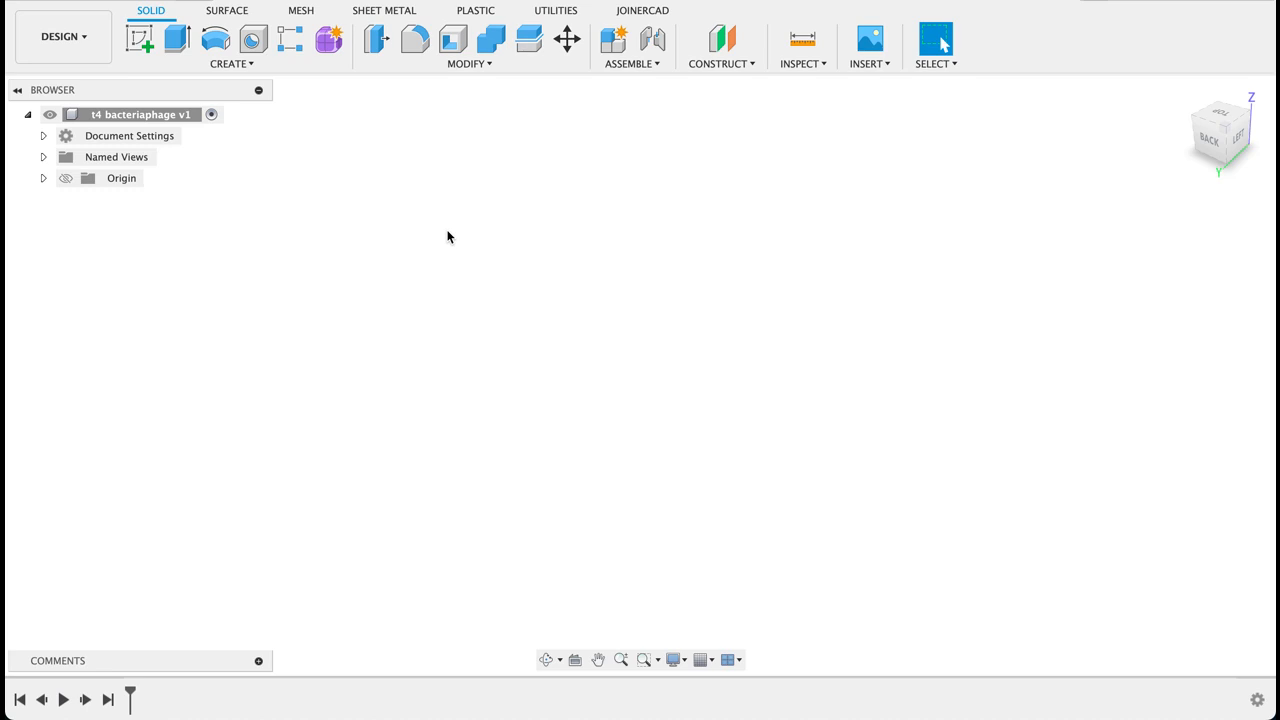
On the horizontal XY origin plane, sketch a five-sided circumscribed polygon centred on the origin with a 15 mm inscribed-circle radius.
{"action": "left_click", "coordinate": [141, 38]}
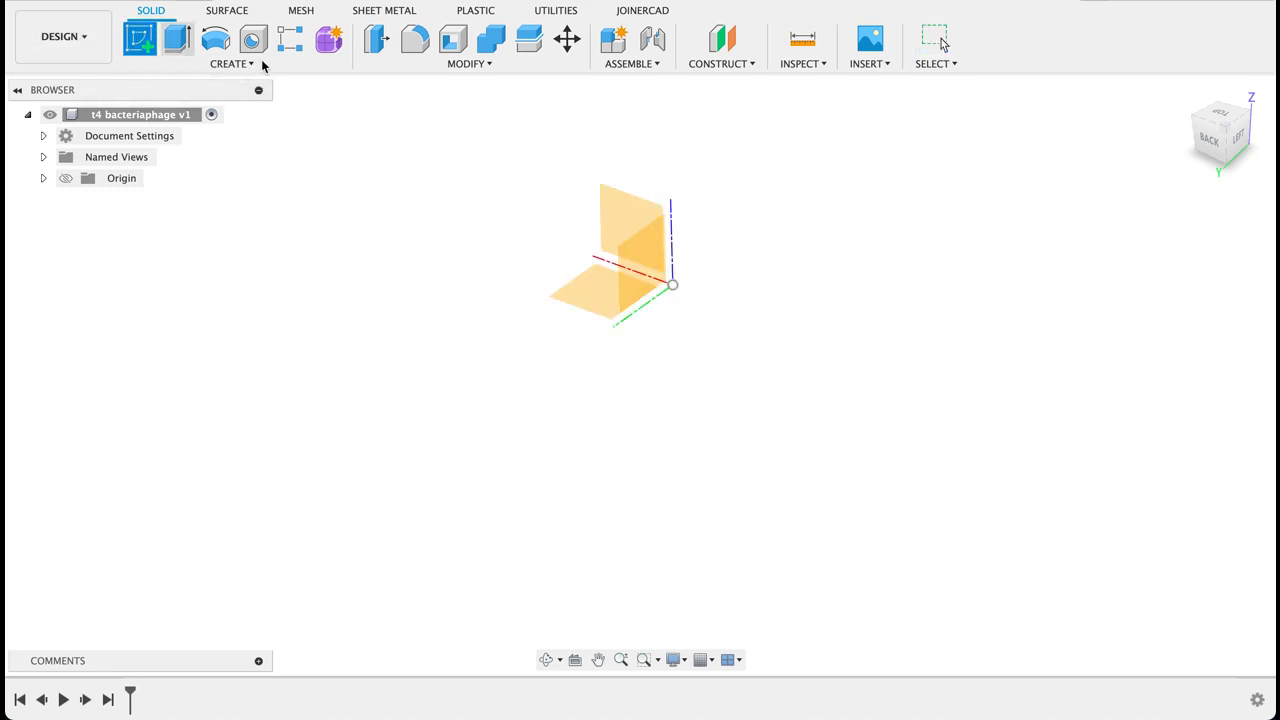
{"action": "left_click", "coordinate": [579, 292]}
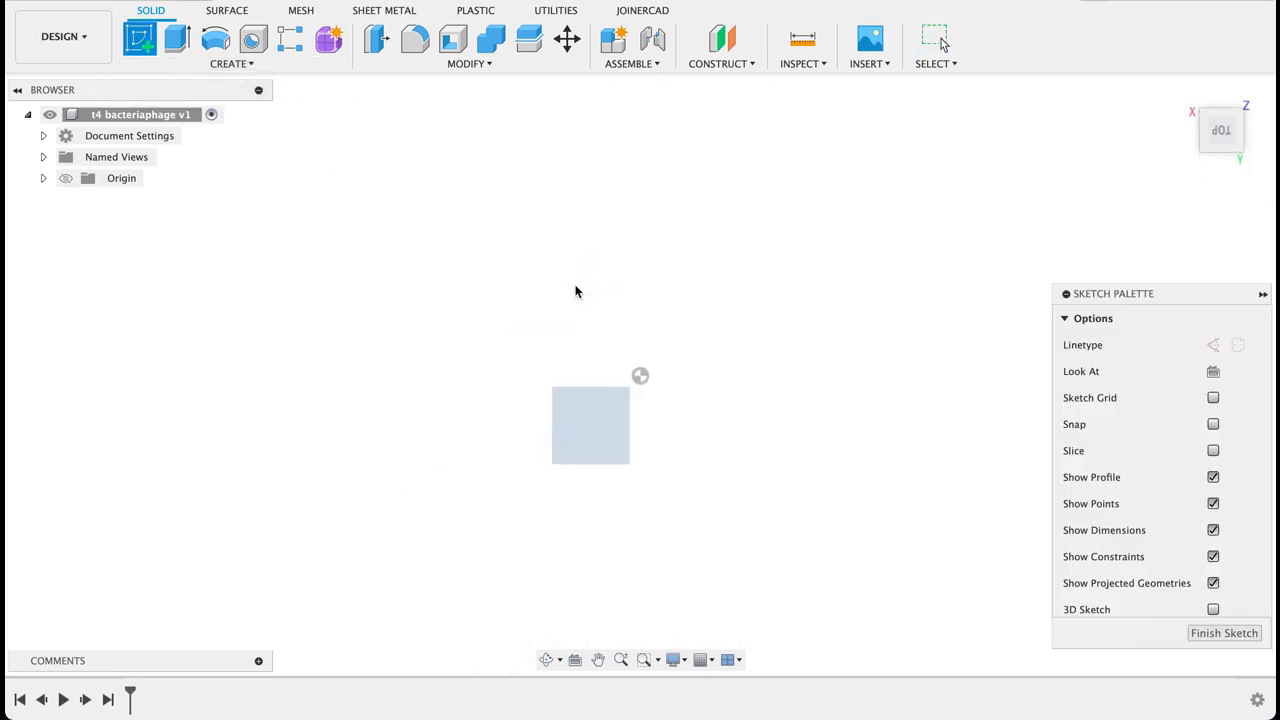
{"action": "left_click", "coordinate": [226, 63]}
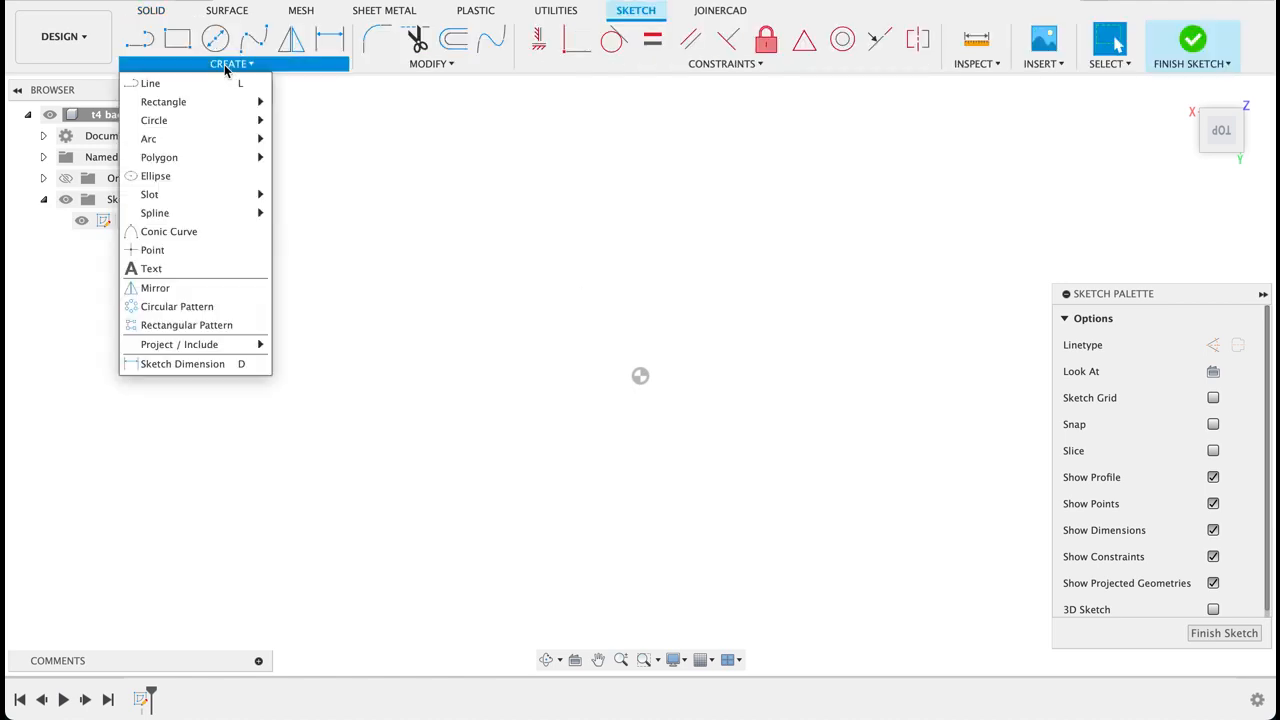
{"action": "mouse_move", "coordinate": [211, 161]}
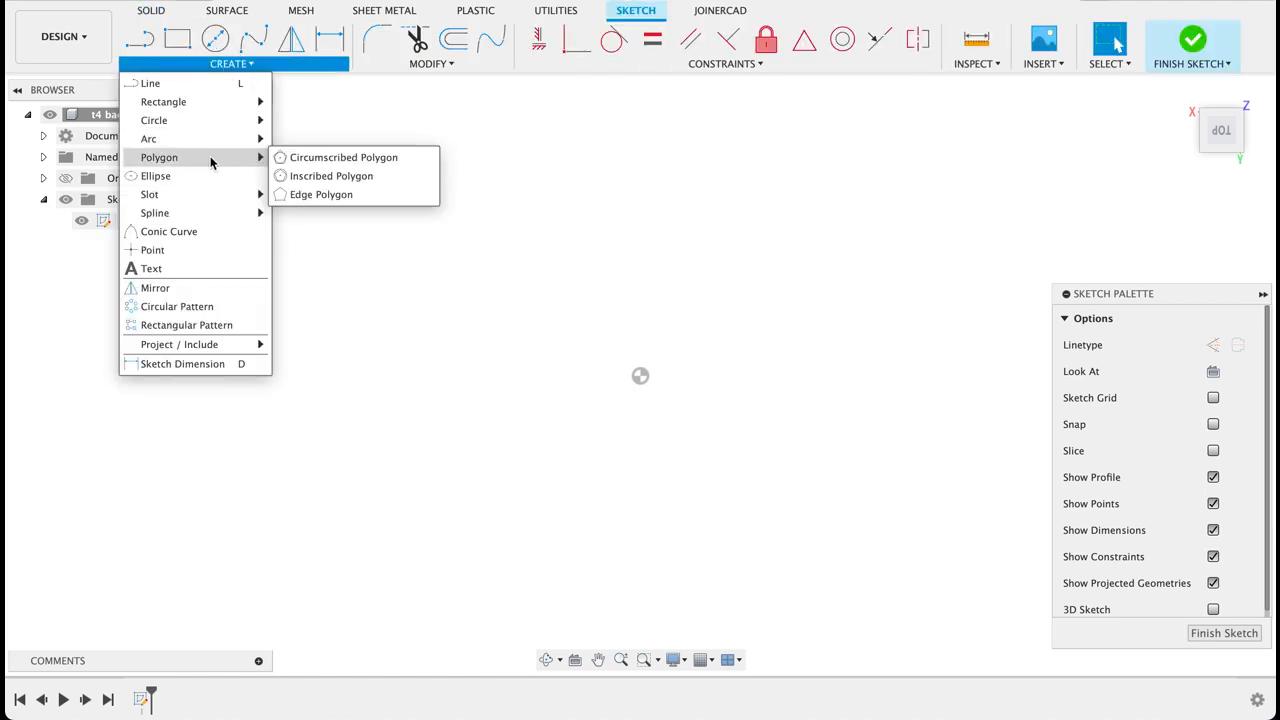
{"action": "left_click", "coordinate": [316, 163]}
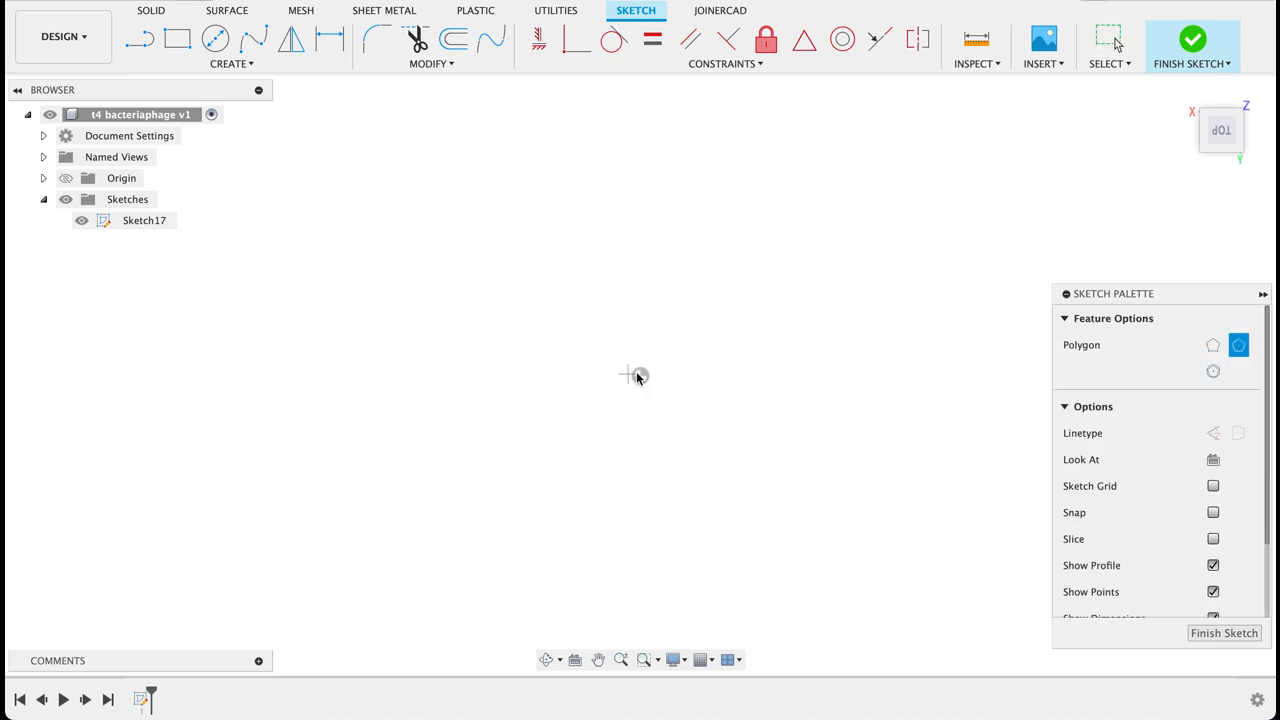
{"action": "left_click", "coordinate": [641, 377]}
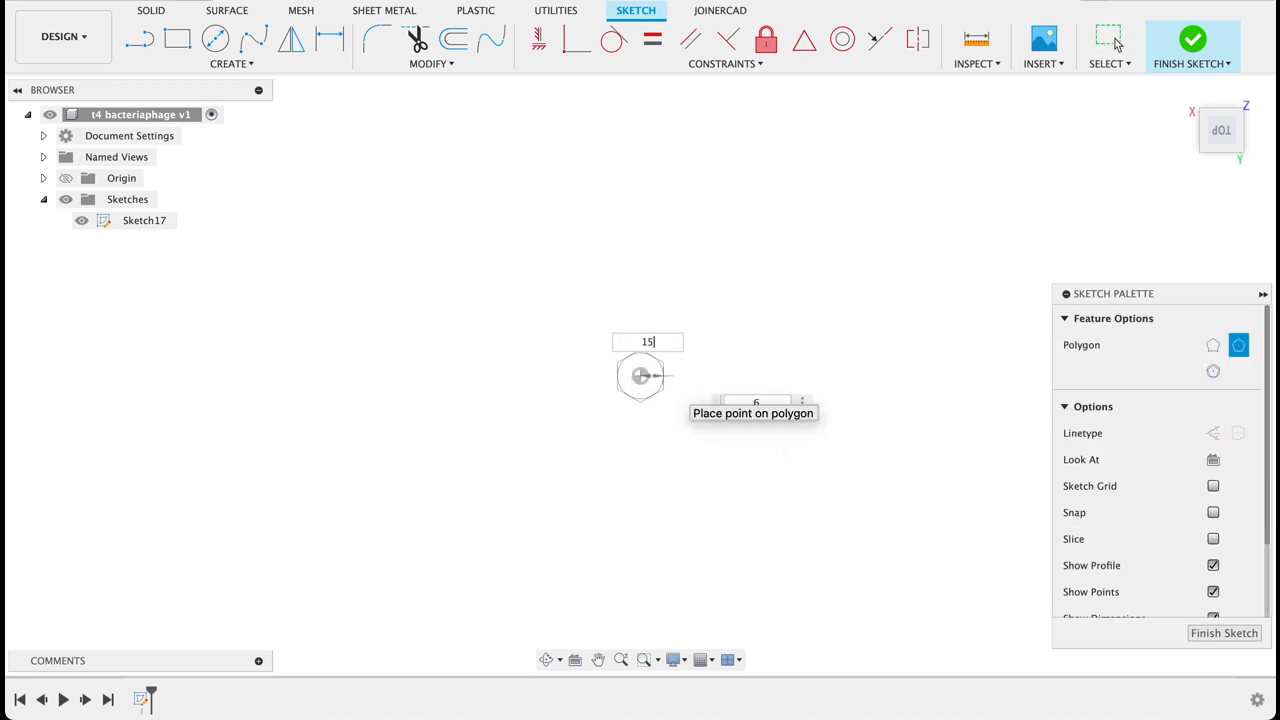
{"action": "key", "text": "Tab"}
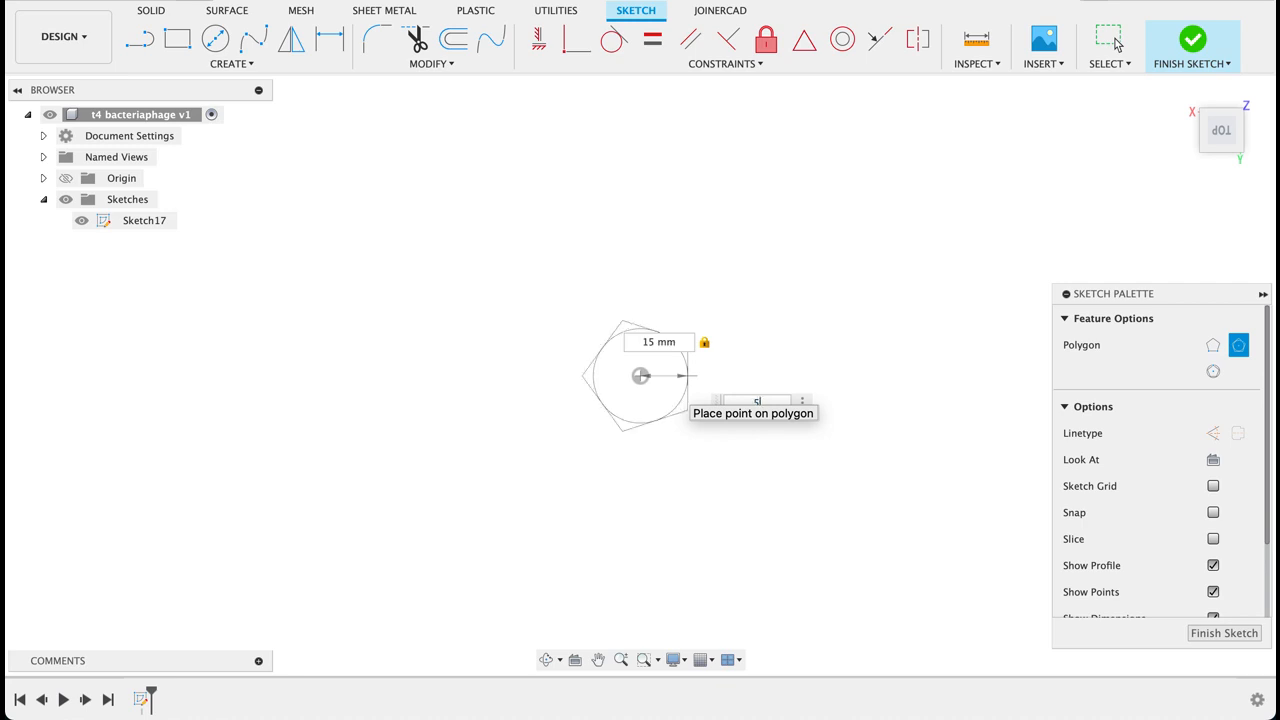
{"action": "left_click", "coordinate": [632, 443]}
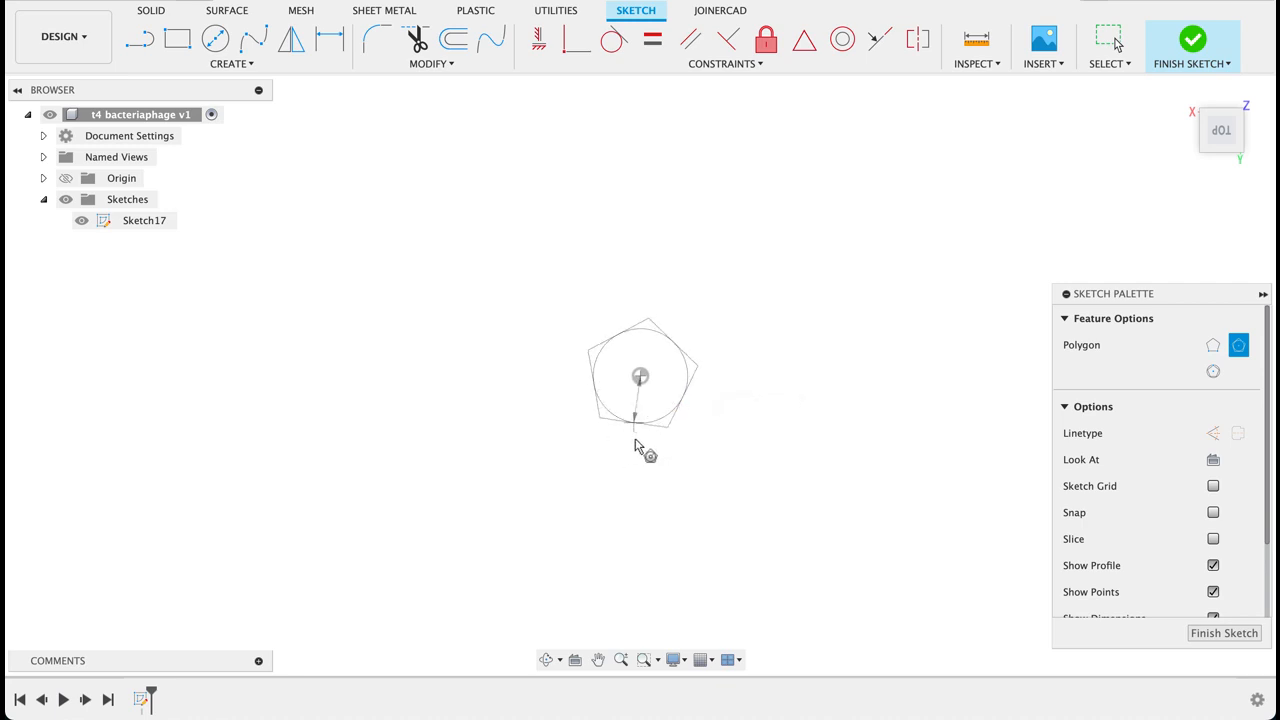
Constrain the pentagon's edge nearest the 15 mm dimension to horizontal and finish the sketch.
{"action": "left_click", "coordinate": [538, 40]}
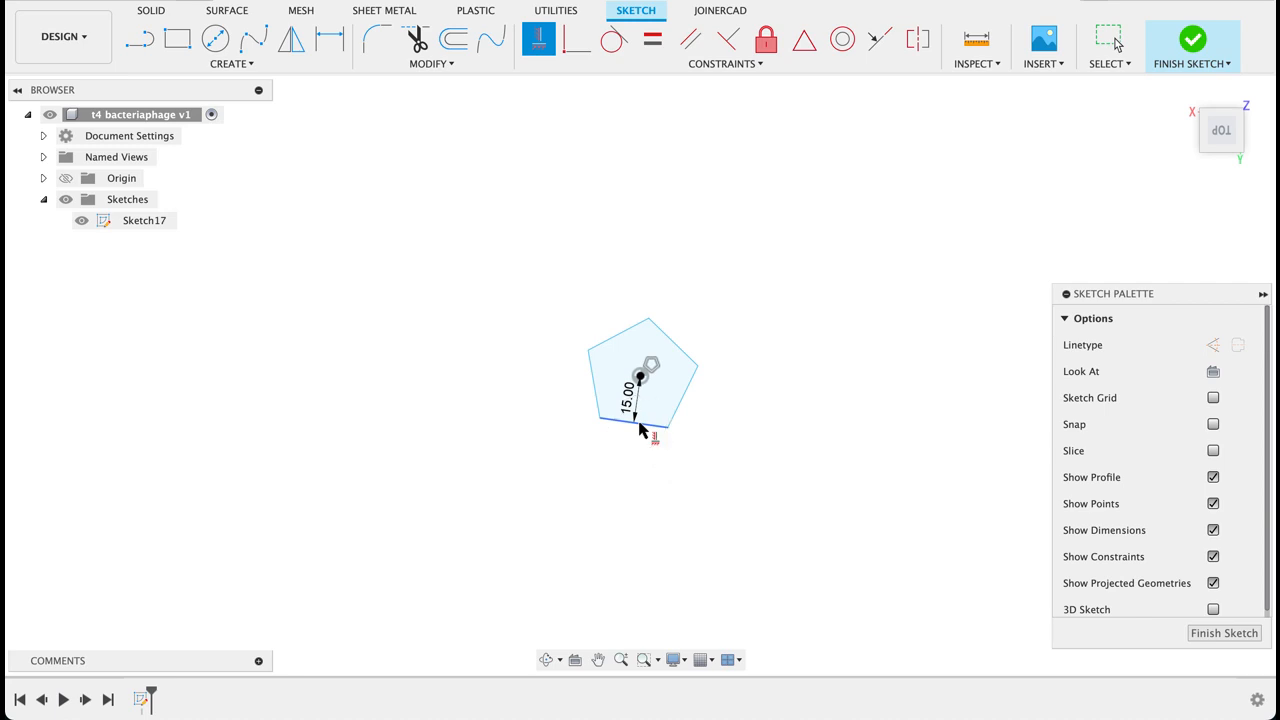
{"action": "left_click", "coordinate": [641, 425]}
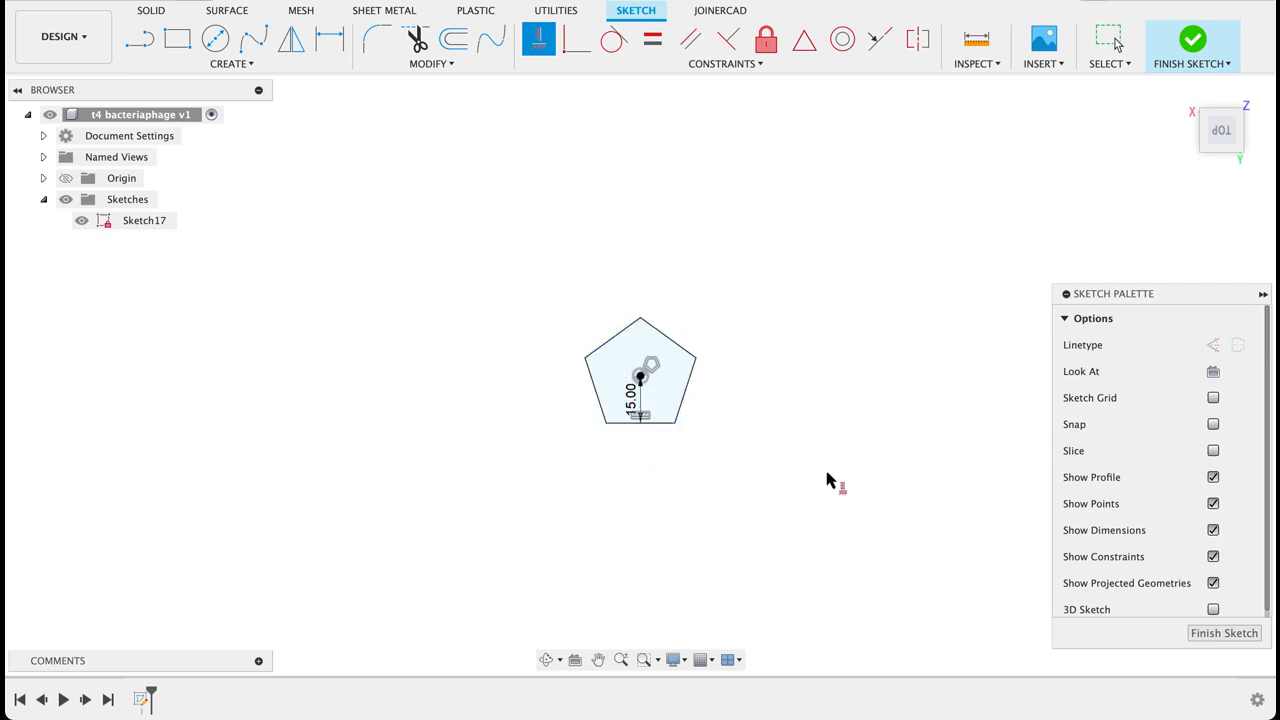
{"action": "left_click", "coordinate": [1224, 633]}
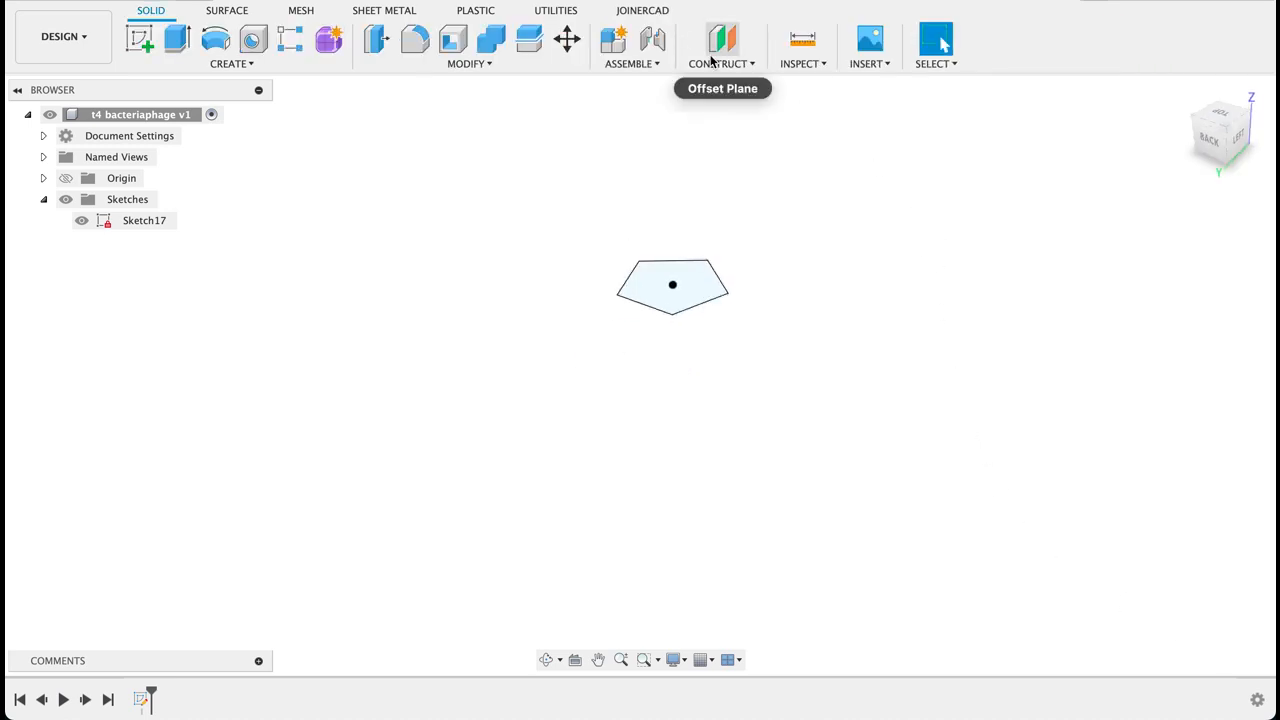
Create a construction plane offset 30 mm above the pentagon profile.
{"action": "left_click", "coordinate": [721, 39]}
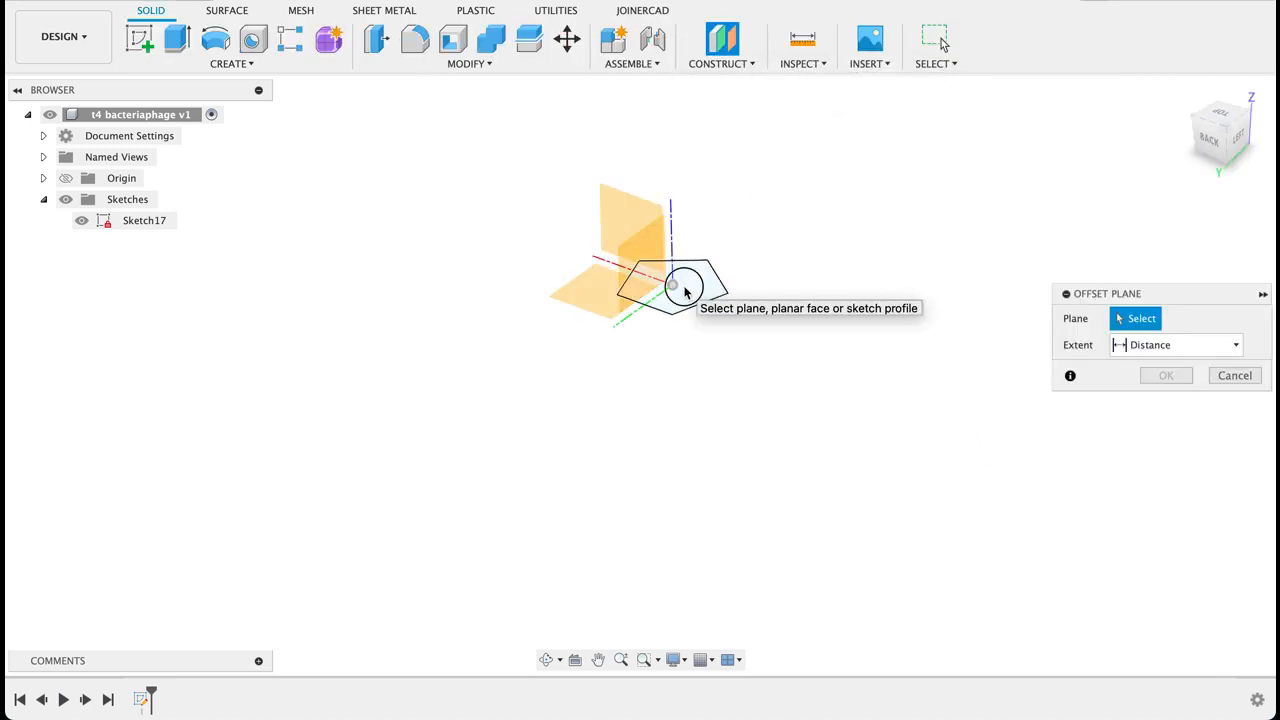
{"action": "left_click", "coordinate": [685, 291]}
{"action": "left_click_drag", "start_coordinate": [675, 272], "coordinate": [673, 195]}
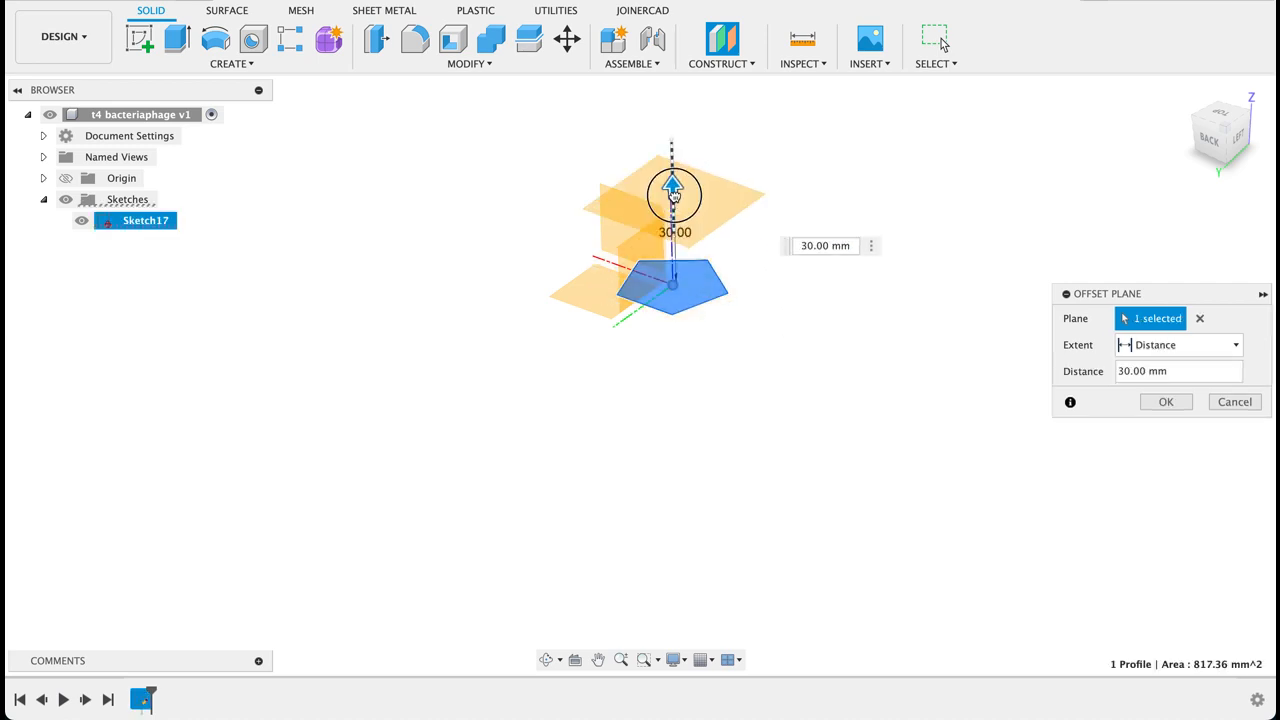
{"action": "left_click", "coordinate": [1166, 402]}
Start a new sketch on the offset construction plane above the pentagon.
{"action": "left_click", "coordinate": [1217, 117]}
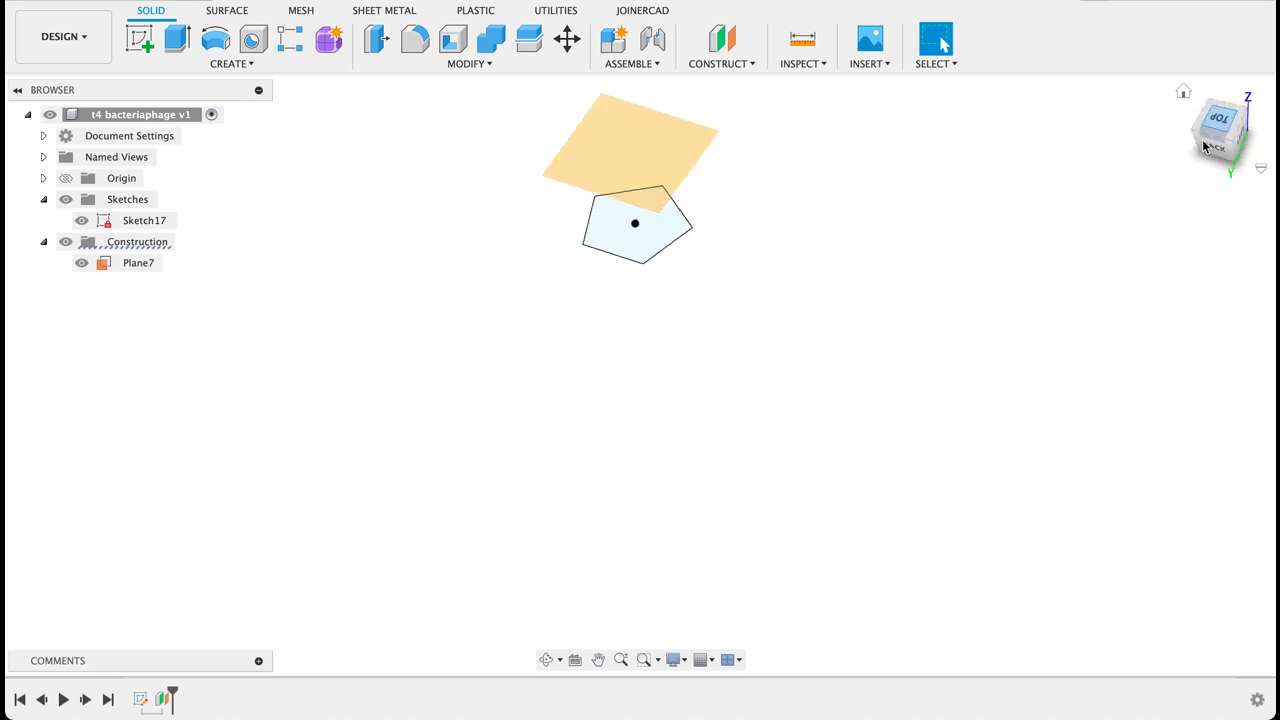
{"action": "middle_click_drag", "start_coordinate": [789, 197], "coordinate": [838, 246]}
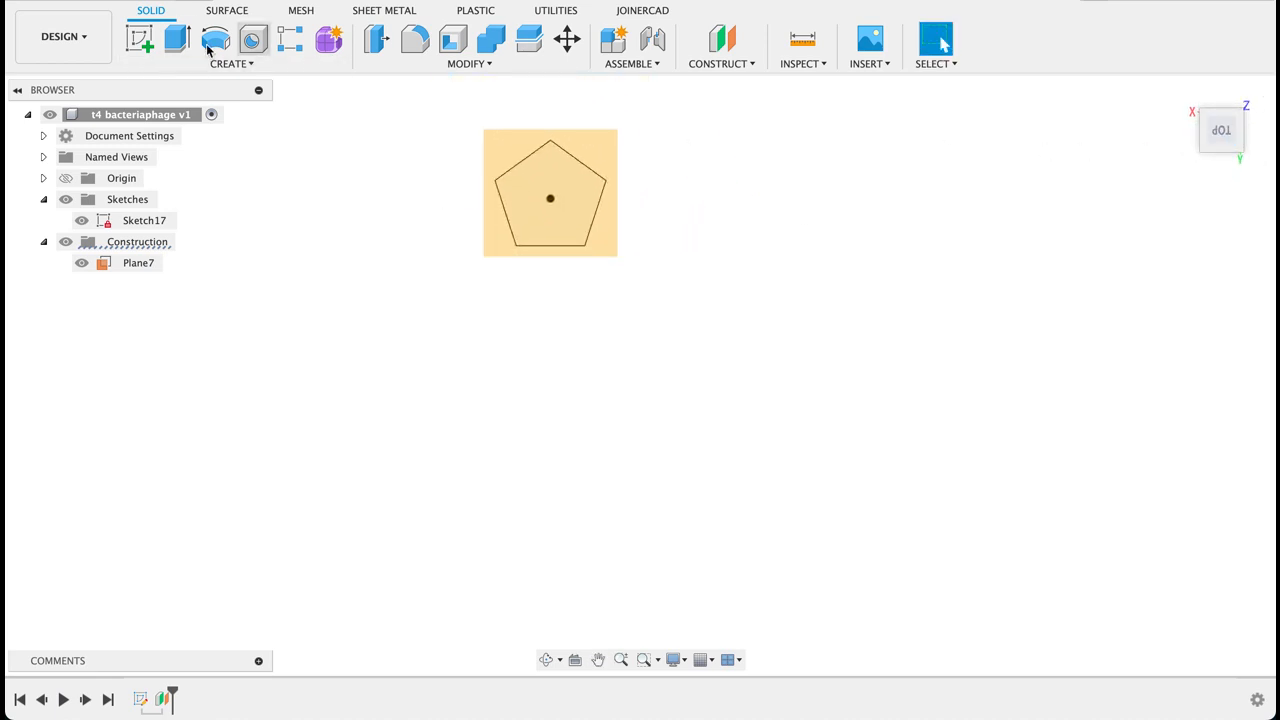
{"action": "left_click", "coordinate": [139, 39]}
{"action": "middle_click_drag", "start_coordinate": [801, 285], "coordinate": [571, 137], "text": "shift"}
{"action": "left_click", "coordinate": [573, 145]}
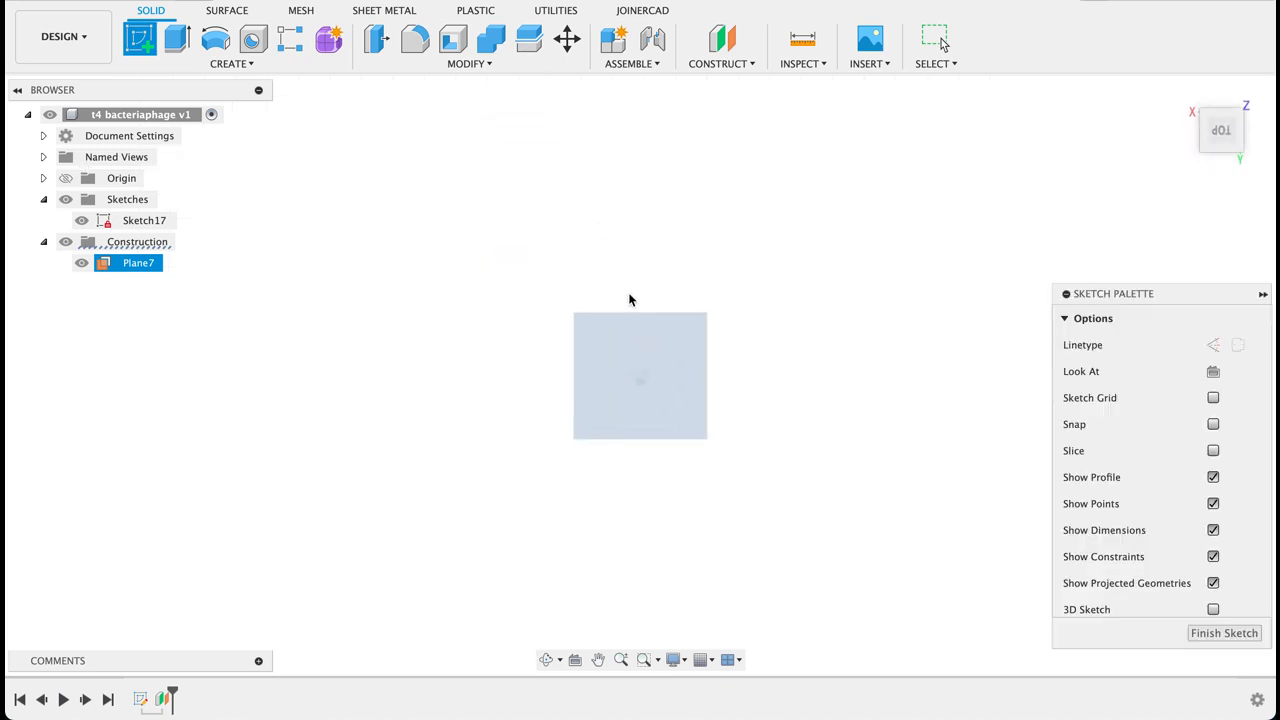
Sketch a circumscribed five-sided polygon of 15 mm radius centred on the origin, pointing opposite to the lower pentagon.
{"action": "left_click", "coordinate": [229, 64]}
{"action": "mouse_move", "coordinate": [209, 160]}
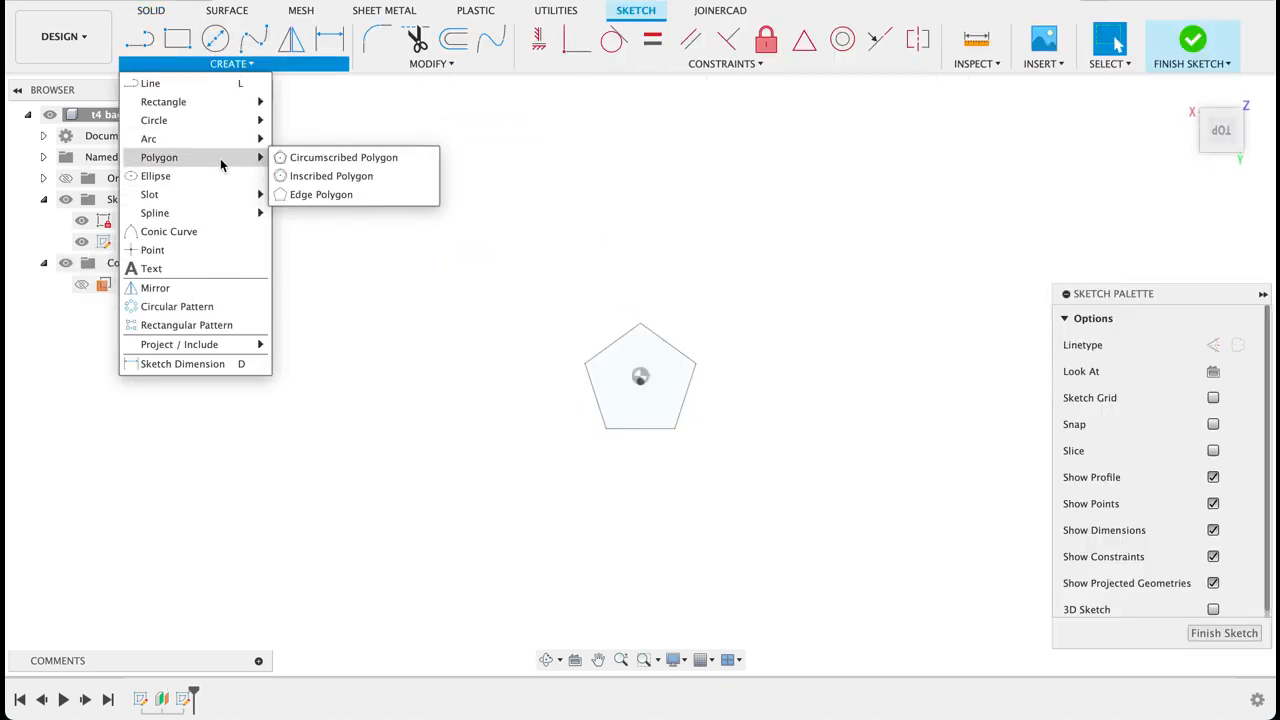
{"action": "left_click", "coordinate": [343, 162]}
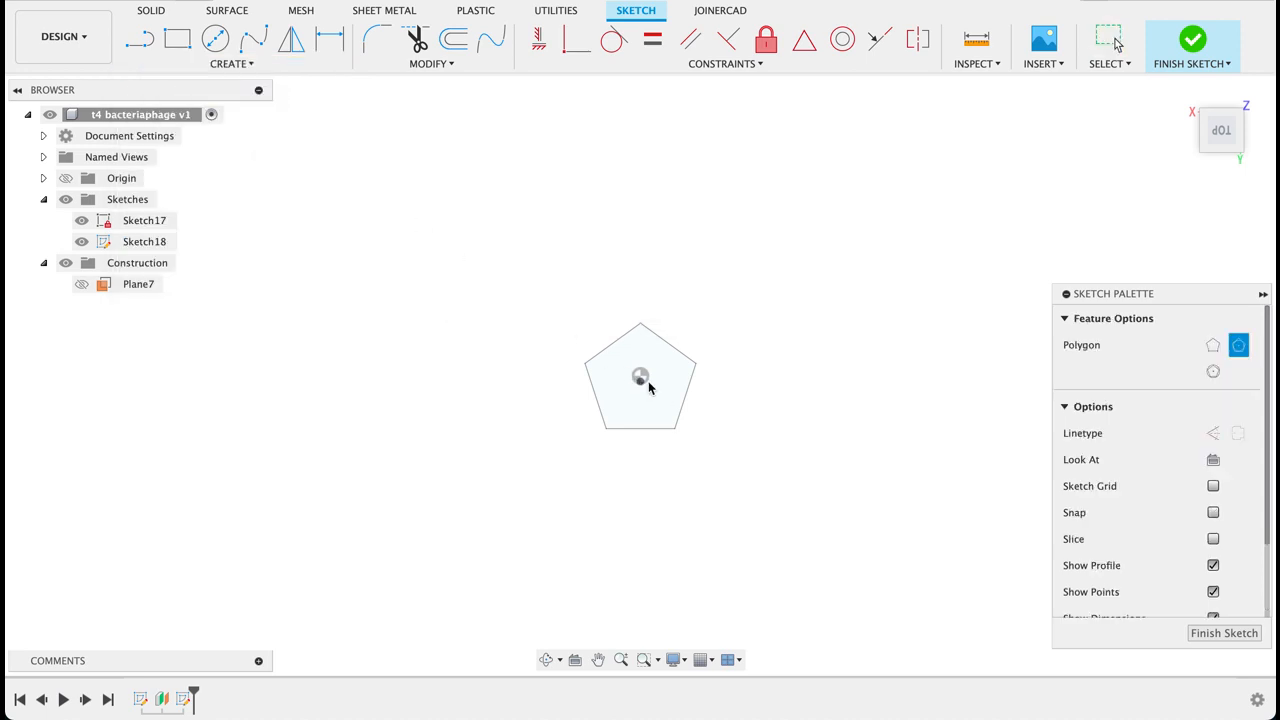
{"action": "scroll", "coordinate": [640, 377], "scroll_direction": "up", "scroll_amount": 10}
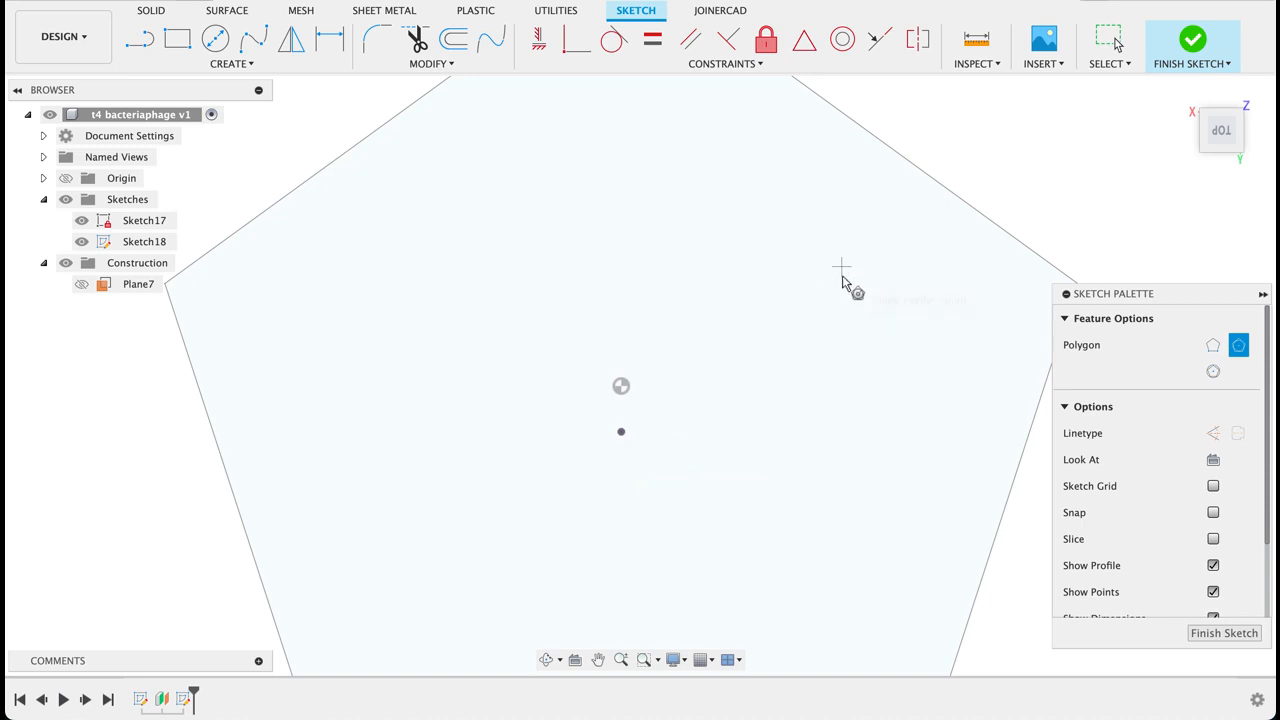
{"action": "scroll", "coordinate": [790, 363], "scroll_direction": "down", "scroll_amount": 1}
{"action": "scroll", "coordinate": [632, 380], "scroll_direction": "down", "scroll_amount": 1}
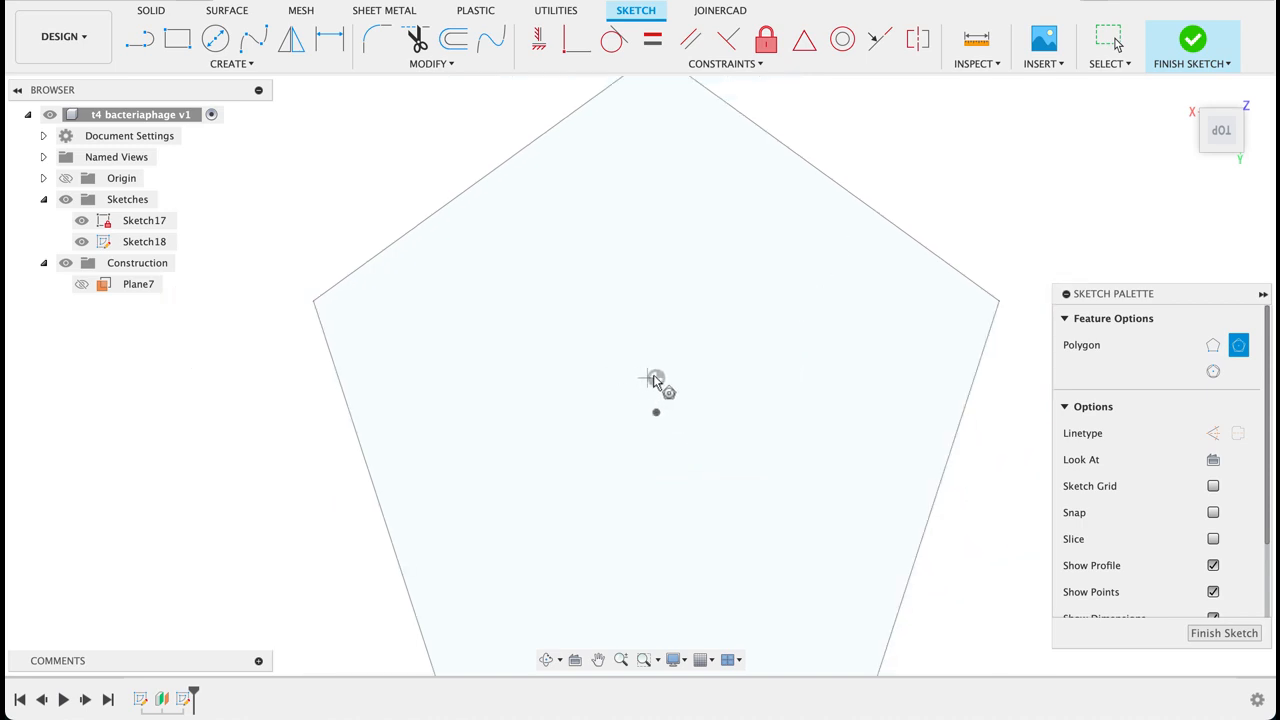
{"action": "scroll", "coordinate": [655, 380], "scroll_direction": "down", "scroll_amount": 4}
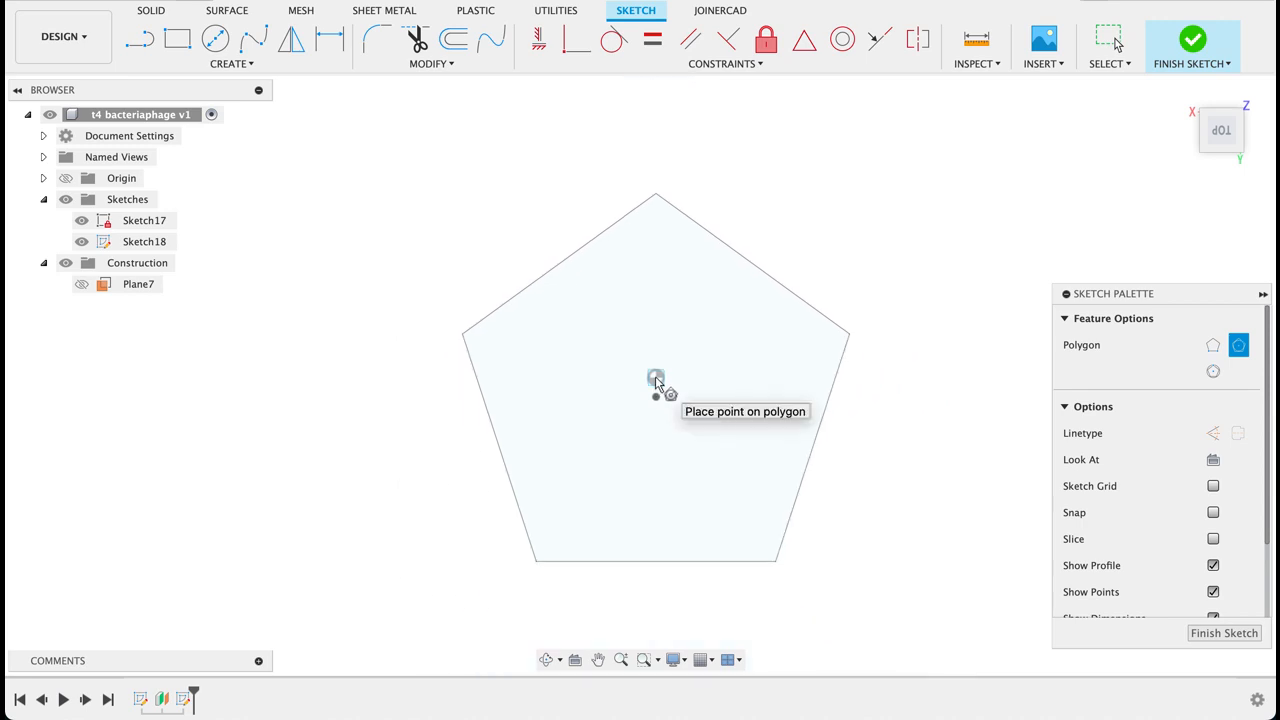
{"action": "scroll", "coordinate": [655, 380], "scroll_direction": "down", "scroll_amount": 1}
{"action": "left_click", "coordinate": [655, 378]}
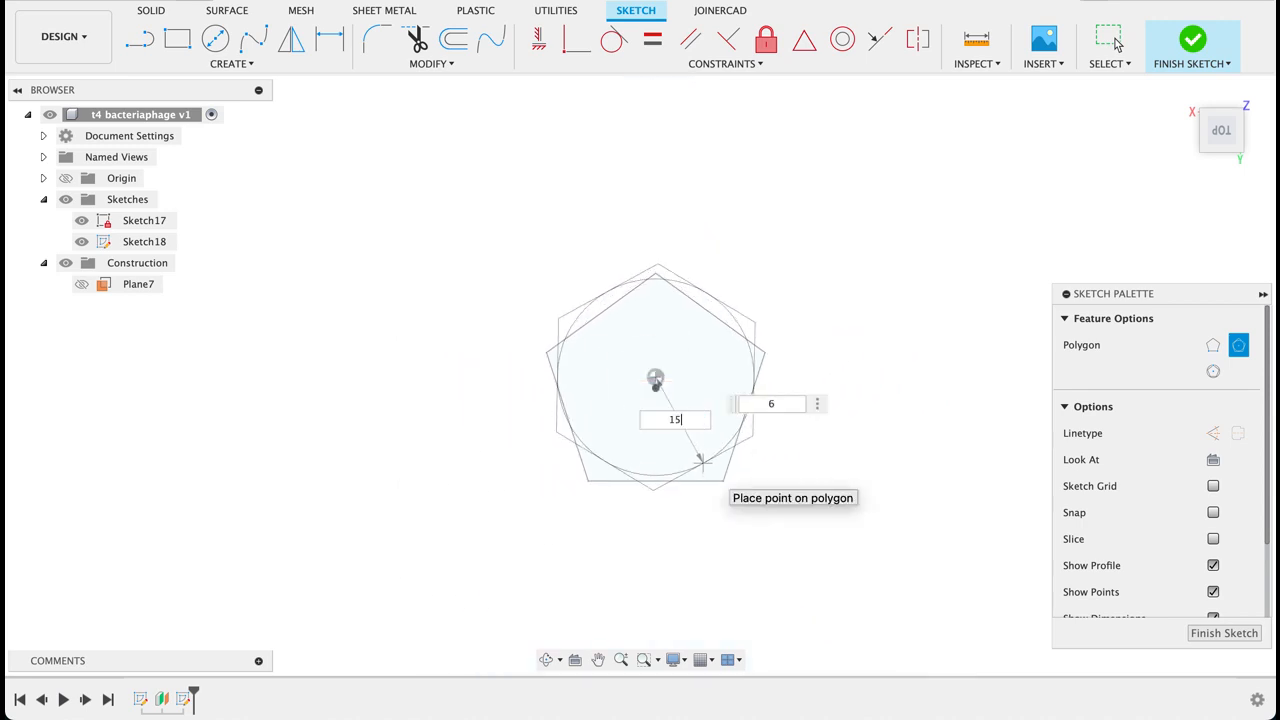
{"action": "type", "text": "15"}
{"action": "key", "text": "Tab"}
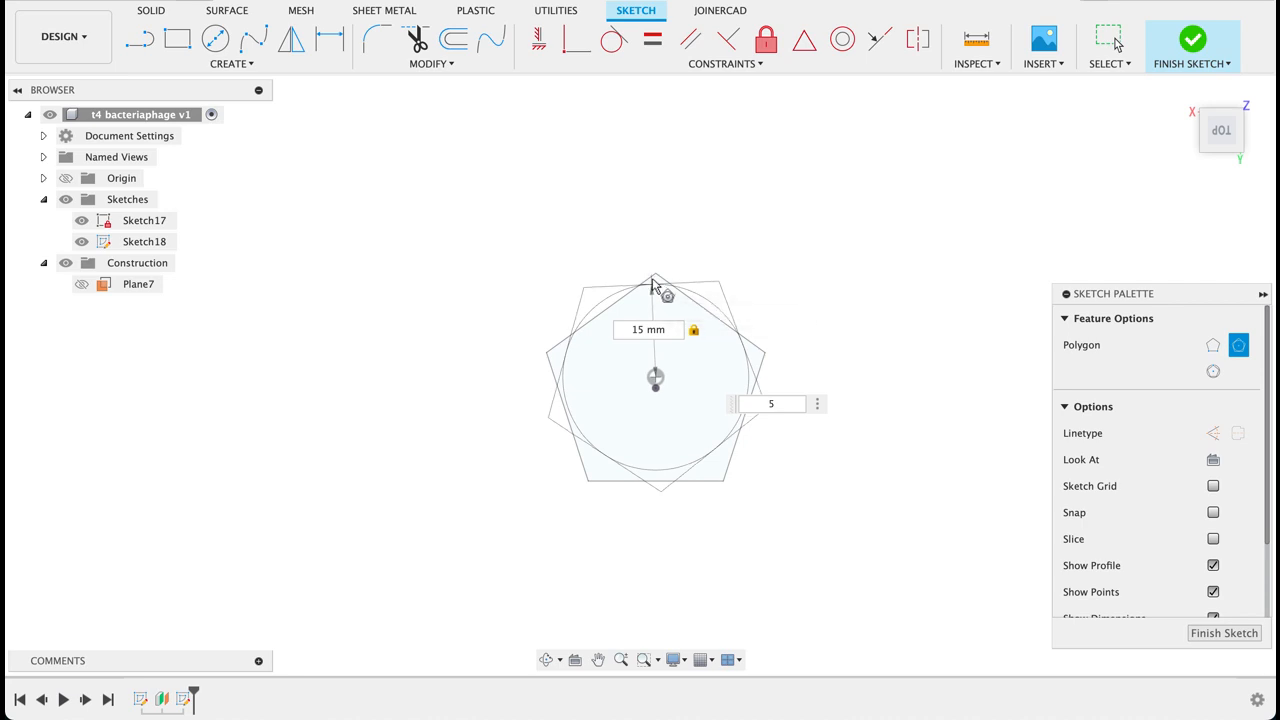
{"action": "left_click", "coordinate": [655, 287]}
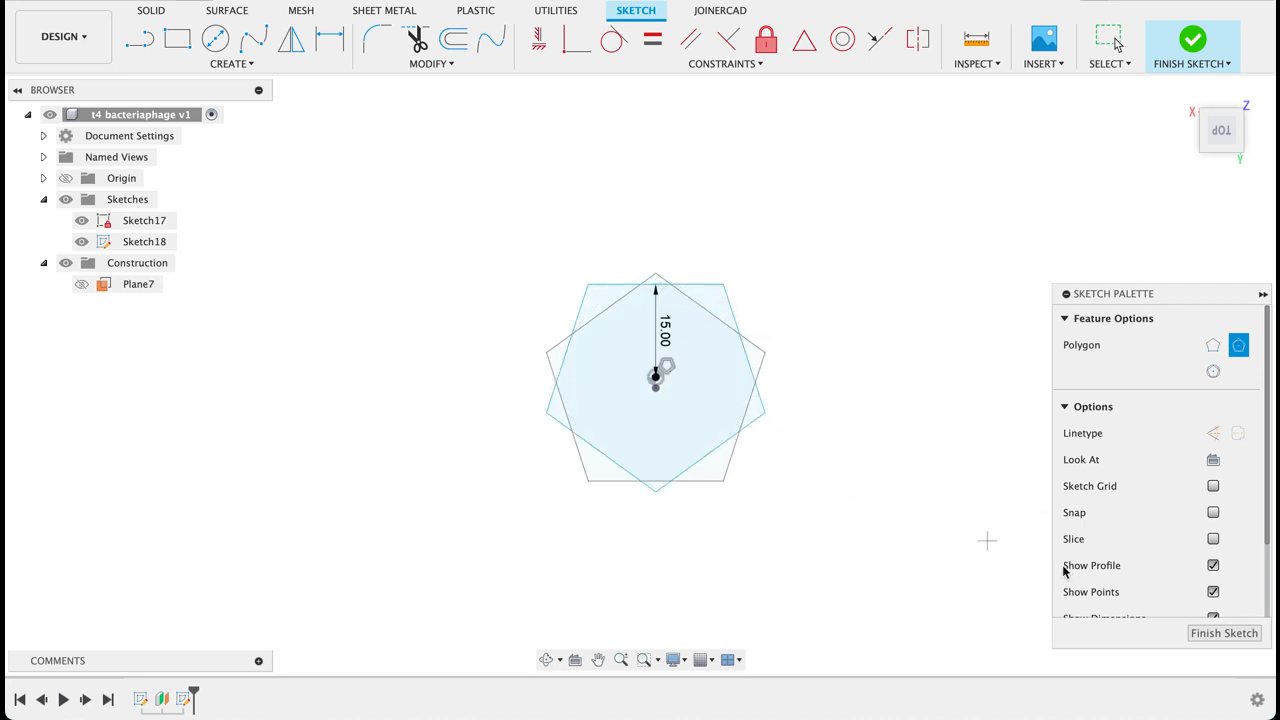
Constrain the upper pentagon's flat edge to horizontal and finish the sketch.
{"action": "left_click", "coordinate": [538, 38]}
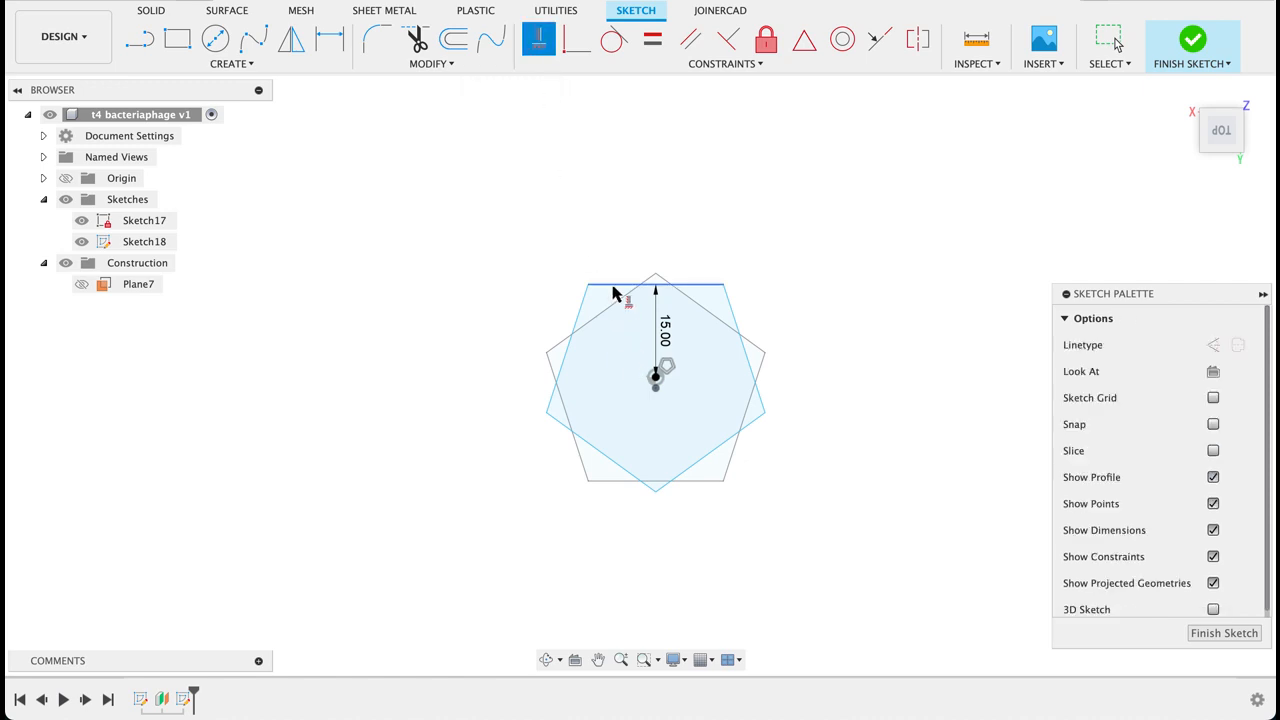
{"action": "left_click", "coordinate": [613, 287]}
{"action": "left_click", "coordinate": [1216, 636]}
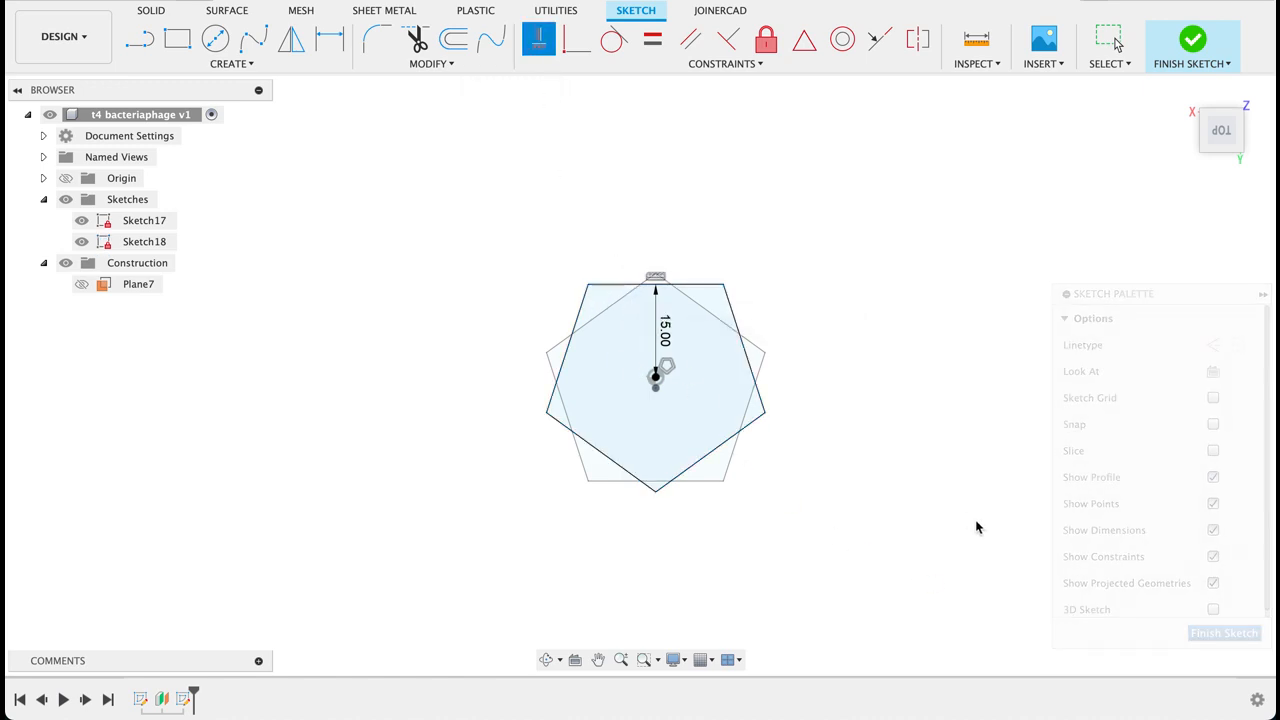
Start a new sketch on the vertical XZ origin plane and enable 3D Sketch.
{"action": "left_click_drag", "start_coordinate": [947, 495], "coordinate": [949, 388]}
{"action": "middle_click_drag", "start_coordinate": [949, 388], "coordinate": [948, 373], "text": "shift"}
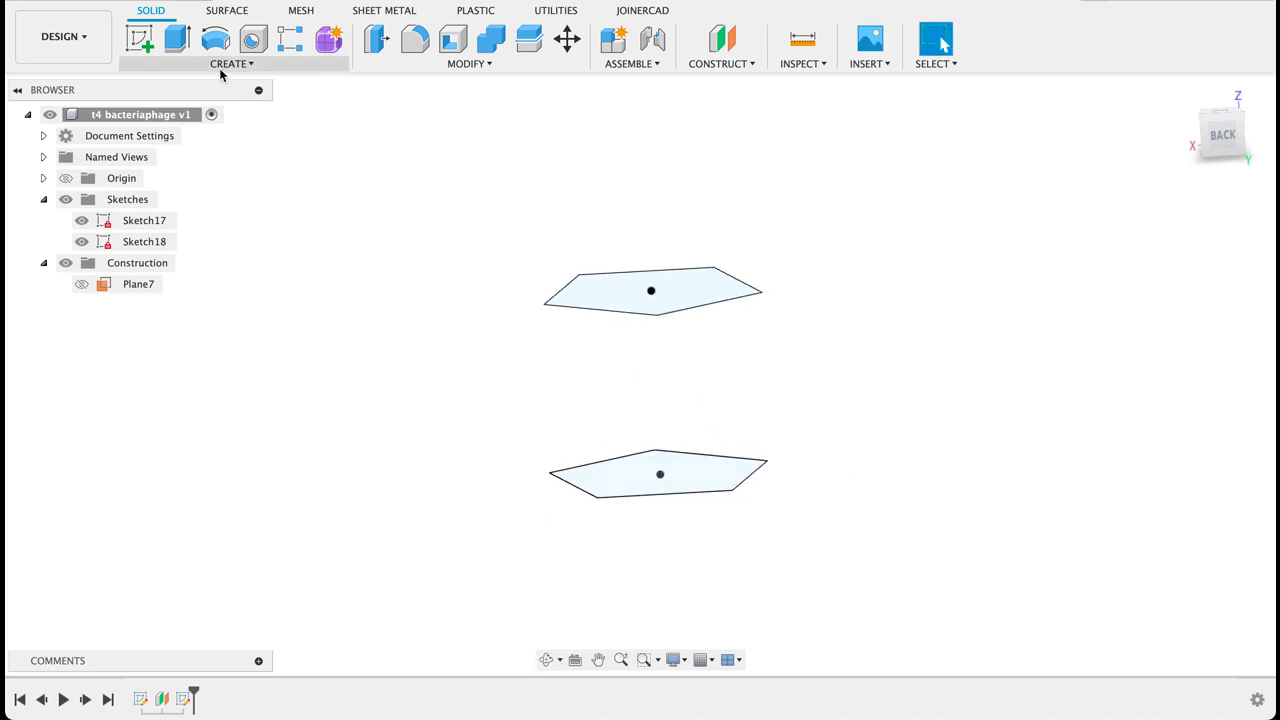
{"action": "left_click", "coordinate": [139, 38]}
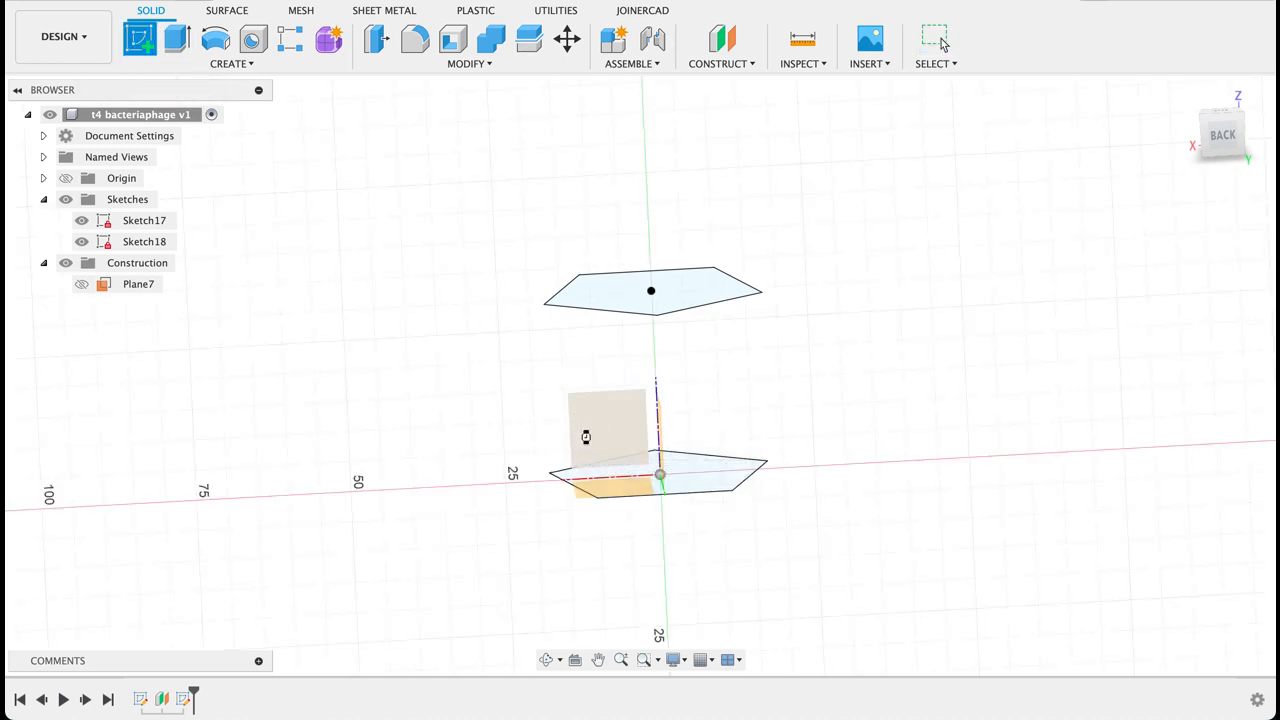
{"action": "left_click", "coordinate": [585, 437]}
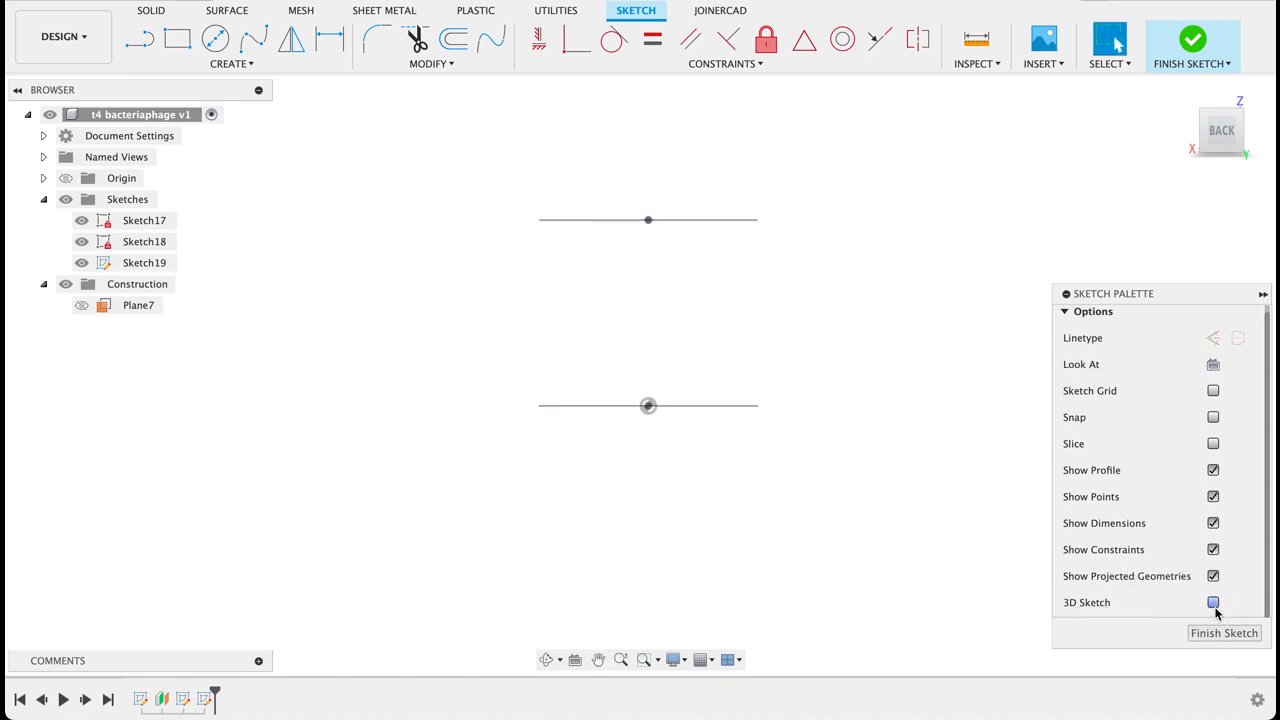
{"action": "middle_click_drag", "start_coordinate": [803, 502], "coordinate": [822, 556], "text": "shift"}
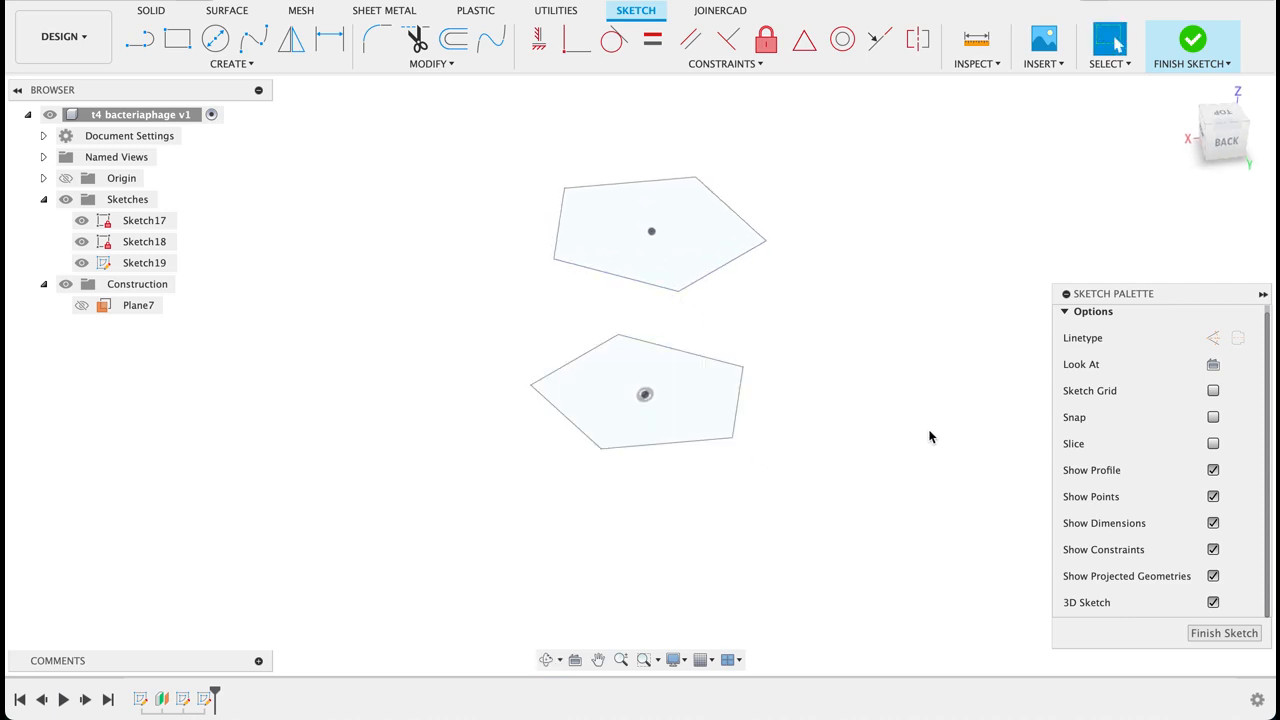
Project all five corner points of the upper pentagon and all five of the lower pentagon into the 3D sketch.
{"action": "key", "text": "p"}
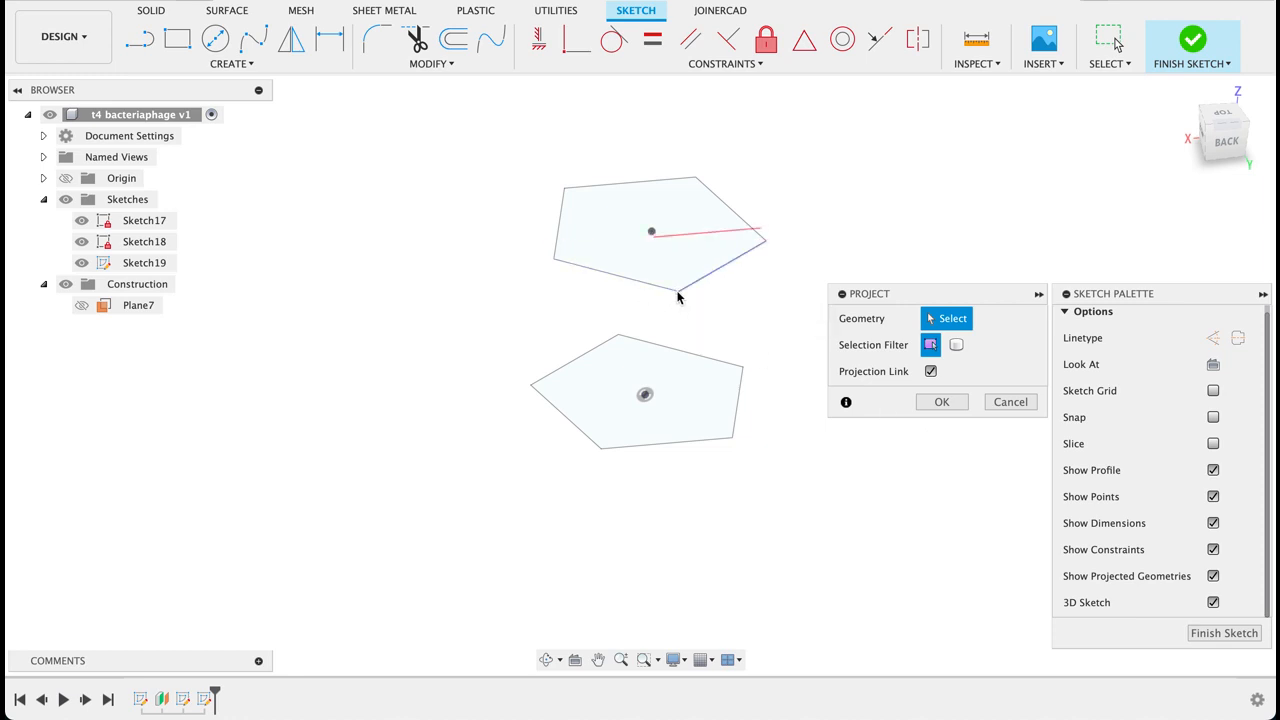
{"action": "left_click", "coordinate": [679, 296]}
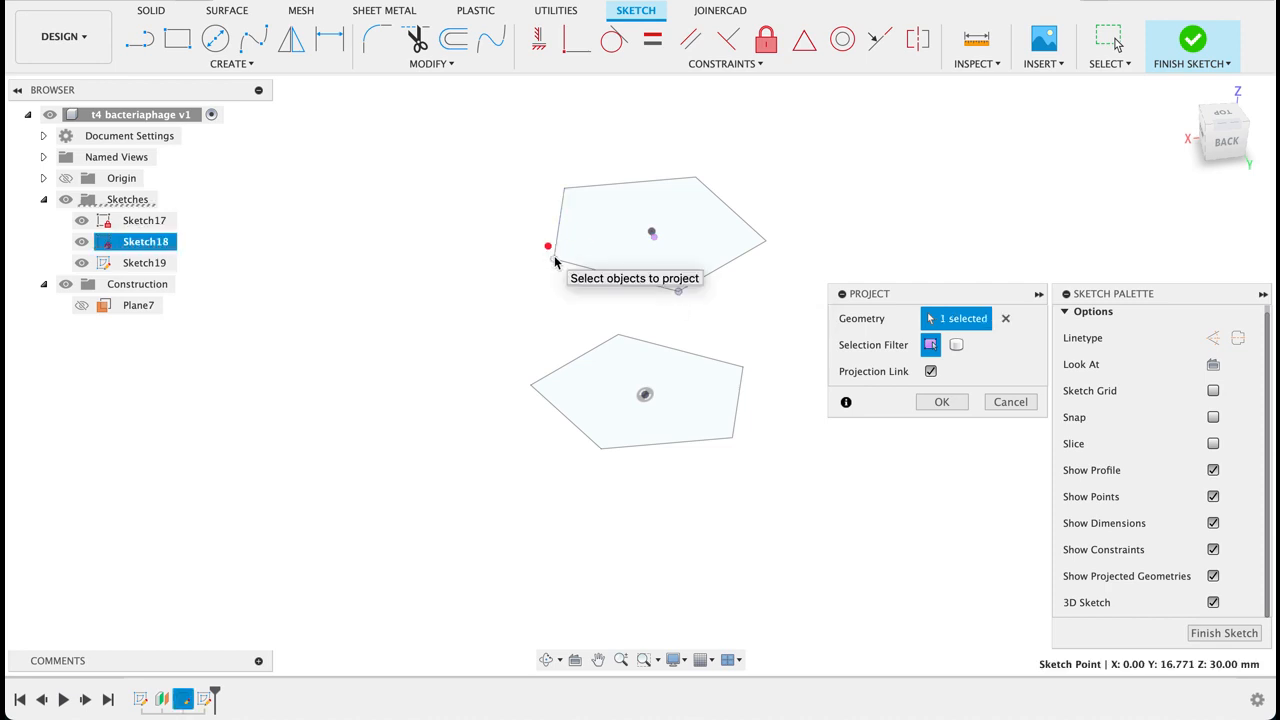
{"action": "left_click", "coordinate": [565, 187]}
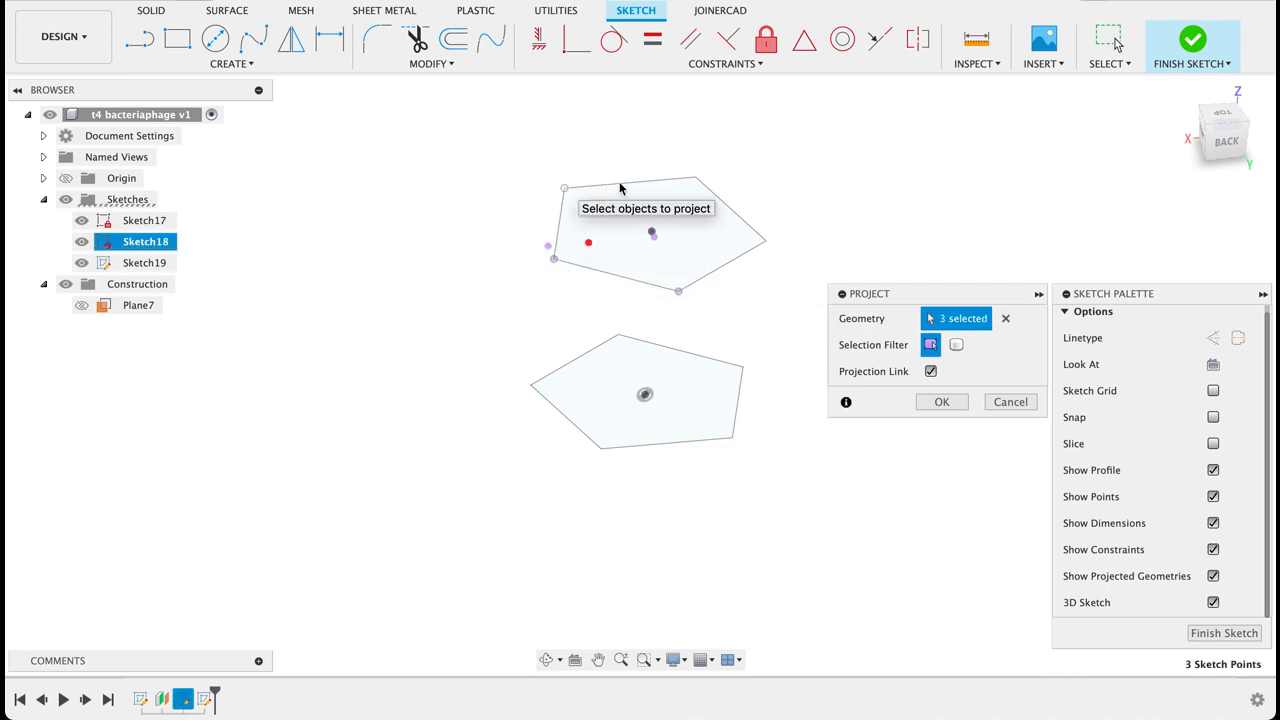
{"action": "left_click", "coordinate": [695, 178]}
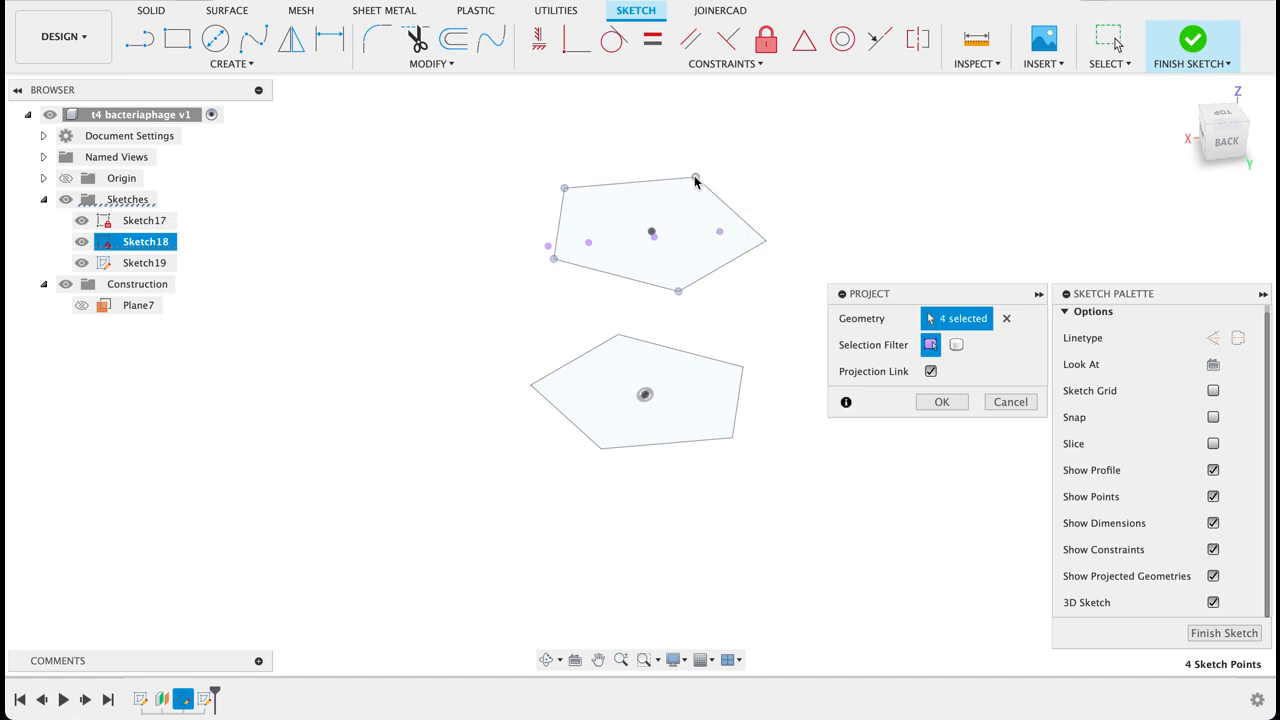
{"action": "left_click", "coordinate": [765, 242]}
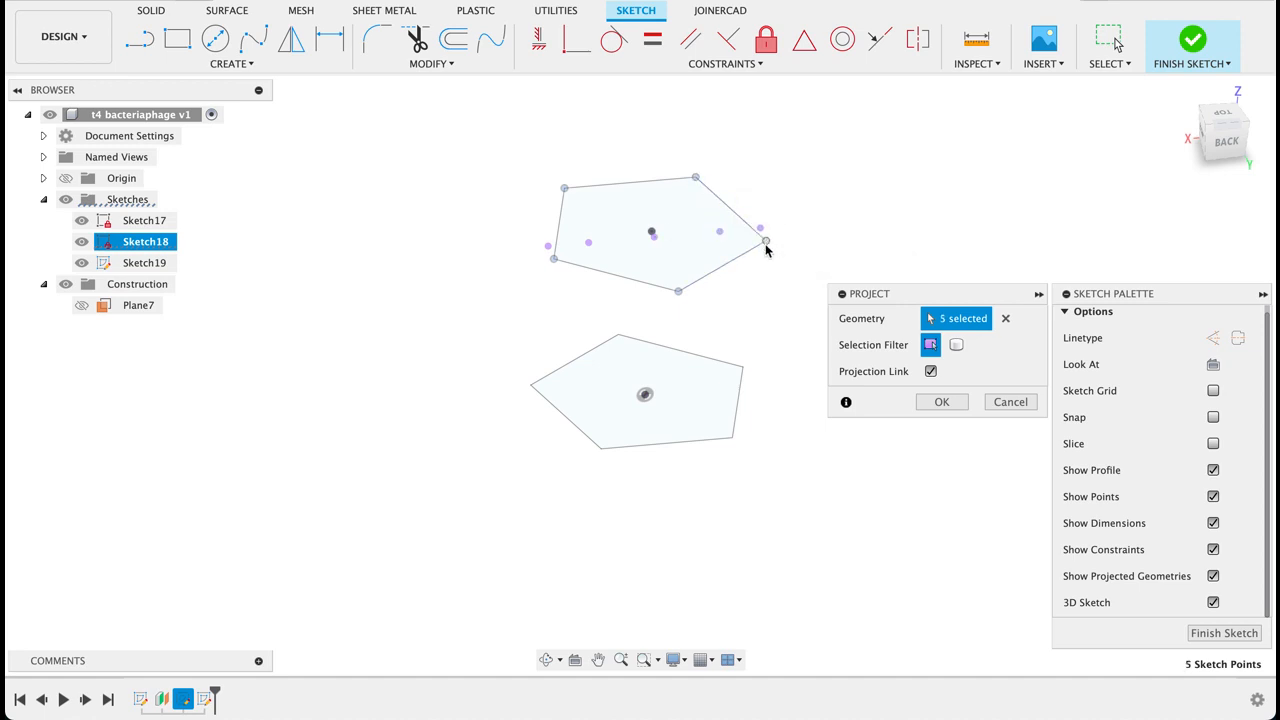
{"action": "left_click", "coordinate": [742, 368]}
{"action": "left_click", "coordinate": [618, 336]}
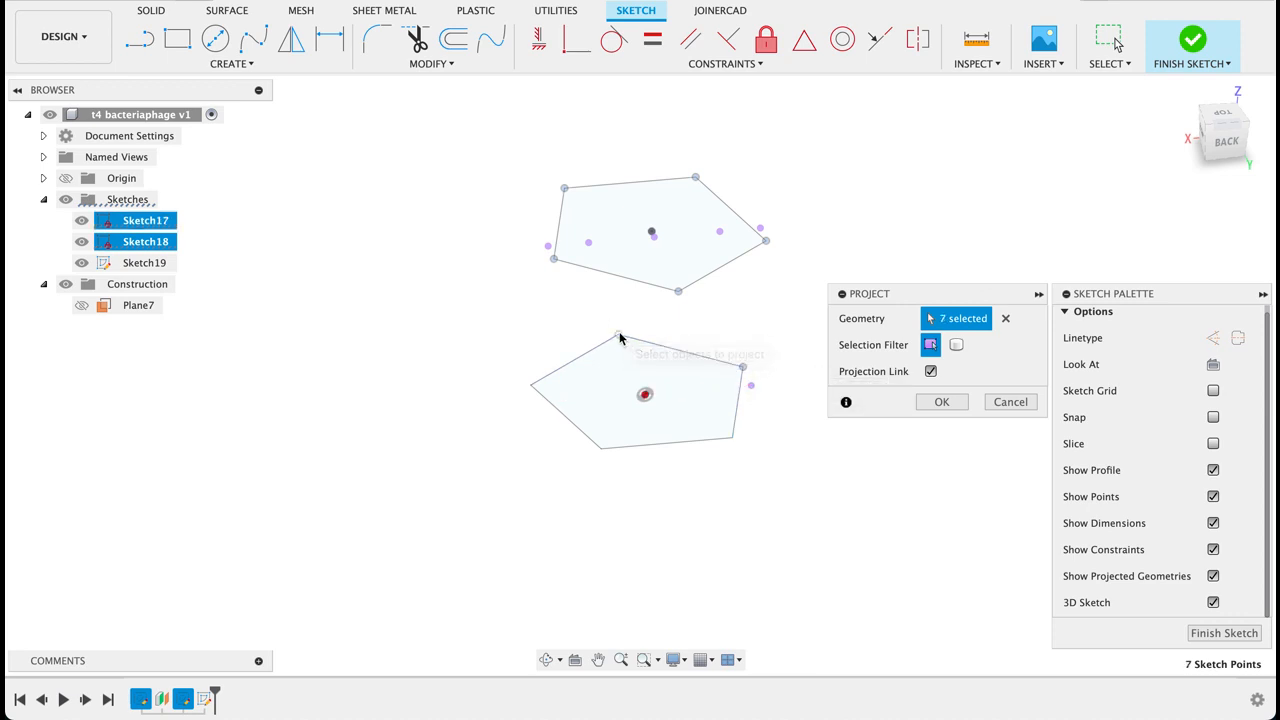
{"action": "left_click", "coordinate": [531, 388]}
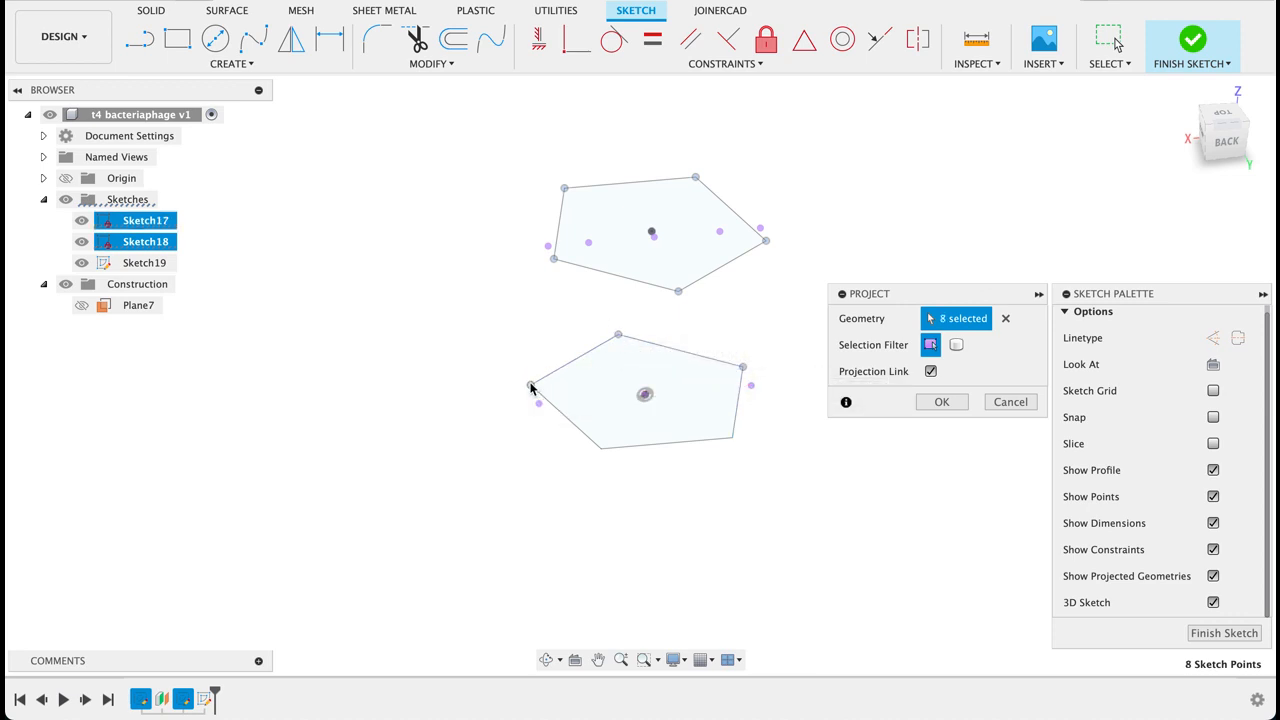
{"action": "left_click", "coordinate": [601, 449]}
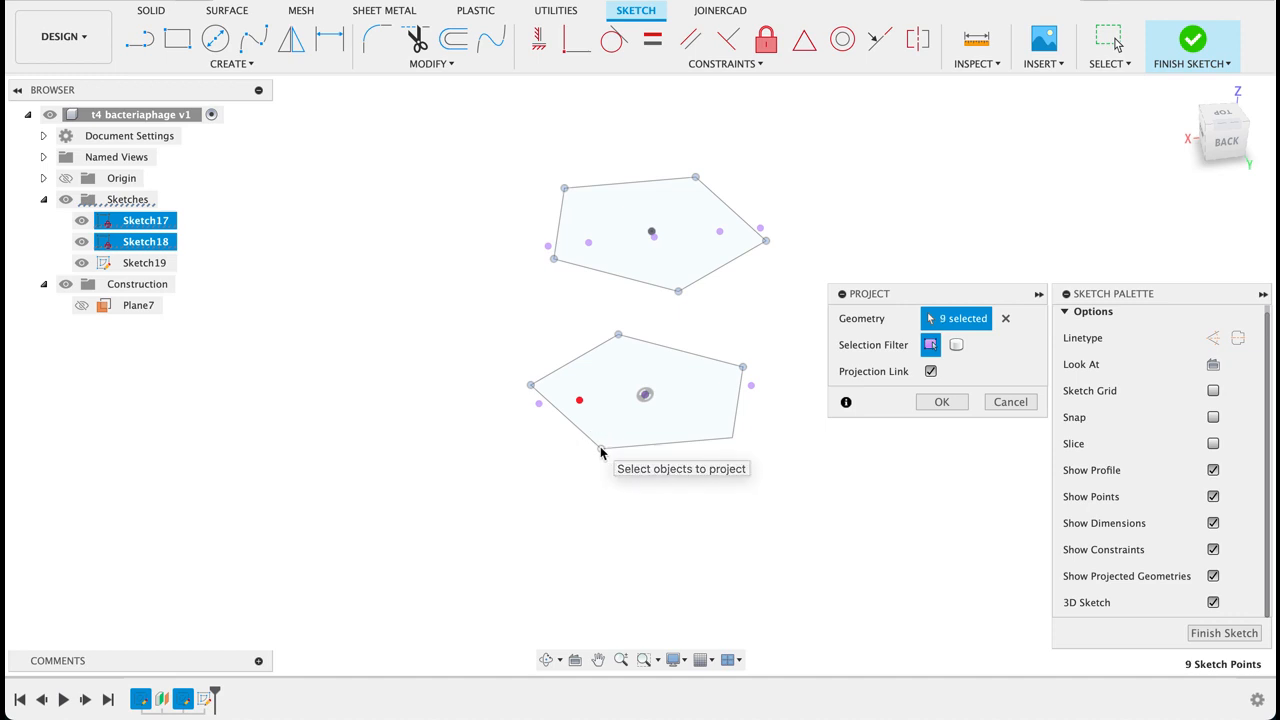
{"action": "left_click", "coordinate": [732, 439]}
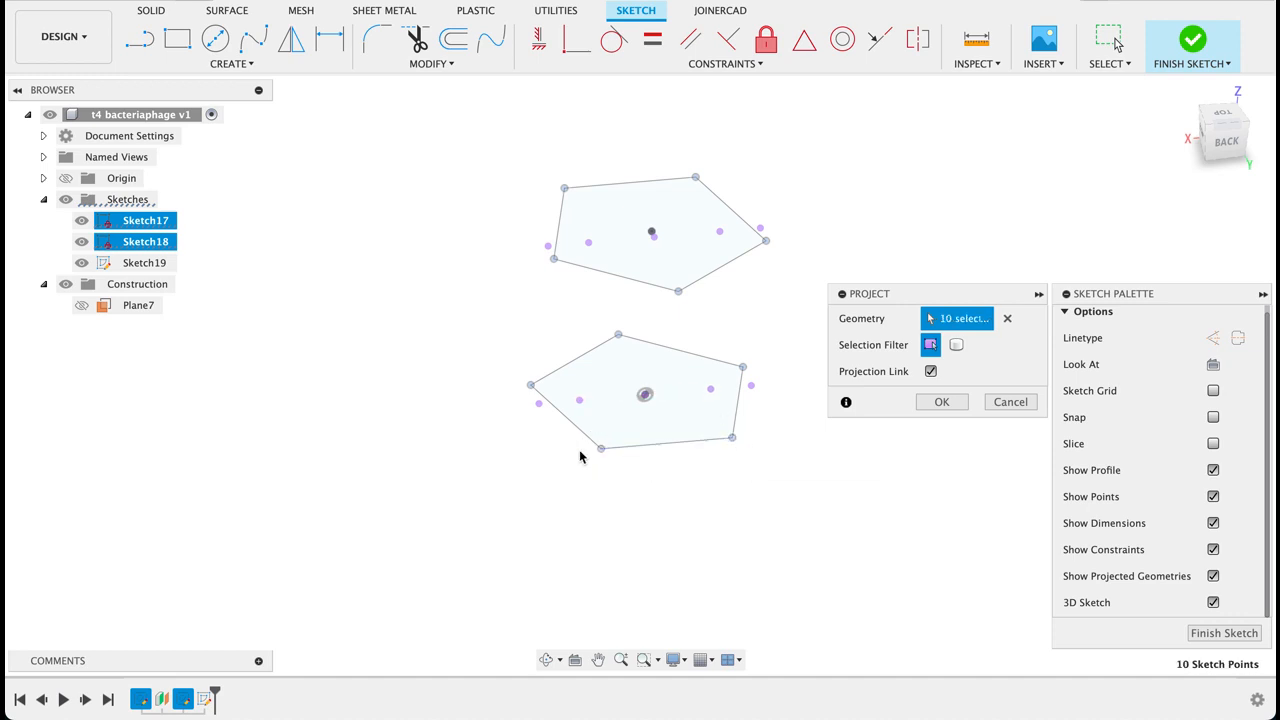
{"action": "left_click", "coordinate": [945, 402]}
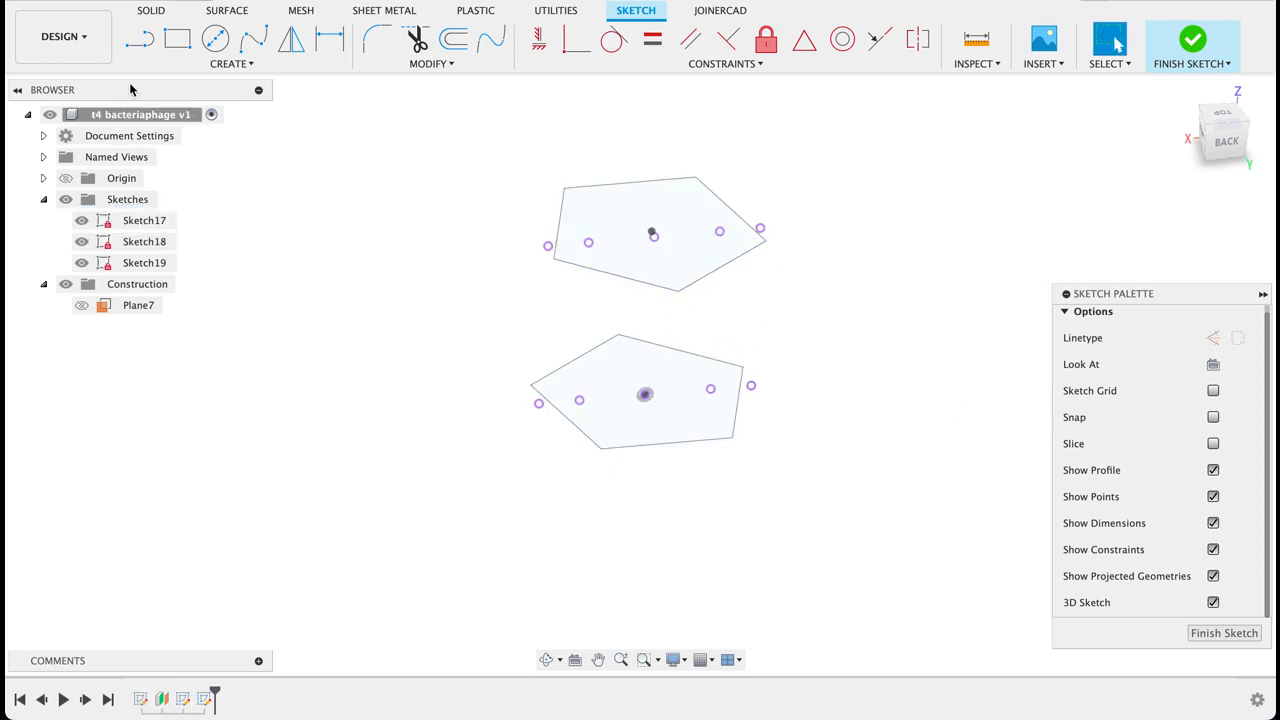
Draw connected lines zigzagging between the pentagons, starting at a lower corner and alternating between neighbouring upper and lower corners.
{"action": "left_click", "coordinate": [139, 38]}
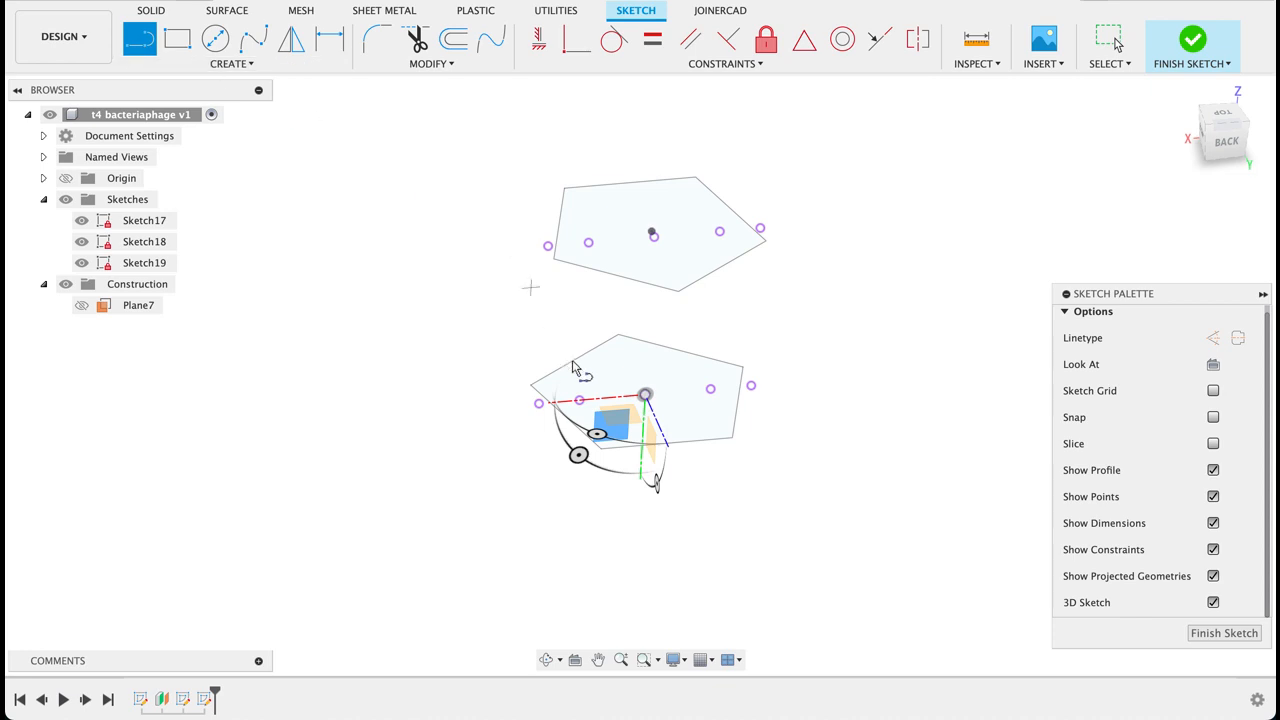
{"action": "left_click", "coordinate": [601, 455]}
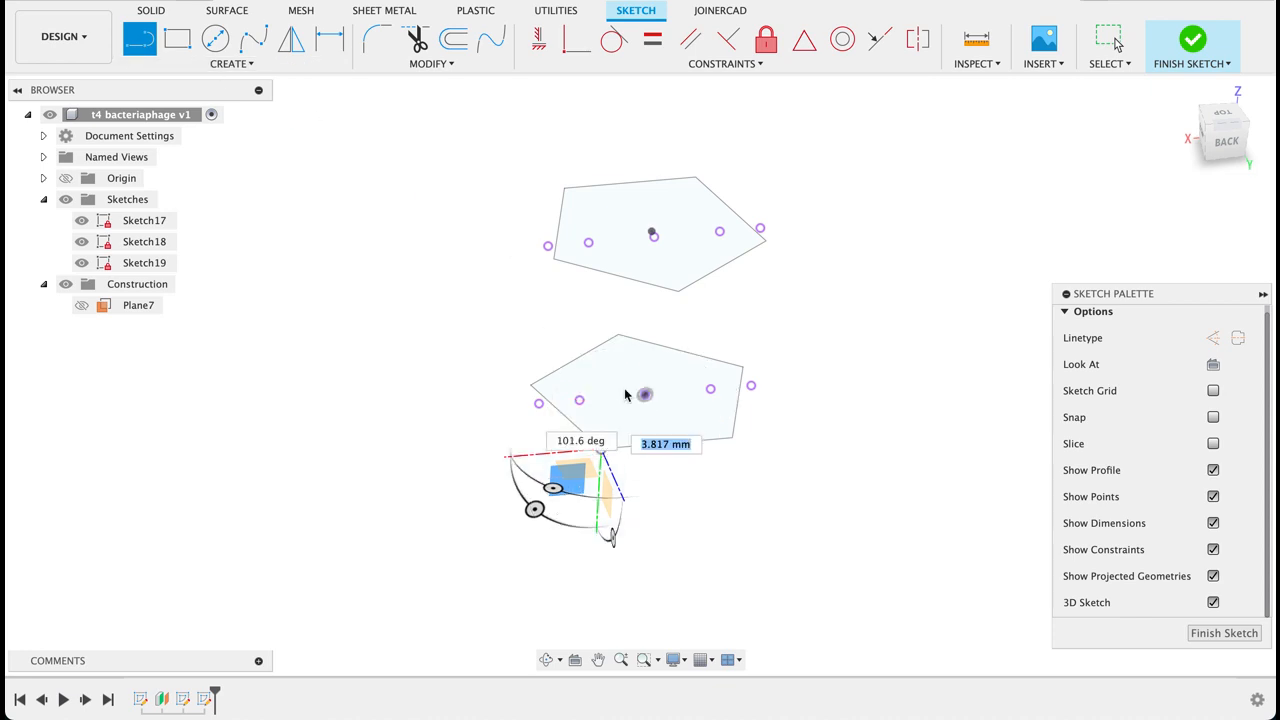
{"action": "left_click", "coordinate": [678, 292]}
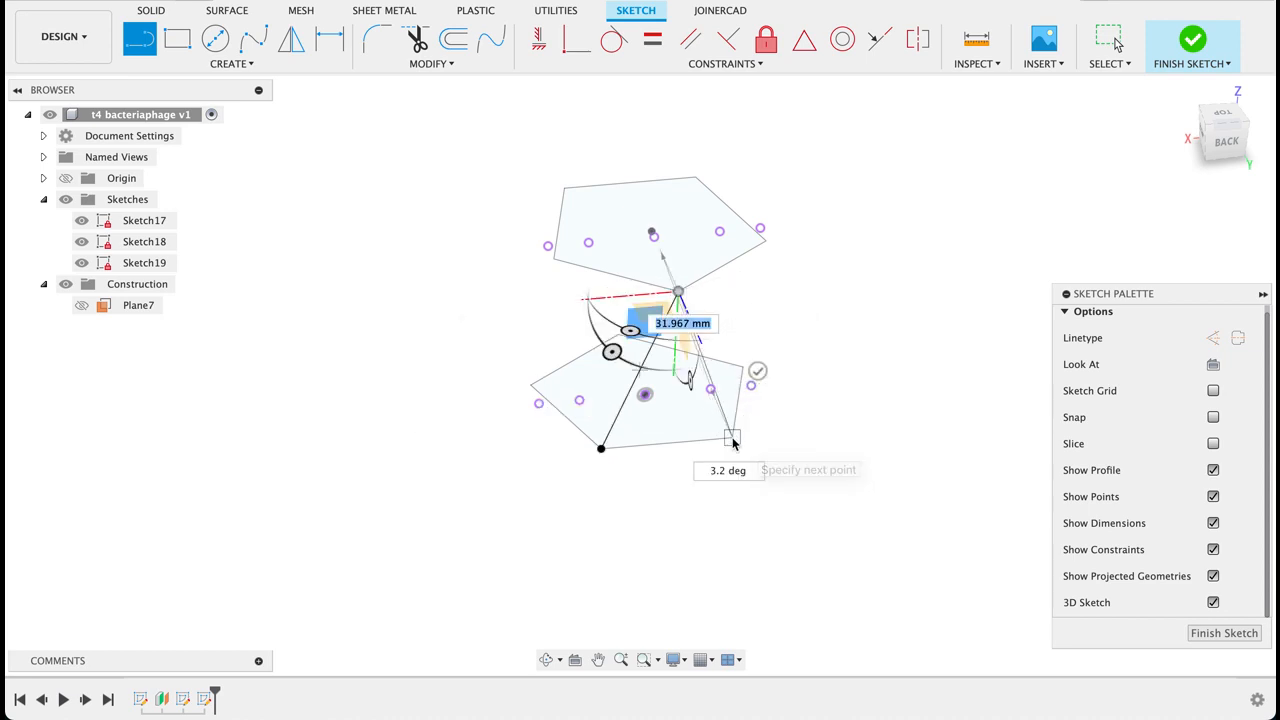
{"action": "mouse_move", "coordinate": [727, 430]}
{"action": "middle_mouse_down", "text": "shift"}
{"action": "mouse_move", "coordinate": [669, 428]}
{"action": "mouse_move", "coordinate": [683, 441]}
{"action": "middle_mouse_up", "text": "shift"}
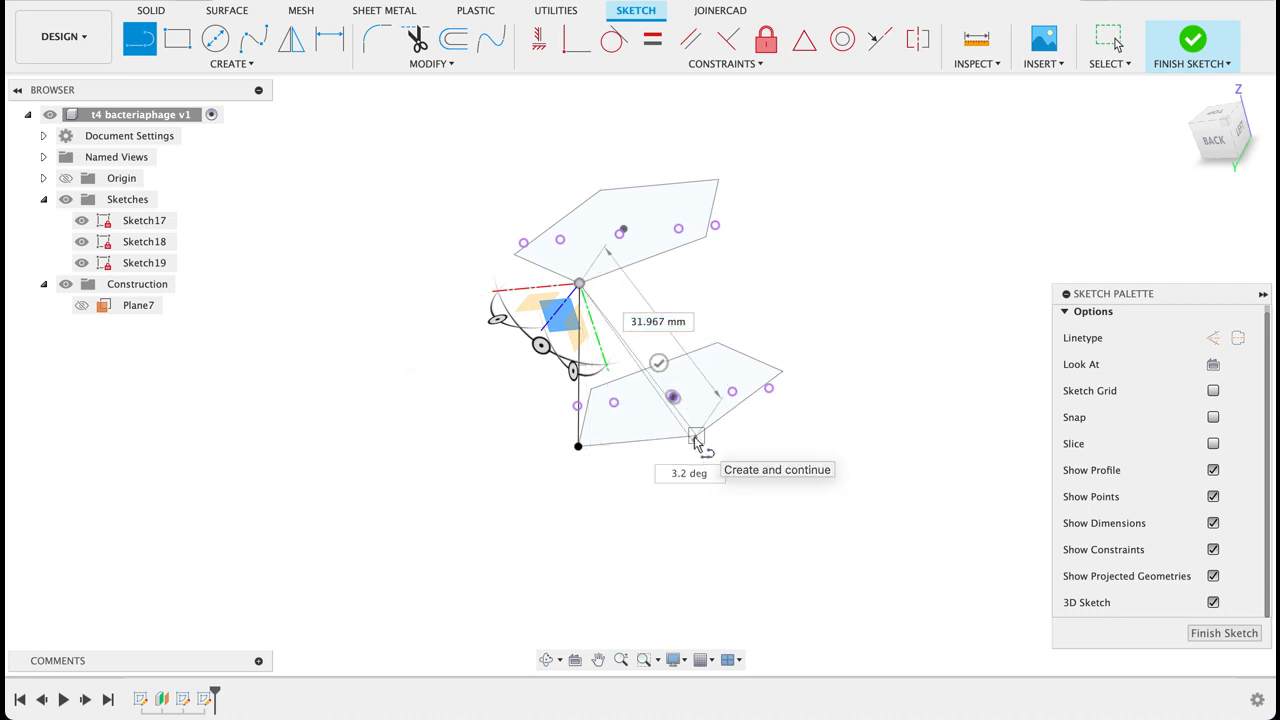
{"action": "left_click", "coordinate": [697, 436]}
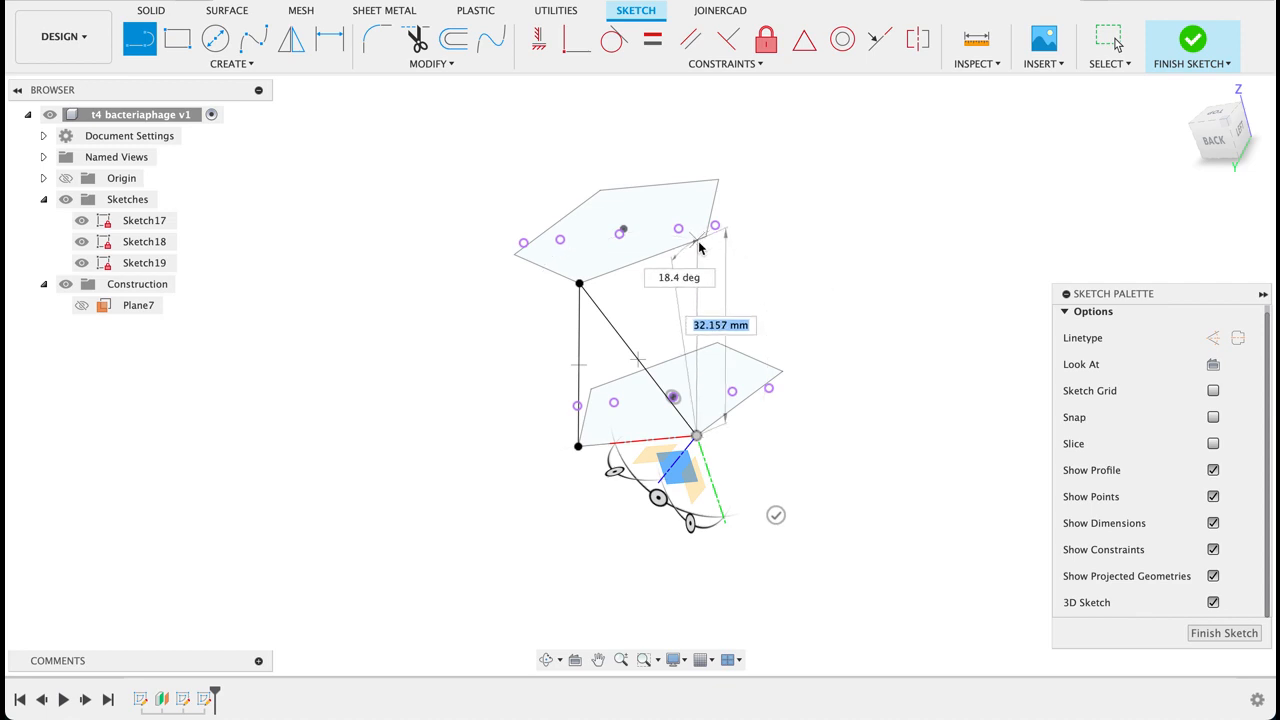
{"action": "left_click", "coordinate": [705, 237]}
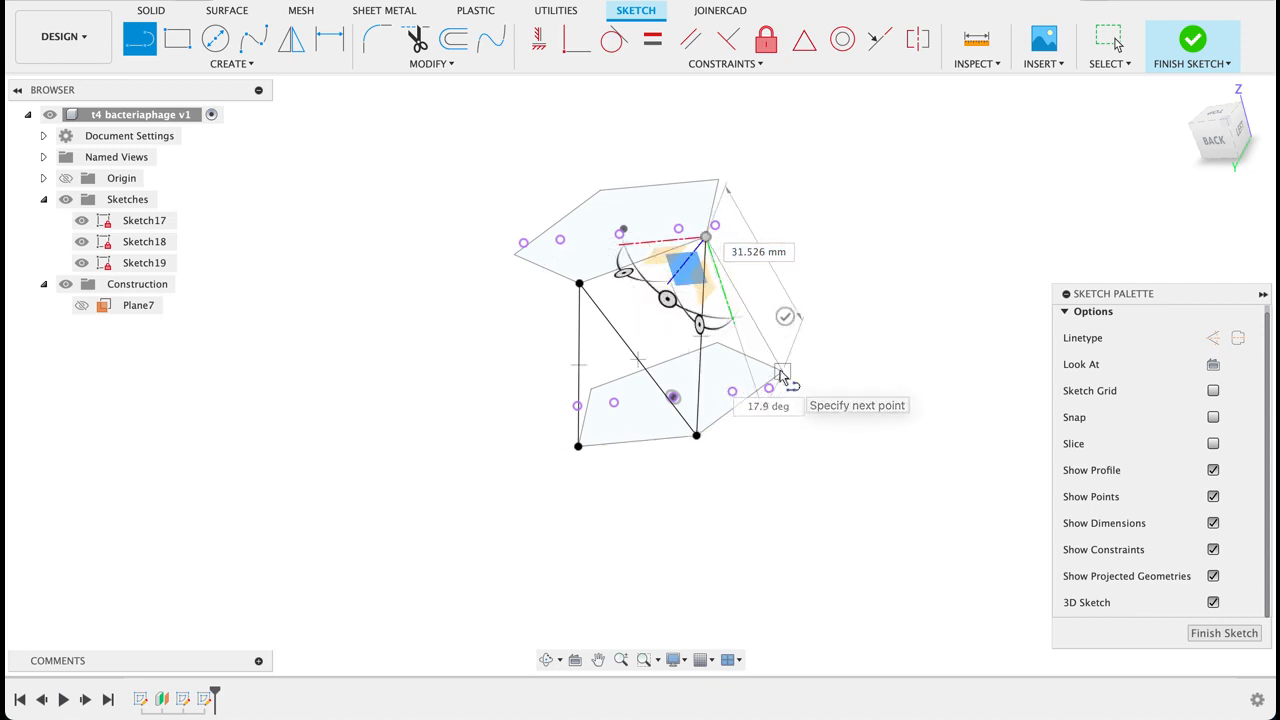
{"action": "left_click", "coordinate": [782, 371]}
Continue the zigzag lines through the remaining upper and lower pentagon corners around the far side, and finish the sketch.
{"action": "mouse_move", "coordinate": [775, 362]}
{"action": "middle_mouse_down", "text": "shift"}
{"action": "mouse_move", "coordinate": [690, 290]}
{"action": "mouse_move", "coordinate": [790, 297]}
{"action": "mouse_move", "coordinate": [797, 405]}
{"action": "mouse_move", "coordinate": [766, 437]}
{"action": "mouse_move", "coordinate": [817, 283]}
{"action": "mouse_move", "coordinate": [790, 300]}
{"action": "mouse_move", "coordinate": [829, 277]}
{"action": "mouse_move", "coordinate": [630, 220]}
{"action": "middle_mouse_up", "text": "shift"}
{"action": "left_click", "coordinate": [627, 216]}
{"action": "scroll", "coordinate": [788, 287], "scroll_direction": "up", "scroll_amount": 5}
{"action": "left_click", "coordinate": [795, 264]}
{"action": "middle_click_drag", "start_coordinate": [797, 272], "coordinate": [714, 354], "text": "shift"}
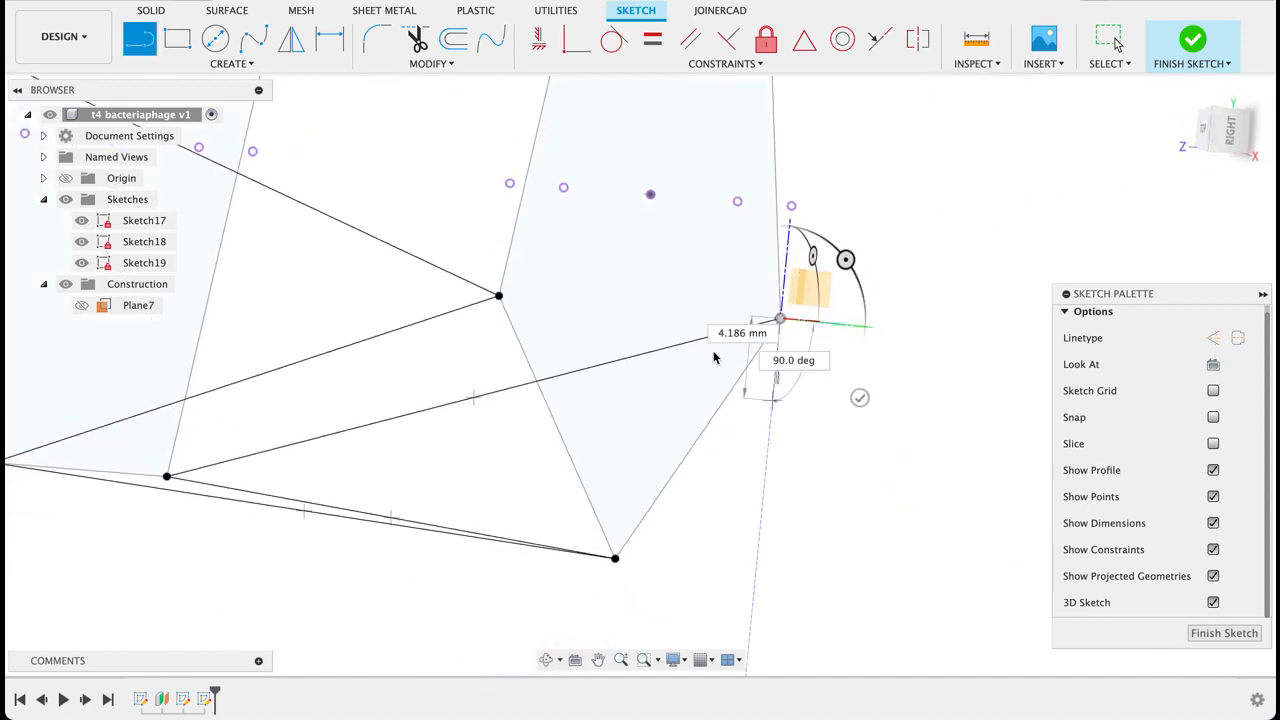
{"action": "scroll", "coordinate": [521, 249], "scroll_direction": "down", "scroll_amount": 6}
{"action": "left_click", "coordinate": [459, 208]}
{"action": "left_click", "coordinate": [580, 168]}
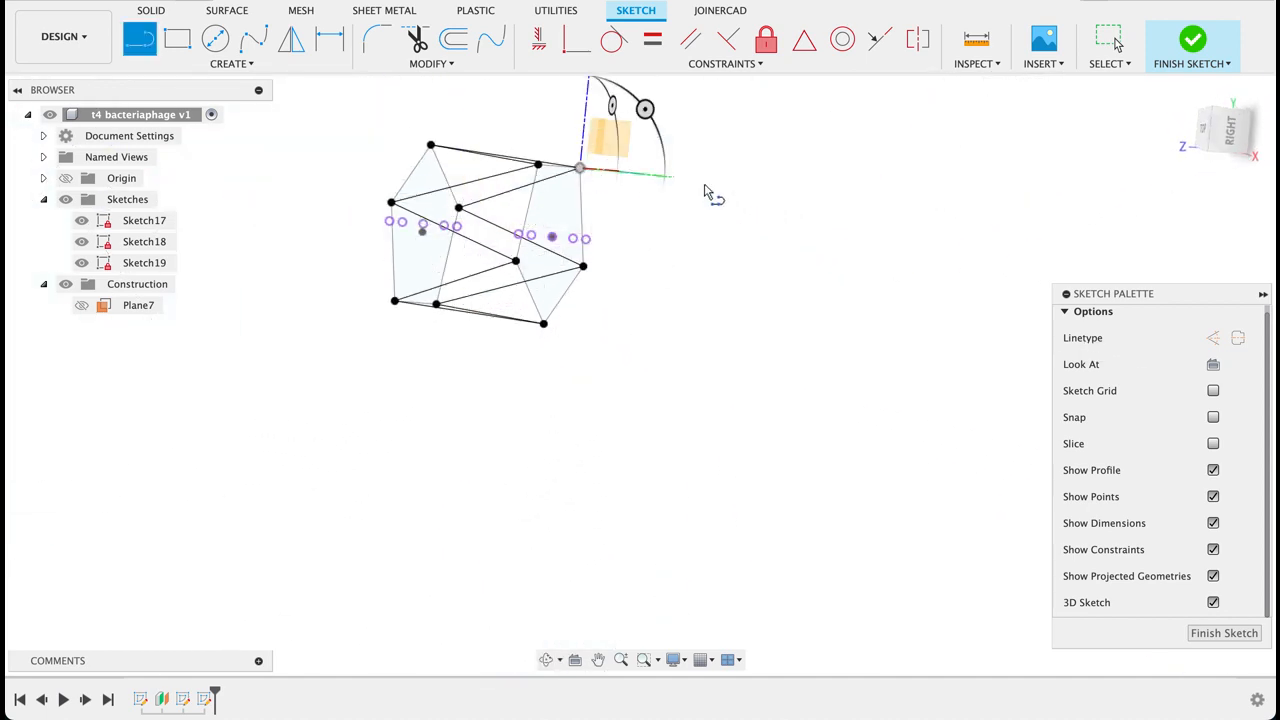
{"action": "left_click", "coordinate": [1250, 637]}
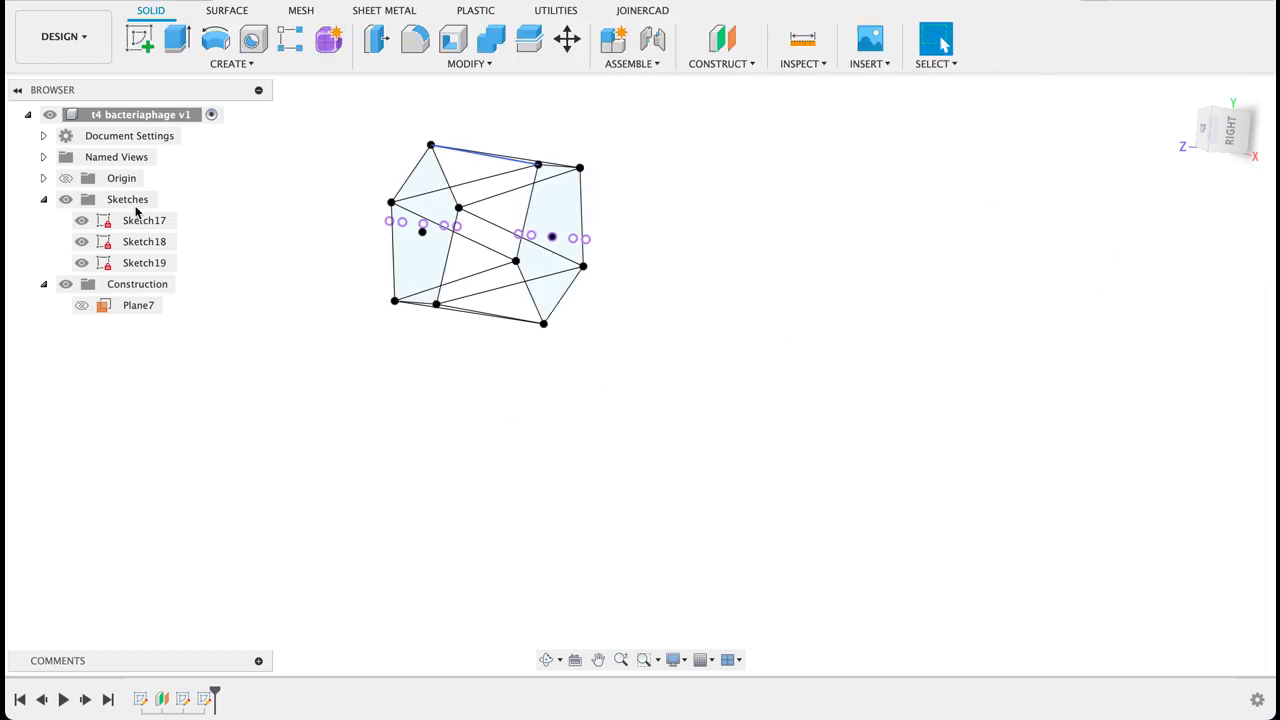
Loft a solid from the lower pentagon profile to one corner point of the upper pentagon.
{"action": "left_click", "coordinate": [87, 267]}
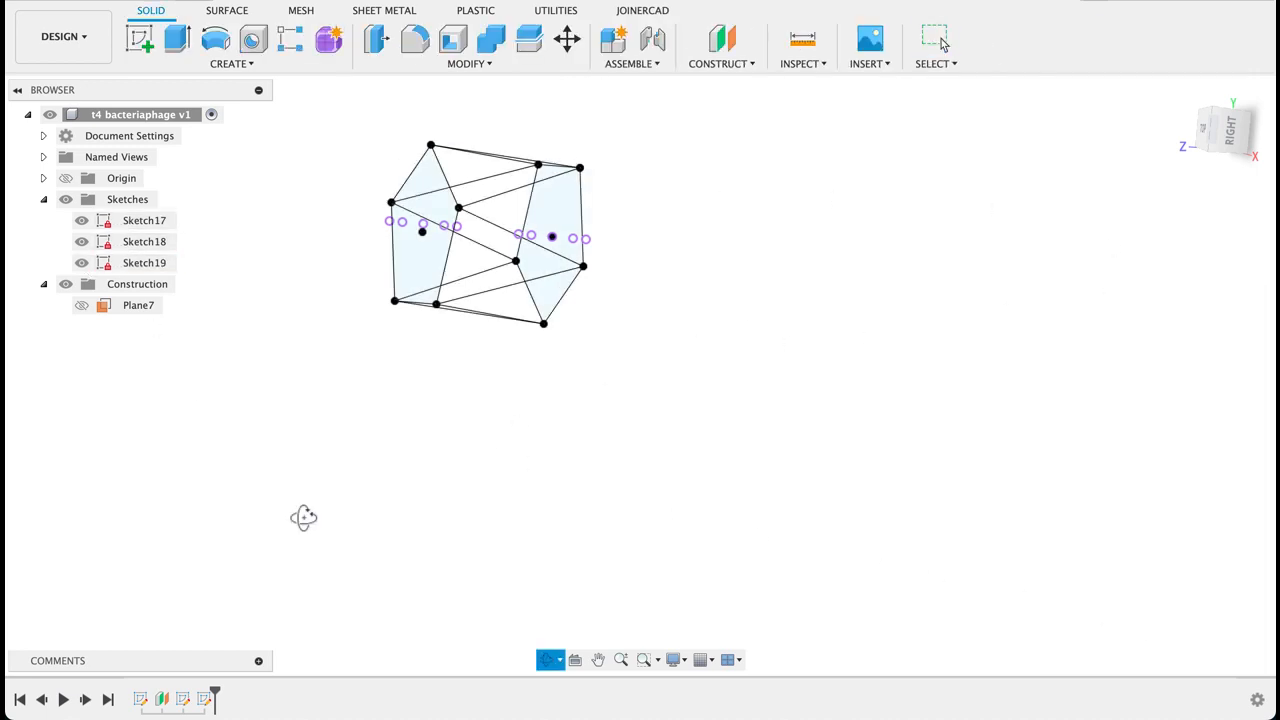
{"action": "mouse_move", "coordinate": [303, 517]}
{"action": "middle_mouse_down", "text": "shift"}
{"action": "mouse_move", "coordinate": [334, 451]}
{"action": "mouse_move", "coordinate": [457, 349]}
{"action": "mouse_move", "coordinate": [530, 340]}
{"action": "middle_mouse_up", "text": "shift"}
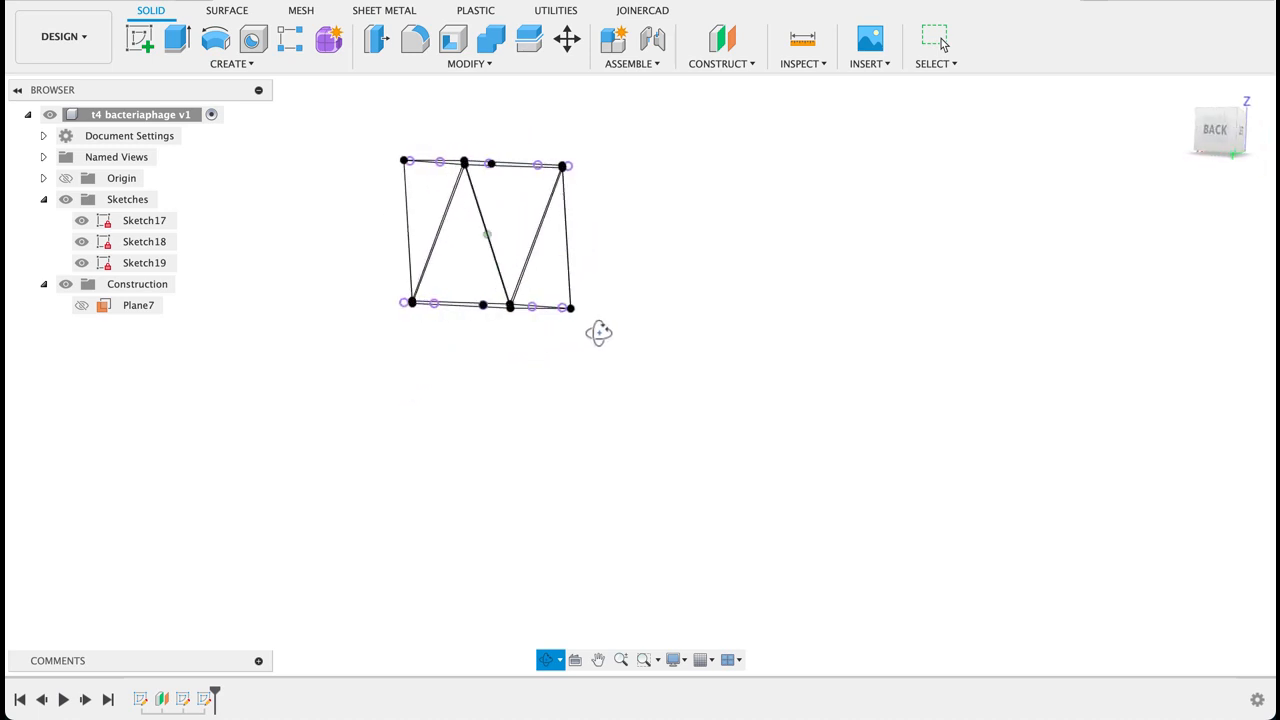
{"action": "middle_click_drag", "start_coordinate": [705, 335], "coordinate": [757, 337], "text": "shift"}
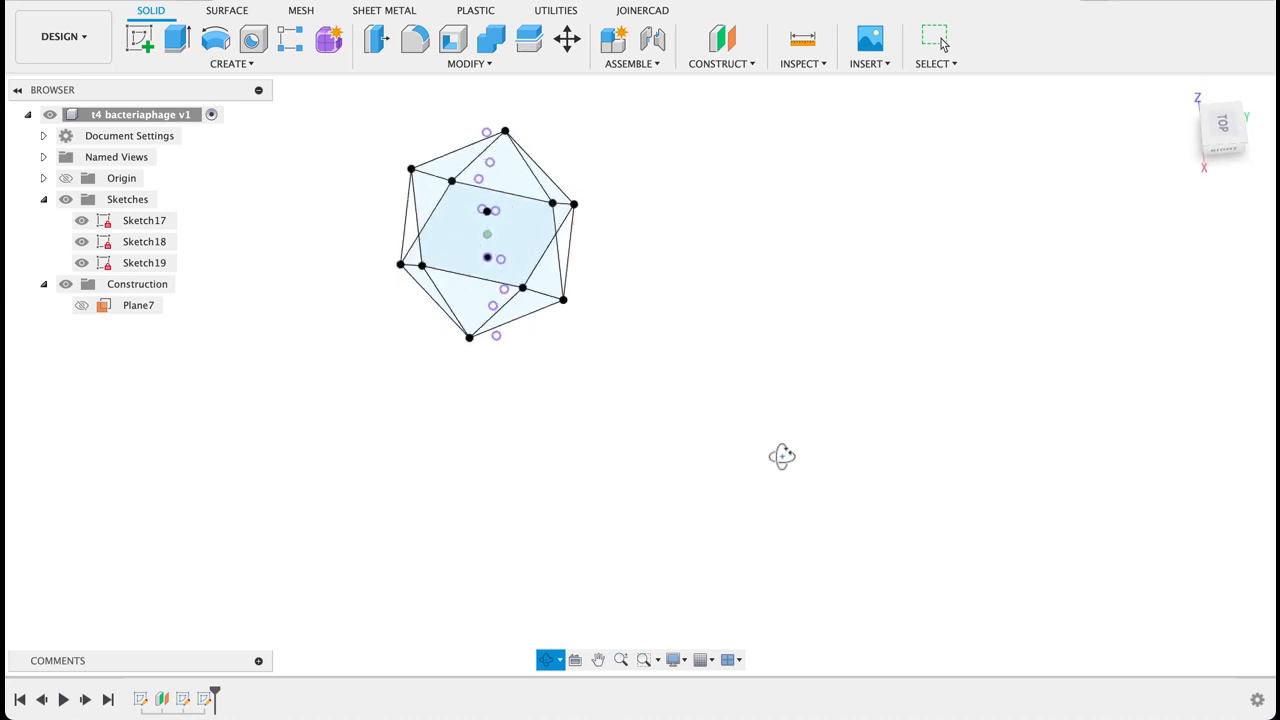
{"action": "middle_click_drag", "start_coordinate": [783, 474], "coordinate": [873, 387], "text": "shift"}
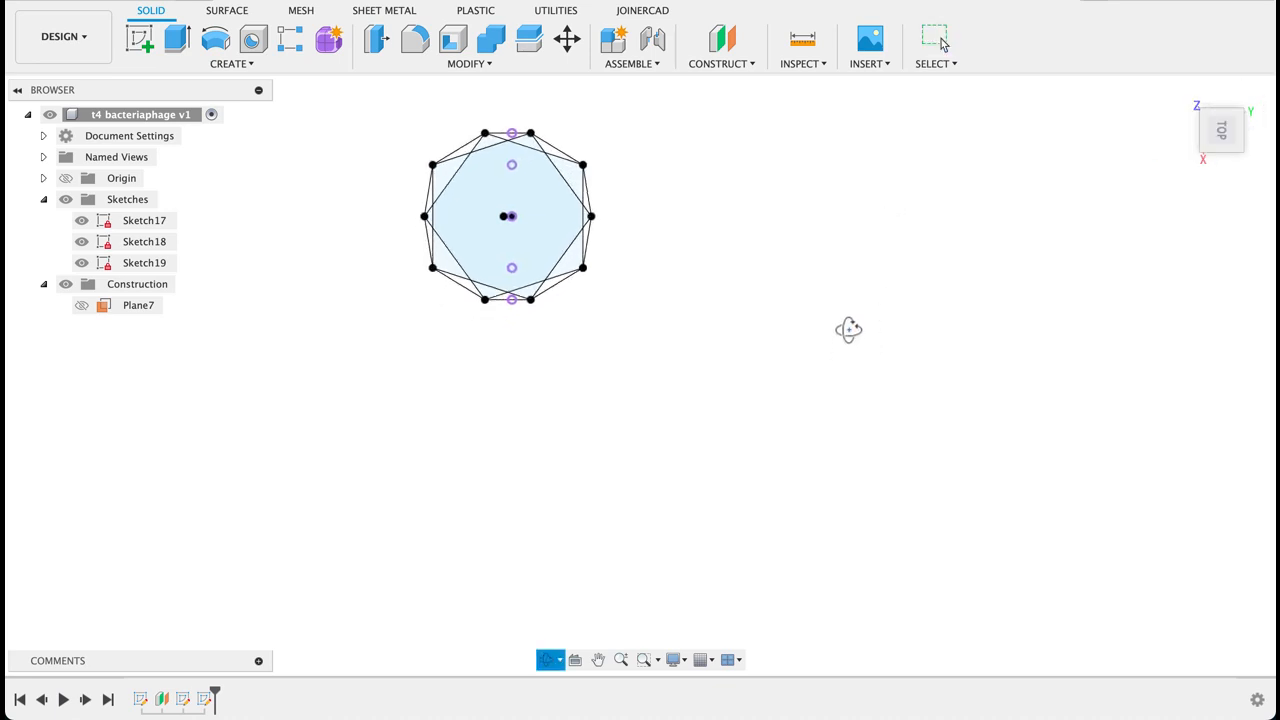
{"action": "mouse_move", "coordinate": [848, 329]}
{"action": "left_mouse_down"}
{"action": "mouse_move", "coordinate": [834, 200]}
{"action": "mouse_move", "coordinate": [837, 267]}
{"action": "left_mouse_up"}
{"action": "key", "text": "Escape"}
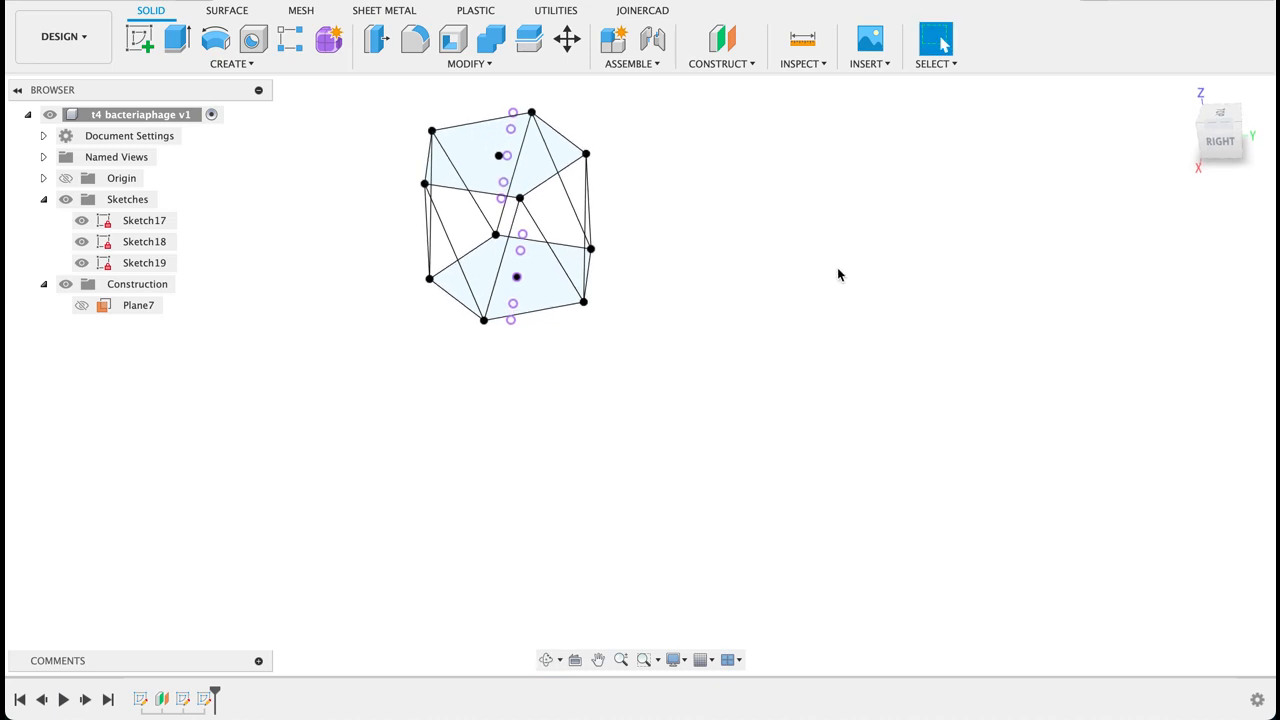
{"action": "left_click", "coordinate": [231, 64]}
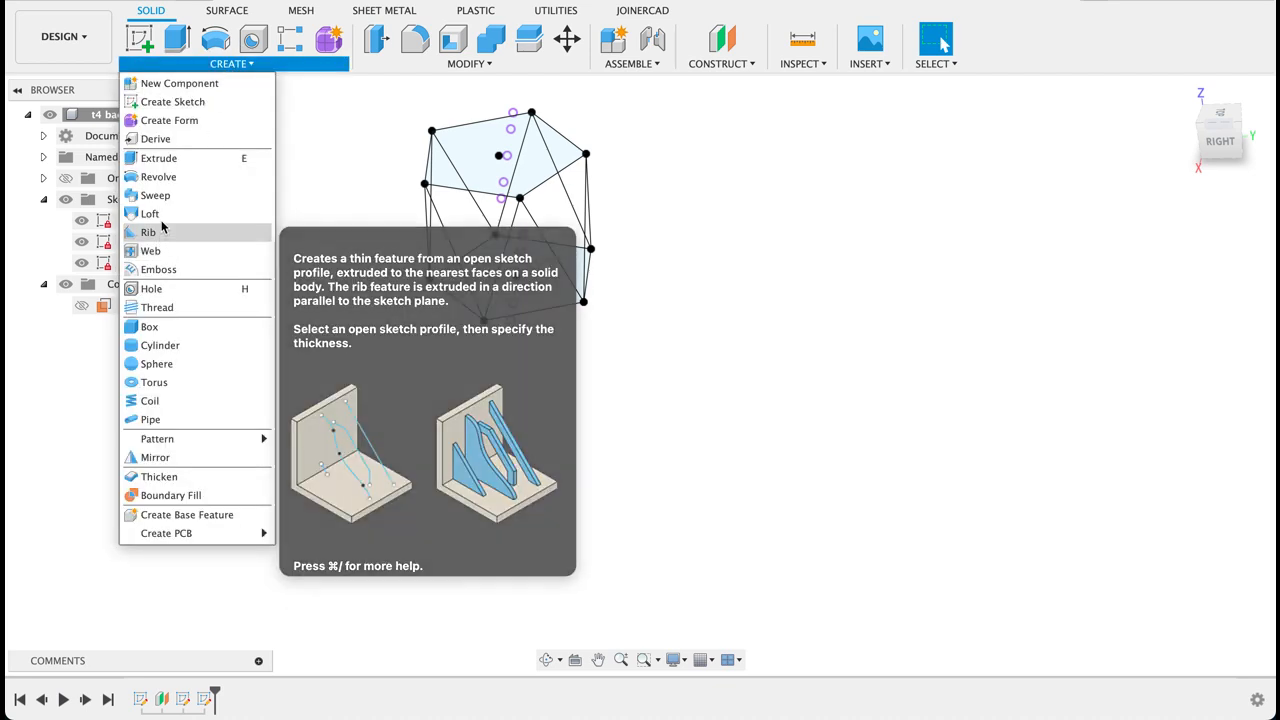
{"action": "left_click", "coordinate": [150, 214]}
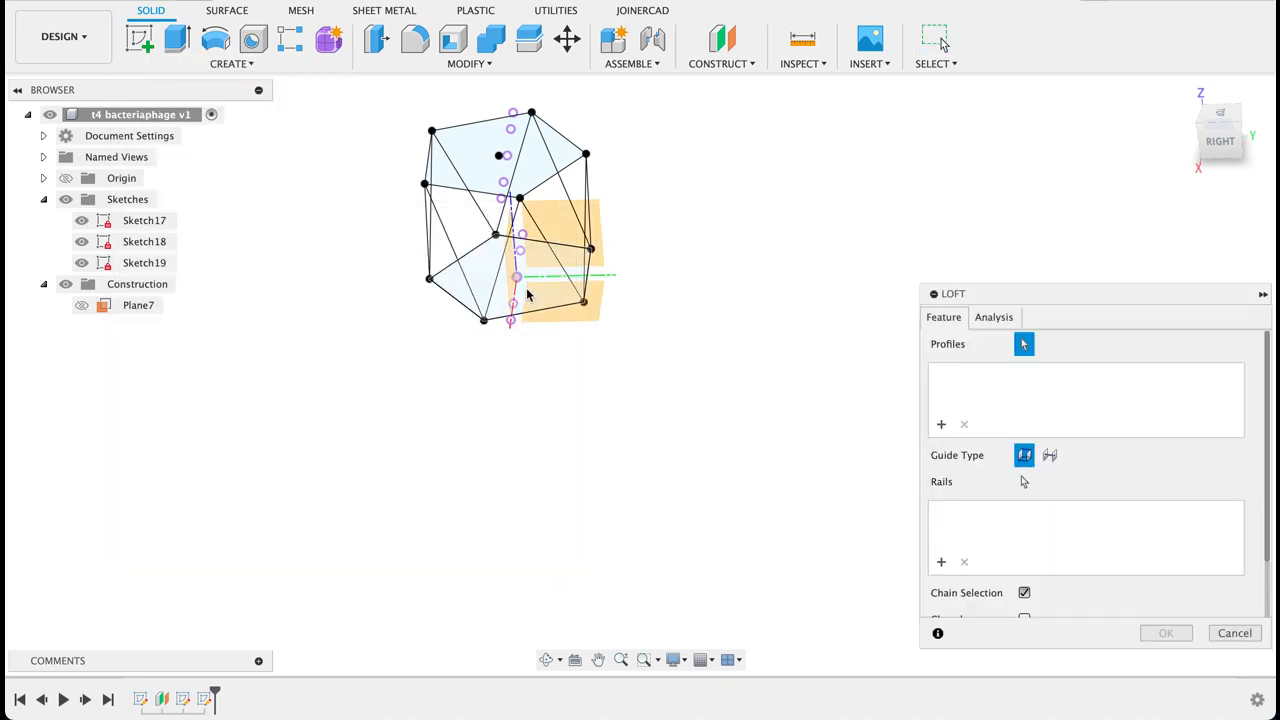
{"action": "left_click", "coordinate": [530, 294]}
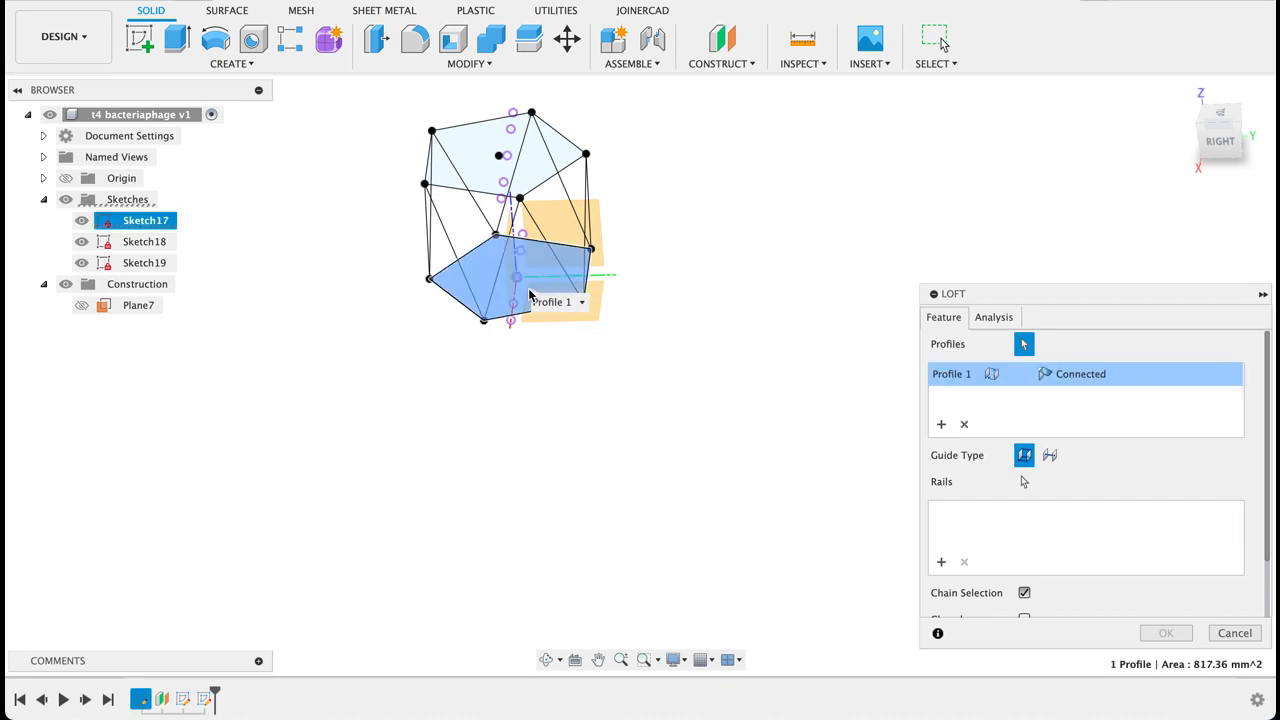
{"action": "left_click", "coordinate": [519, 198]}
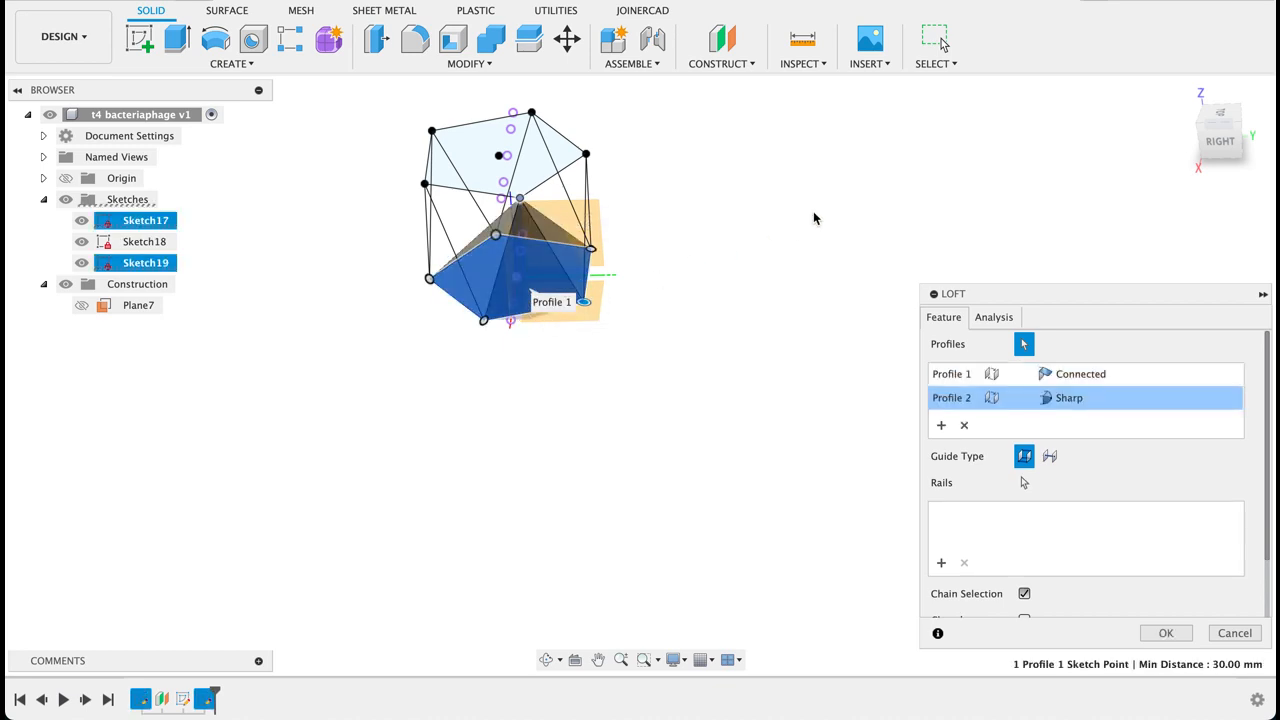
{"action": "middle_click_drag", "start_coordinate": [829, 205], "coordinate": [774, 236], "text": "shift"}
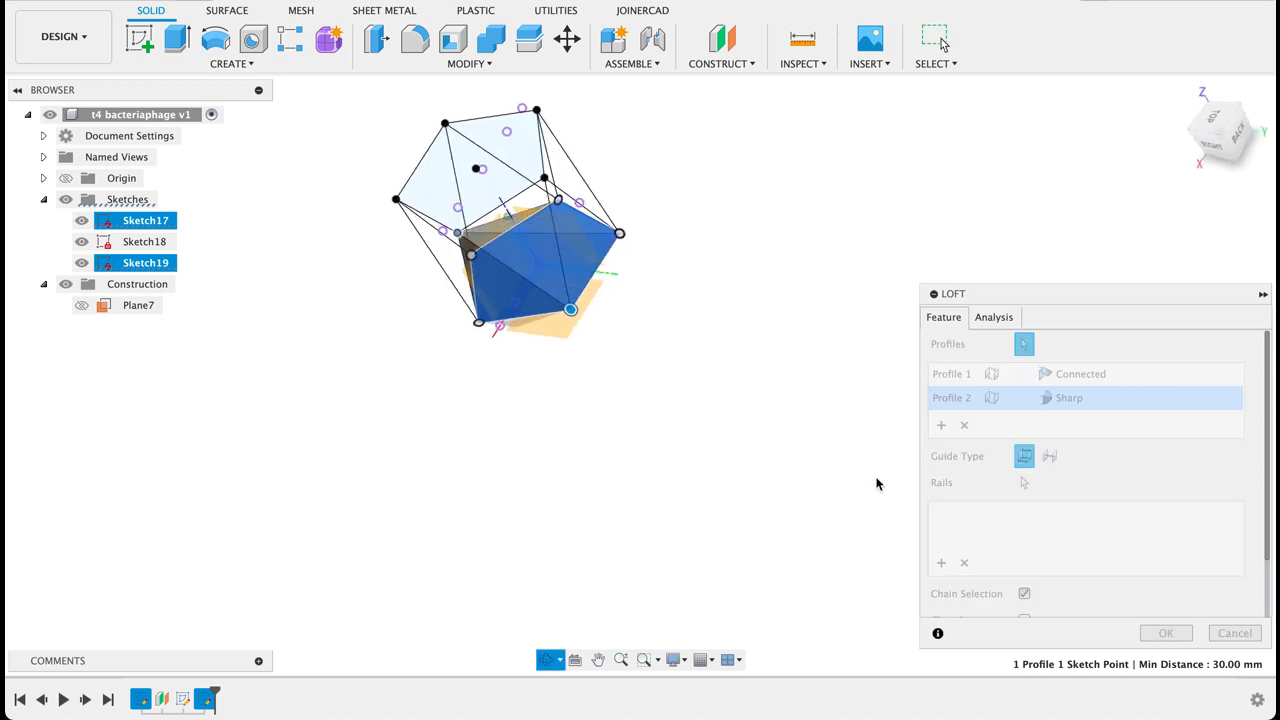
{"action": "left_click", "coordinate": [1160, 633]}
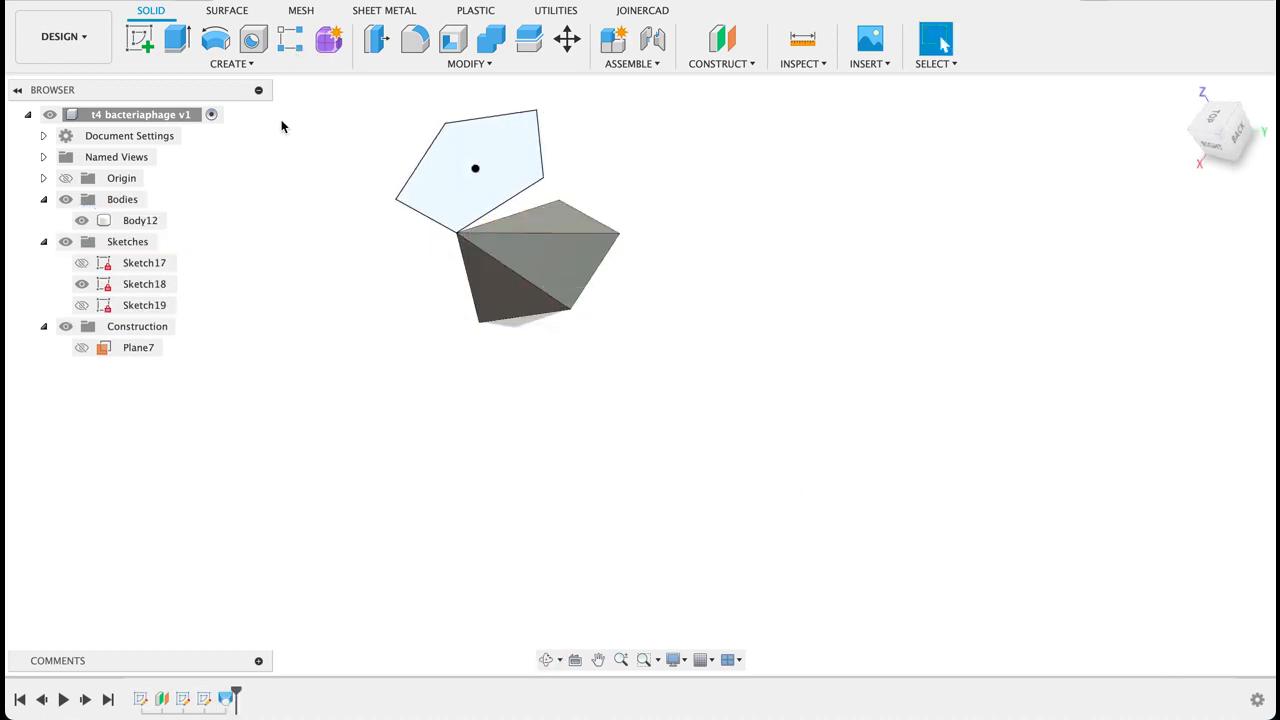
Show the 3D sketch containing the zigzag lines between the two pentagons.
{"action": "left_click", "coordinate": [81, 286]}
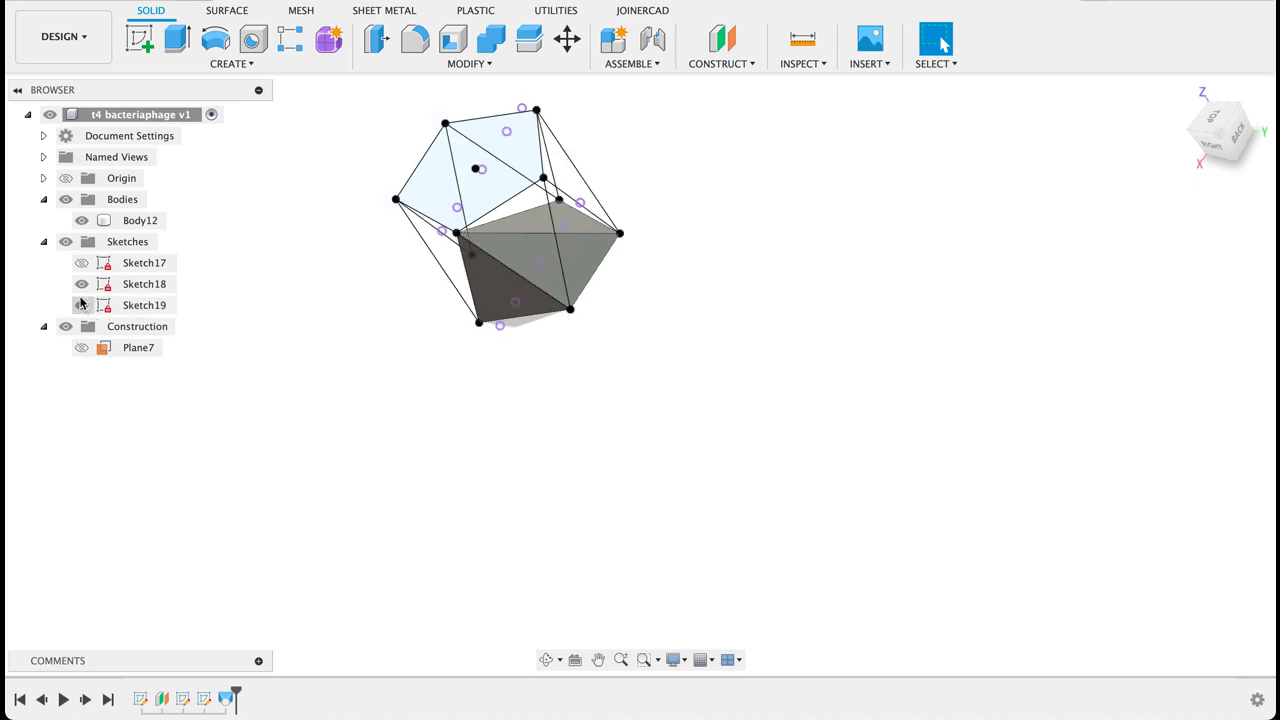
{"action": "left_click", "coordinate": [209, 66]}
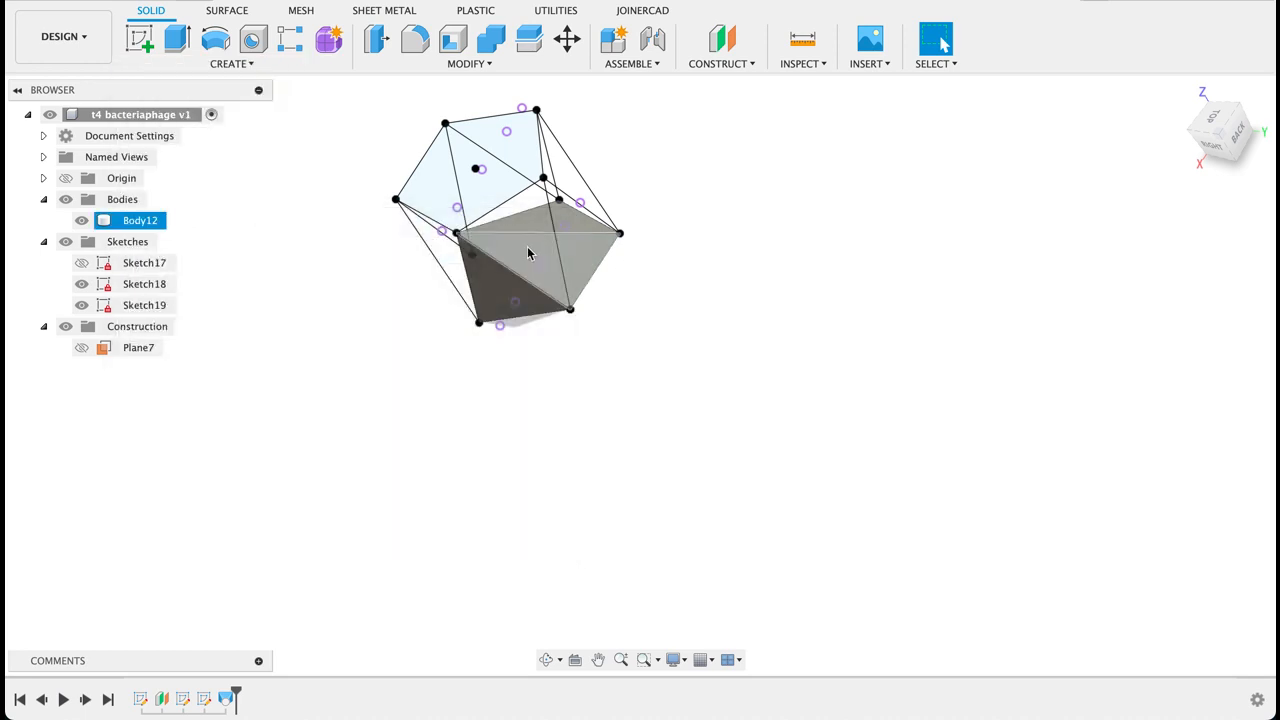
{"action": "left_click", "coordinate": [529, 253]}
{"action": "left_click", "coordinate": [543, 180]}
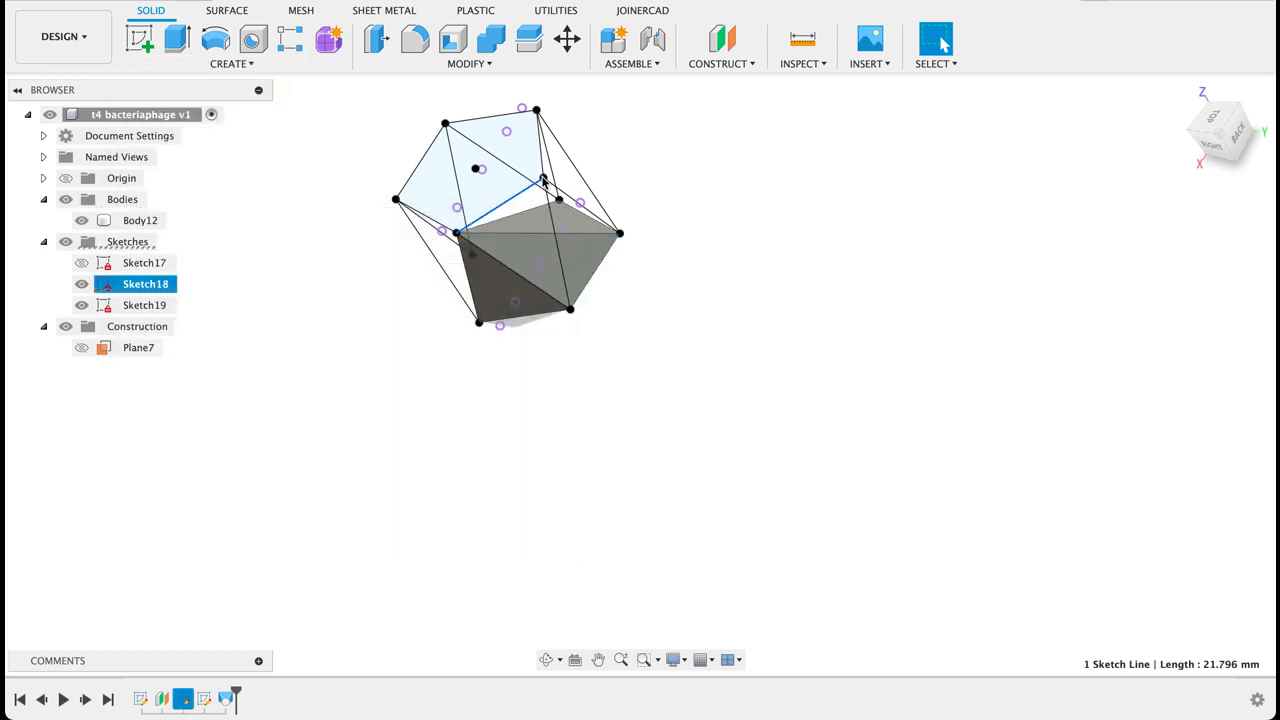
{"action": "left_click", "coordinate": [240, 66]}
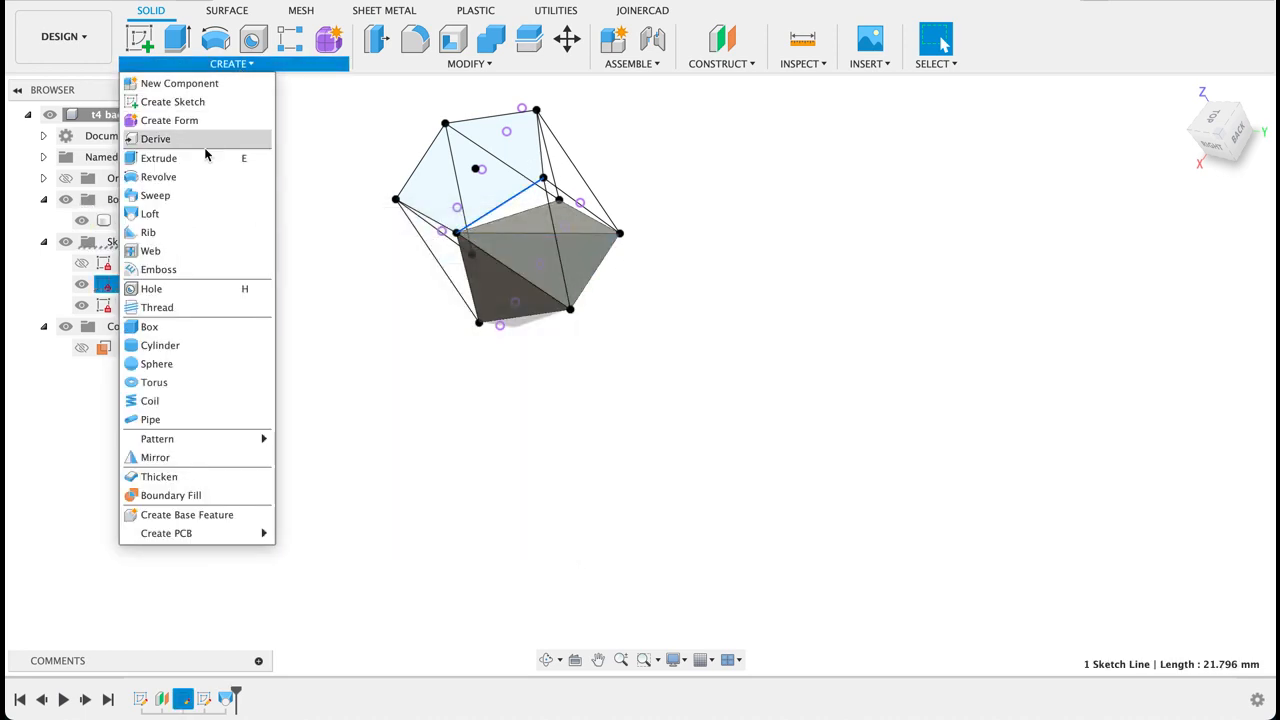
{"action": "left_click", "coordinate": [177, 215]}
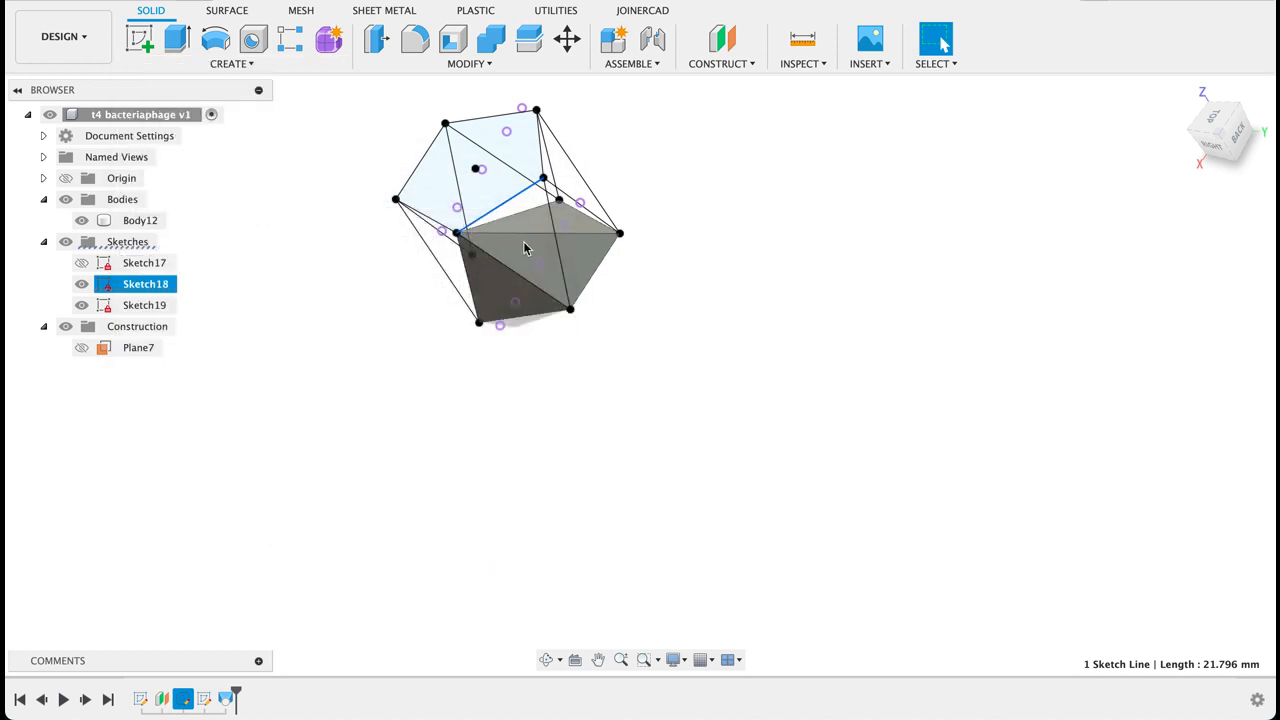
{"action": "left_click", "coordinate": [537, 259]}
{"action": "left_click", "coordinate": [886, 297]}
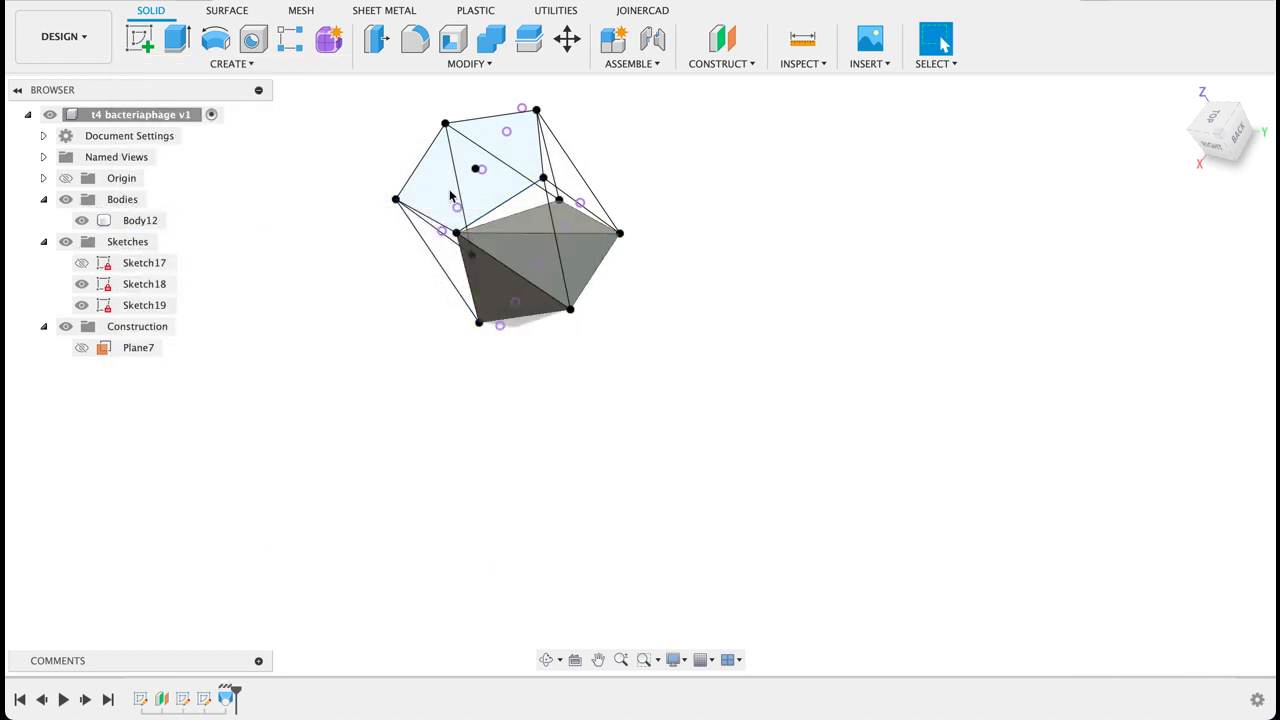
Loft the solid's large triangular side face to the upper pentagon corner adjacent to the existing apex.
{"action": "left_click", "coordinate": [247, 66]}
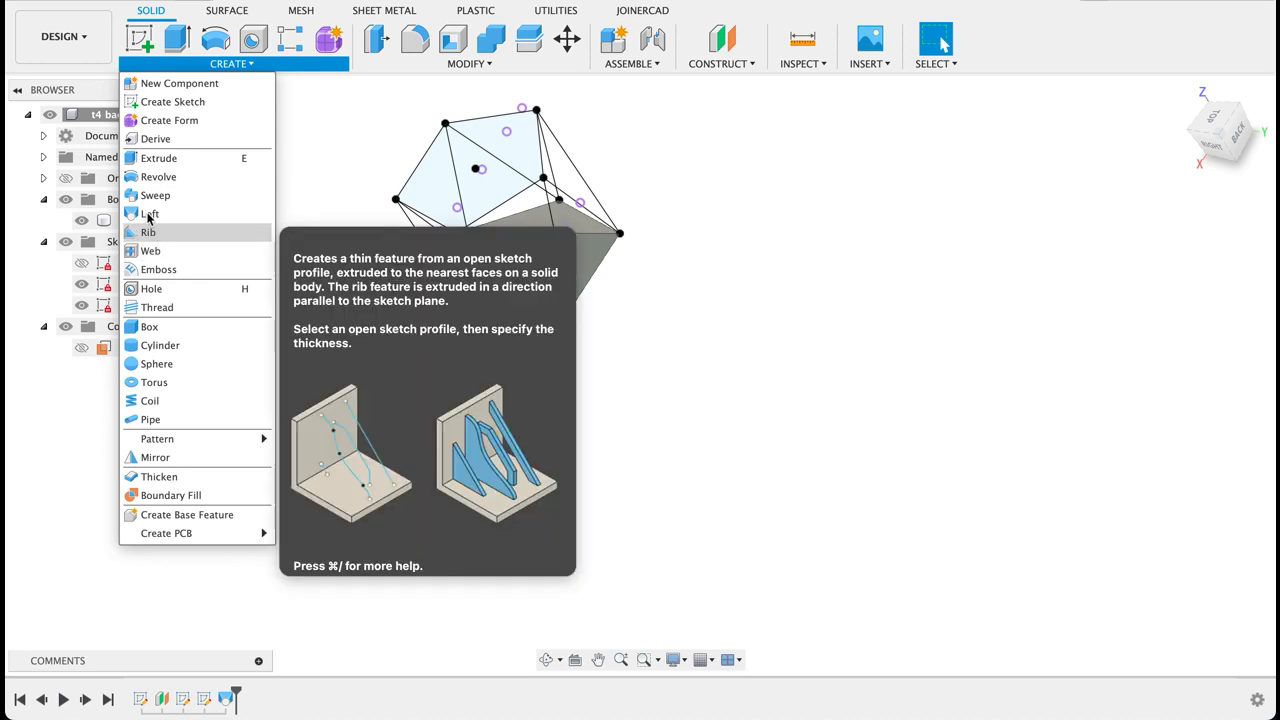
{"action": "left_click", "coordinate": [149, 216]}
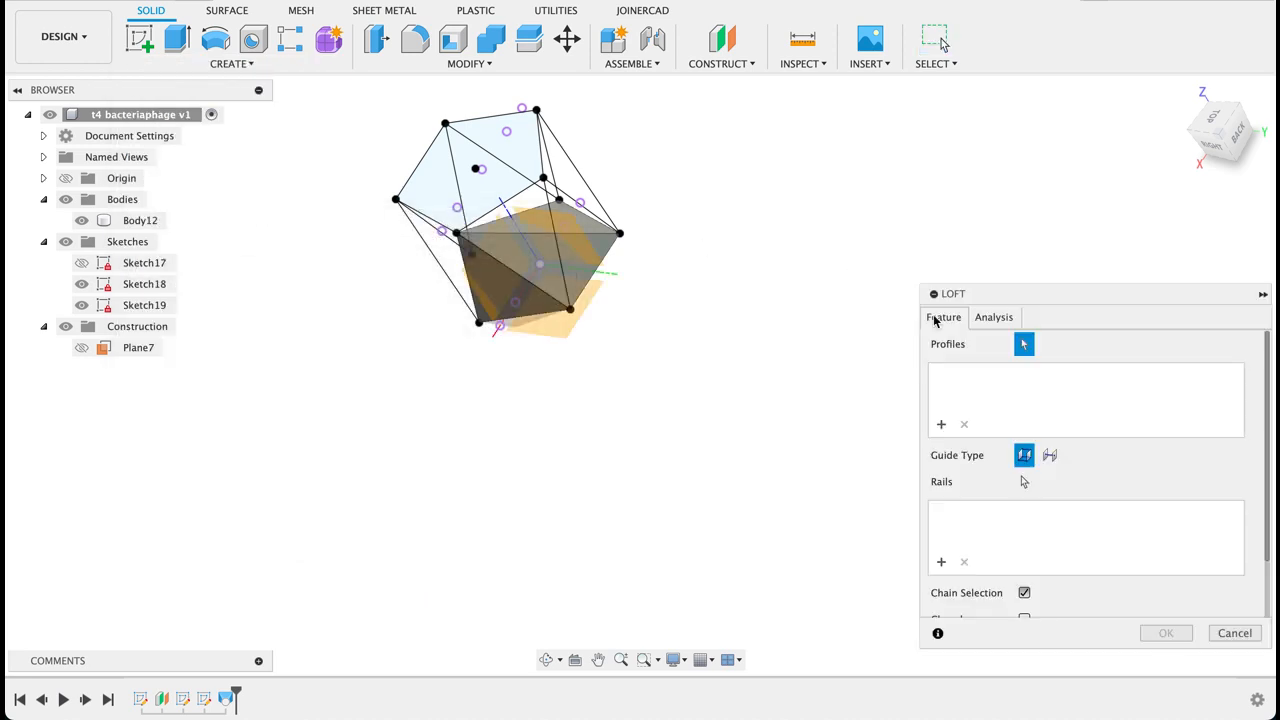
{"action": "left_click", "coordinate": [533, 225]}
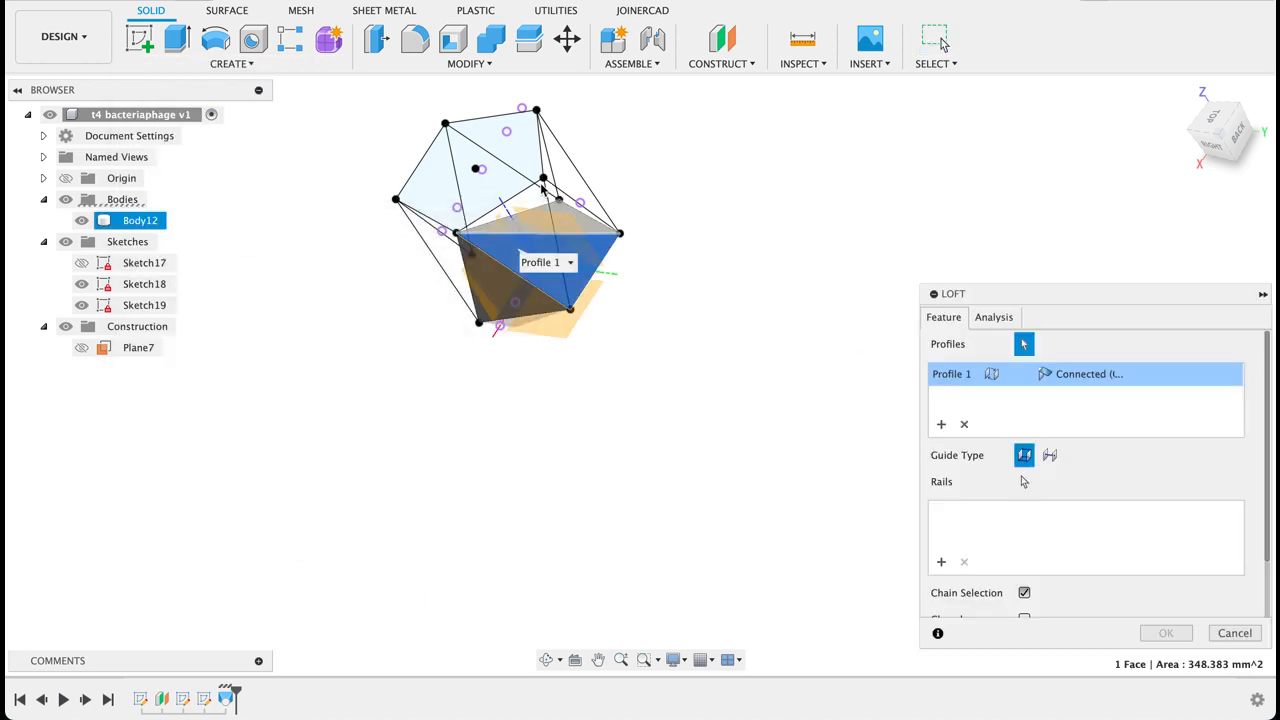
{"action": "left_click", "coordinate": [518, 250]}
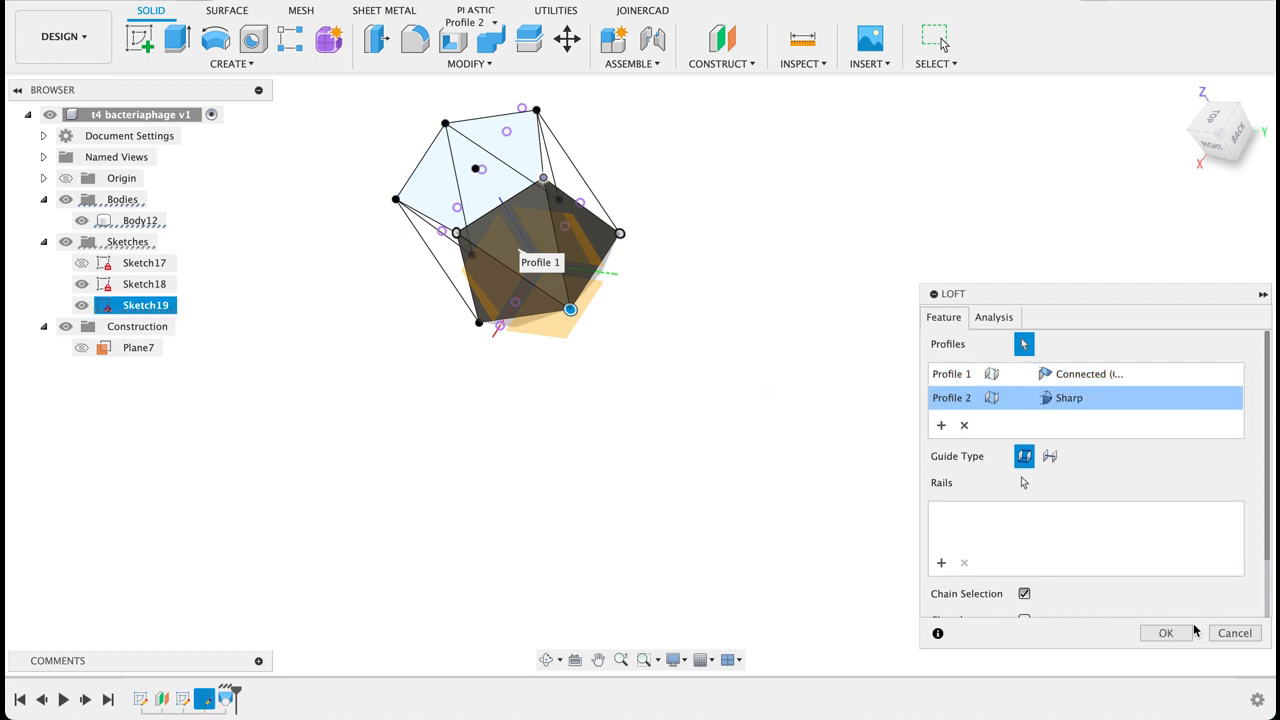
{"action": "left_click", "coordinate": [1164, 633]}
Loft the triangular face on the solid's left side to the upper pentagon corner directly above that face's lower edge.
{"action": "middle_click_drag", "start_coordinate": [323, 309], "coordinate": [965, 268], "text": "shift"}
{"action": "left_click", "coordinate": [231, 63]}
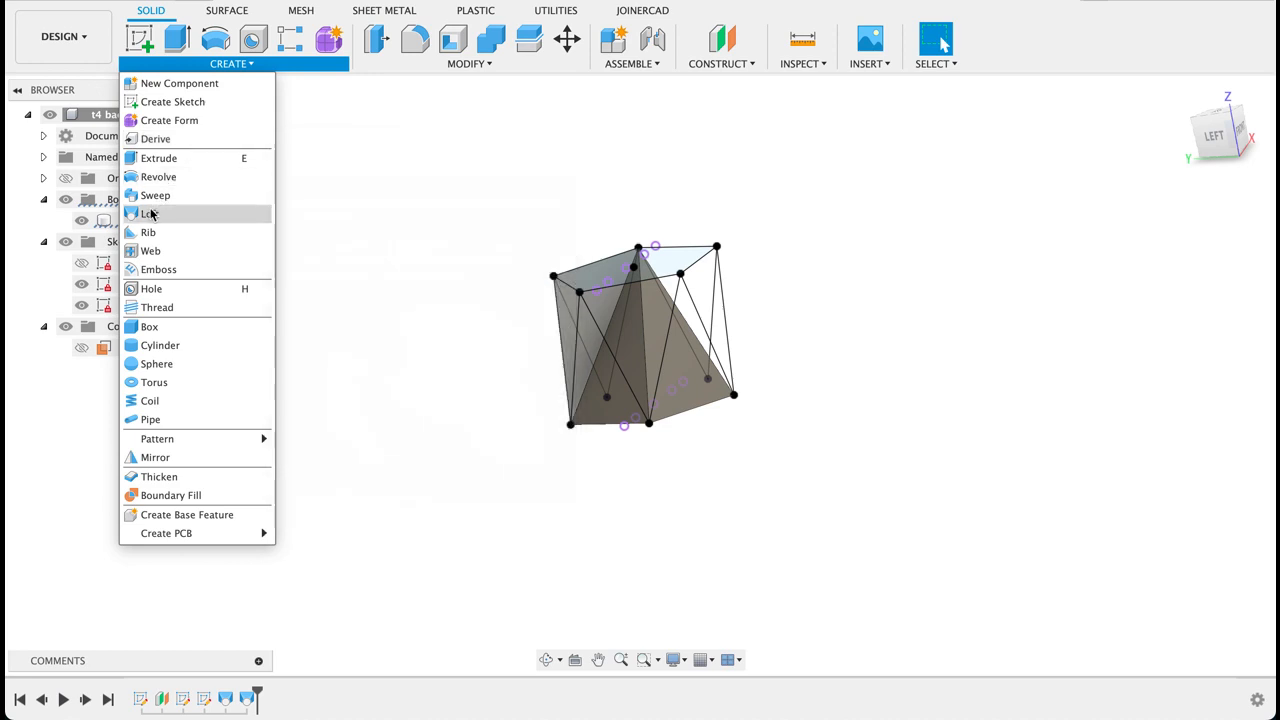
{"action": "left_click", "coordinate": [149, 214]}
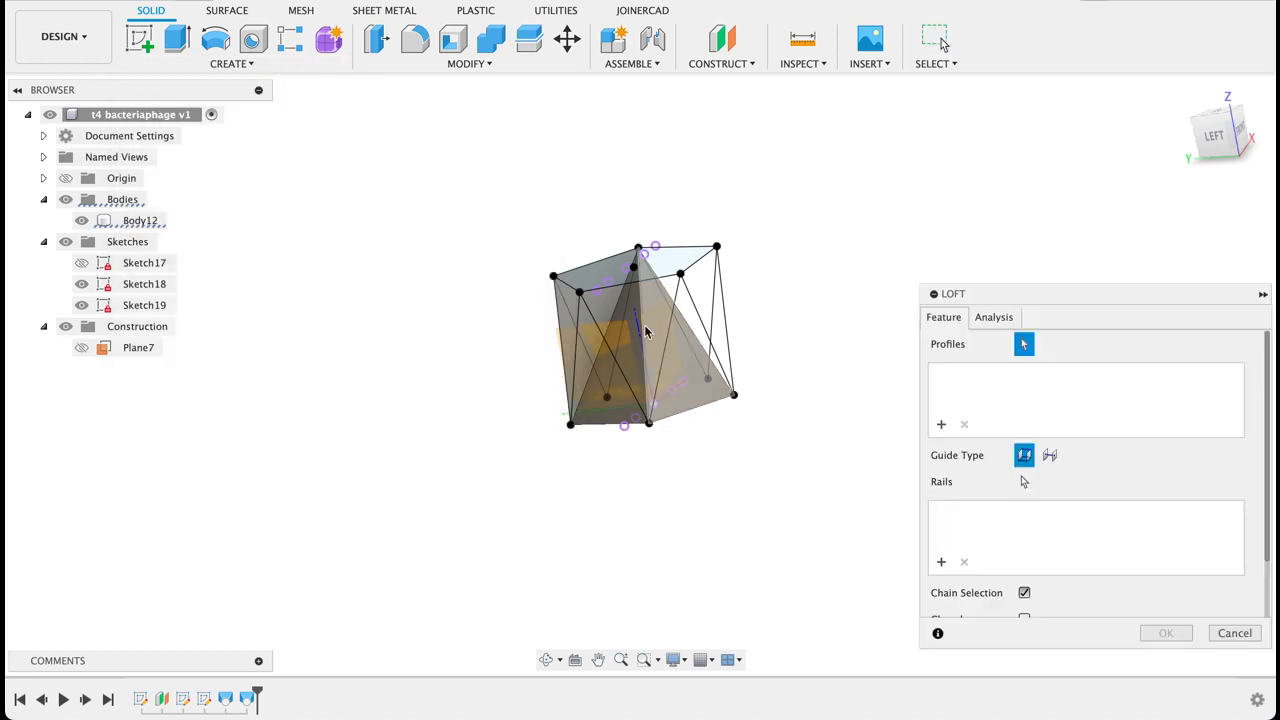
{"action": "left_click", "coordinate": [580, 305]}
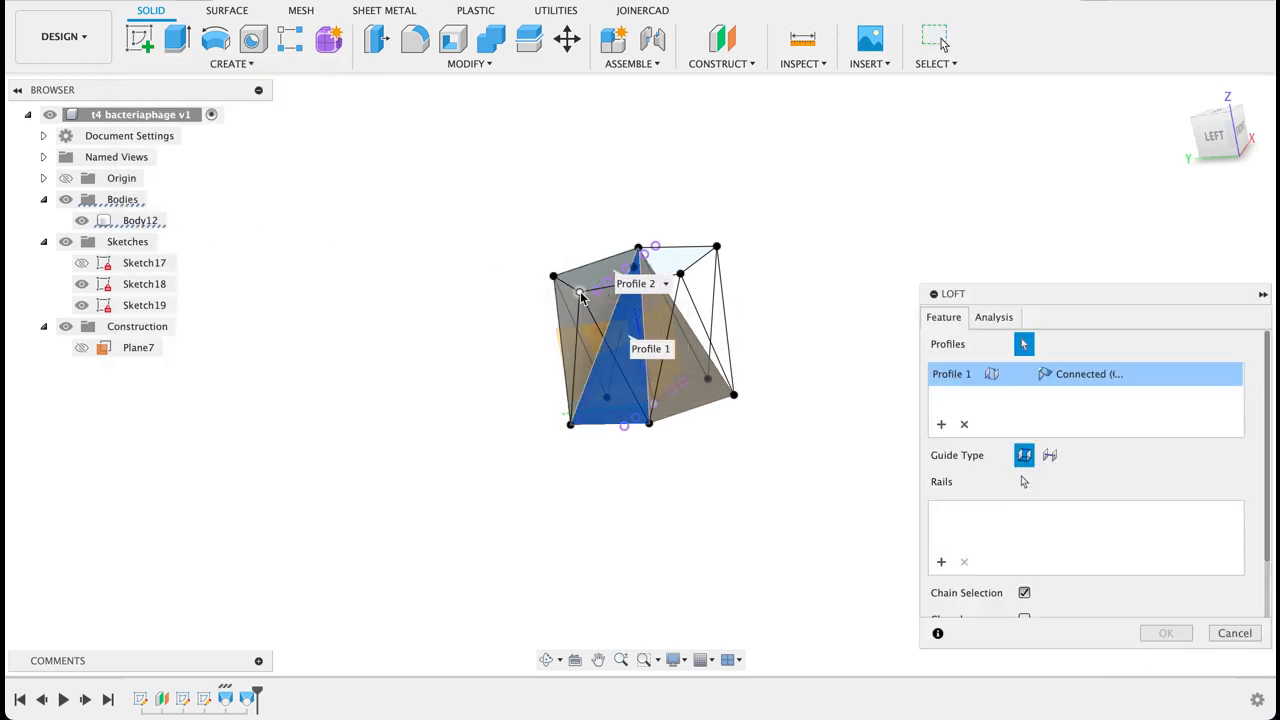
{"action": "left_click", "coordinate": [580, 293]}
{"action": "middle_click_drag", "start_coordinate": [566, 320], "coordinate": [630, 323], "text": "shift"}
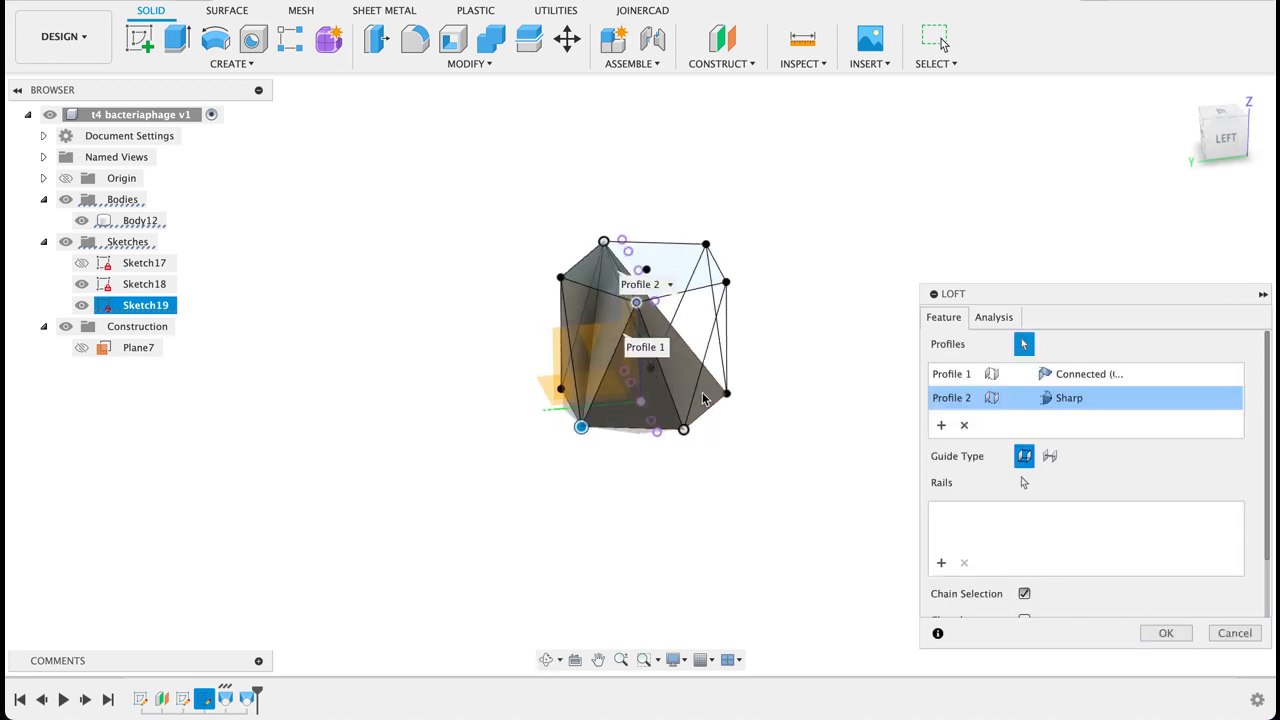
{"action": "key", "text": "Return"}
Fill the gap between the solid's peaks by lofting its narrow inner triangular face to the neighbouring upper pentagon corner.
{"action": "left_click", "coordinate": [231, 63]}
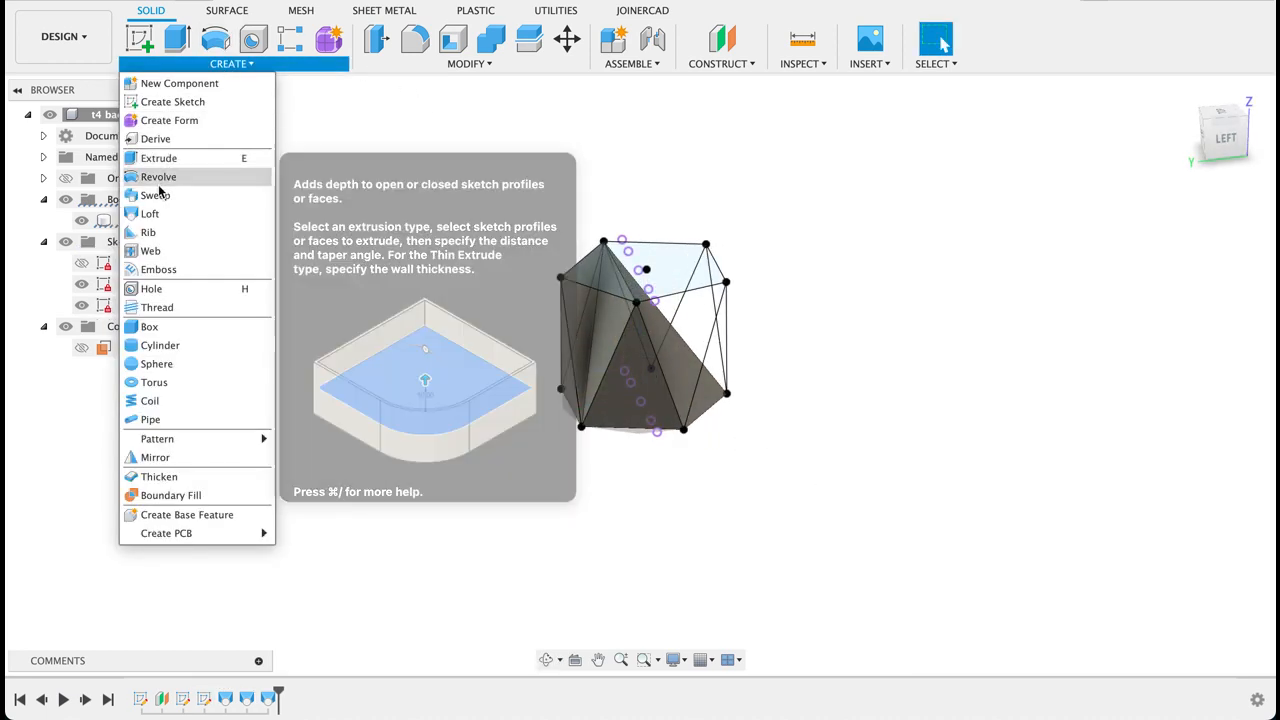
{"action": "left_click", "coordinate": [531, 318]}
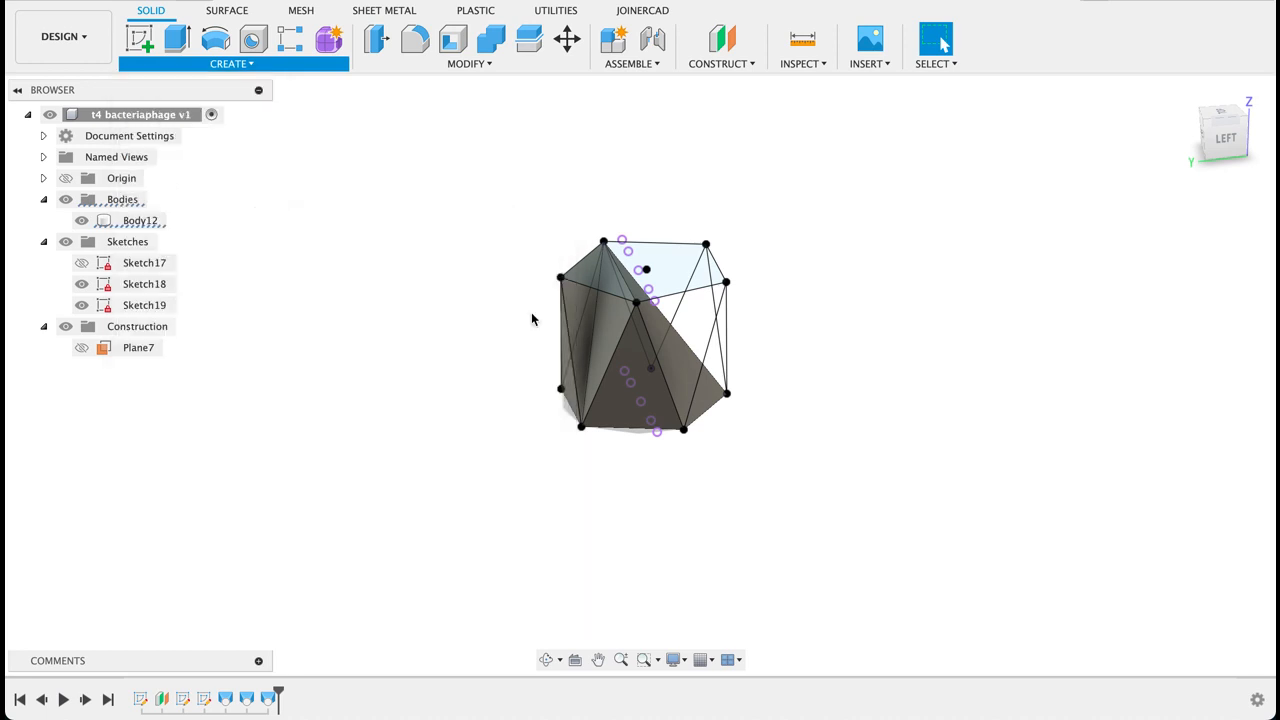
{"action": "left_click", "coordinate": [606, 320]}
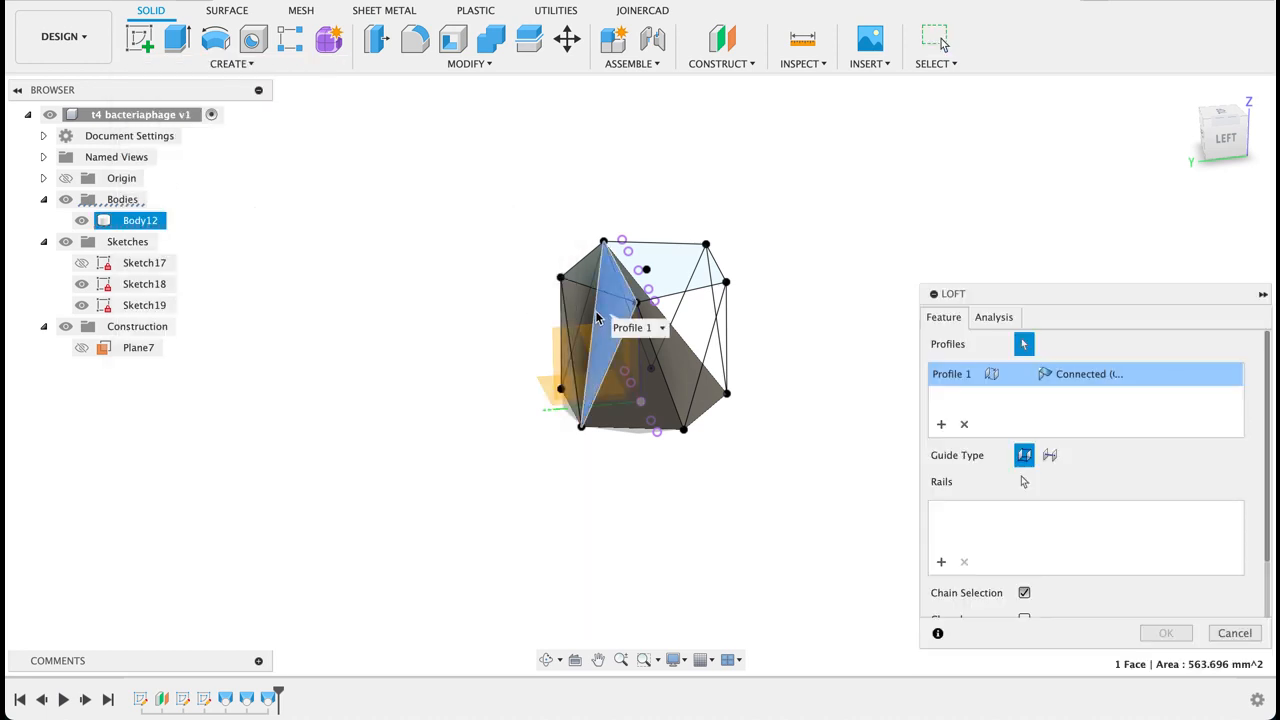
{"action": "left_click", "coordinate": [561, 277]}
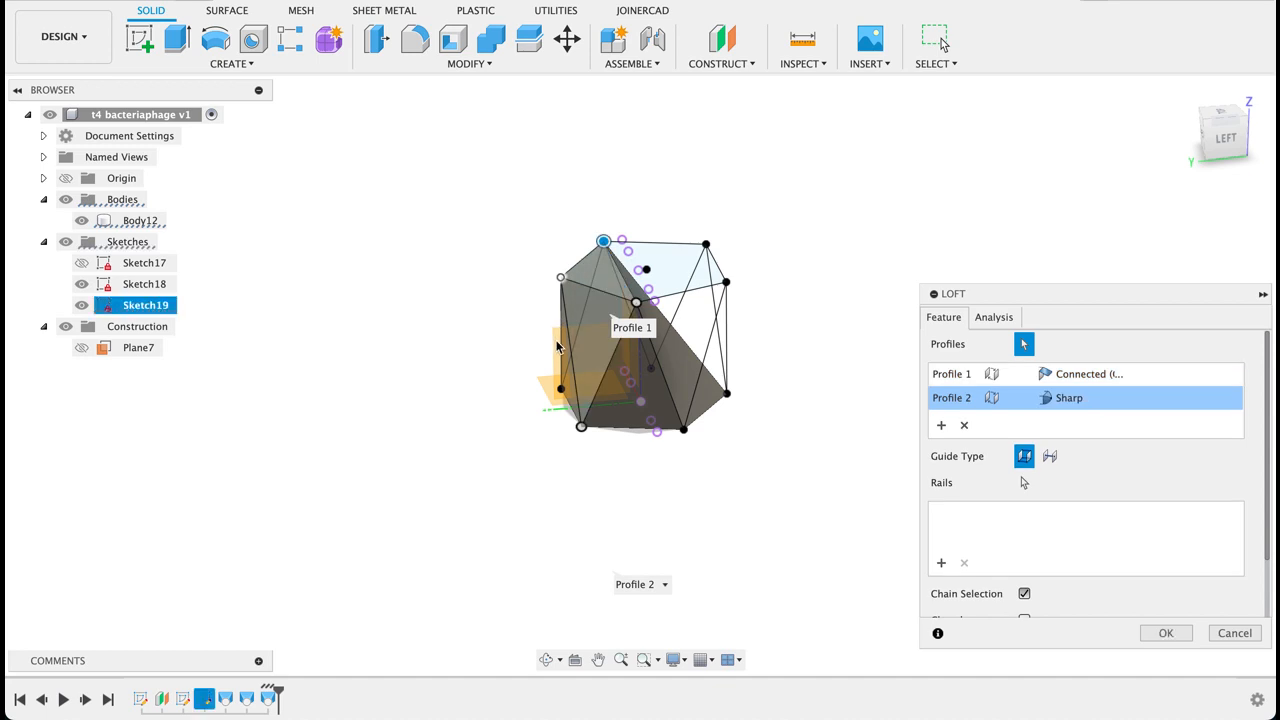
{"action": "left_click", "coordinate": [1162, 632]}
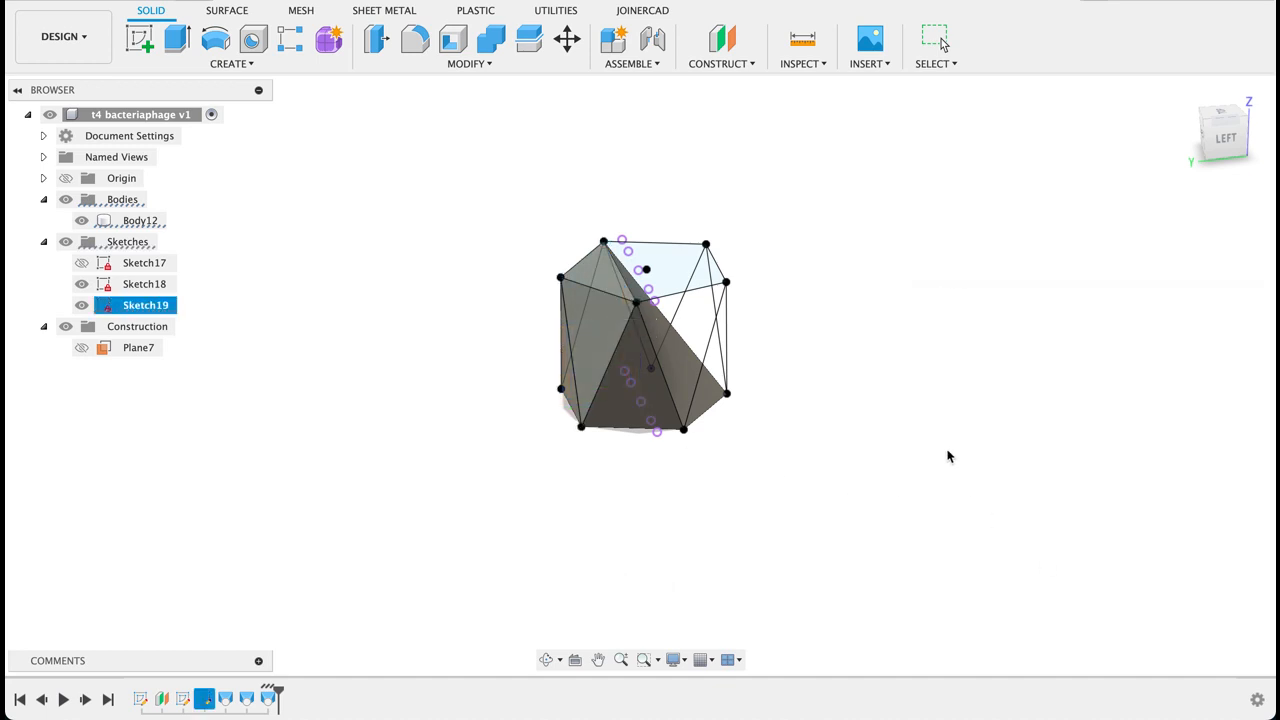
Loft the sloping inner triangular face on the front-left side to the next unfilled upper pentagon corner.
{"action": "middle_click_drag", "start_coordinate": [1060, 297], "coordinate": [974, 307], "text": "shift"}
{"action": "left_click", "coordinate": [232, 63]}
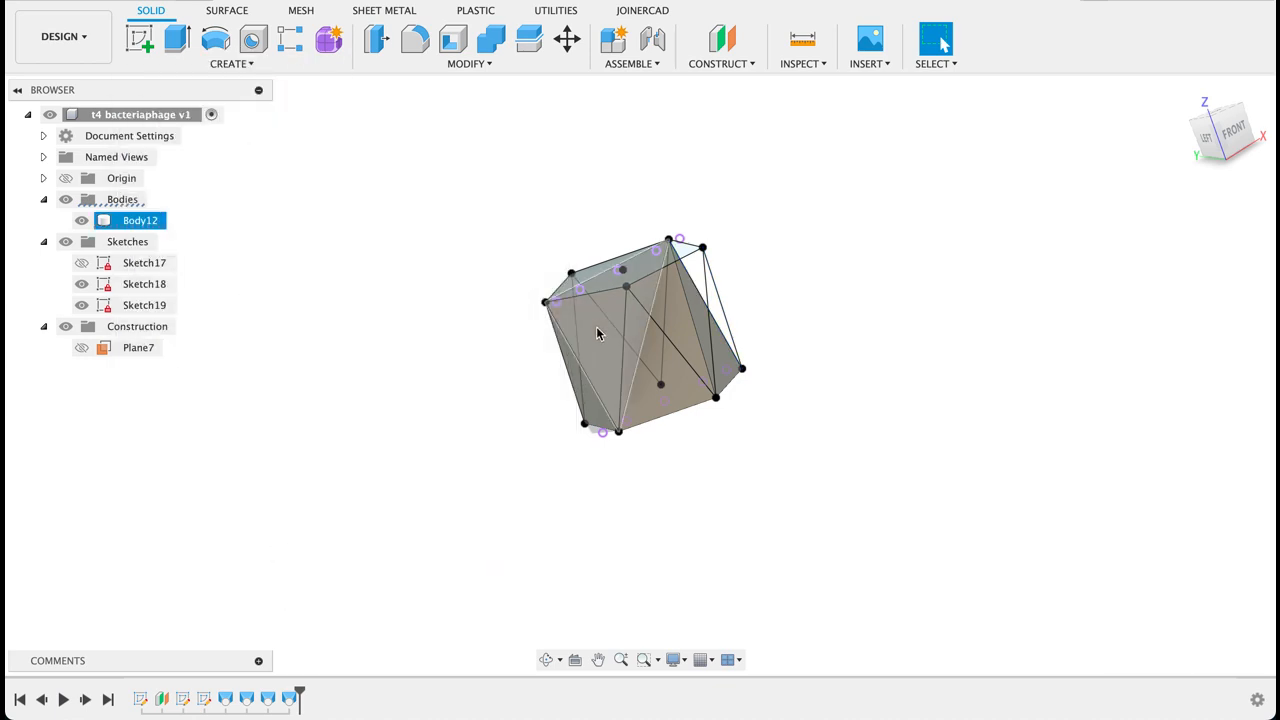
{"action": "left_click", "coordinate": [626, 290]}
{"action": "left_click", "coordinate": [626, 290]}
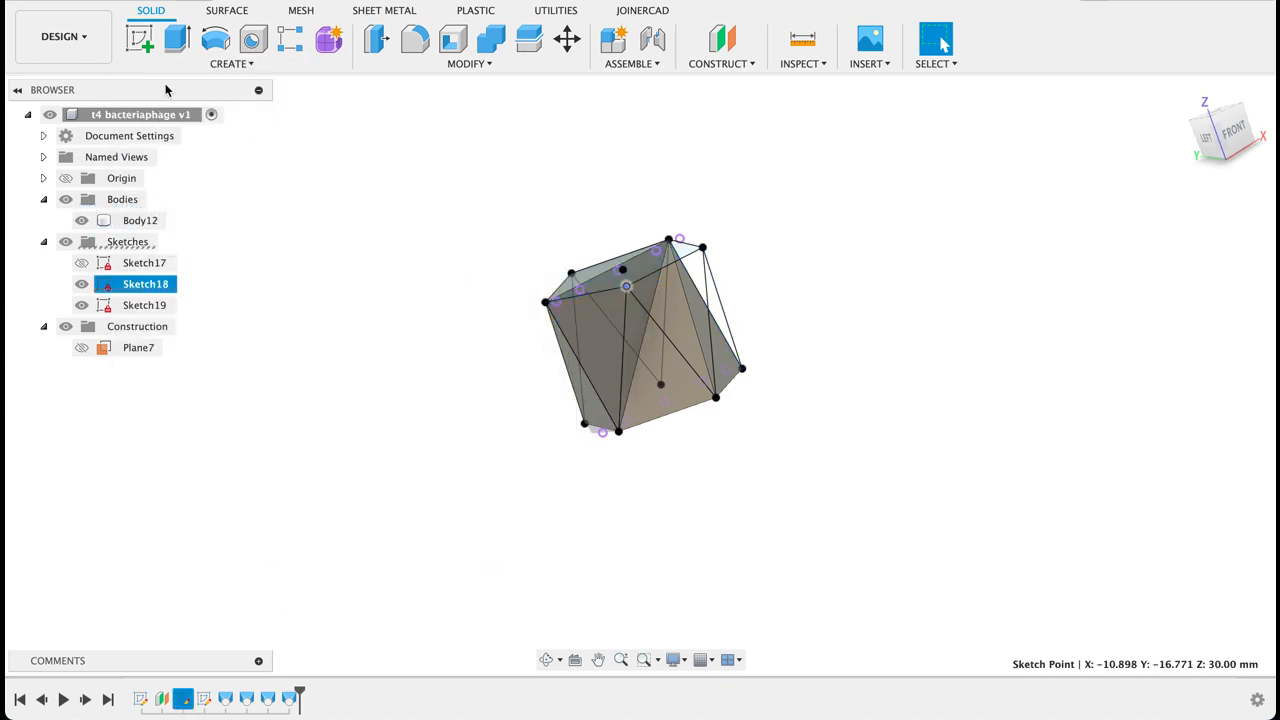
{"action": "left_click", "coordinate": [230, 63]}
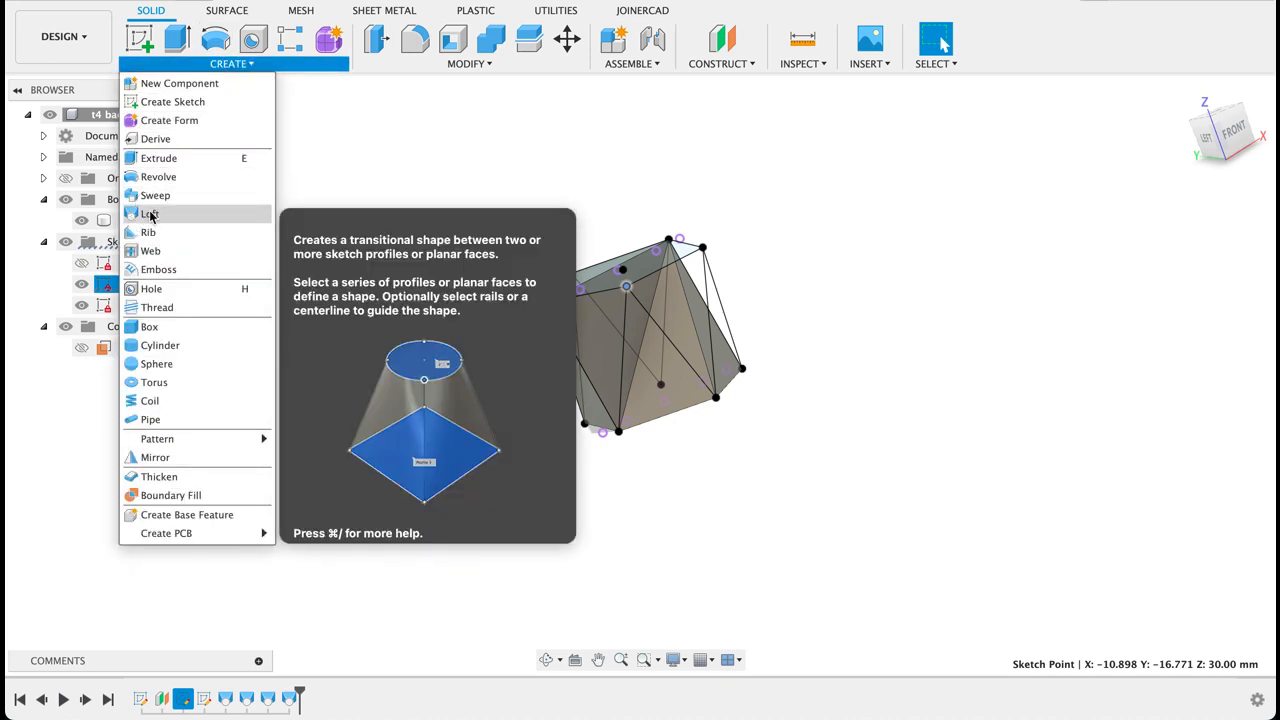
{"action": "left_click", "coordinate": [150, 216]}
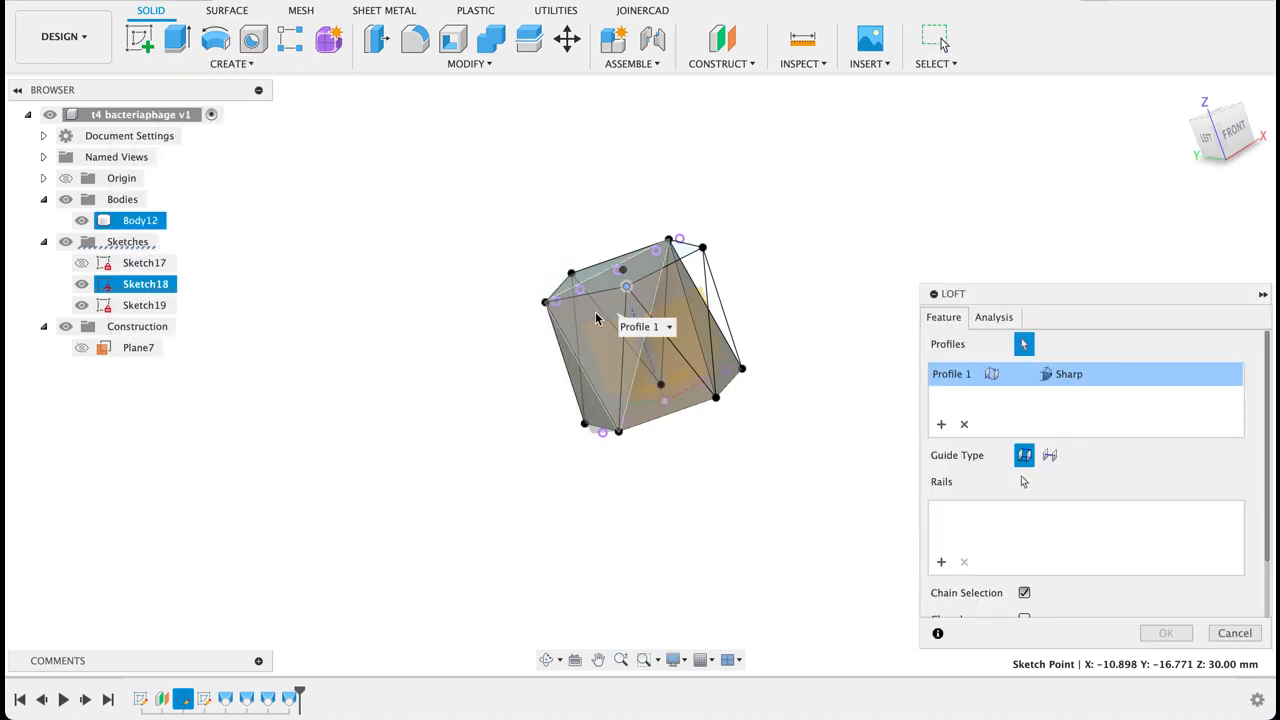
{"action": "left_click", "coordinate": [629, 289]}
{"action": "left_click", "coordinate": [629, 290]}
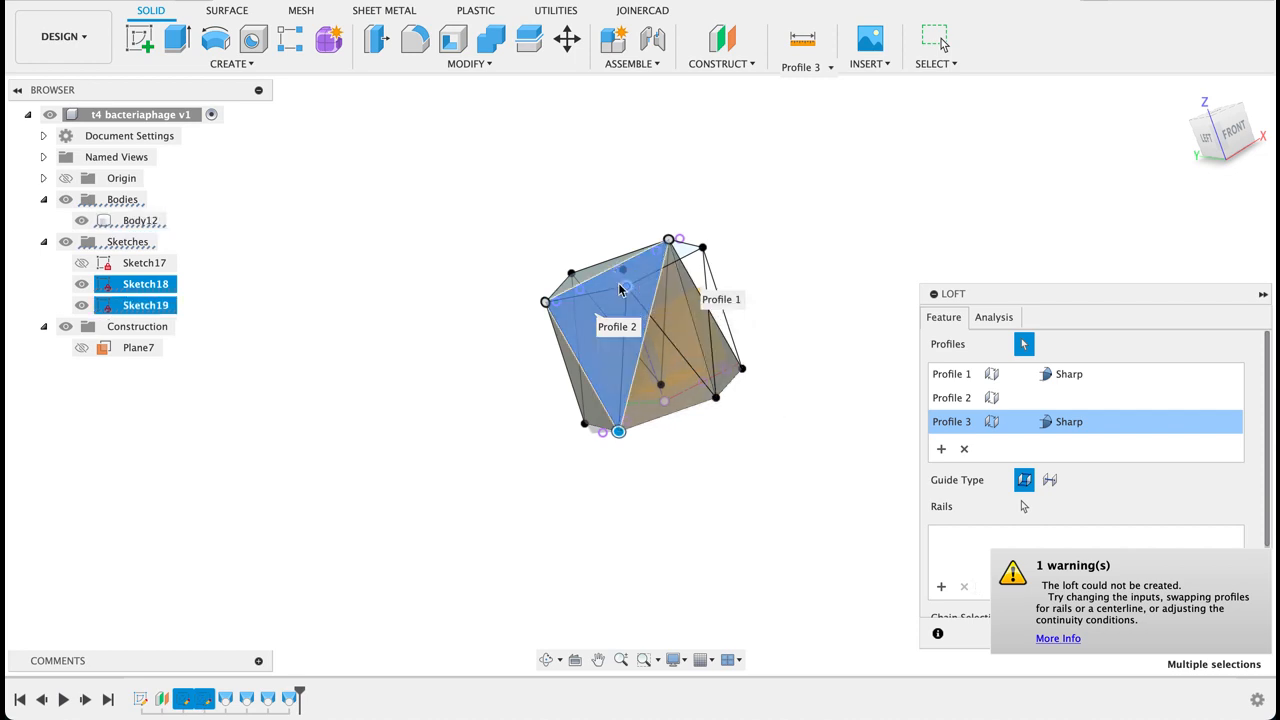
{"action": "left_click", "coordinate": [628, 298]}
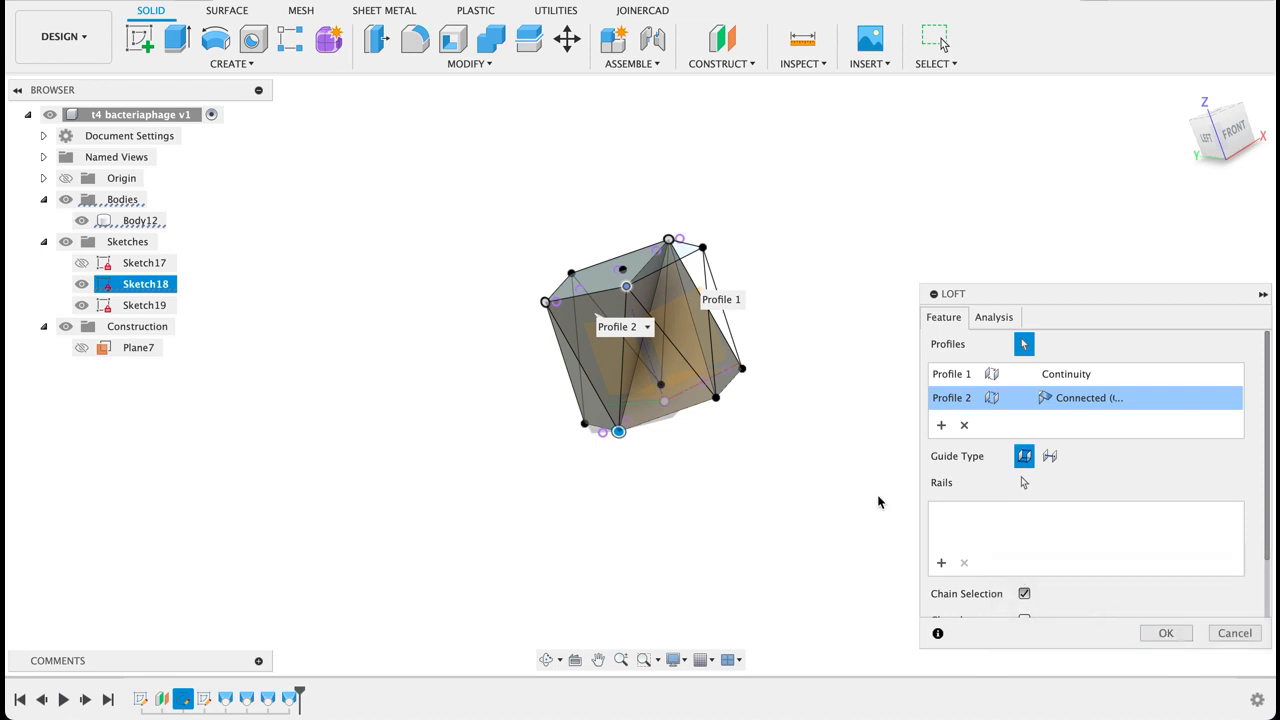
{"action": "key", "text": "Return"}
{"action": "middle_click_drag", "start_coordinate": [911, 291], "coordinate": [875, 332], "text": "shift"}
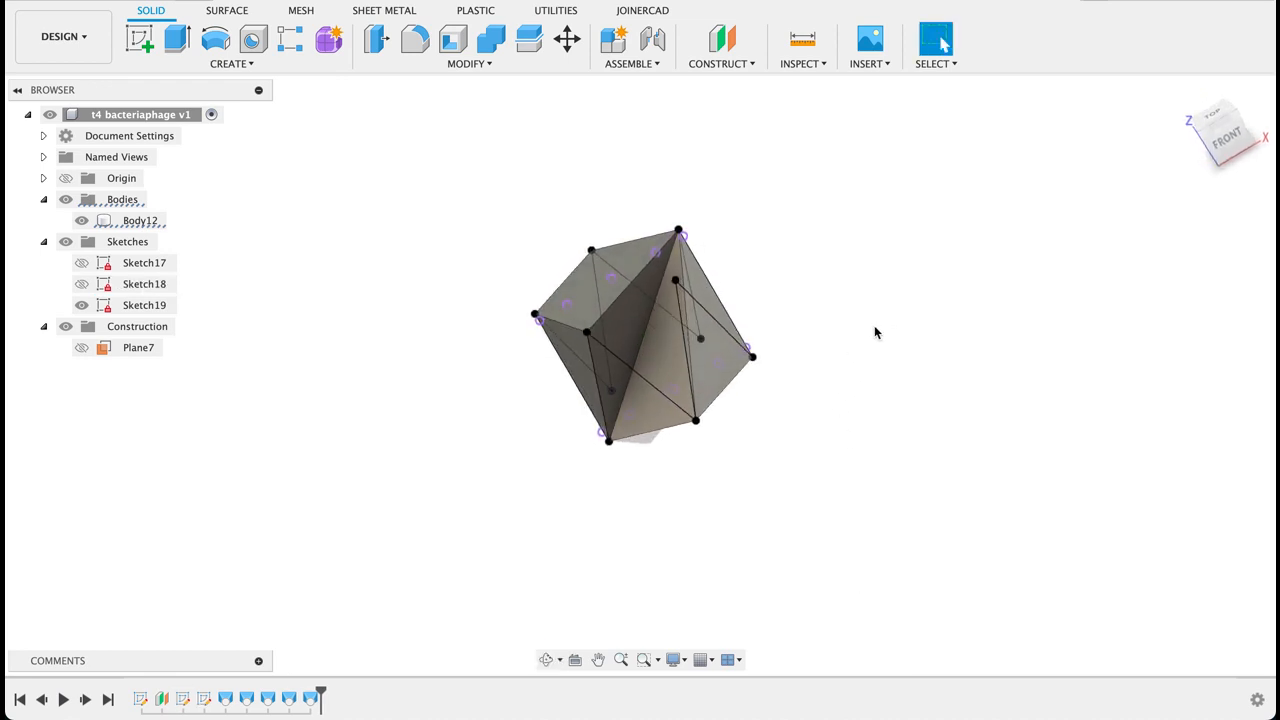
{"action": "left_click", "coordinate": [240, 62]}
{"action": "left_click", "coordinate": [500, 329]}
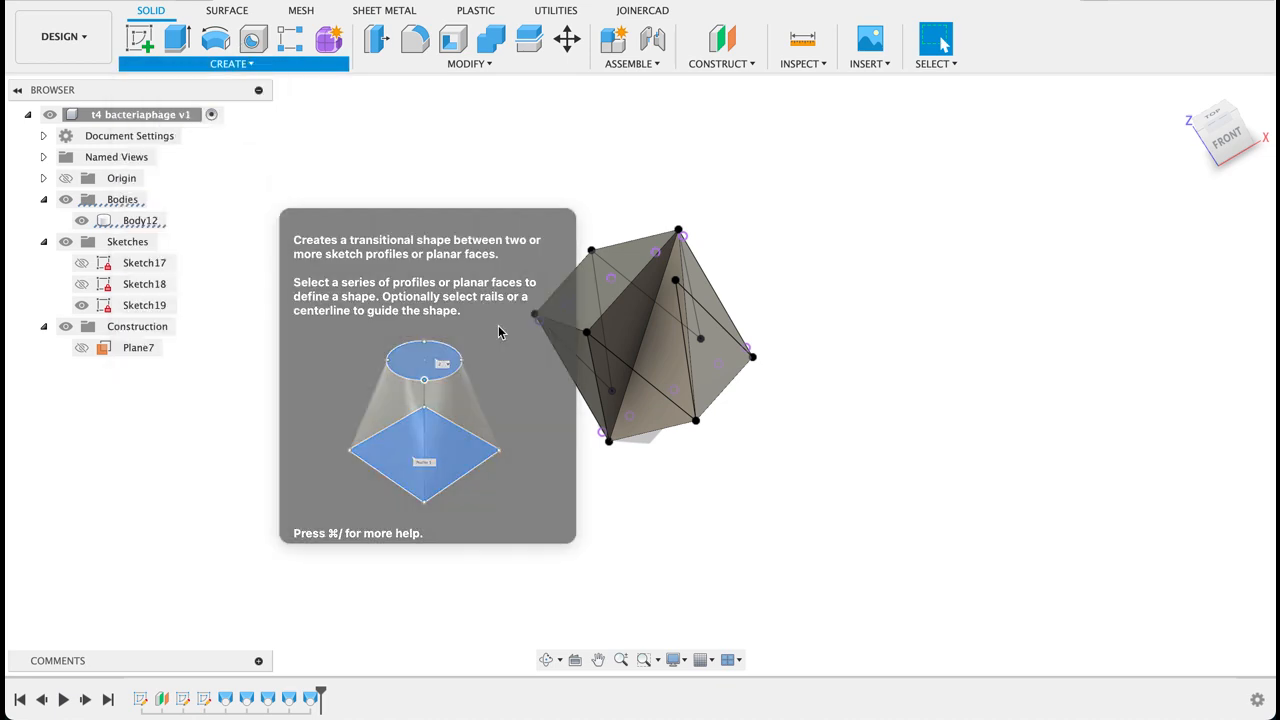
{"action": "left_click", "coordinate": [640, 345]}
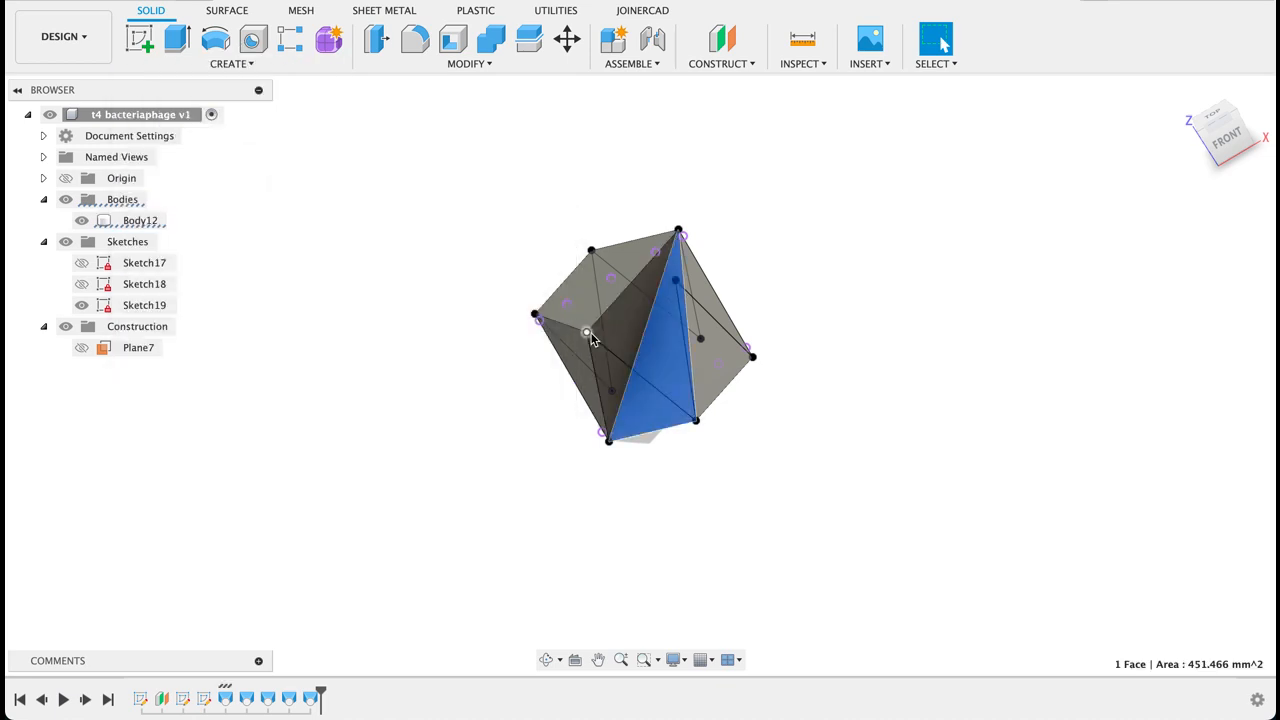
Loft the front triangular face beside the remaining notch to the most recently filled upper pentagon corner.
{"action": "left_click", "coordinate": [587, 334]}
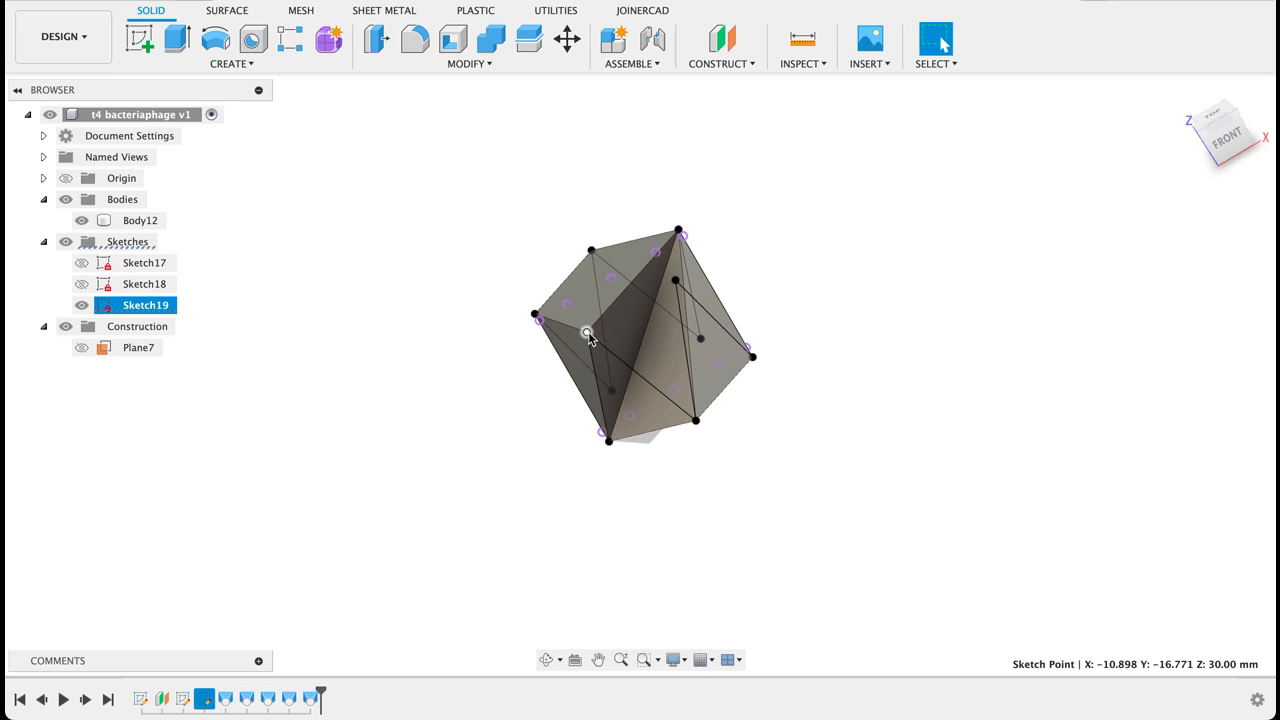
{"action": "left_click", "coordinate": [240, 63]}
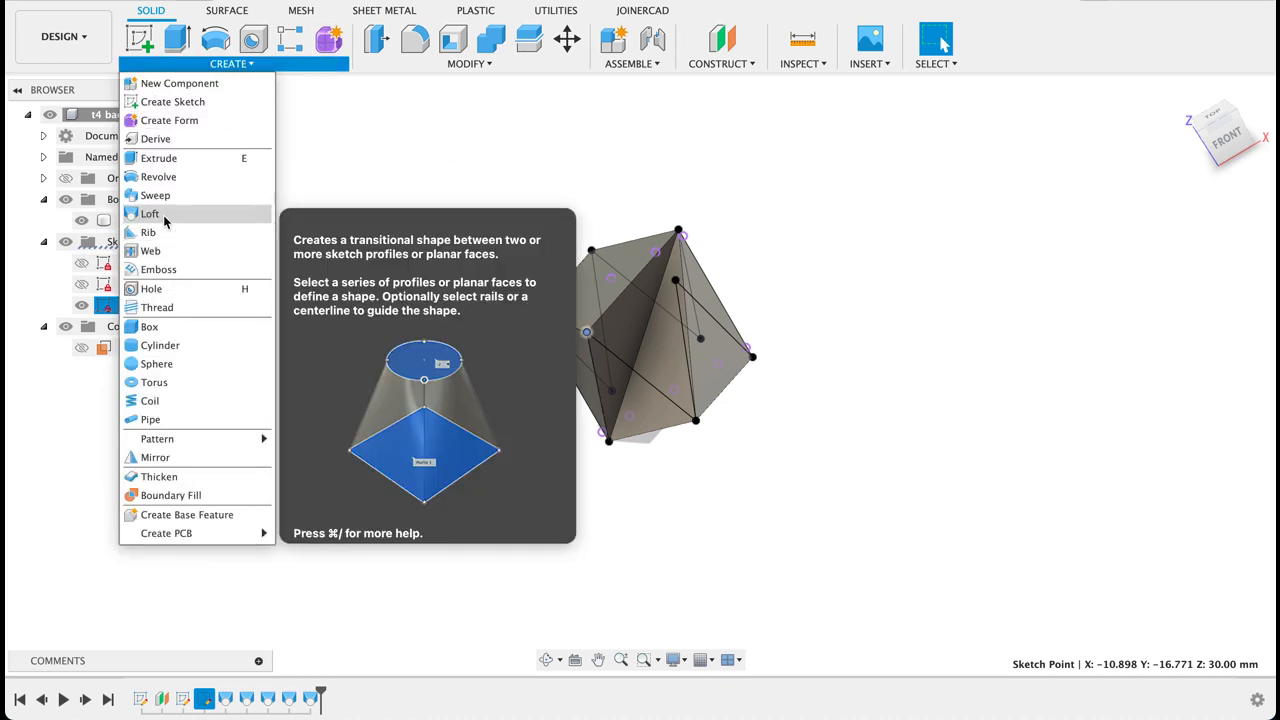
{"action": "key", "text": "Escape"}
{"action": "left_click", "coordinate": [660, 370]}
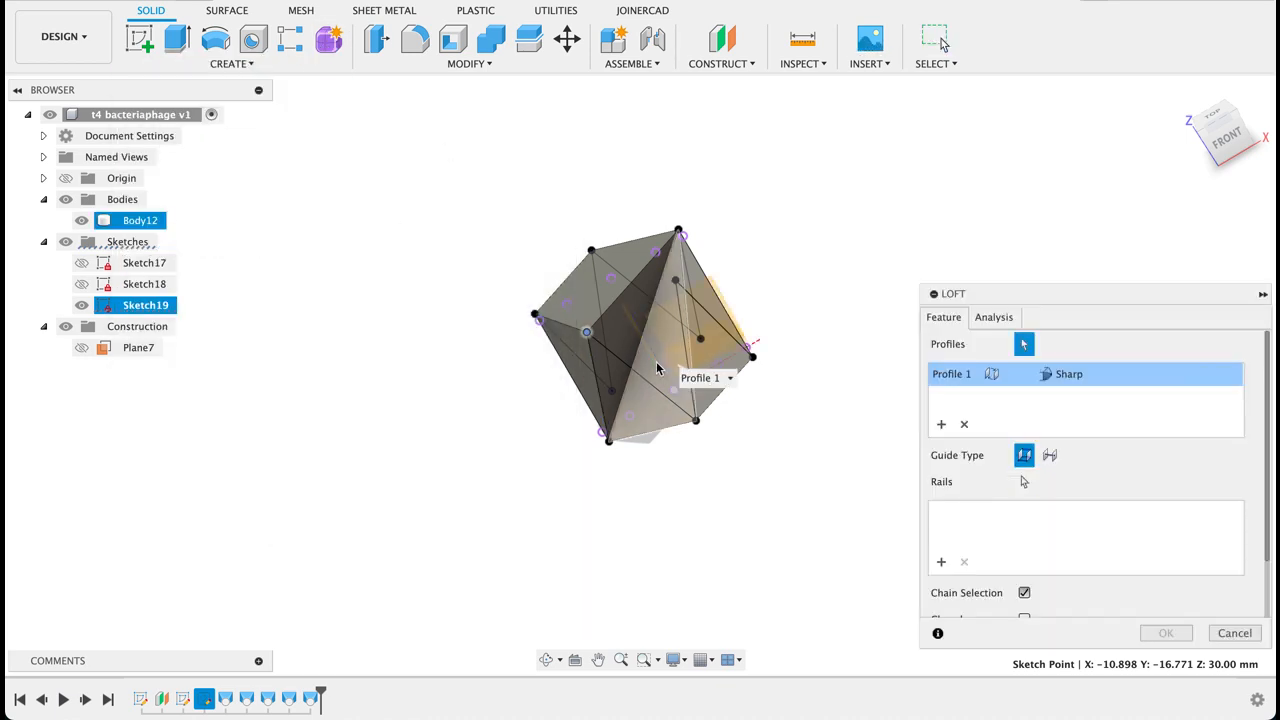
{"action": "left_click", "coordinate": [657, 368]}
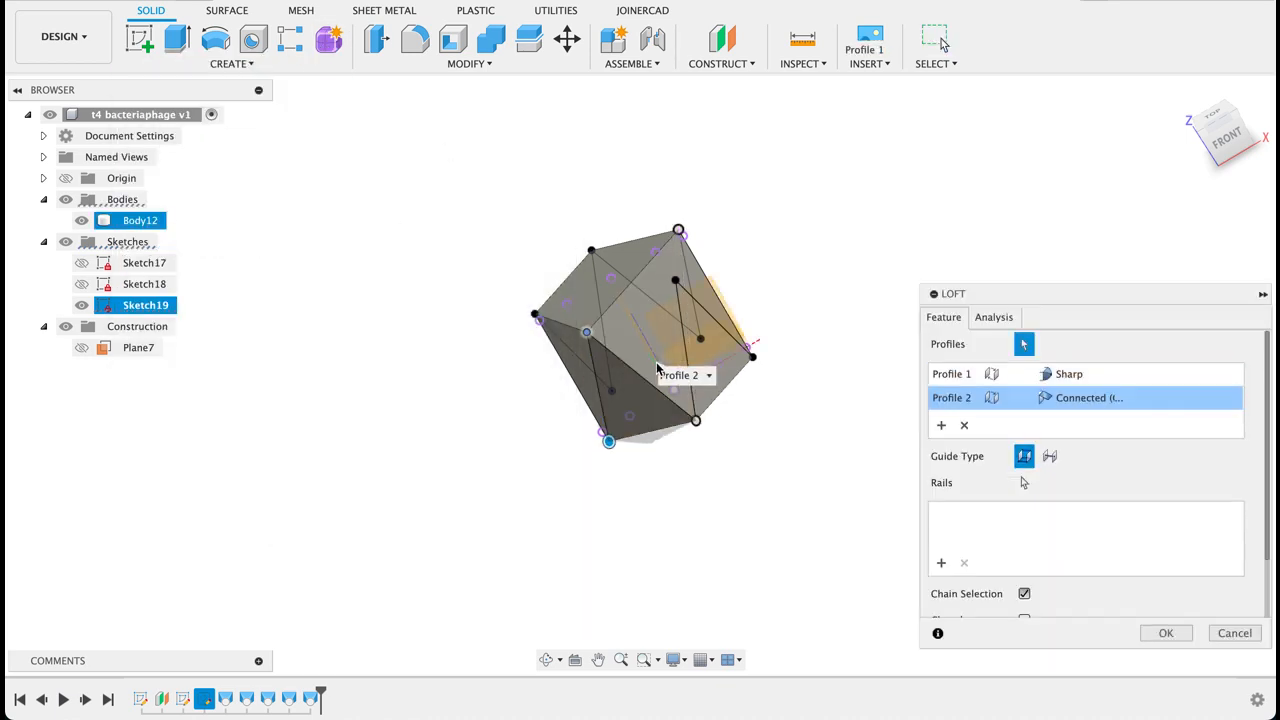
{"action": "left_click", "coordinate": [1165, 636]}
Loft the remaining flat front face of the body to the last unfilled upper pentagon corner.
{"action": "left_click", "coordinate": [240, 63]}
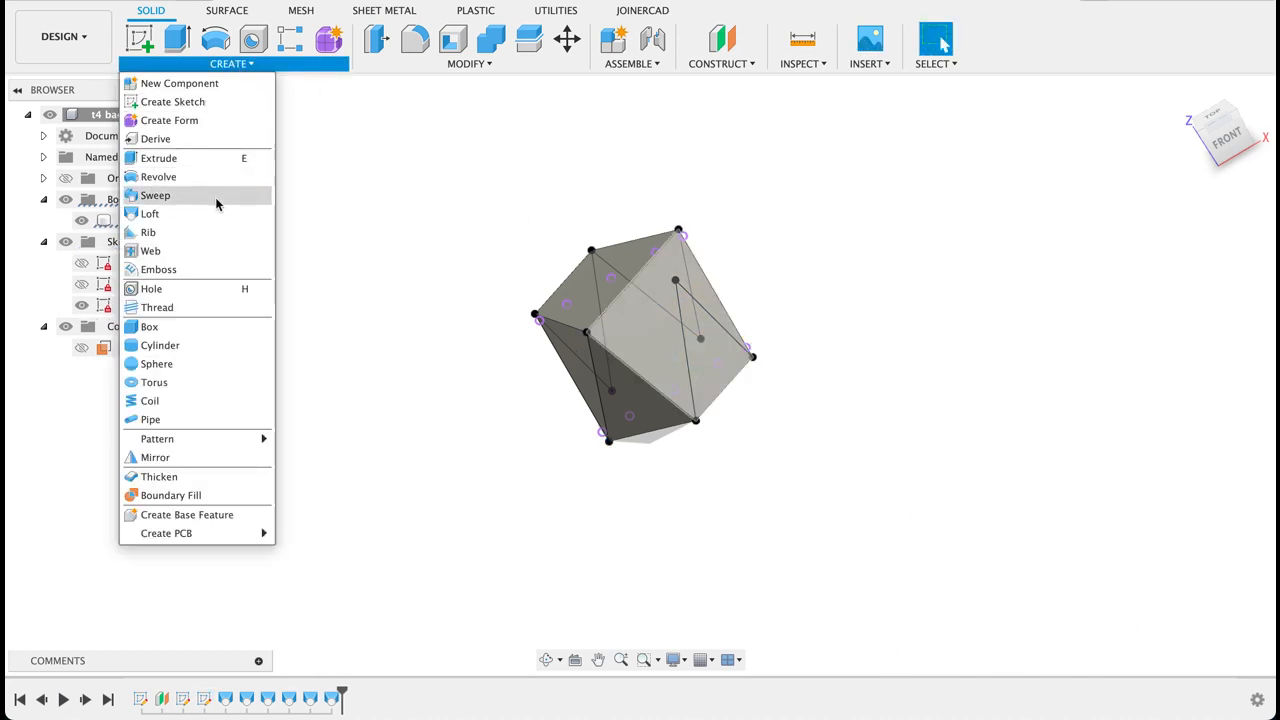
{"action": "left_click", "coordinate": [194, 213]}
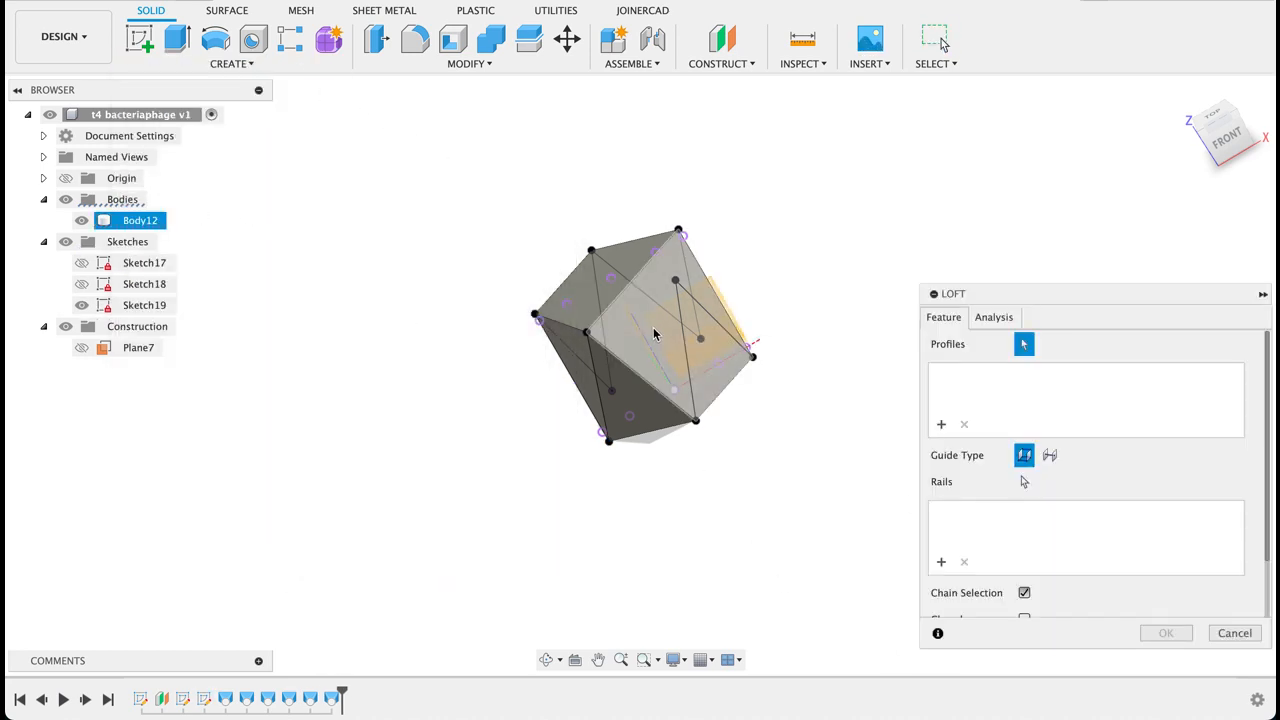
{"action": "left_click", "coordinate": [656, 320]}
{"action": "left_click", "coordinate": [676, 280]}
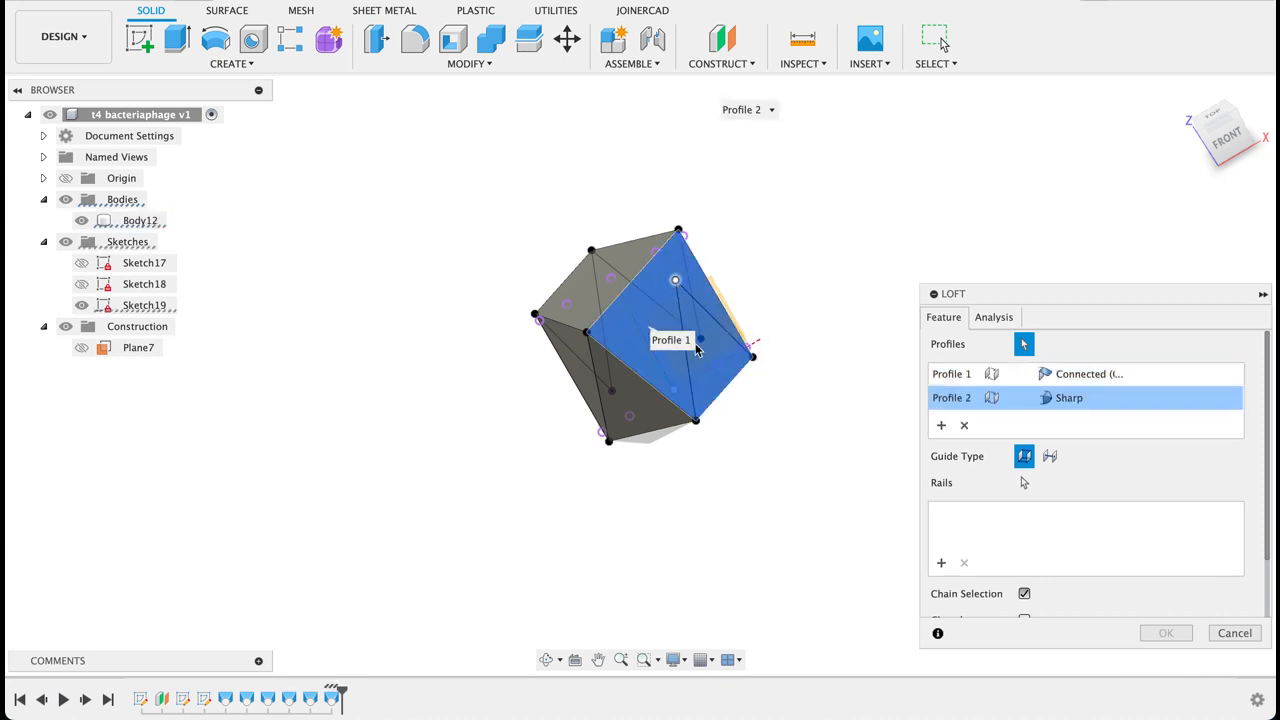
{"action": "key", "text": "Return"}
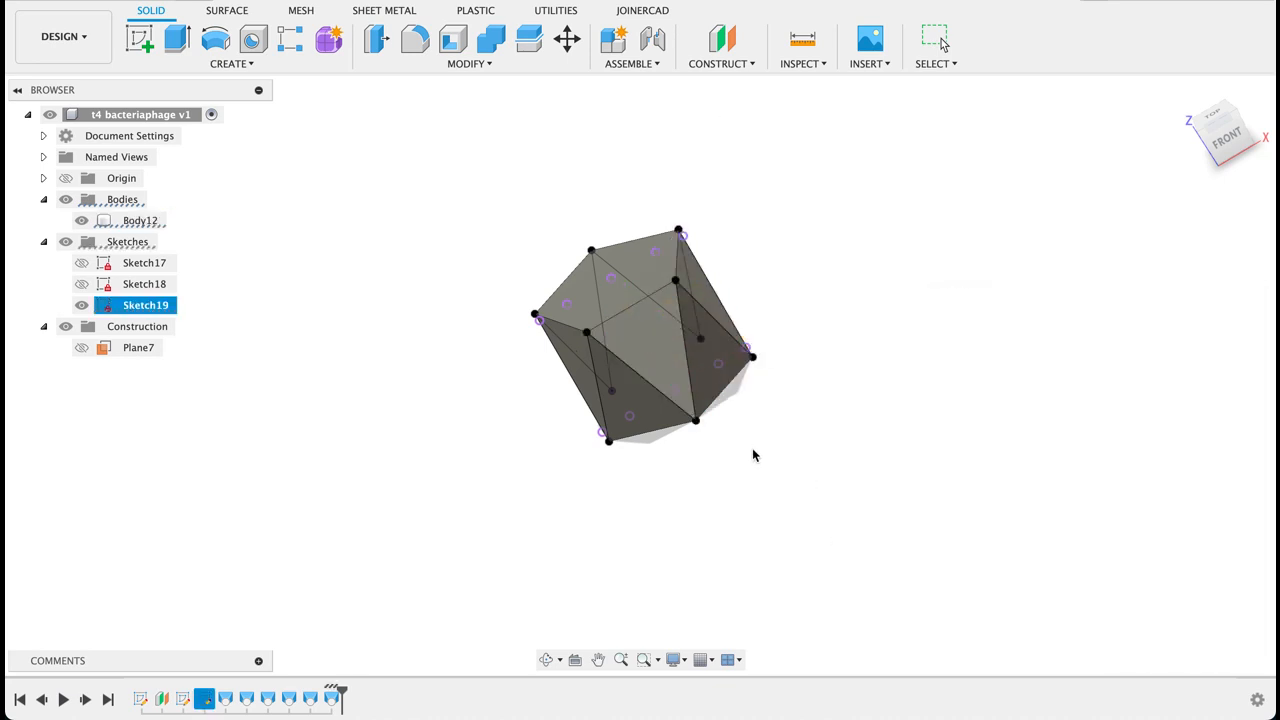
Hide the zigzag Sketch19 and inspect the lofted body from all sides.
{"action": "middle_click_drag", "start_coordinate": [754, 451], "coordinate": [955, 332], "text": "shift"}
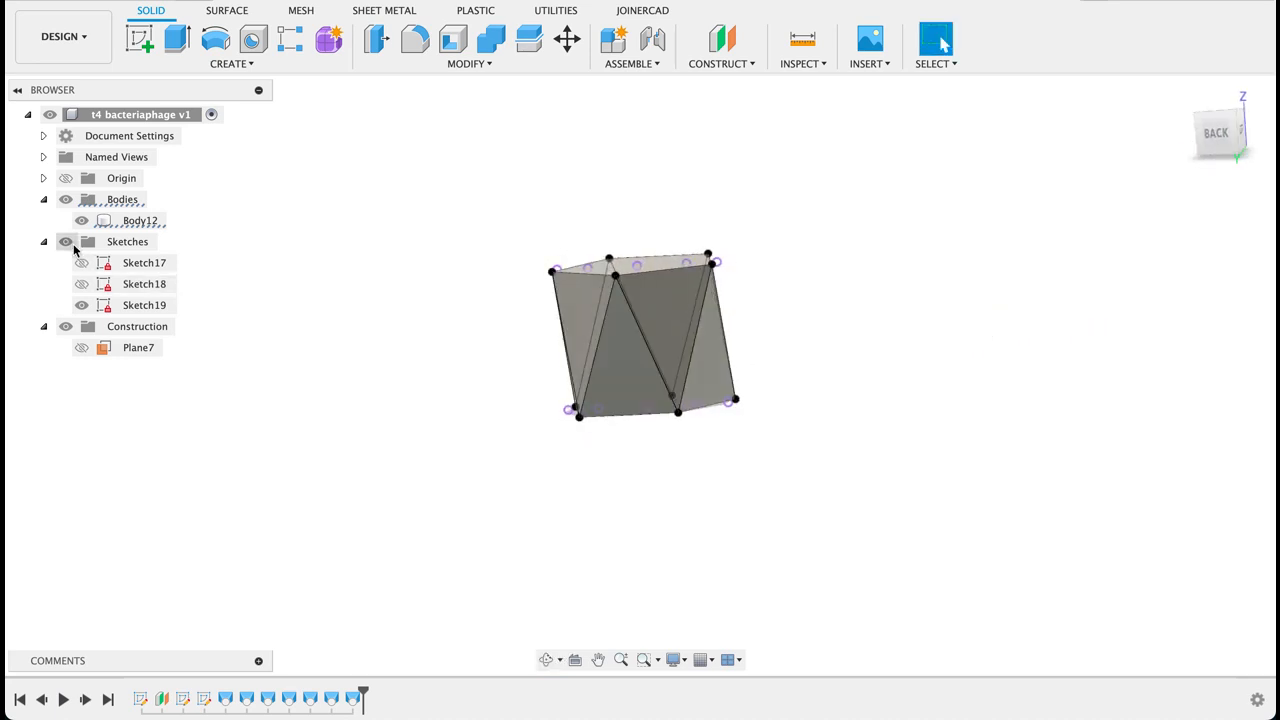
{"action": "left_click", "coordinate": [88, 304]}
{"action": "left_click", "coordinate": [725, 357]}
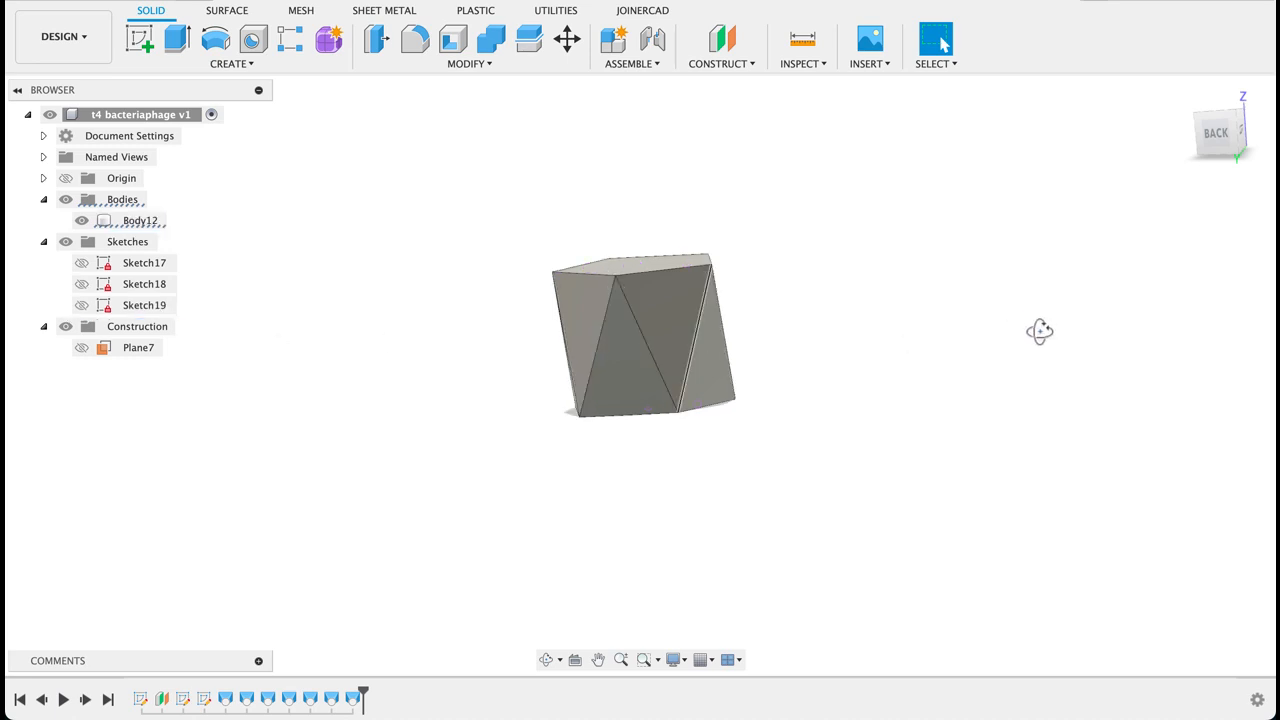
{"action": "middle_click_drag", "start_coordinate": [1039, 331], "coordinate": [940, 291], "text": "shift"}
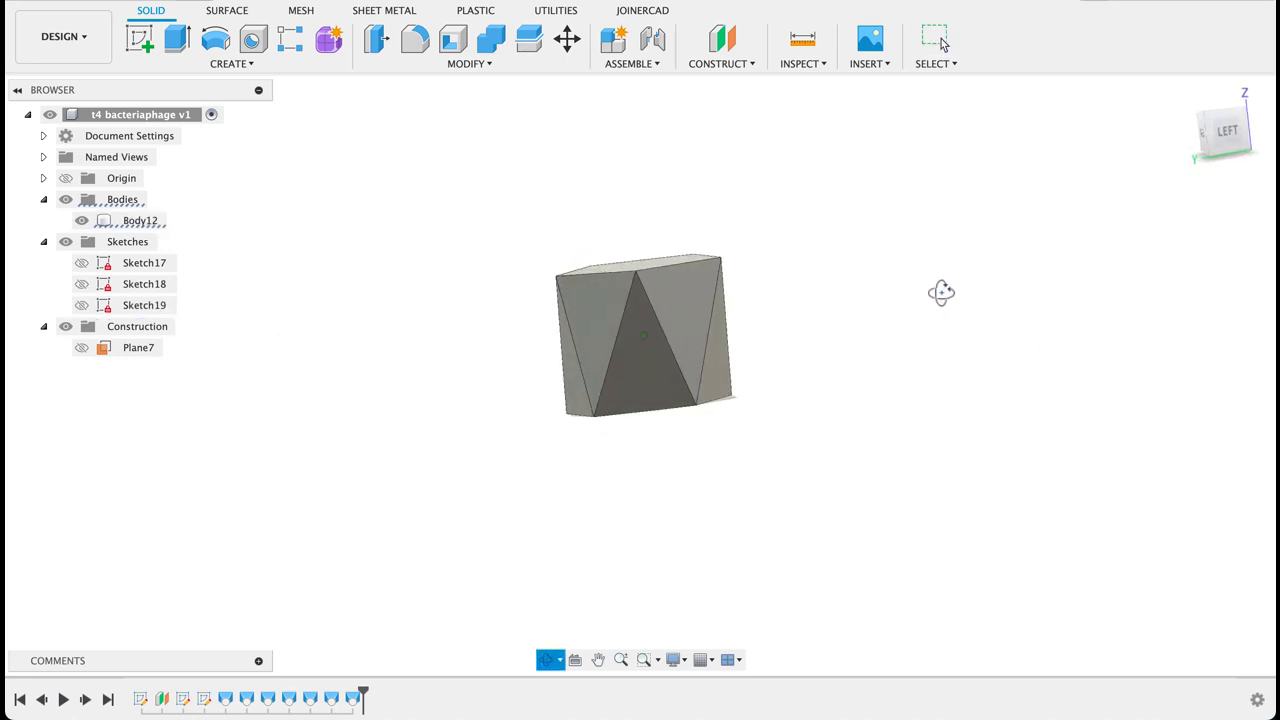
Create a construction plane offset 15 mm above the body's upper pentagon face.
{"action": "left_click", "coordinate": [1231, 141]}
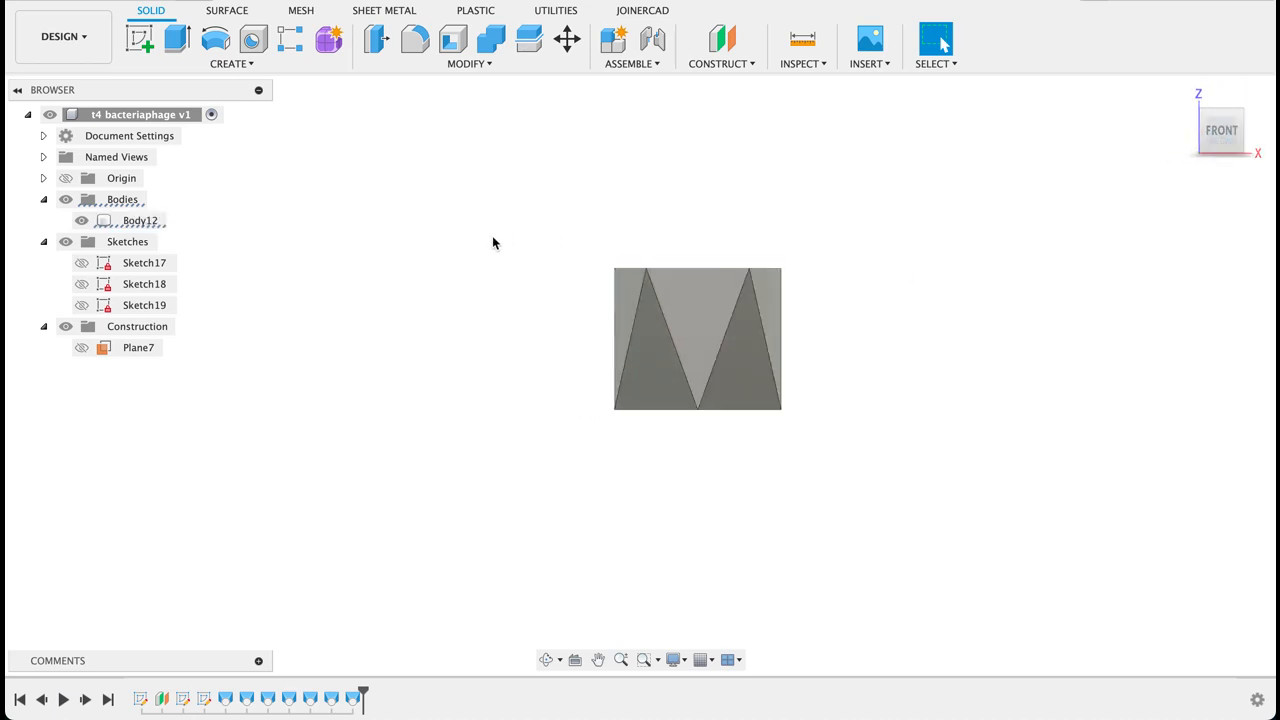
{"action": "left_click", "coordinate": [727, 44]}
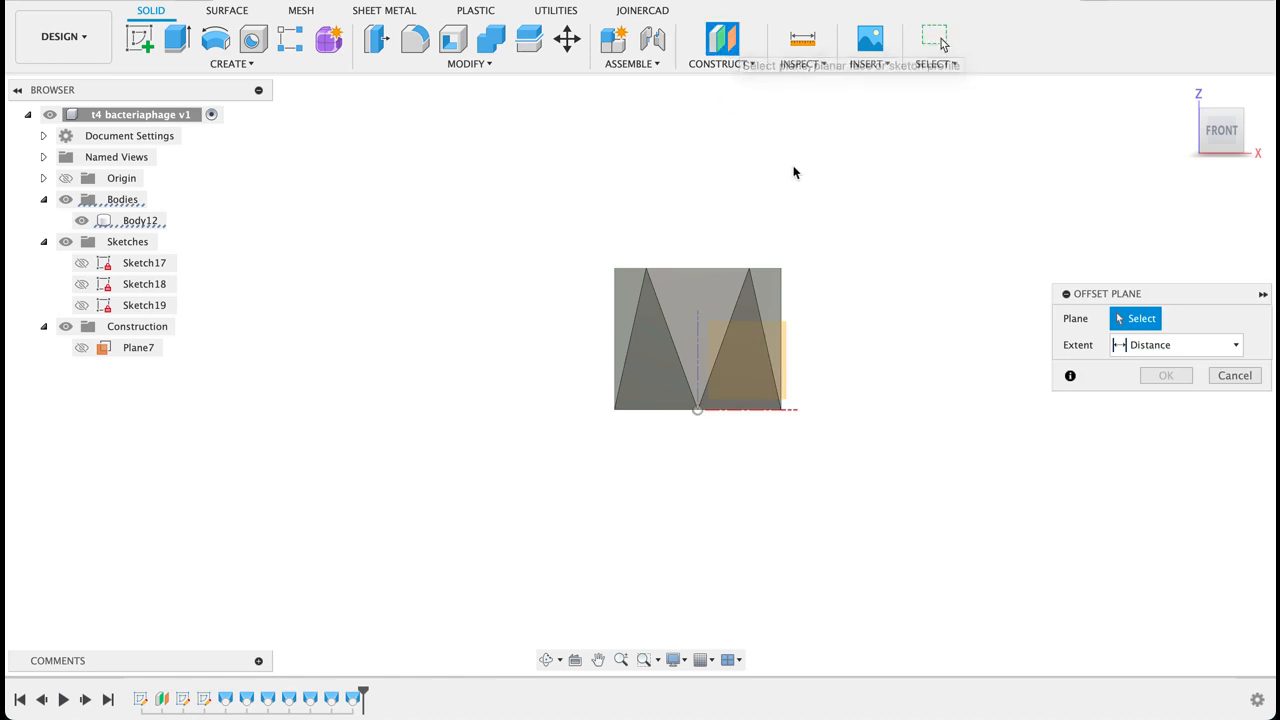
{"action": "middle_click_drag", "start_coordinate": [791, 174], "coordinate": [791, 196], "text": "shift"}
{"action": "left_click", "coordinate": [685, 275]}
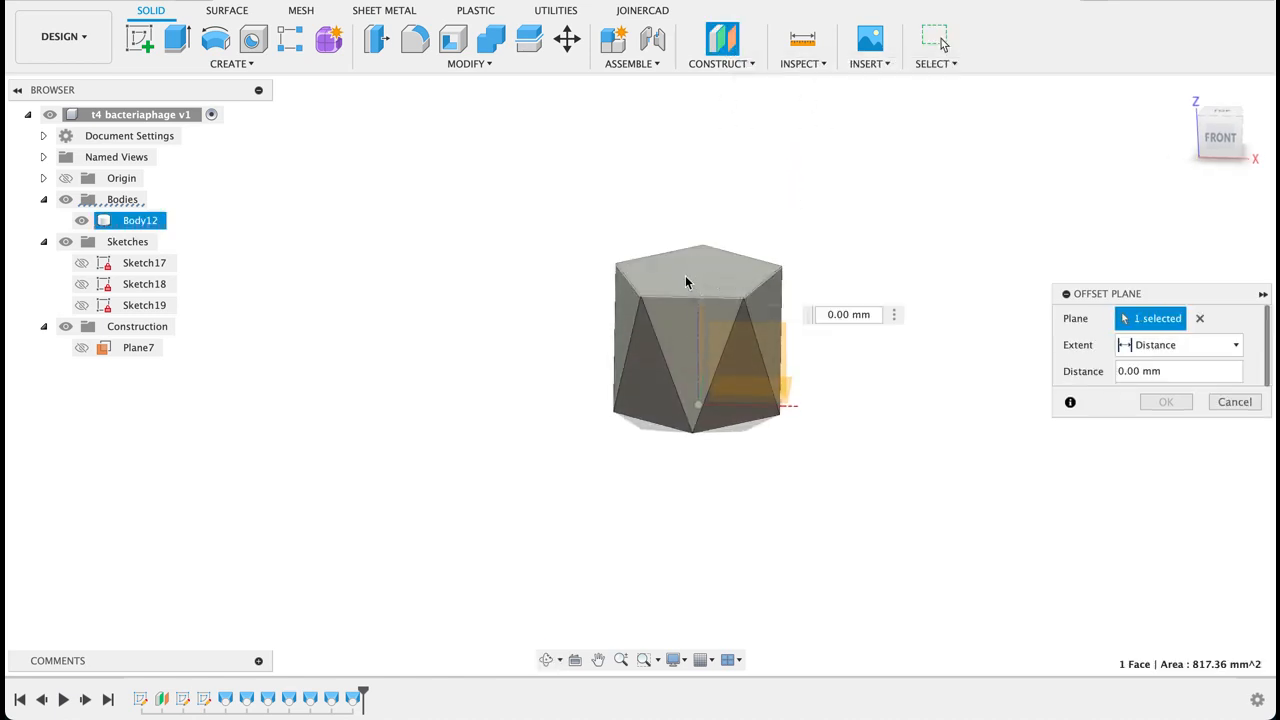
{"action": "left_click_drag", "start_coordinate": [697, 231], "coordinate": [701, 191]}
{"action": "left_click", "coordinate": [1160, 401]}
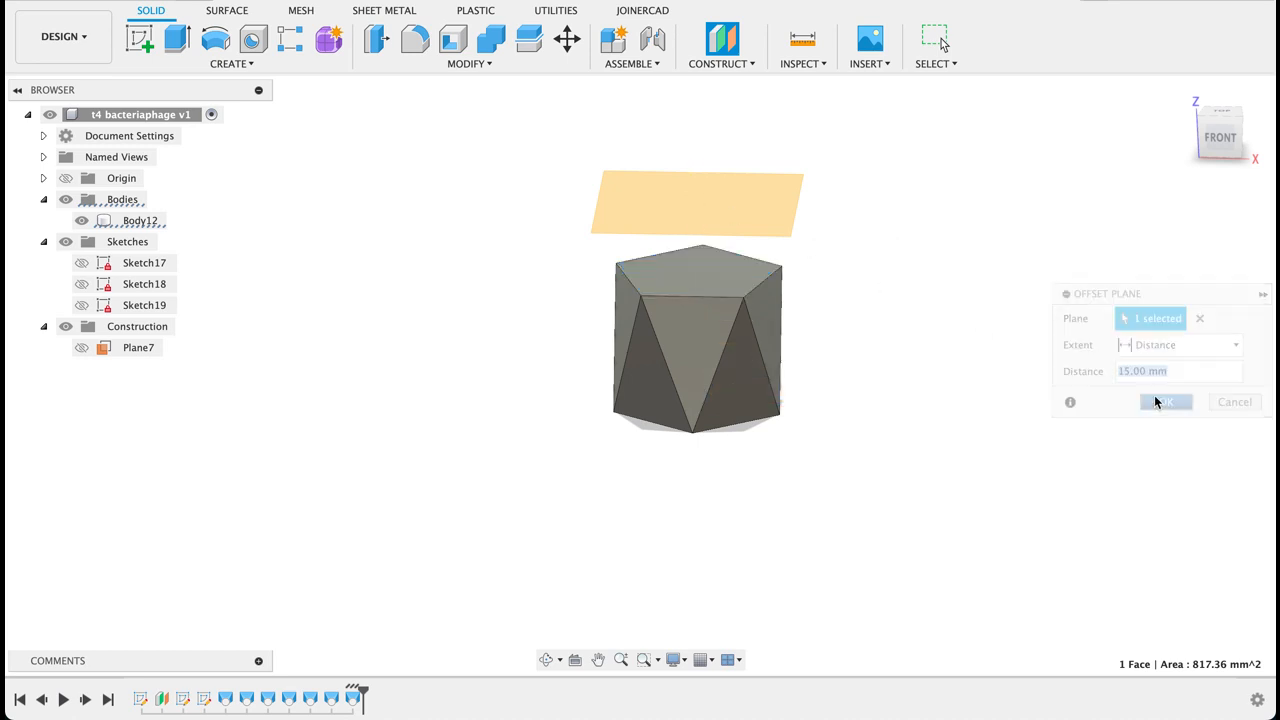
Create a second construction plane offset outward below the body's lower pentagon face.
{"action": "left_click", "coordinate": [722, 40]}
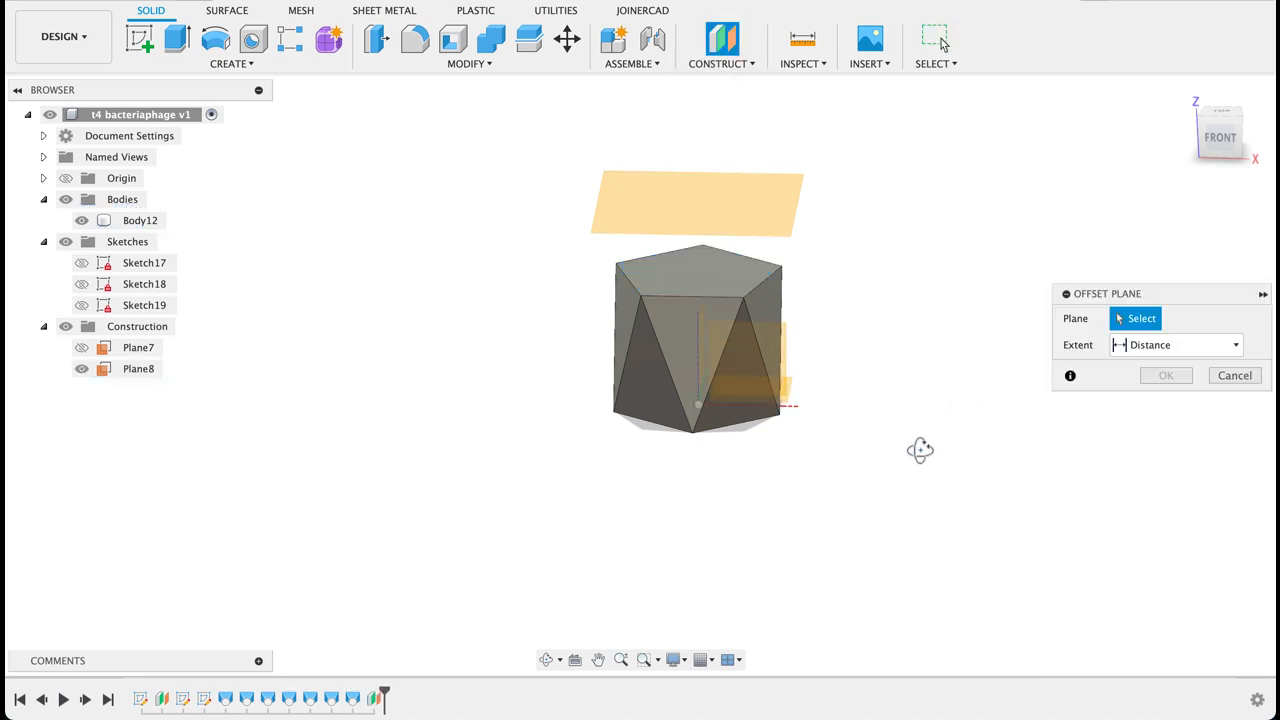
{"action": "middle_click_drag", "start_coordinate": [920, 450], "coordinate": [917, 388], "text": "shift"}
{"action": "left_click", "coordinate": [671, 410]}
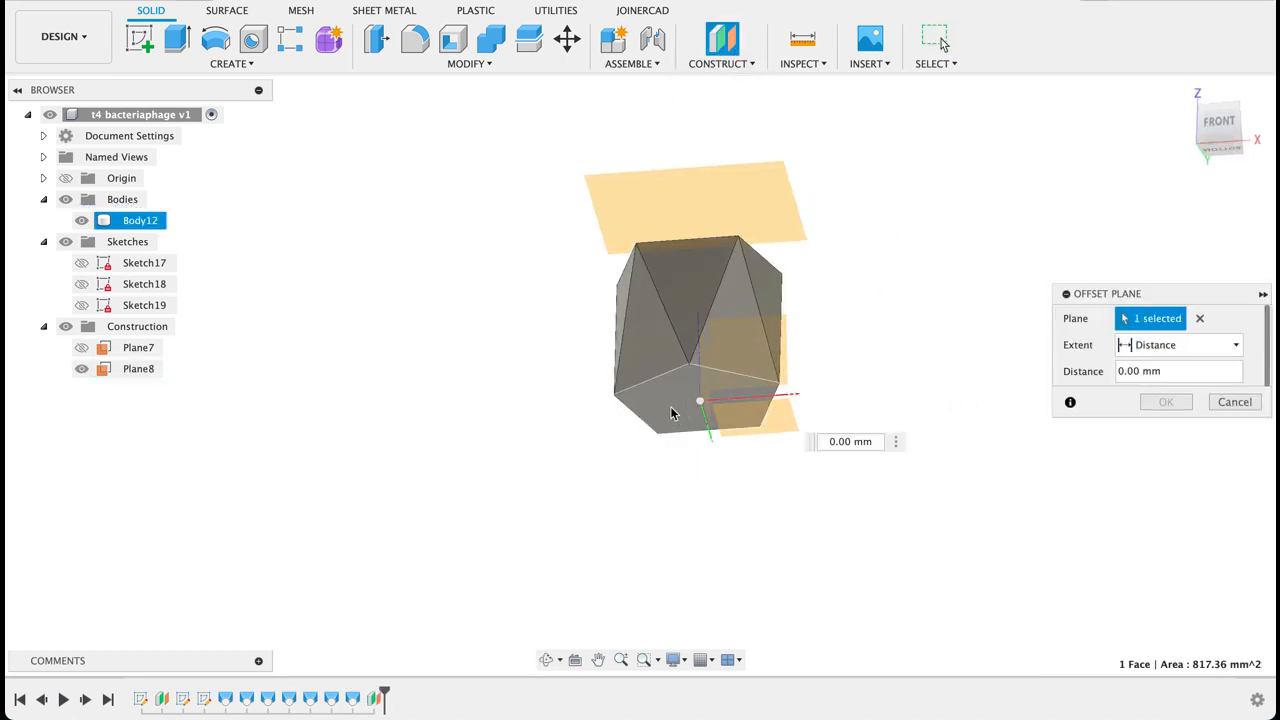
{"action": "left_click_drag", "start_coordinate": [702, 436], "coordinate": [702, 476]}
{"action": "left_click", "coordinate": [1164, 402]}
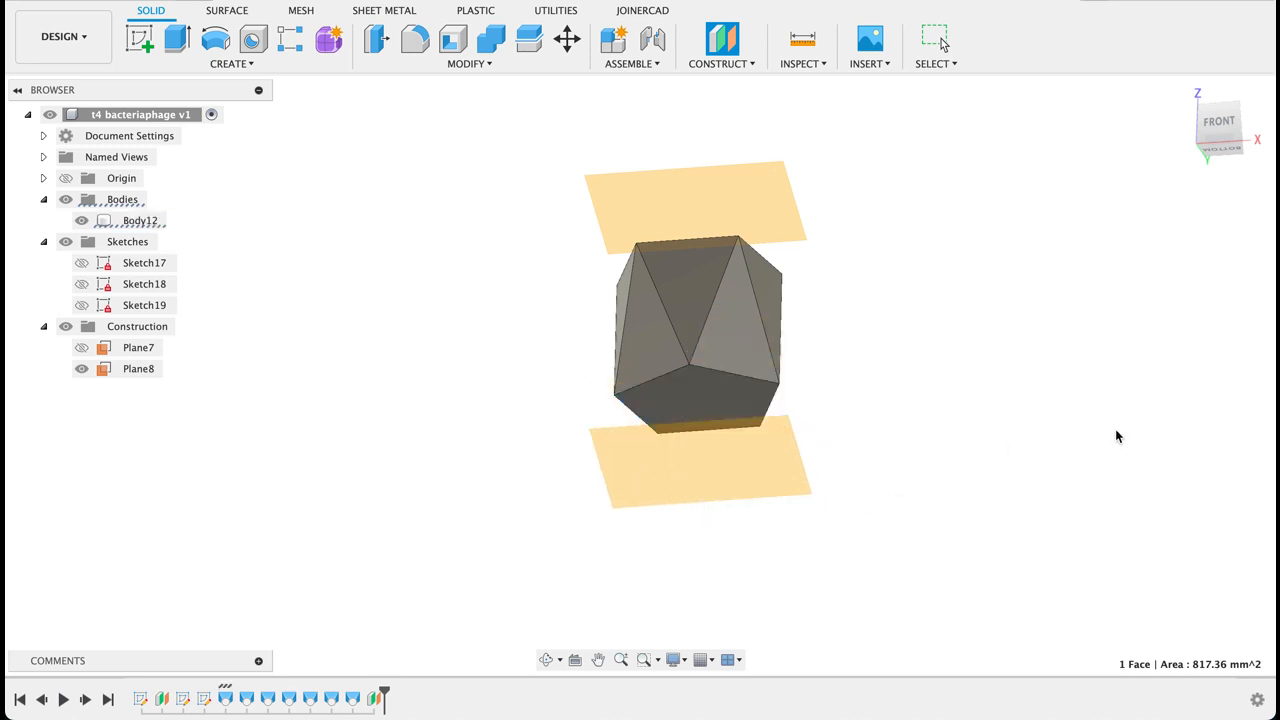
Sketch a single point at the origin on the upper offset plane and finish the sketch.
{"action": "middle_click_drag", "start_coordinate": [1071, 266], "coordinate": [1062, 315], "text": "shift"}
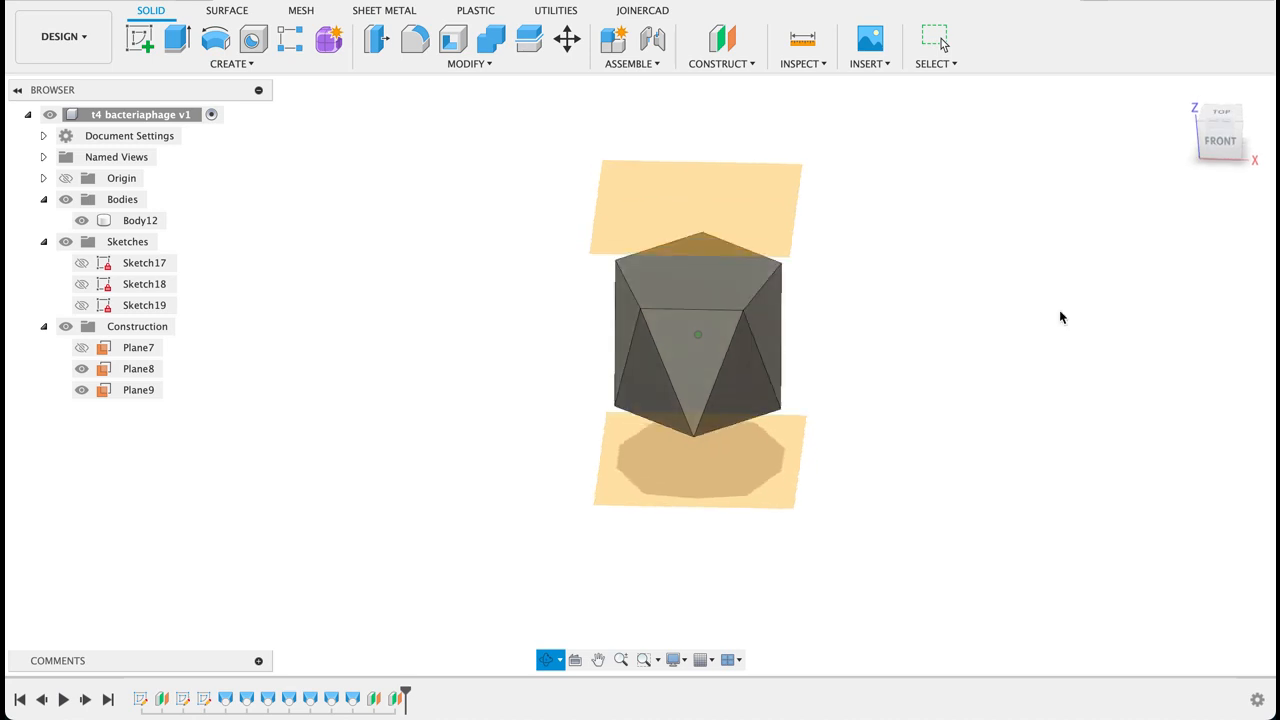
{"action": "left_click", "coordinate": [140, 38]}
{"action": "left_click", "coordinate": [658, 184]}
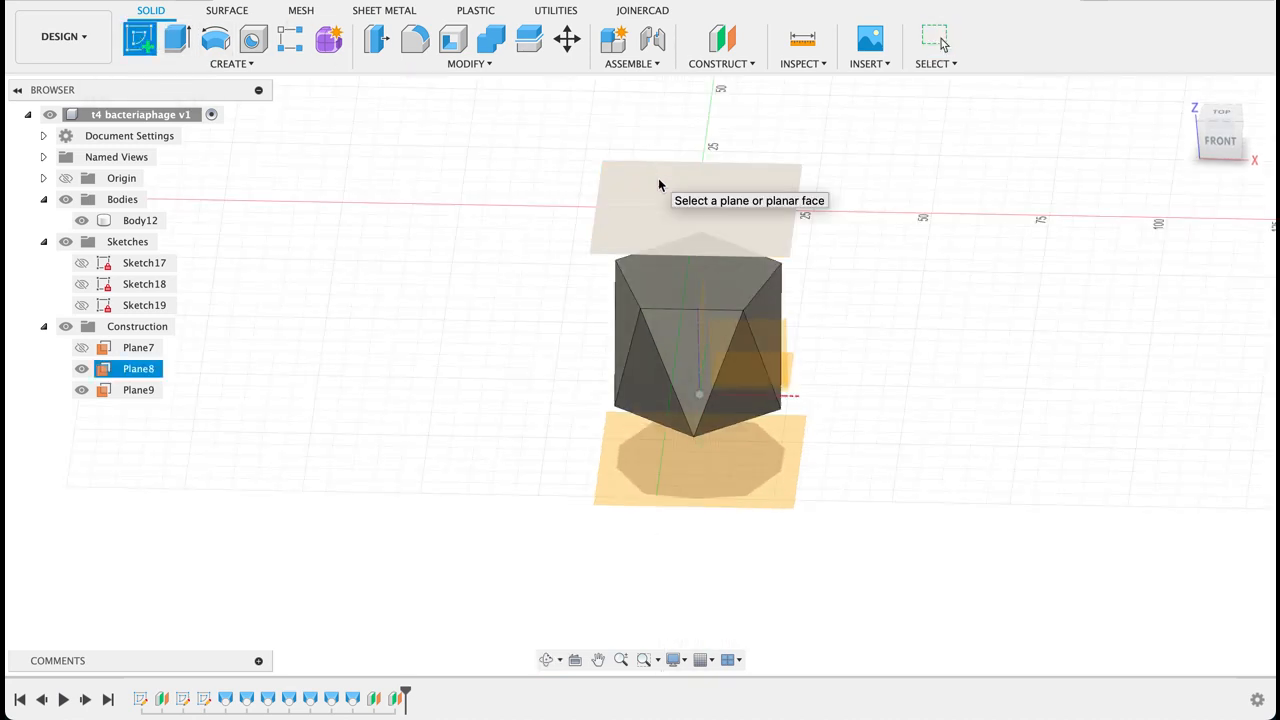
{"action": "left_click", "coordinate": [661, 185]}
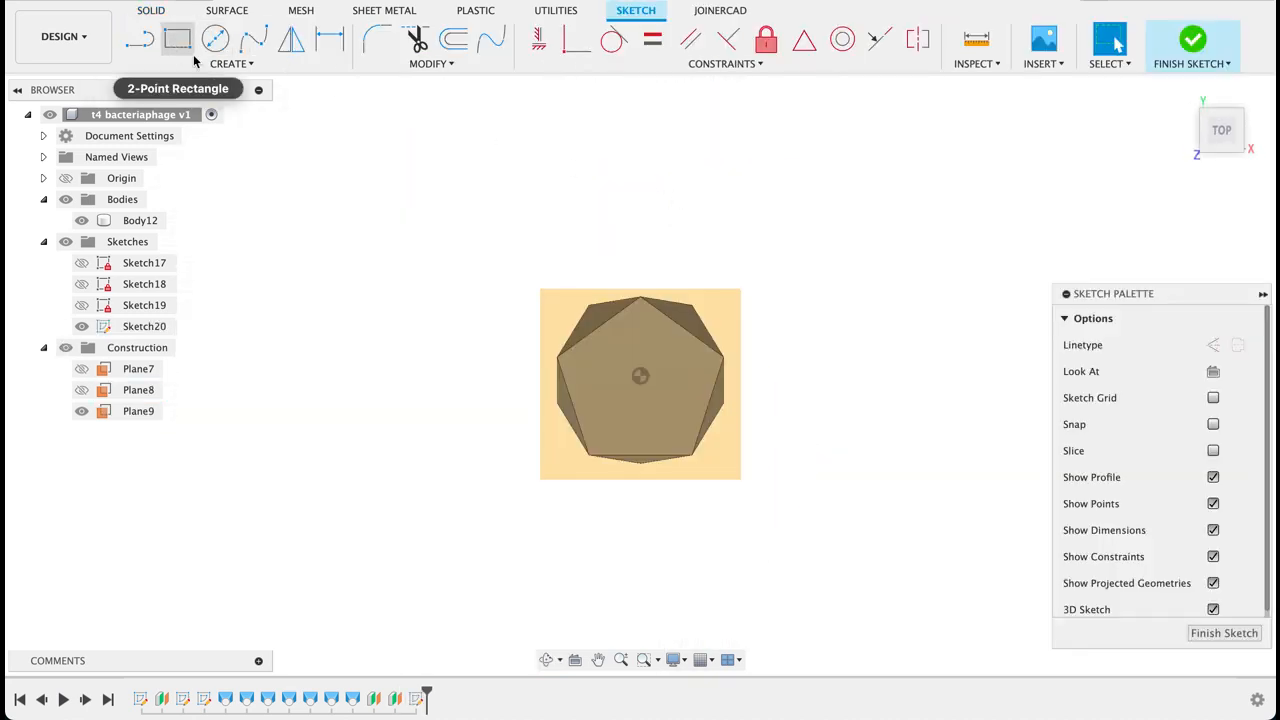
{"action": "left_click", "coordinate": [245, 63]}
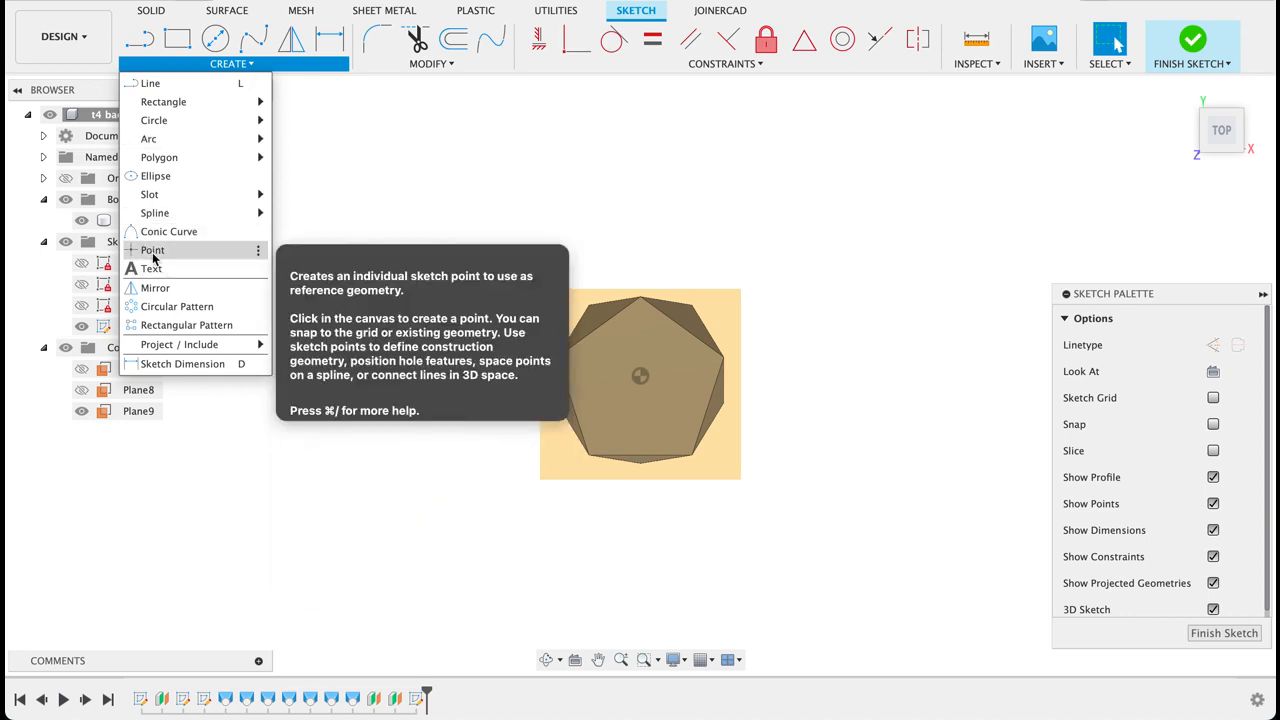
{"action": "left_click", "coordinate": [153, 250]}
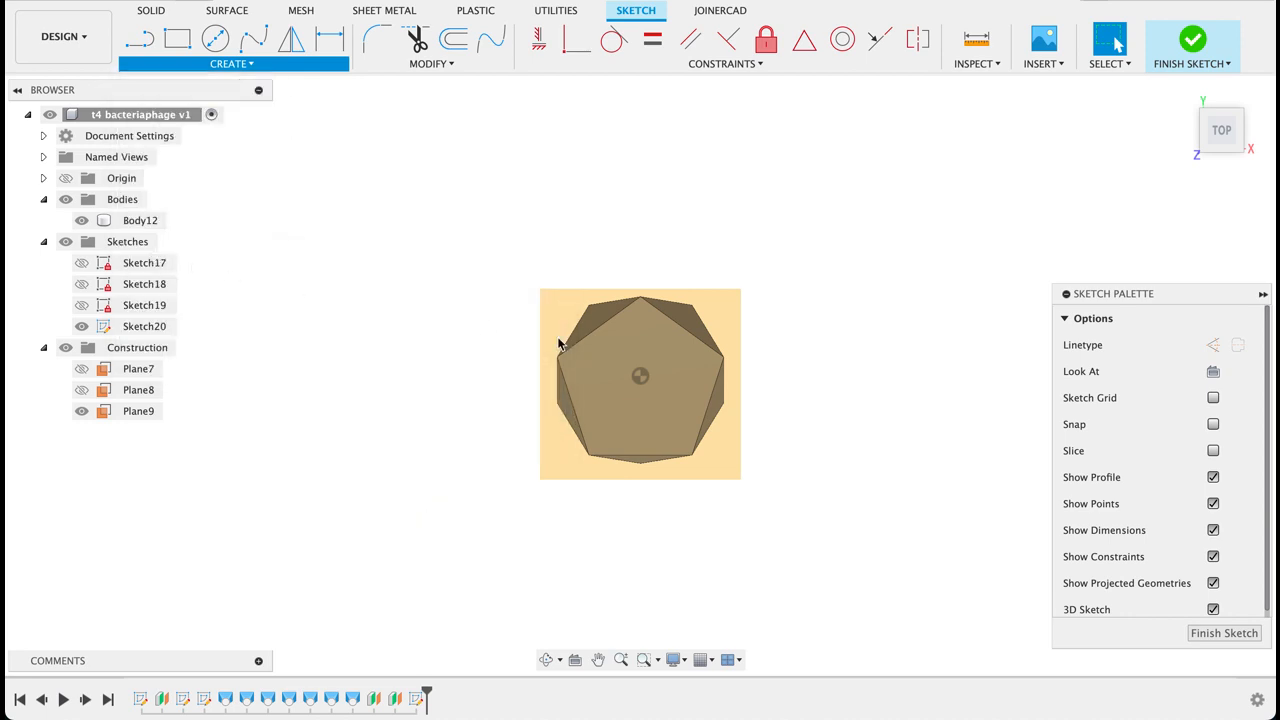
{"action": "left_click", "coordinate": [641, 376]}
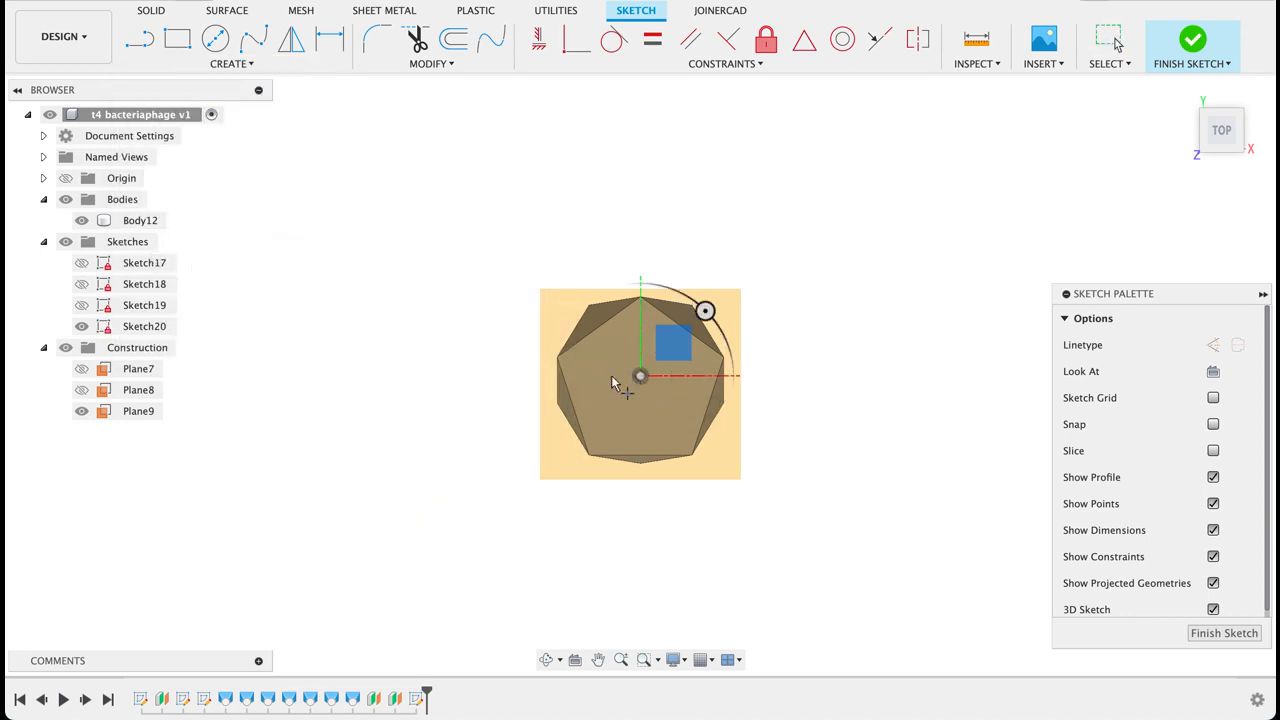
{"action": "left_click", "coordinate": [1222, 633]}
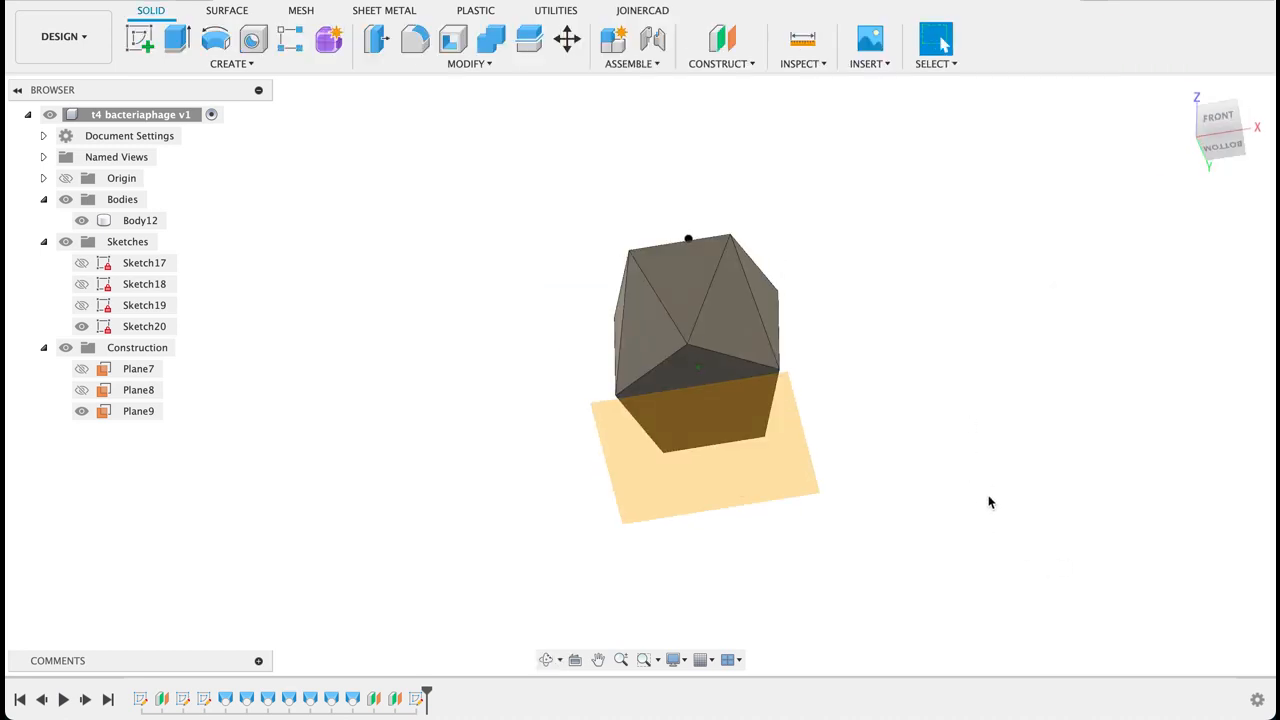
Start a sketch on the lower offset plane and place a point at the pentagon's centre.
{"action": "left_click", "coordinate": [140, 38]}
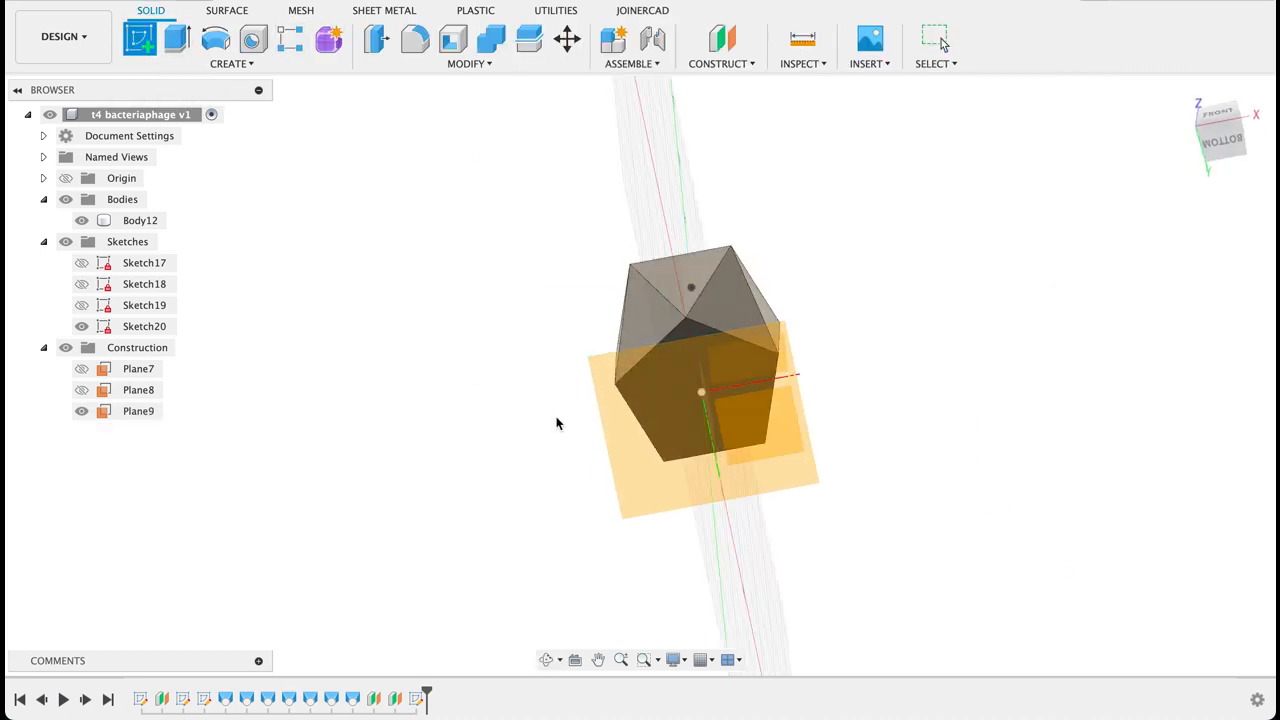
{"action": "left_click", "coordinate": [658, 440]}
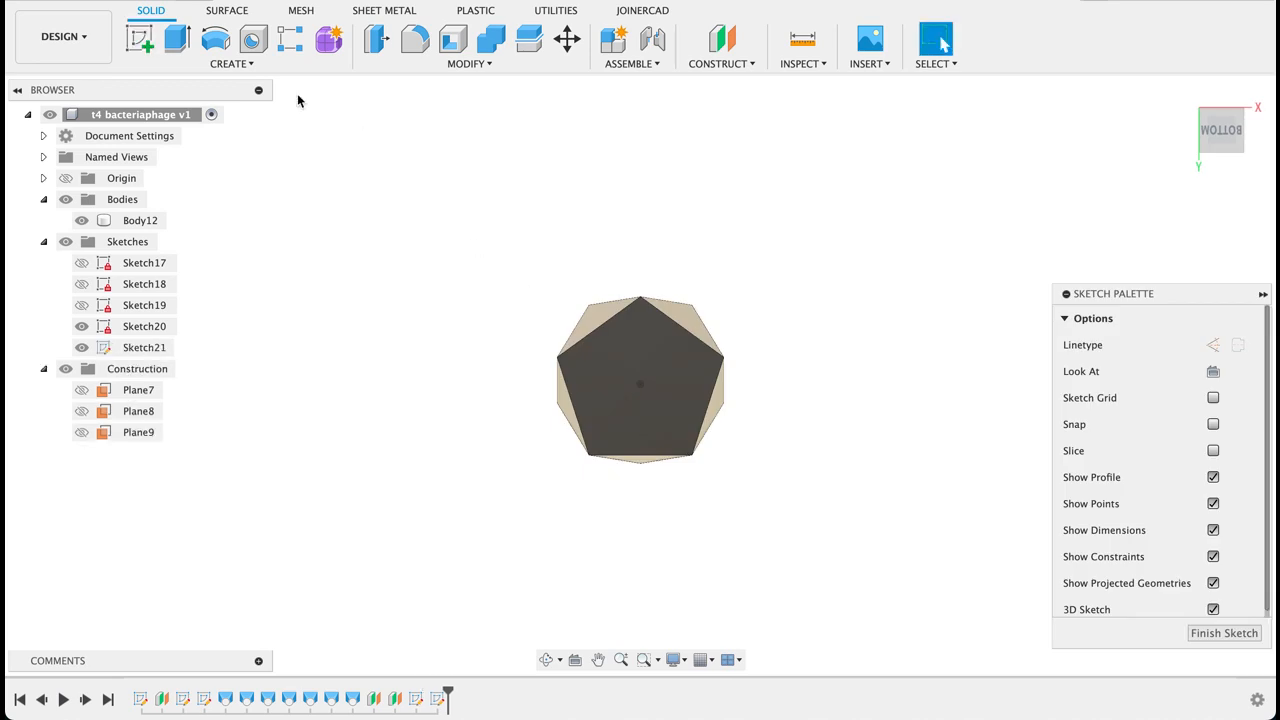
{"action": "left_click", "coordinate": [216, 63]}
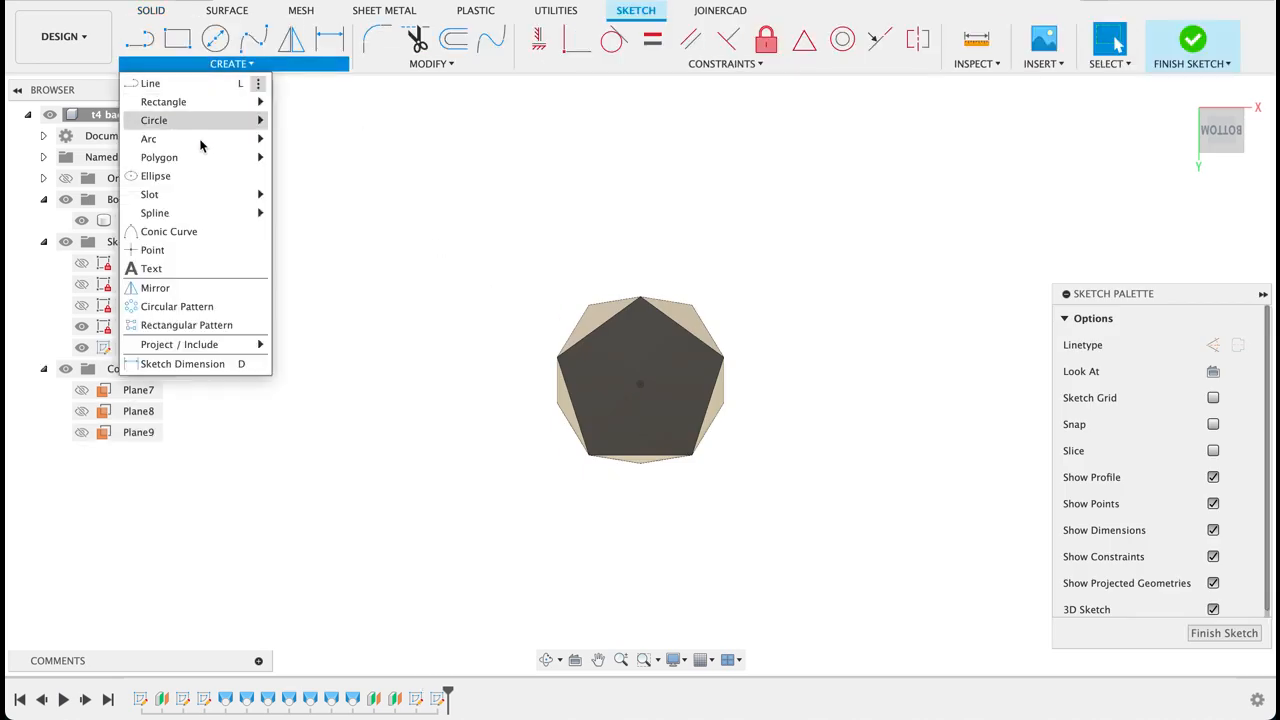
{"action": "left_click", "coordinate": [152, 250]}
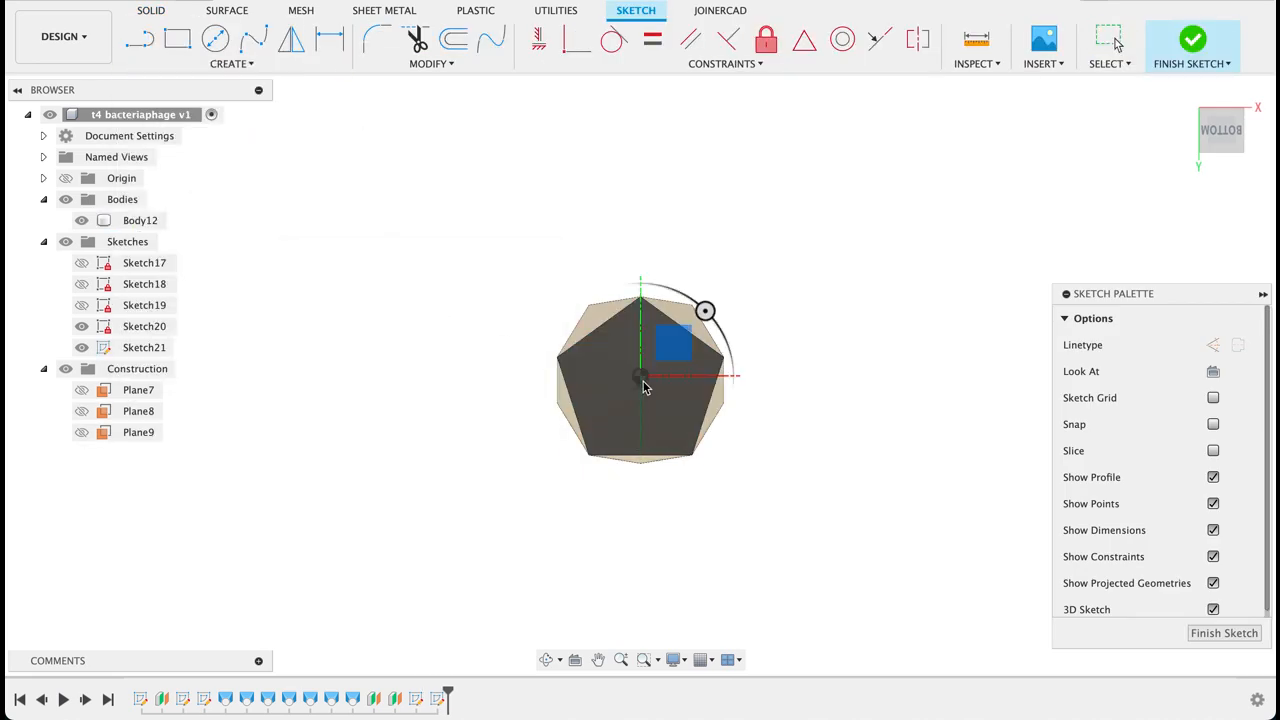
{"action": "scroll", "coordinate": [643, 389], "scroll_direction": "up", "scroll_amount": 5}
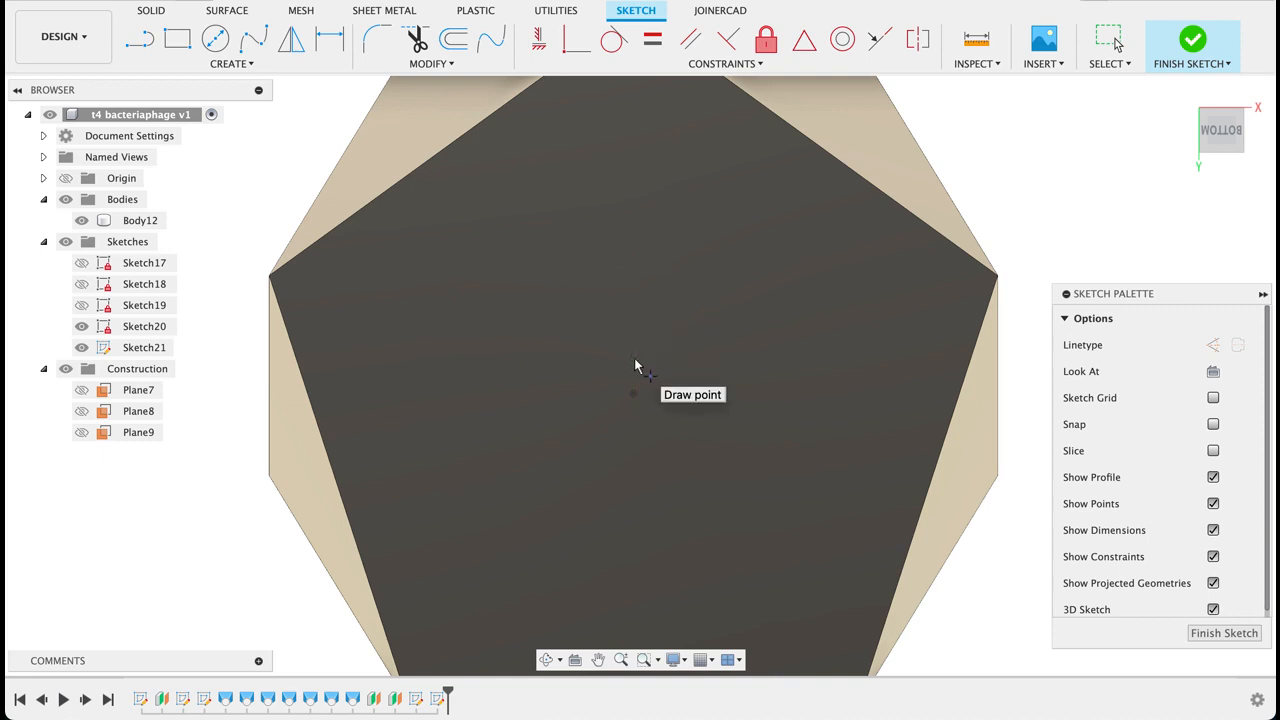
{"action": "scroll", "coordinate": [635, 366], "scroll_direction": "down", "scroll_amount": 5}
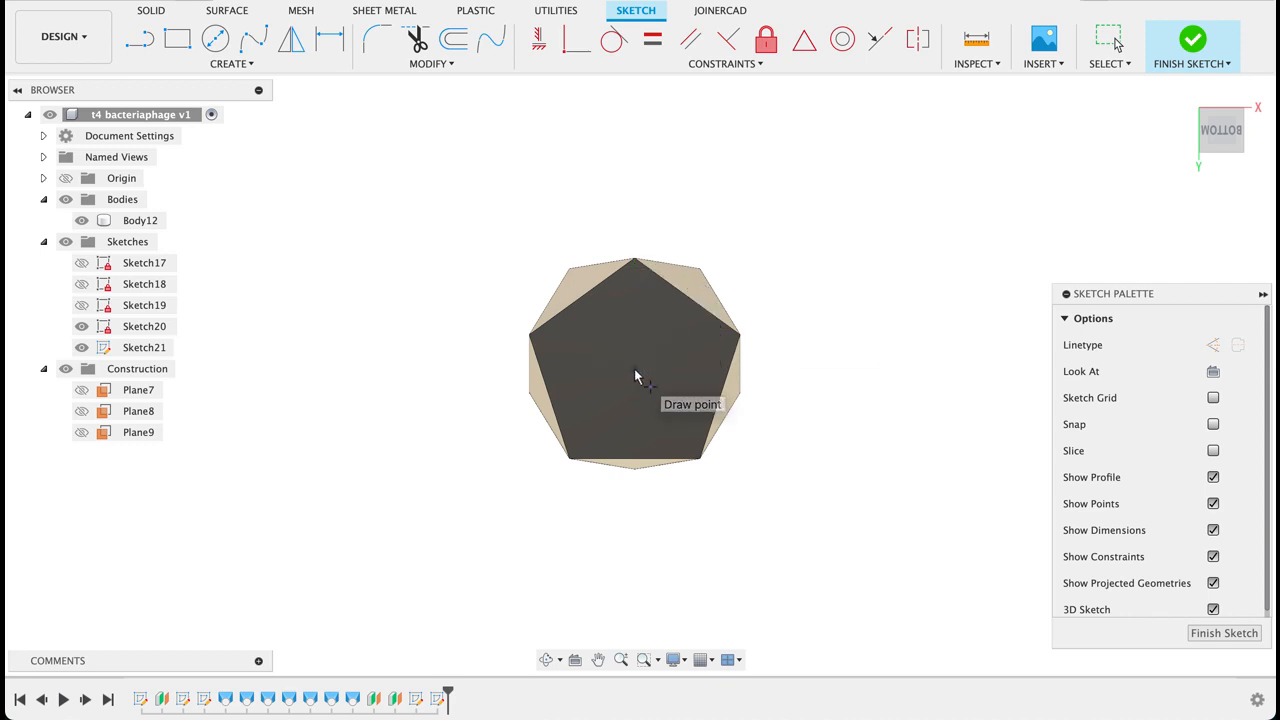
{"action": "mouse_move", "coordinate": [663, 368]}
{"action": "middle_mouse_down", "text": "shift"}
{"action": "mouse_move", "coordinate": [834, 366]}
{"action": "mouse_move", "coordinate": [739, 393]}
{"action": "middle_mouse_up", "text": "shift"}
{"action": "key", "text": "Escape"}
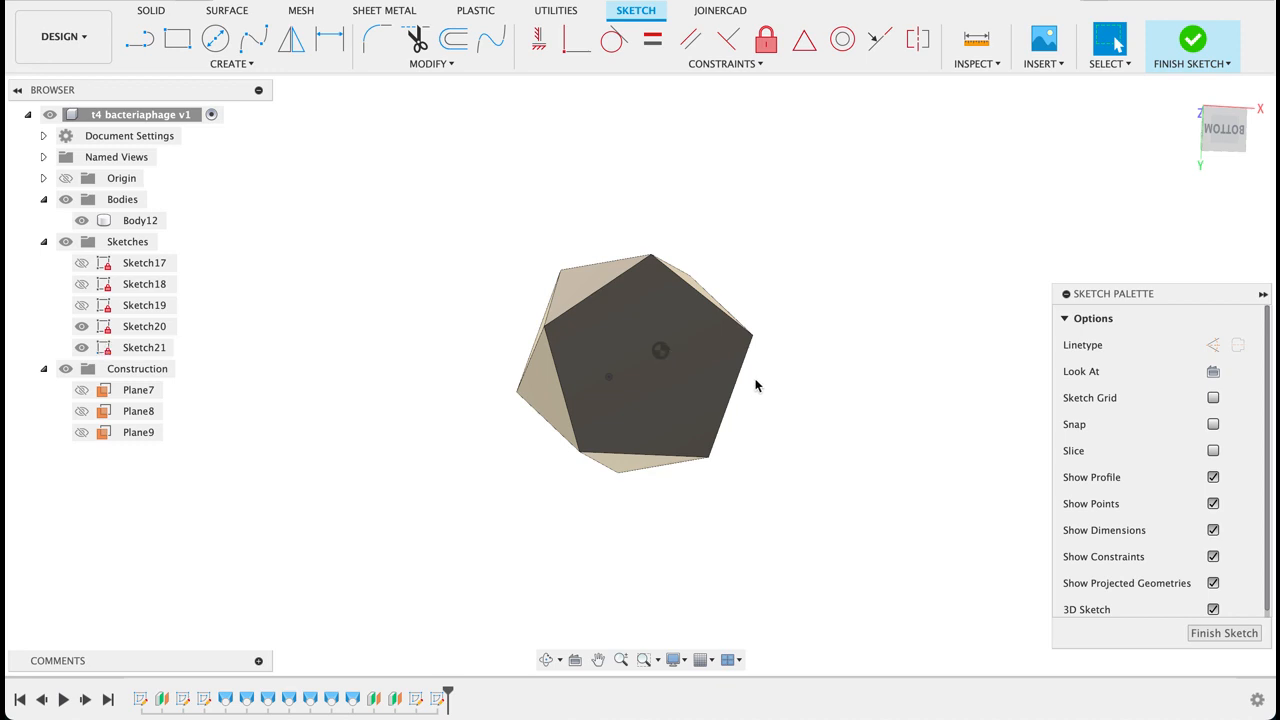
Square the view to the lower pentagon and hide Sketch20 and Sketch21.
{"action": "left_click", "coordinate": [1190, 146]}
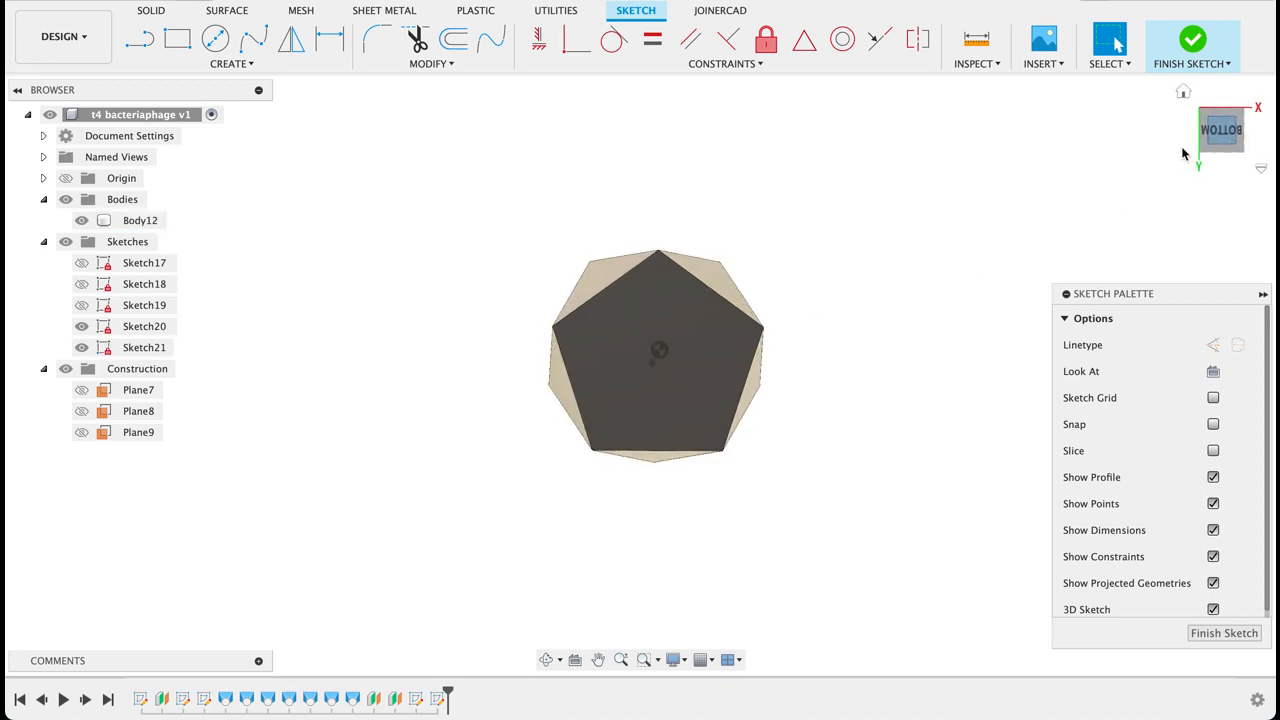
{"action": "left_click", "coordinate": [201, 65]}
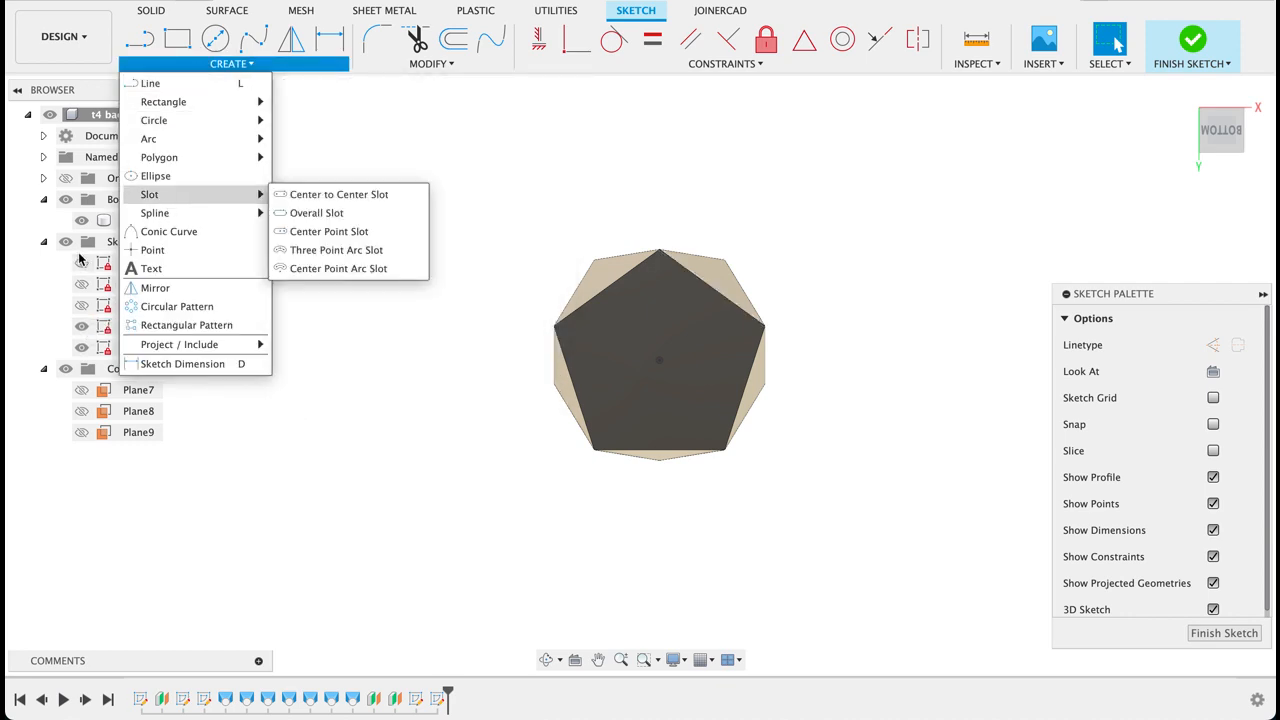
{"action": "left_click", "coordinate": [543, 129]}
{"action": "left_click", "coordinate": [84, 350]}
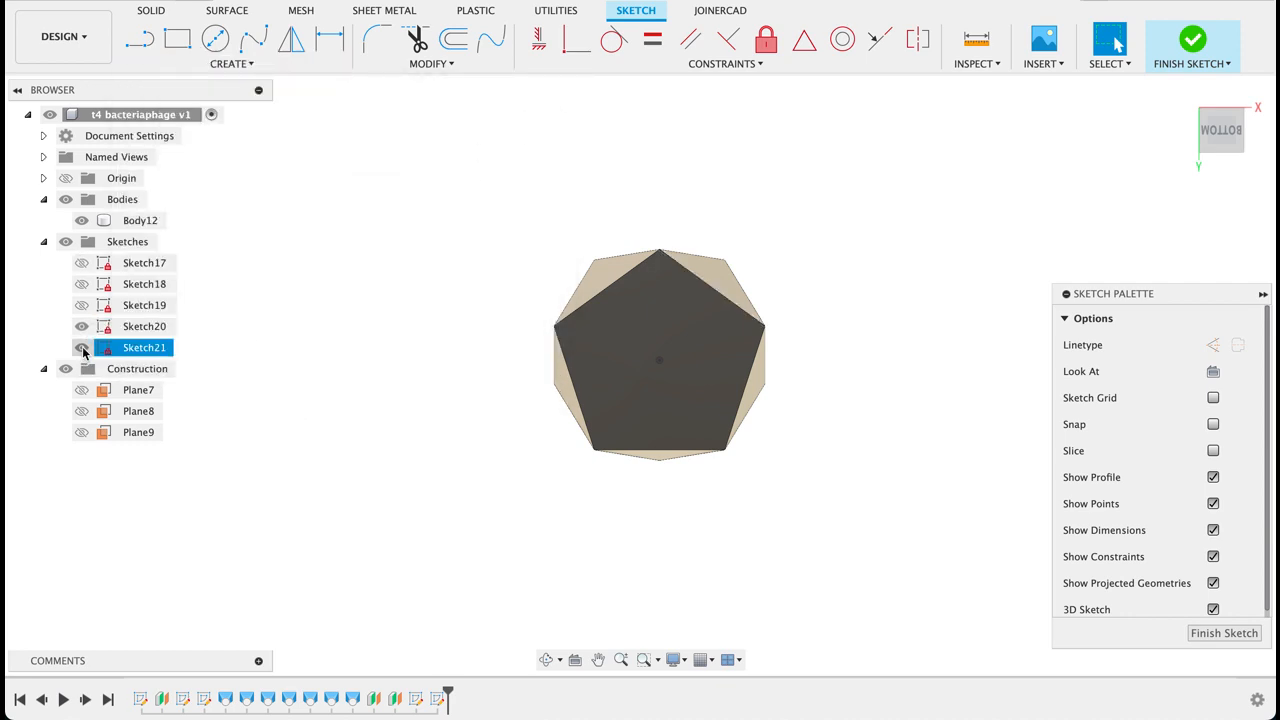
{"action": "left_click", "coordinate": [83, 349]}
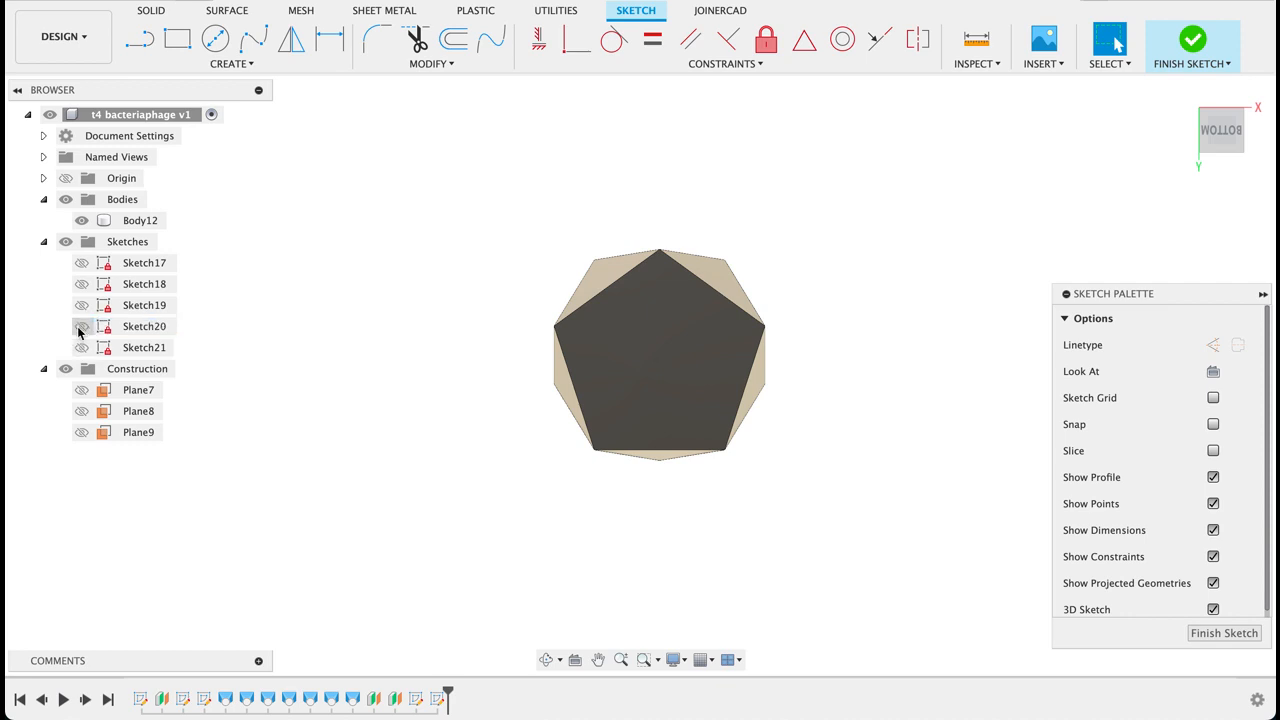
Place another sketch point at the centre of the lower pentagon in Sketch21.
{"action": "left_click", "coordinate": [238, 63]}
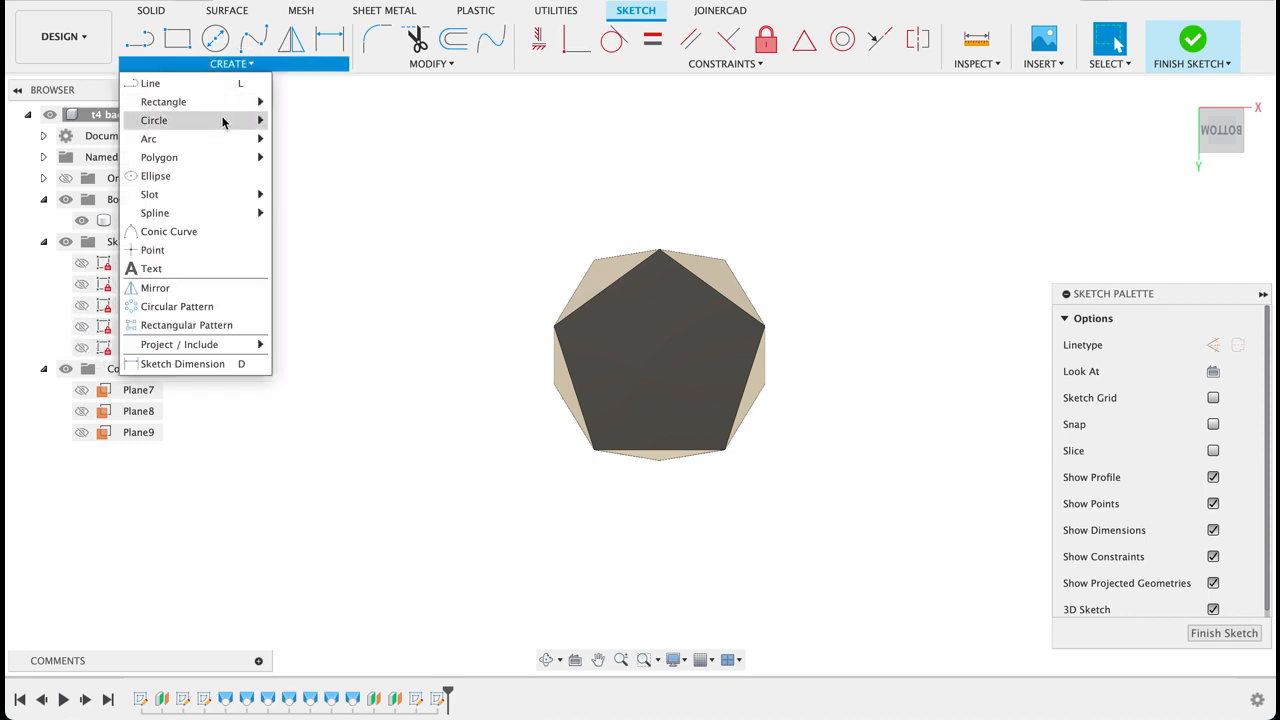
{"action": "left_click", "coordinate": [160, 250]}
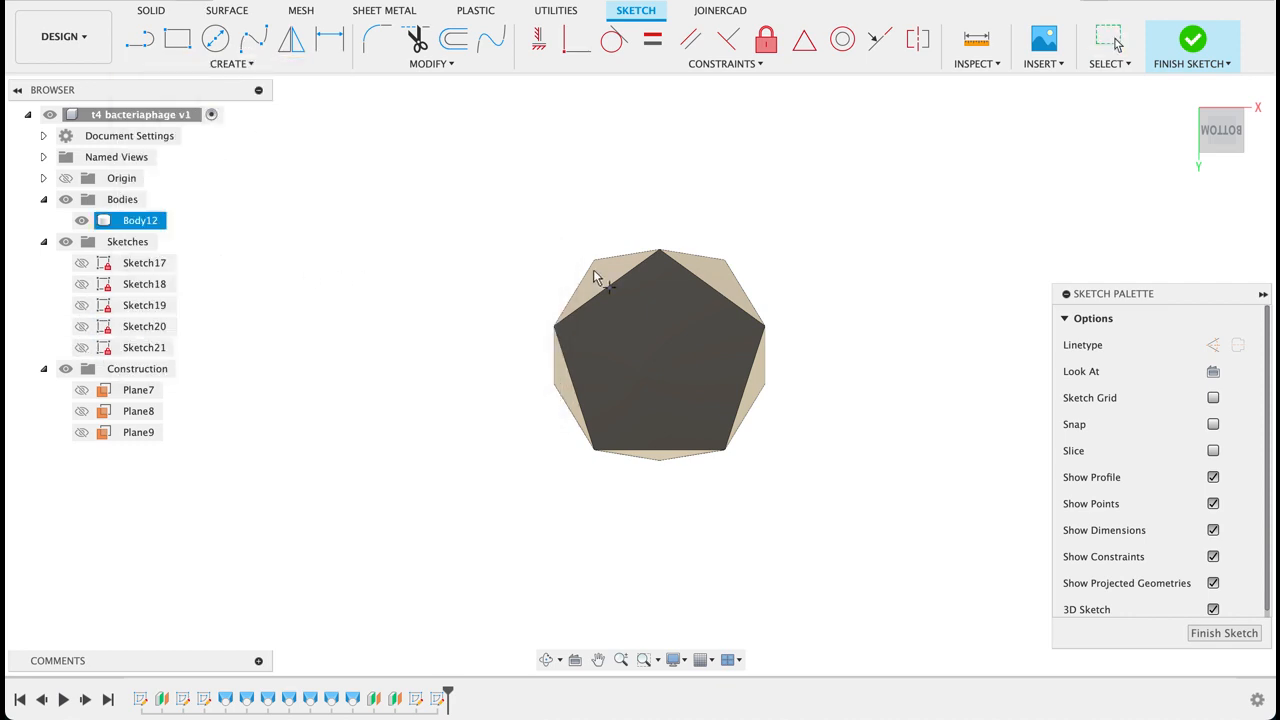
{"action": "left_click", "coordinate": [660, 350]}
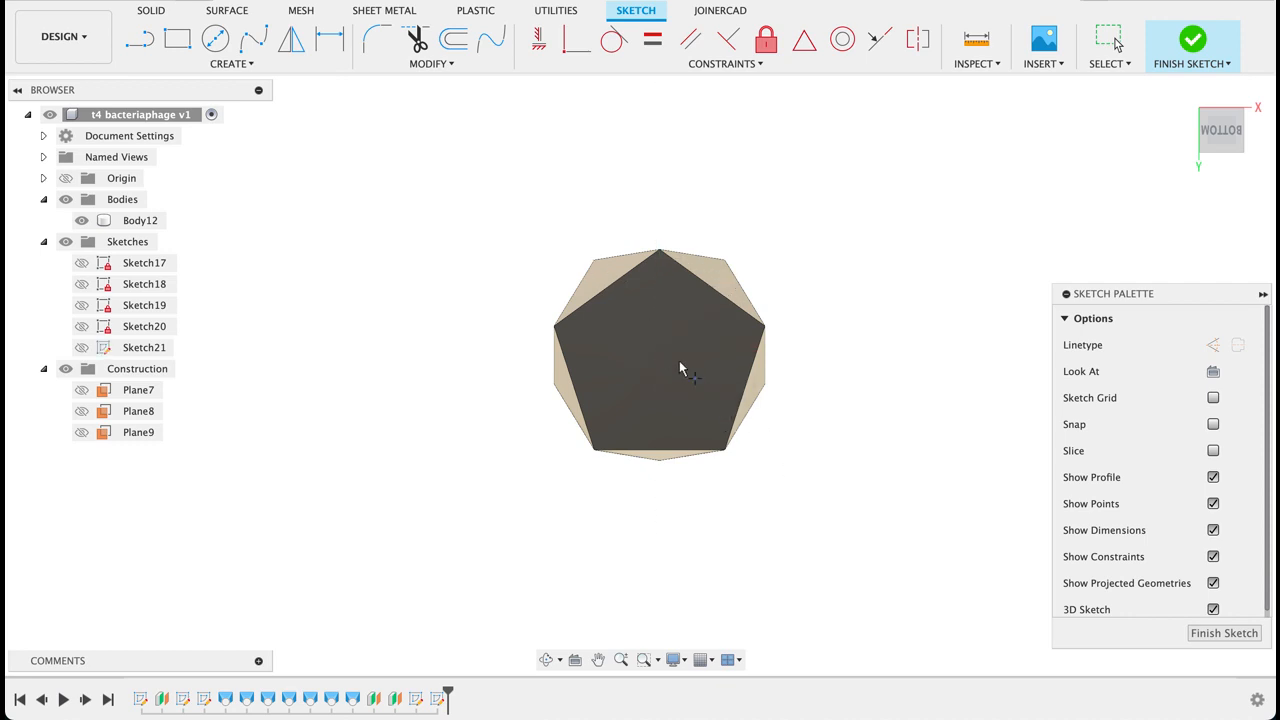
Make Sketch21 visible and finish the lower apex point sketch.
{"action": "middle_click_drag", "start_coordinate": [881, 449], "coordinate": [895, 421], "text": "shift"}
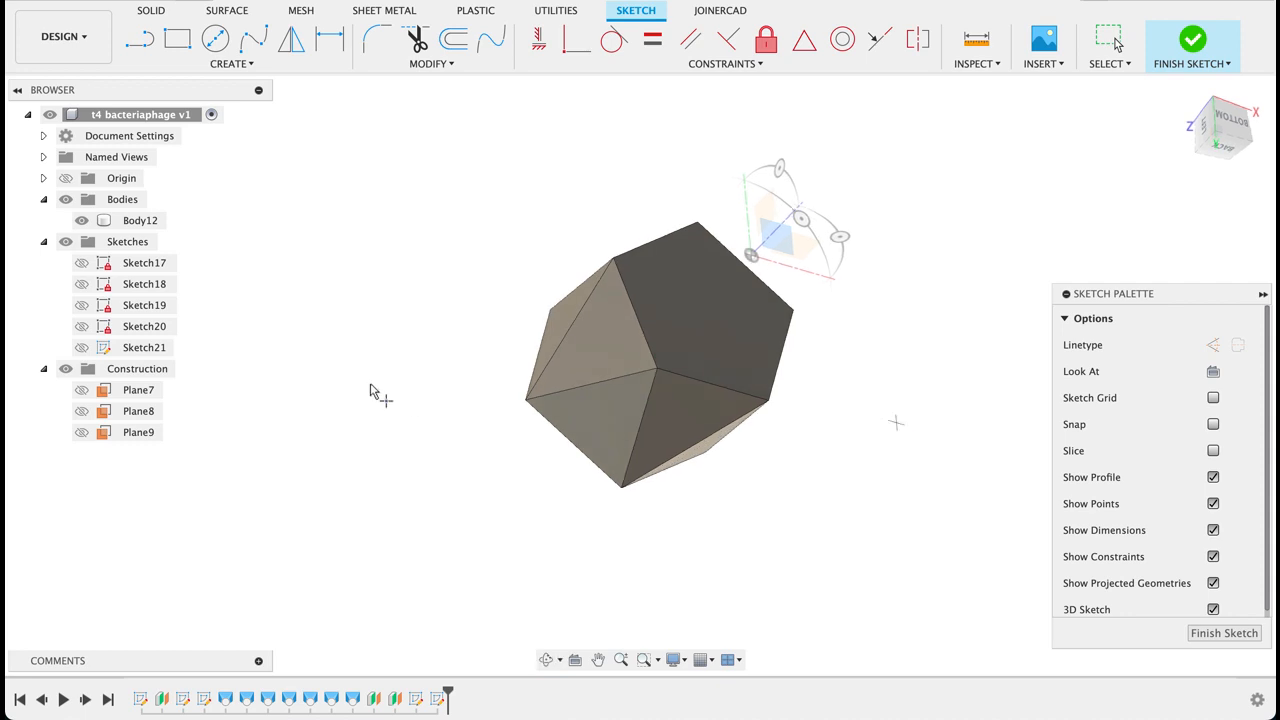
{"action": "left_click", "coordinate": [82, 347]}
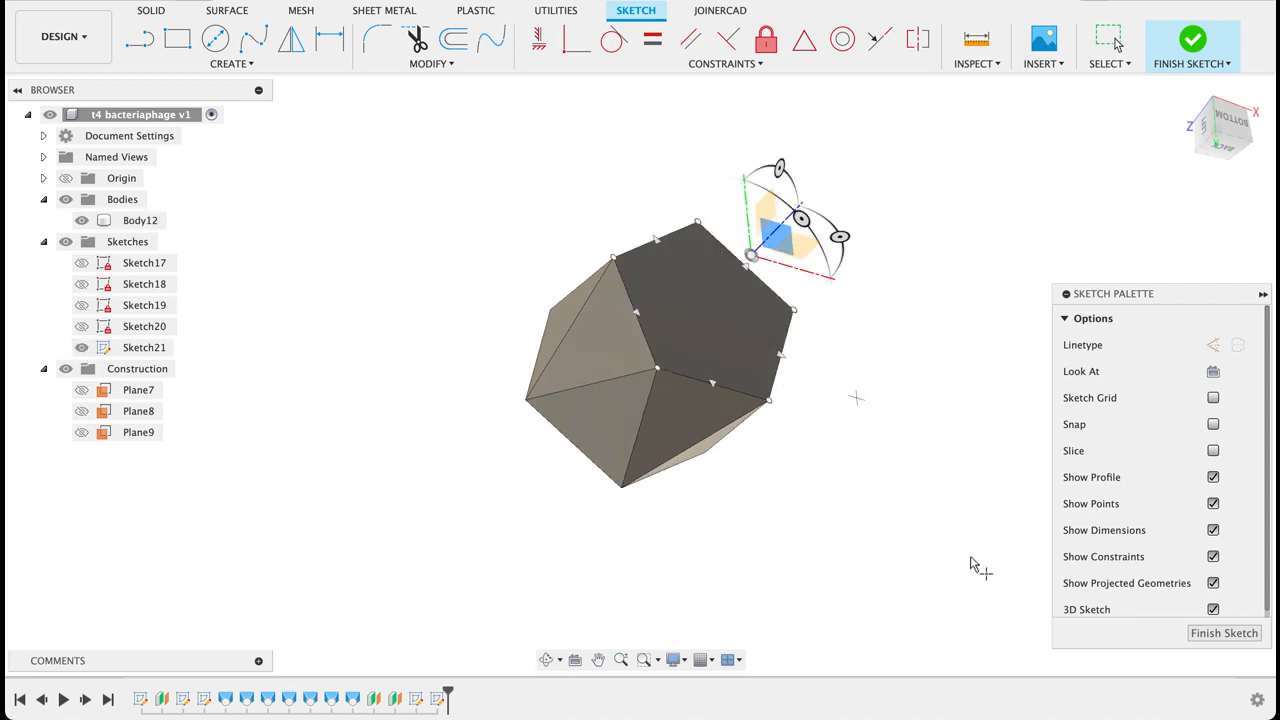
{"action": "left_click", "coordinate": [1224, 633]}
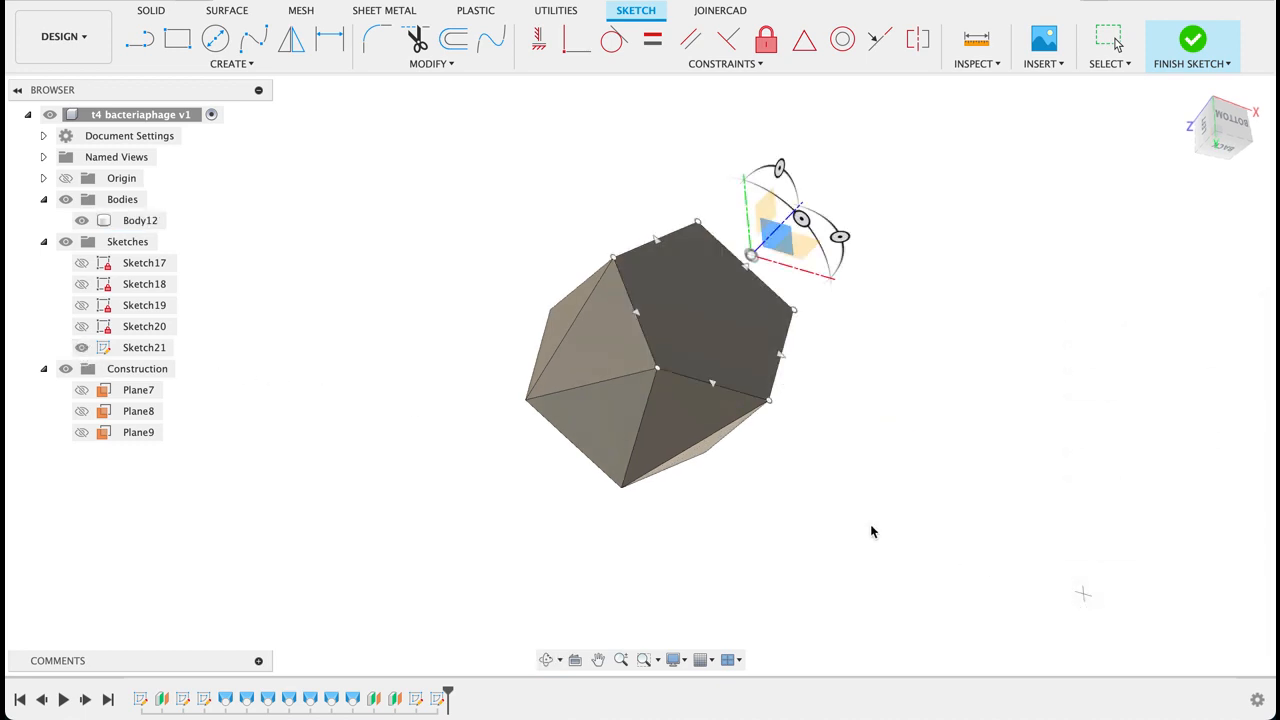
Loft the lower pentagonal face of the body to the apex point in Sketch21 with a Sharp end condition.
{"action": "left_click", "coordinate": [232, 64]}
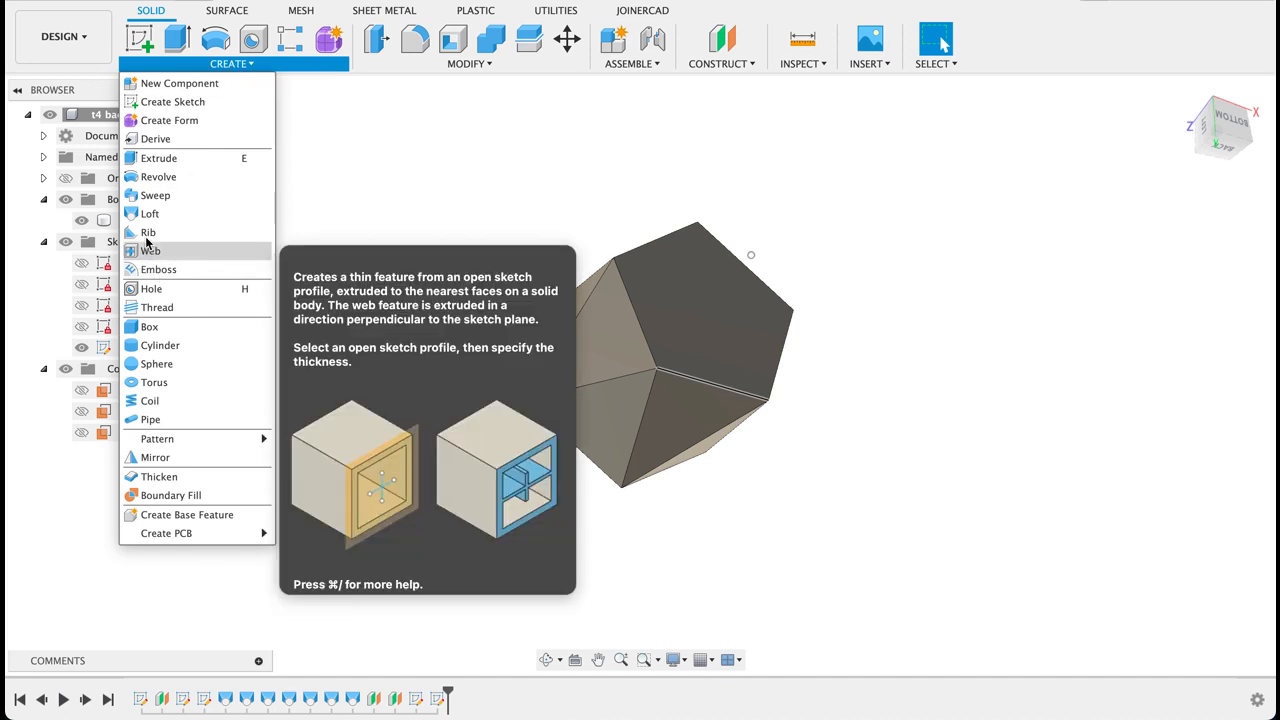
{"action": "left_click", "coordinate": [150, 215]}
{"action": "left_click", "coordinate": [692, 323]}
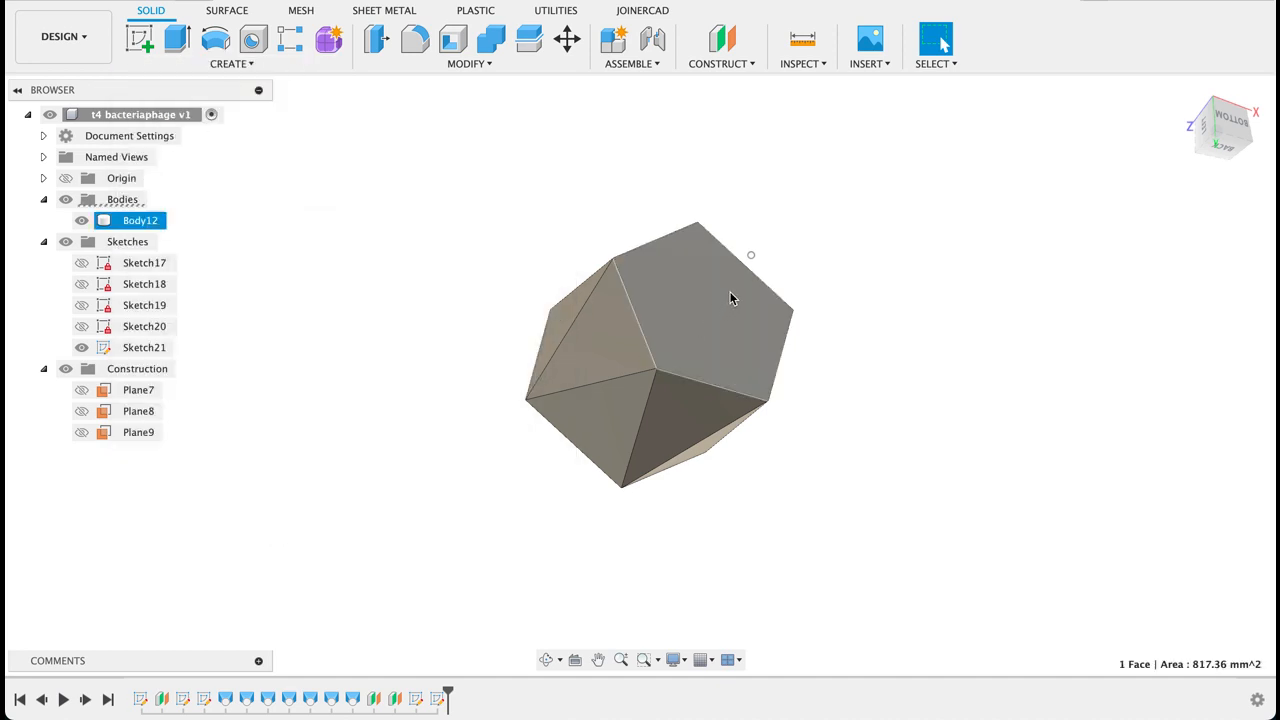
{"action": "left_click", "coordinate": [232, 64]}
{"action": "left_click", "coordinate": [152, 216]}
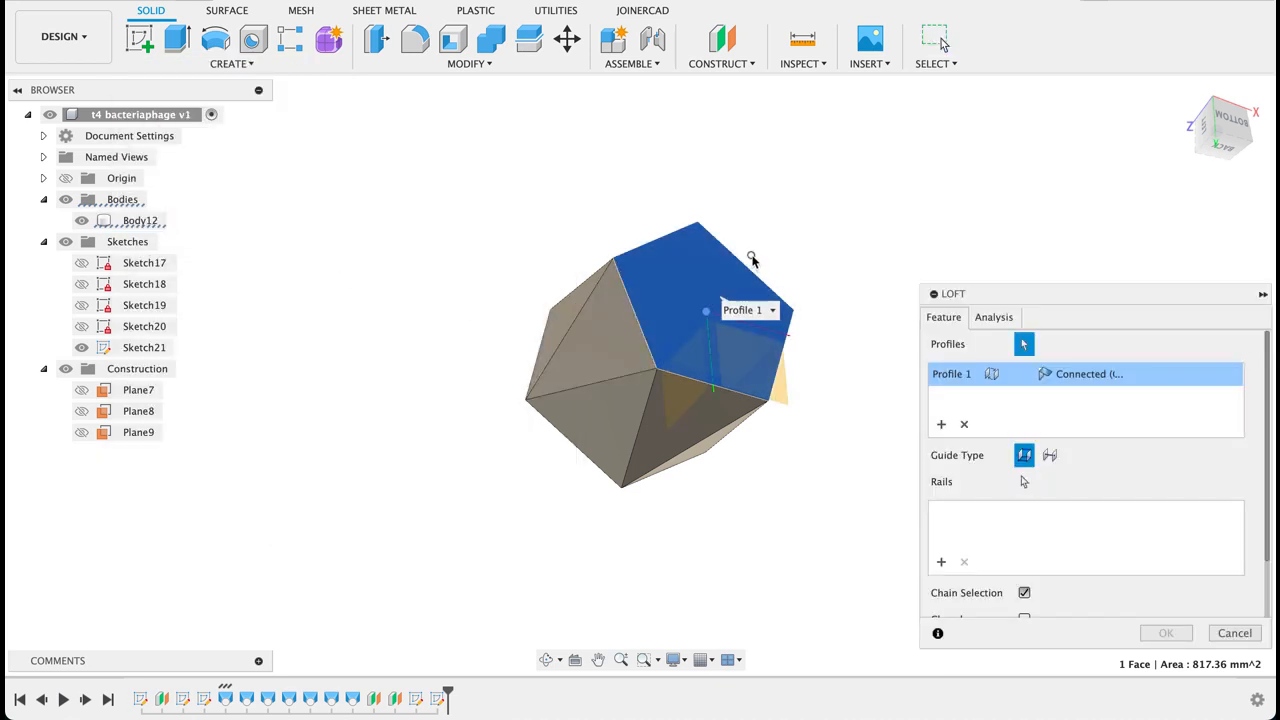
{"action": "left_click", "coordinate": [751, 255]}
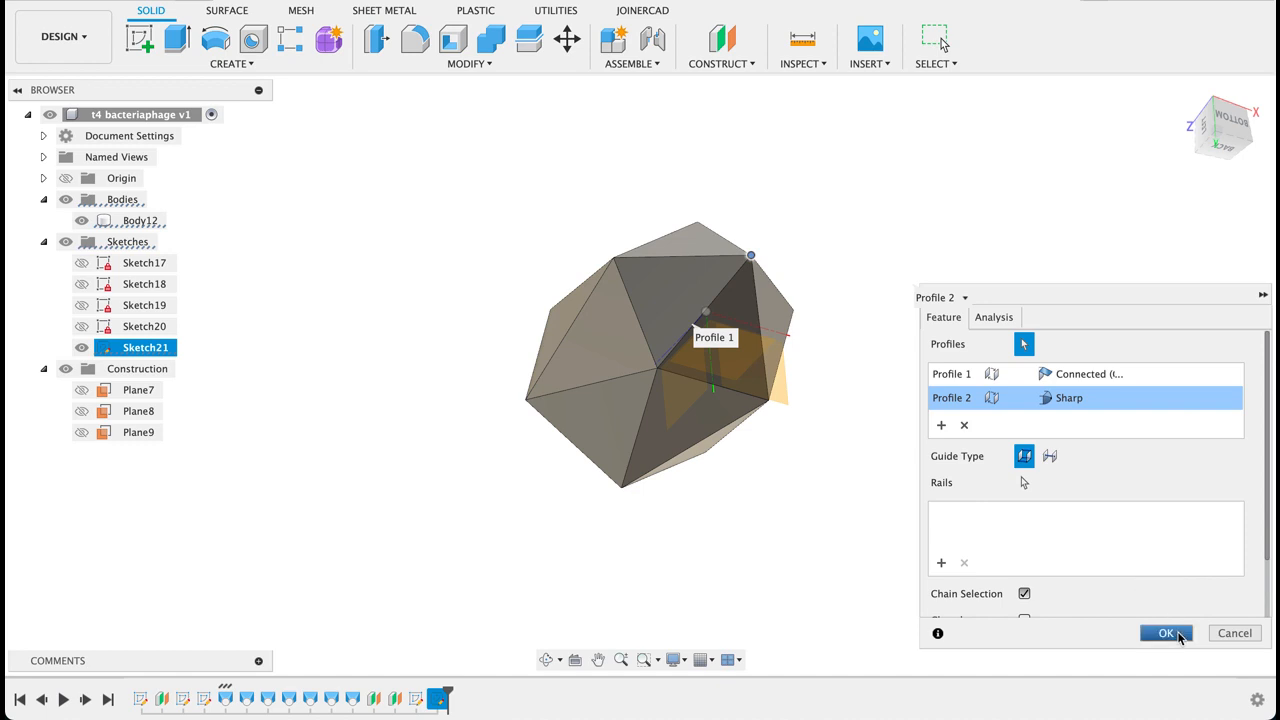
{"action": "key", "text": "Return"}
Show Sketch20 and set up a loft from the upper pentagonal face to its apex point.
{"action": "middle_click_drag", "start_coordinate": [666, 509], "coordinate": [780, 226], "text": "shift"}
{"action": "middle_click_drag", "start_coordinate": [454, 320], "coordinate": [425, 410]}
{"action": "middle_click_drag", "start_coordinate": [256, 397], "coordinate": [256, 397]}
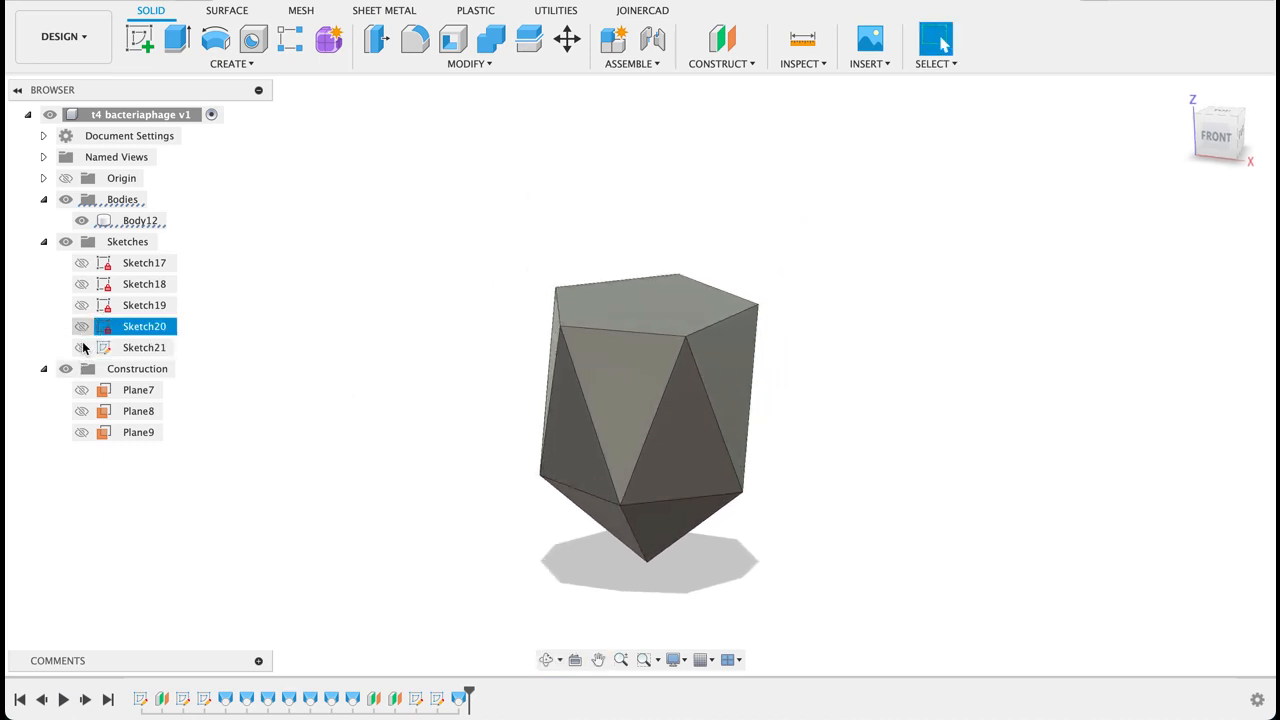
{"action": "left_click", "coordinate": [84, 350]}
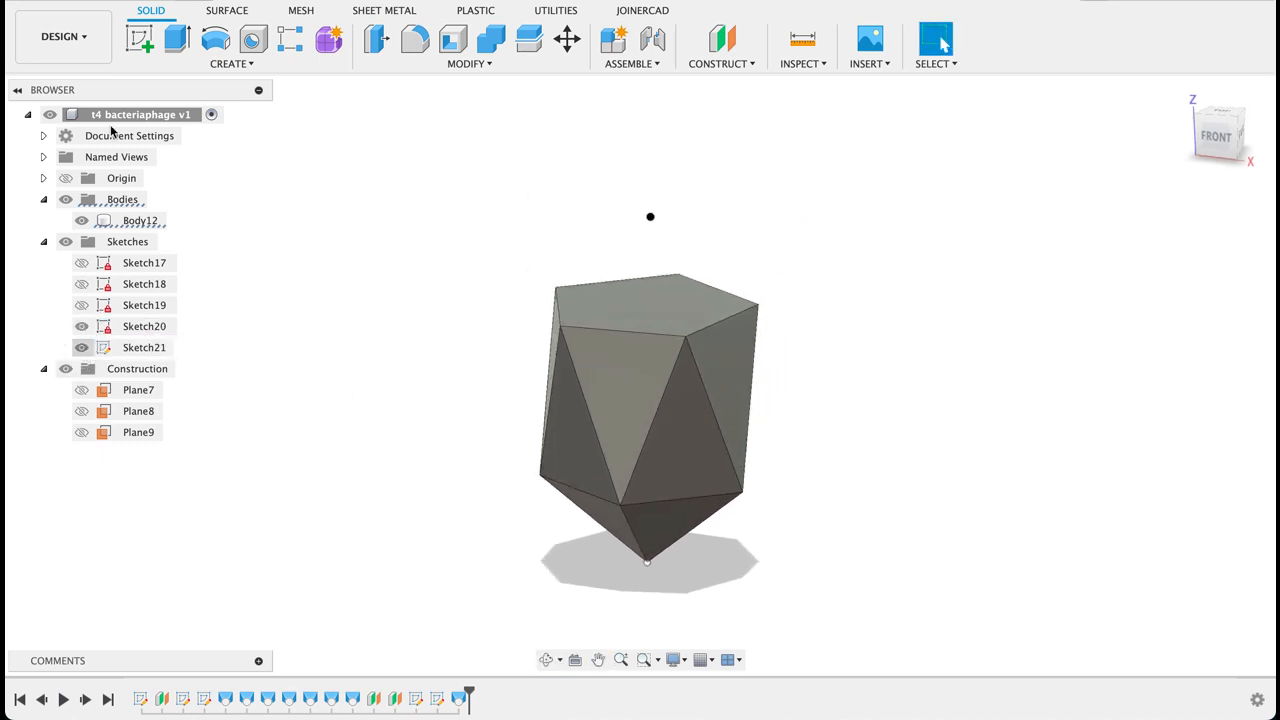
{"action": "left_click", "coordinate": [171, 62]}
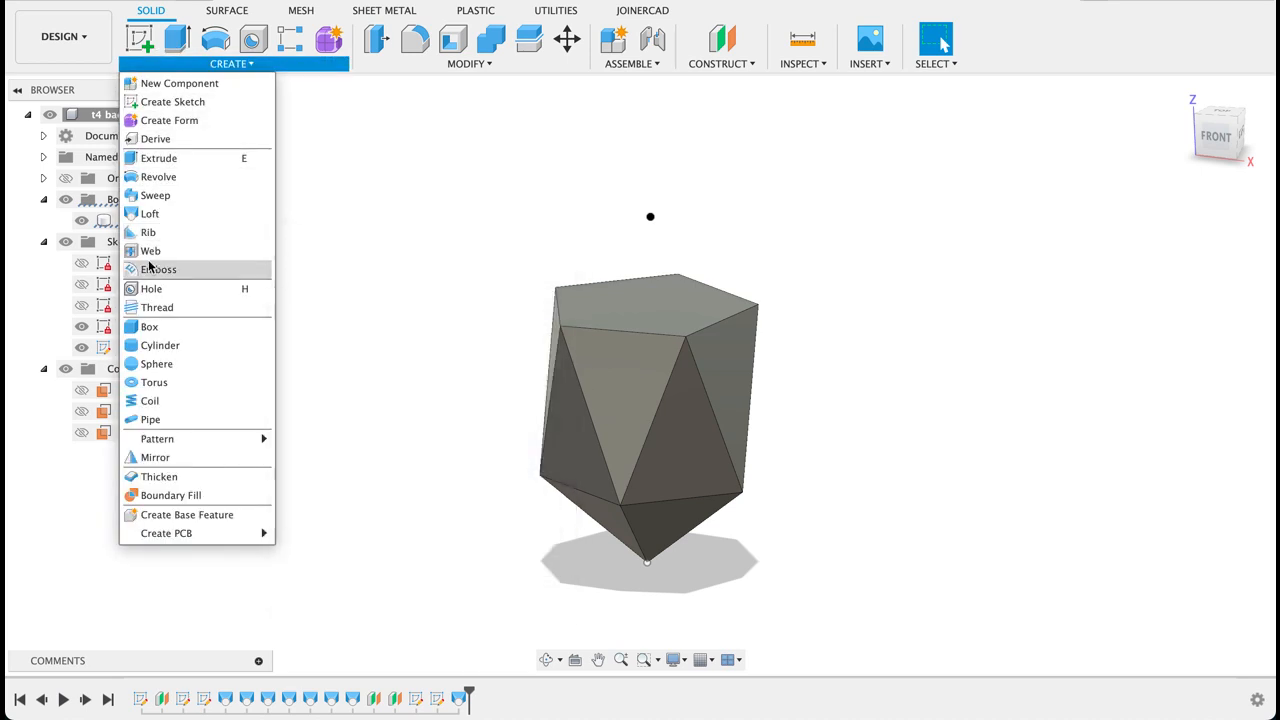
{"action": "left_click", "coordinate": [149, 213]}
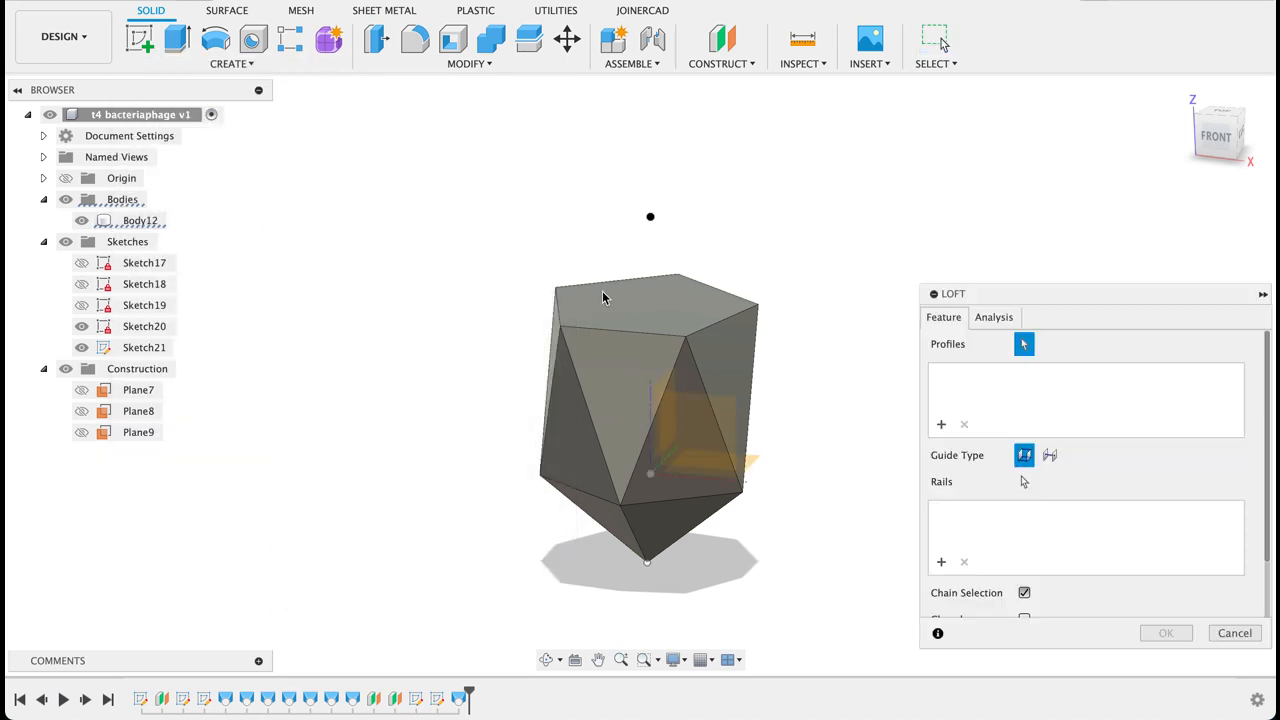
{"action": "left_click", "coordinate": [640, 314]}
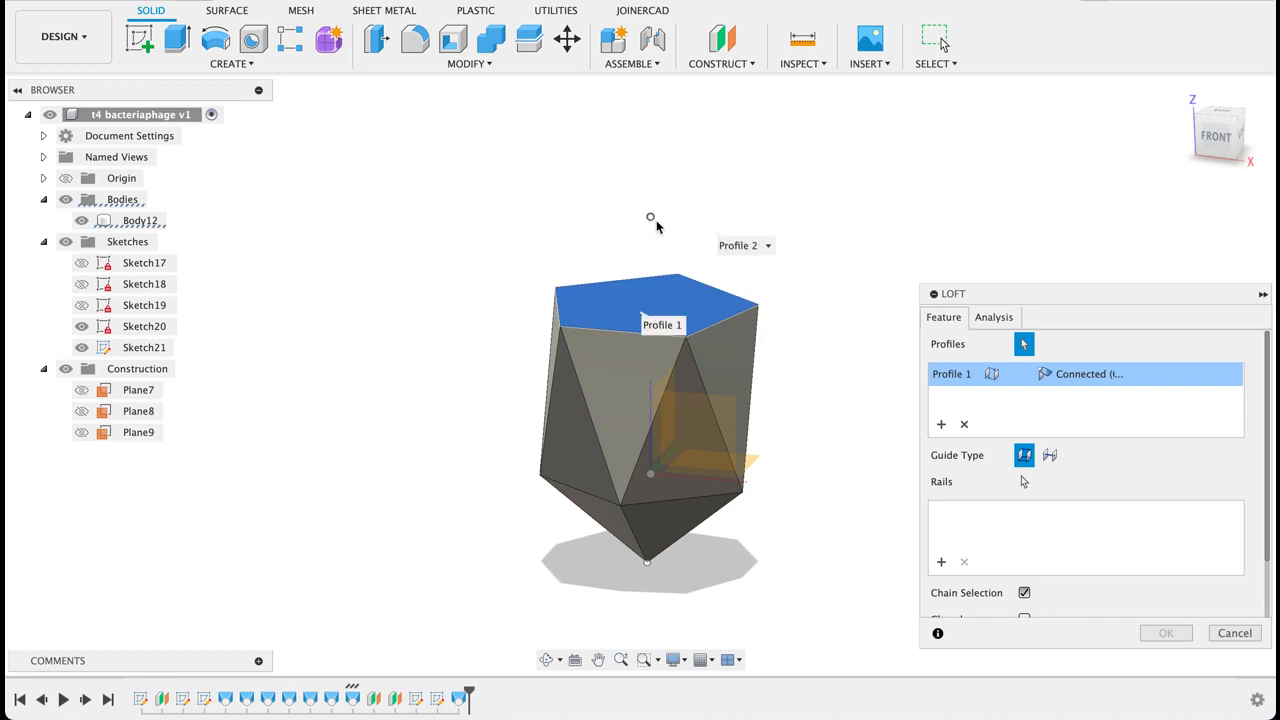
{"action": "left_click", "coordinate": [650, 217]}
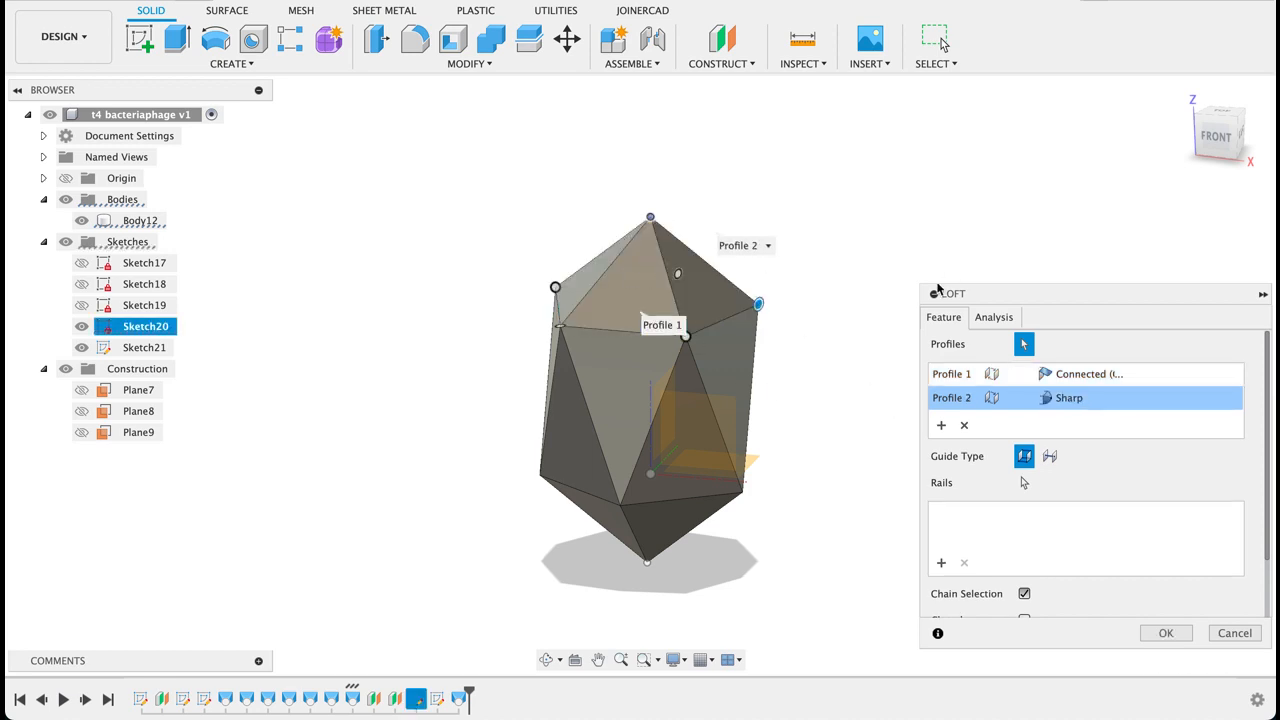
Preview the Point Tangent condition on the upper apex, restore Sharp, and complete the loft.
{"action": "left_click", "coordinate": [1111, 399]}
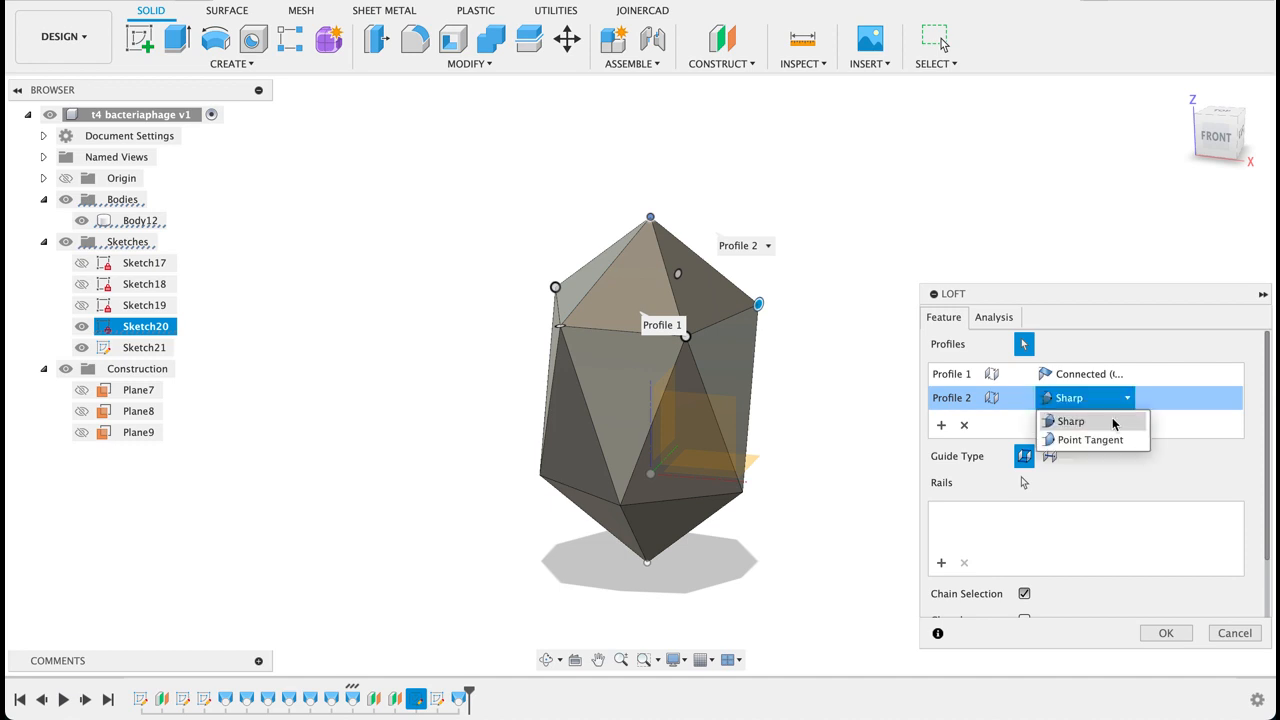
{"action": "left_click", "coordinate": [1090, 440]}
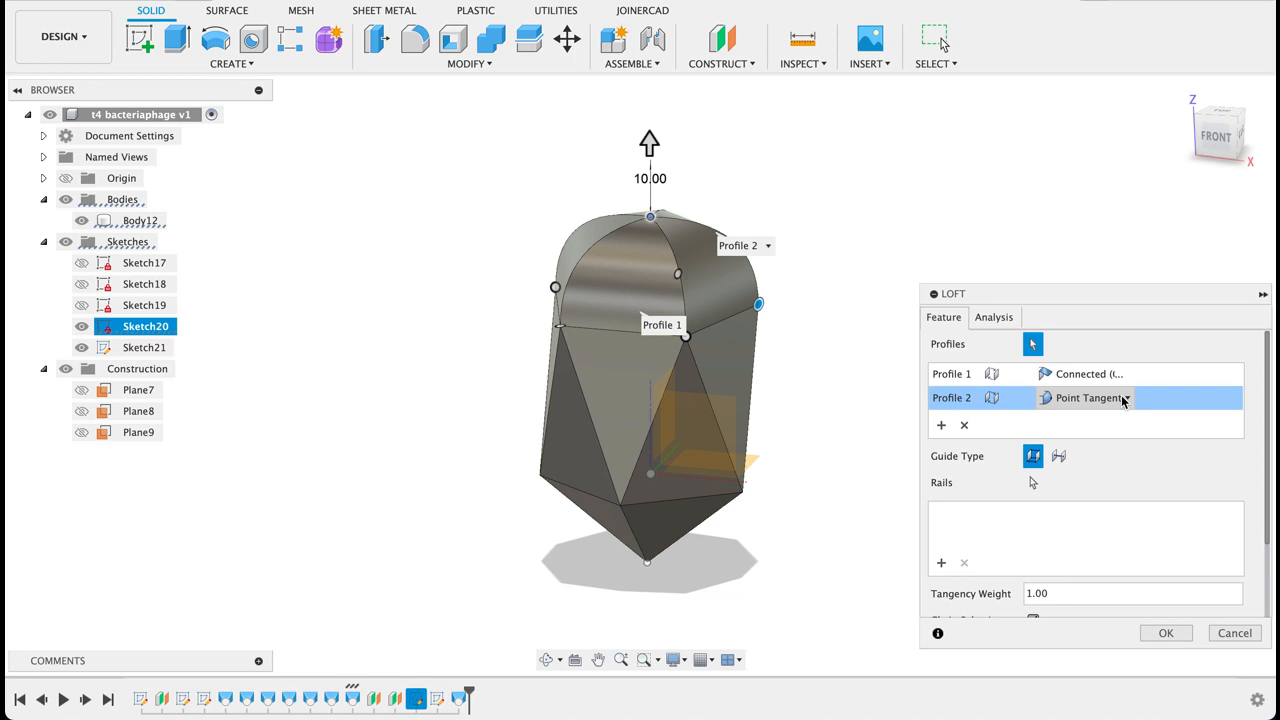
{"action": "left_click", "coordinate": [1122, 398]}
{"action": "left_click", "coordinate": [1072, 421]}
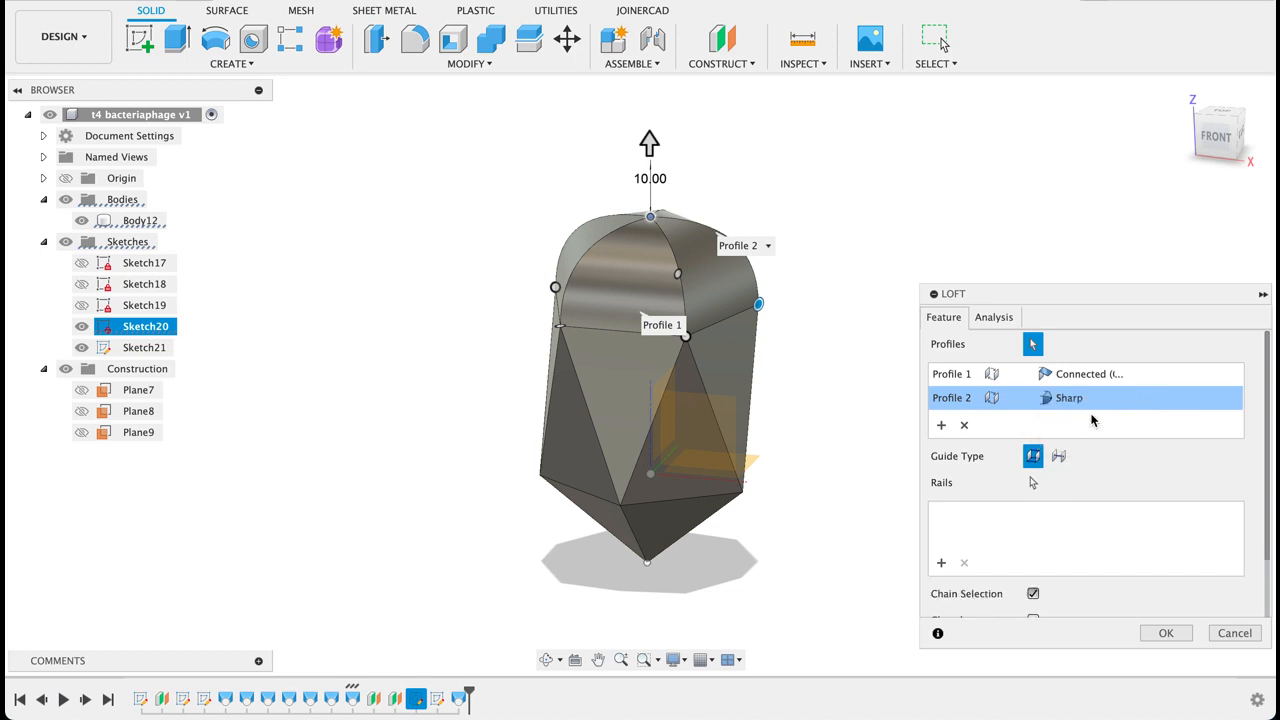
{"action": "left_click", "coordinate": [1166, 633]}
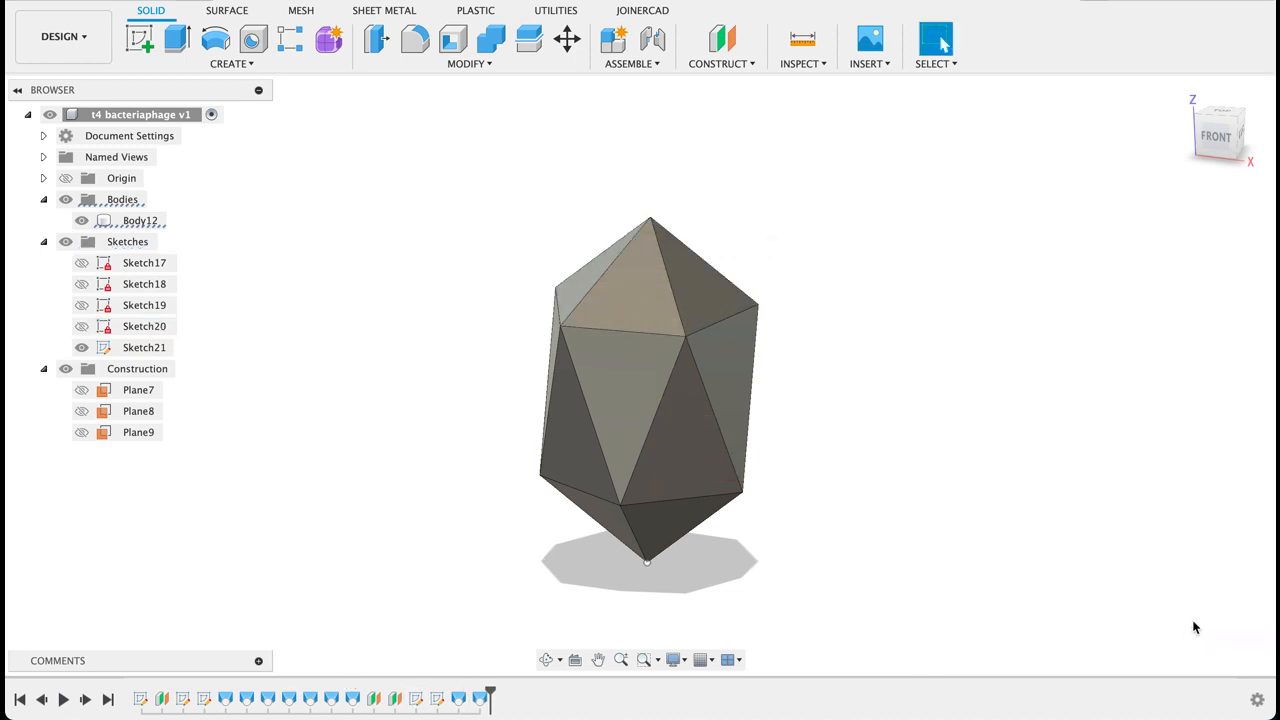
Sketch an 8 mm diameter circle centred on the origin on the horizontal plane inside the head's lower part, and finish the sketch.
{"action": "middle_click_drag", "start_coordinate": [976, 332], "coordinate": [994, 202]}
{"action": "scroll", "coordinate": [986, 371], "scroll_direction": "down", "scroll_amount": 2}
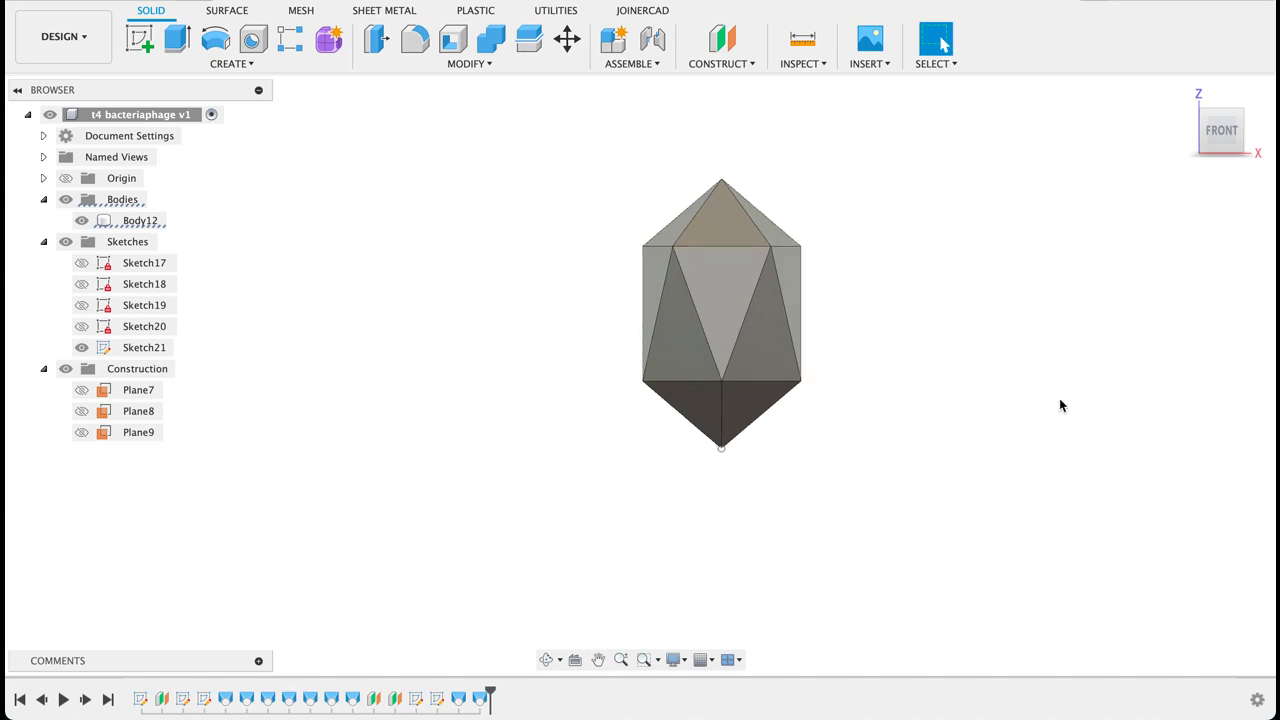
{"action": "middle_click_drag", "start_coordinate": [882, 450], "coordinate": [860, 366]}
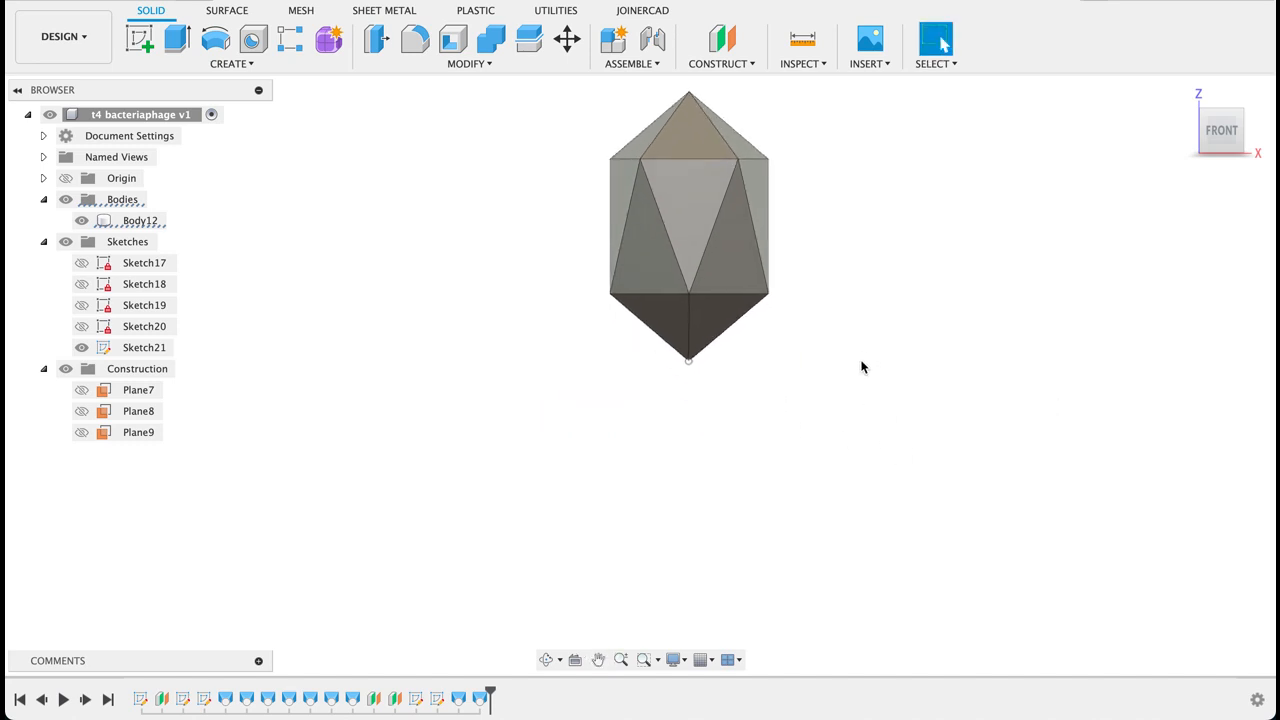
{"action": "left_click", "coordinate": [144, 43]}
{"action": "mouse_move", "coordinate": [931, 391]}
{"action": "middle_mouse_down", "text": "shift"}
{"action": "mouse_move", "coordinate": [926, 286]}
{"action": "mouse_move", "coordinate": [930, 296]}
{"action": "middle_mouse_up", "text": "shift"}
{"action": "left_click", "coordinate": [769, 320]}
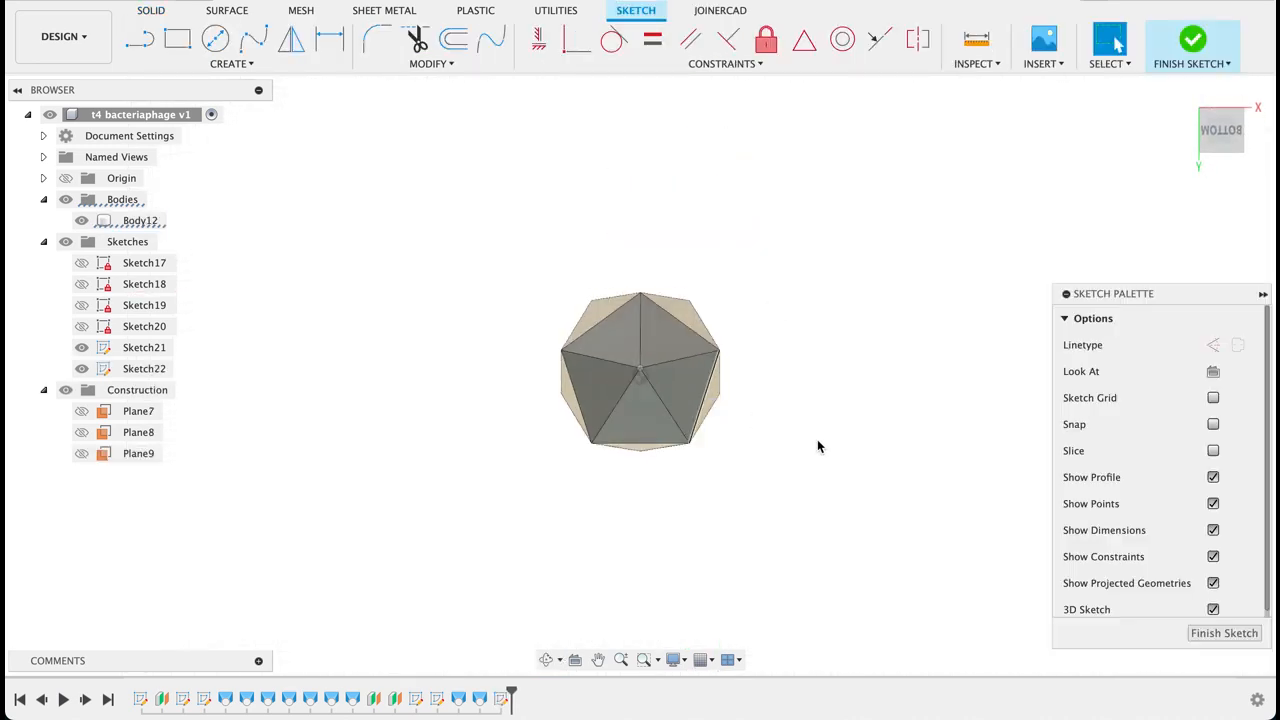
{"action": "left_click", "coordinate": [214, 39]}
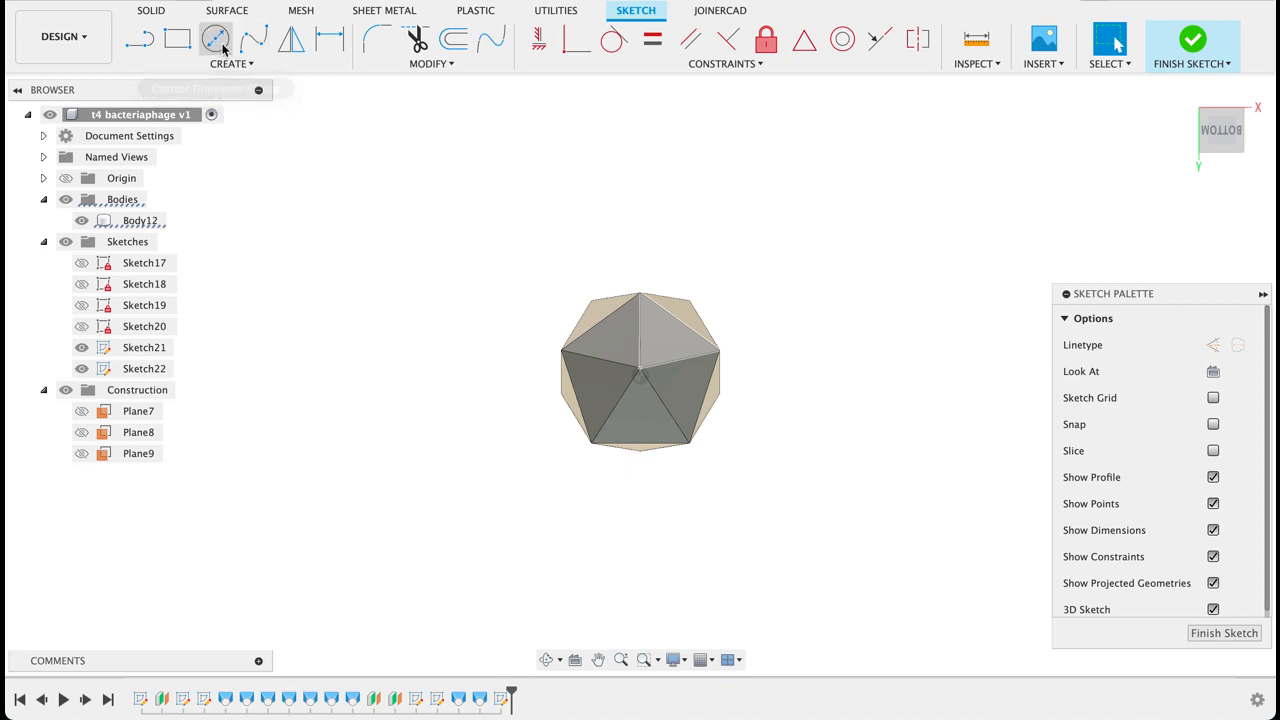
{"action": "left_click", "coordinate": [640, 377]}
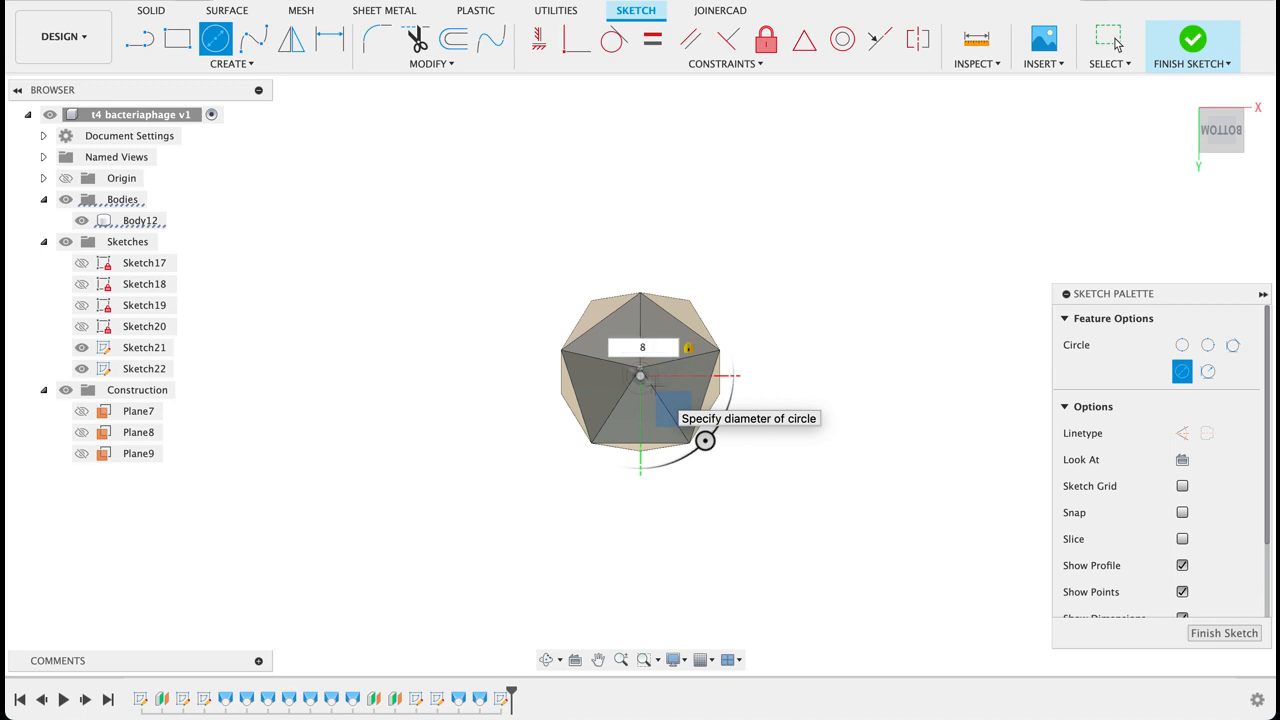
{"action": "type", "text": "8"}
{"action": "key", "text": "Return"}
{"action": "left_click", "coordinate": [1116, 44]}
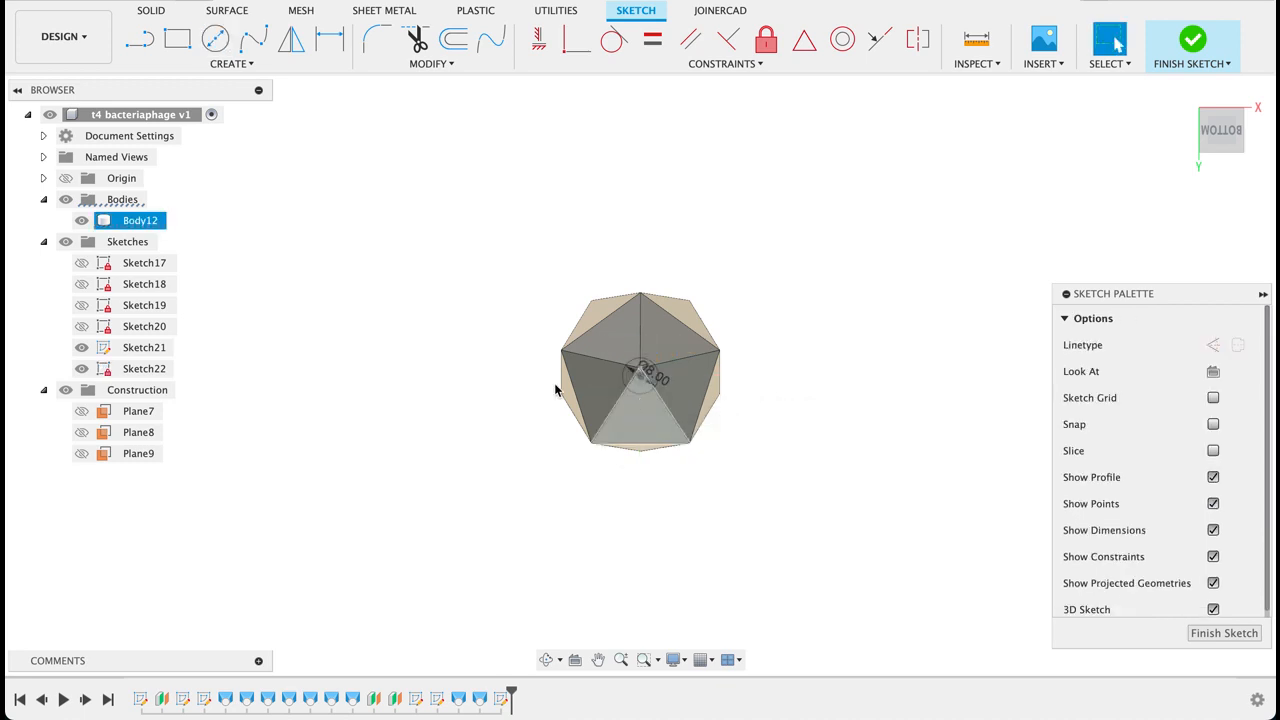
{"action": "left_click", "coordinate": [1216, 637]}
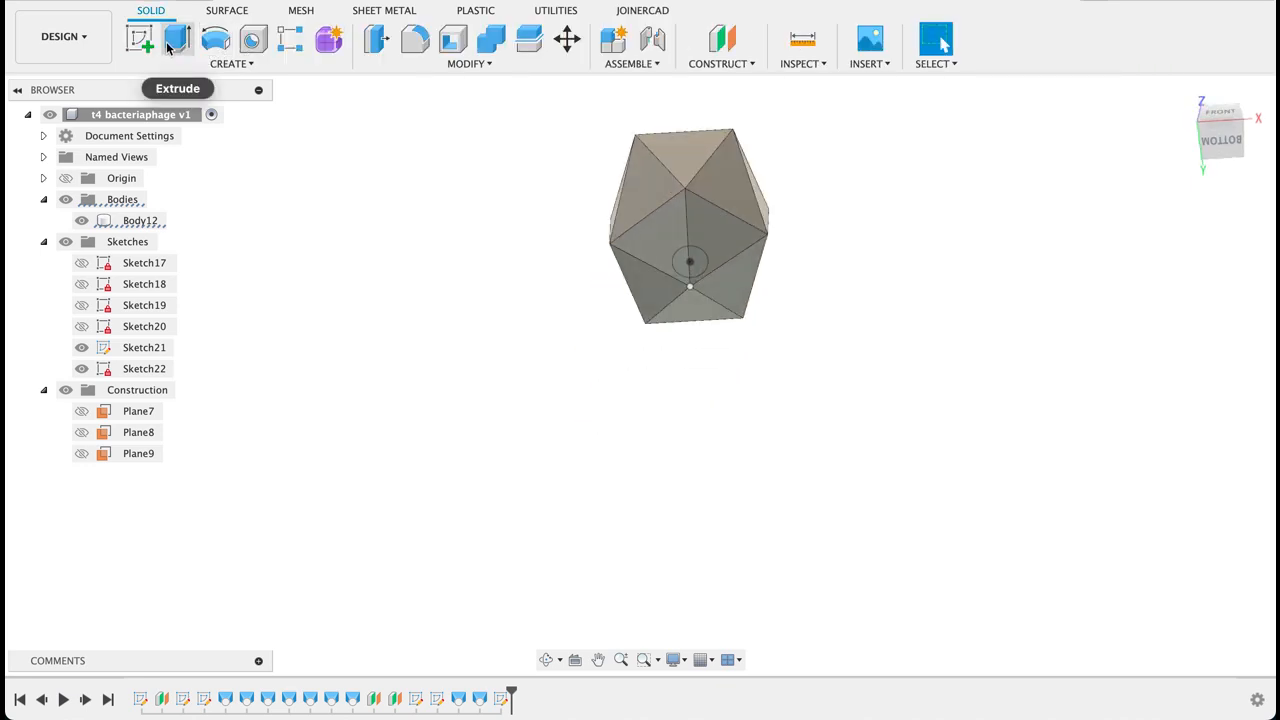
Extrude the 8 mm circle -100 mm downward as a tail shaft, using the Join operation to merge it with the head.
{"action": "left_click", "coordinate": [177, 40]}
{"action": "left_click_drag", "start_coordinate": [690, 262], "coordinate": [709, 501]}
{"action": "middle_click_drag", "start_coordinate": [891, 177], "coordinate": [910, 226], "text": "shift"}
{"action": "left_click", "coordinate": [1214, 127]}
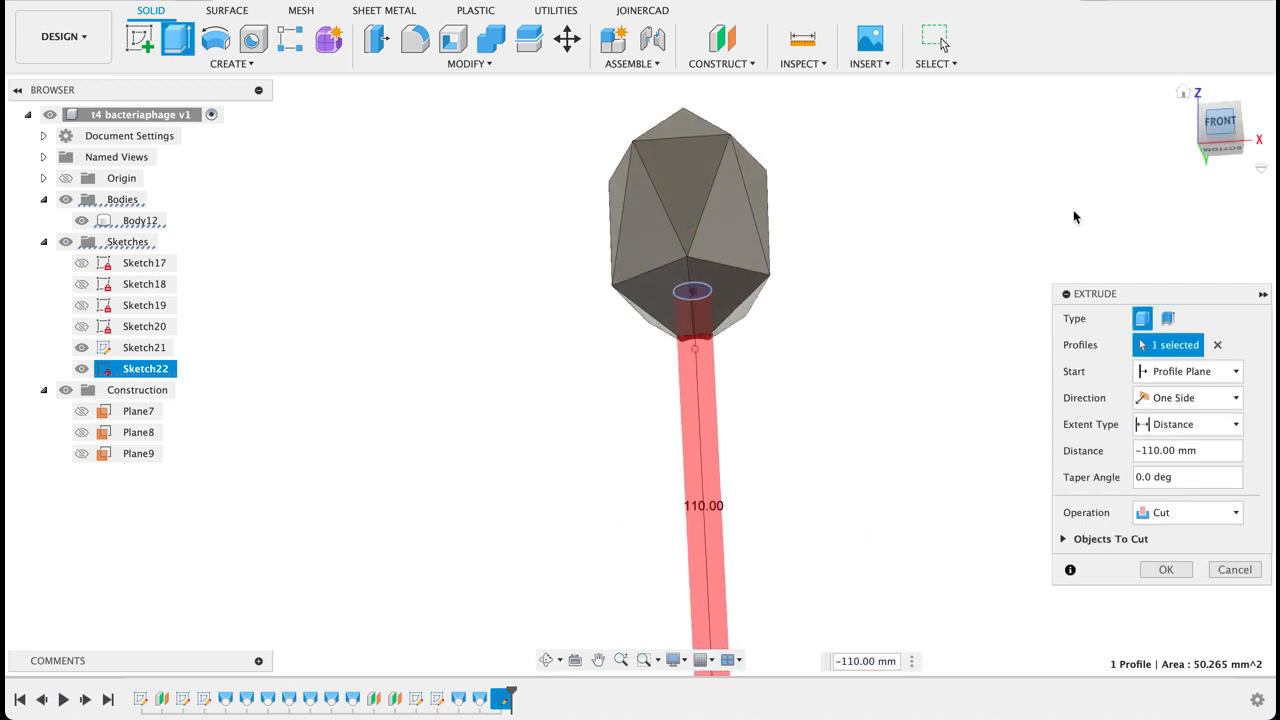
{"action": "scroll", "coordinate": [914, 305], "scroll_direction": "down", "scroll_amount": 4}
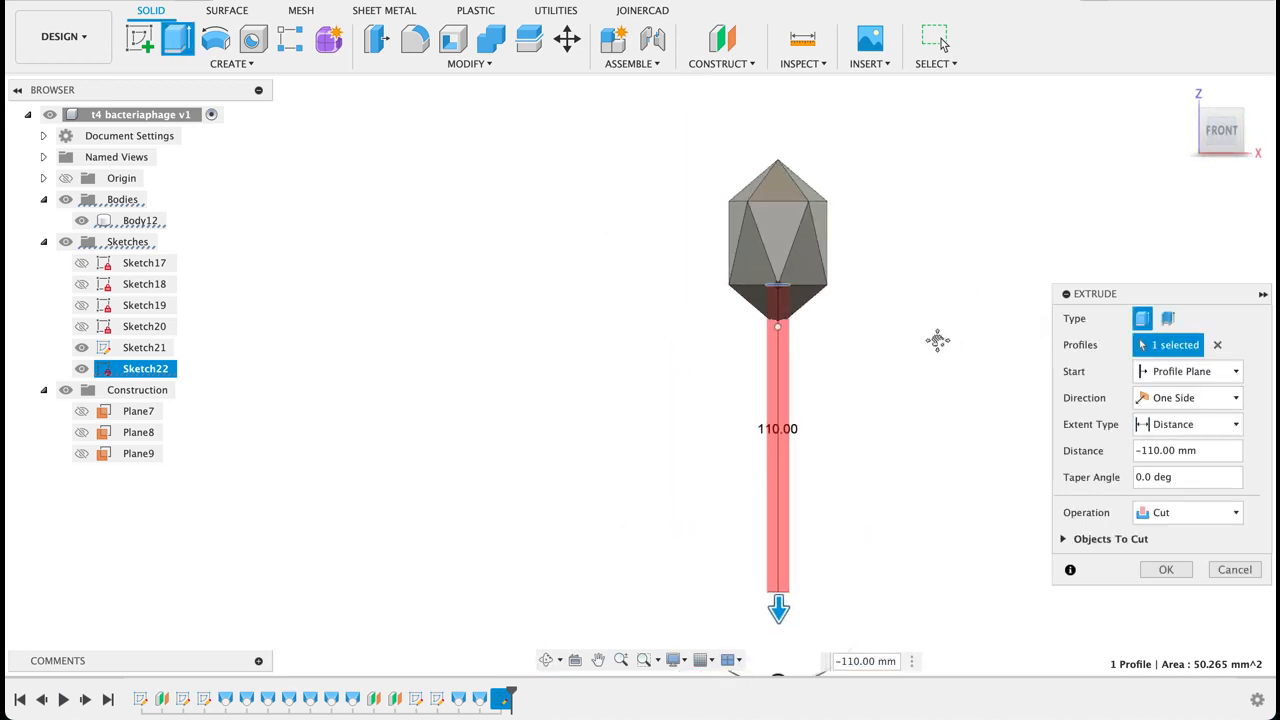
{"action": "middle_click_drag", "start_coordinate": [813, 305], "coordinate": [706, 434]}
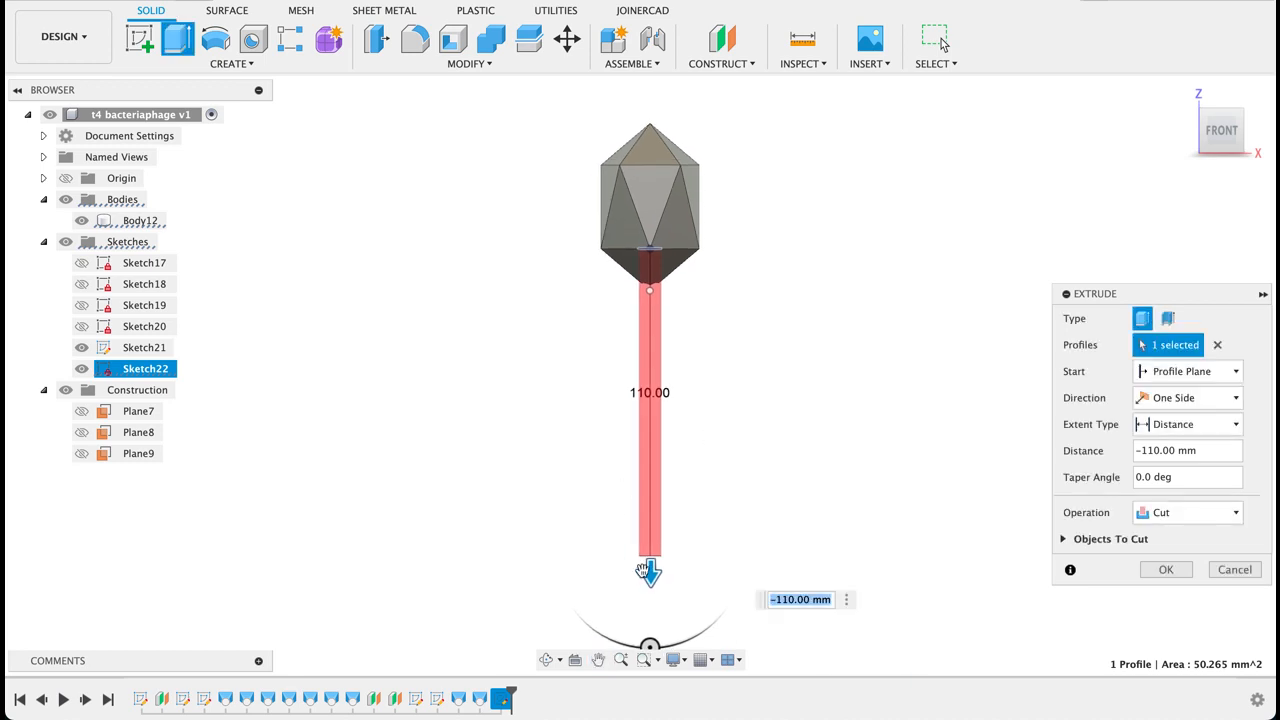
{"action": "left_click_drag", "start_coordinate": [649, 568], "coordinate": [650, 545]}
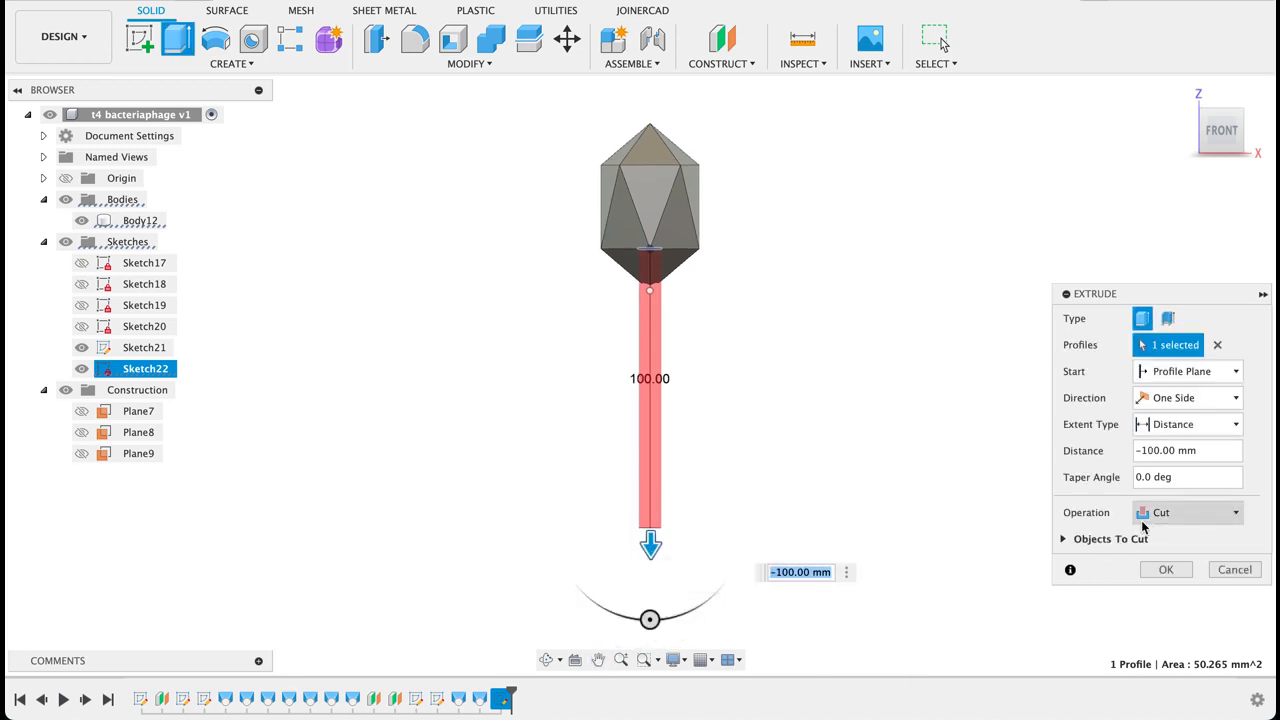
{"action": "left_click", "coordinate": [1157, 514]}
{"action": "left_click", "coordinate": [1170, 537]}
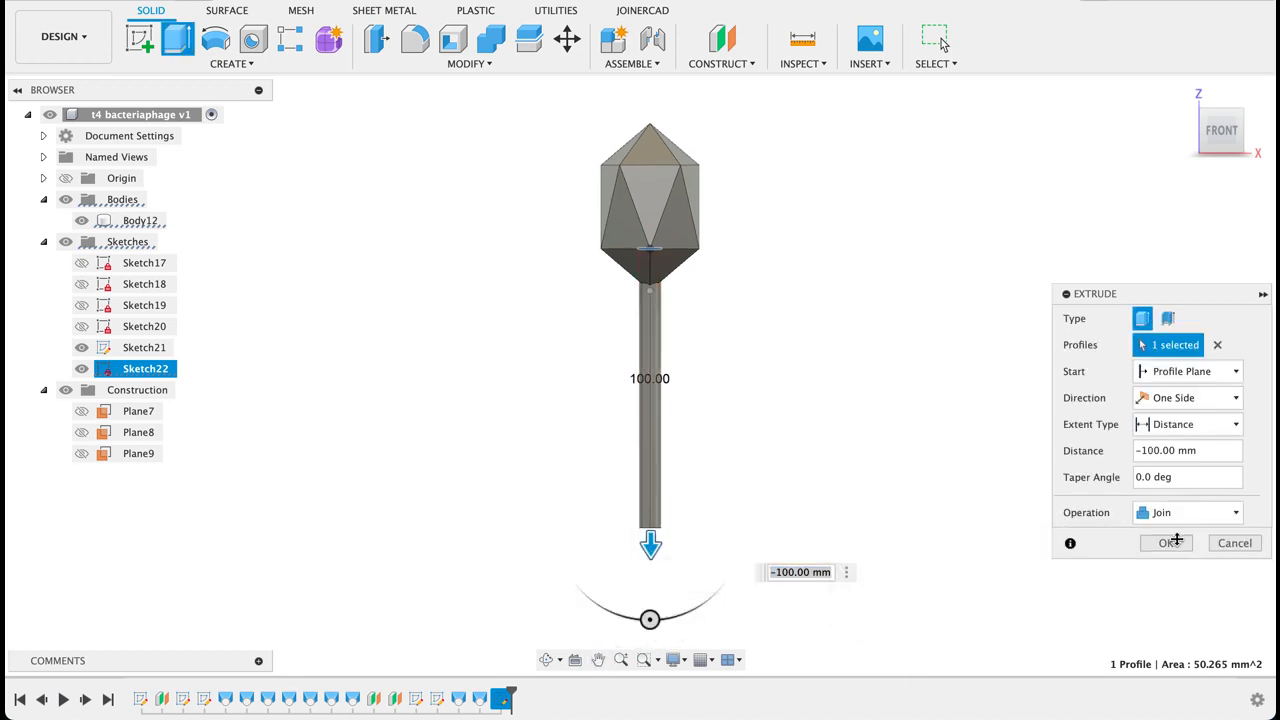
{"action": "left_click", "coordinate": [1178, 546]}
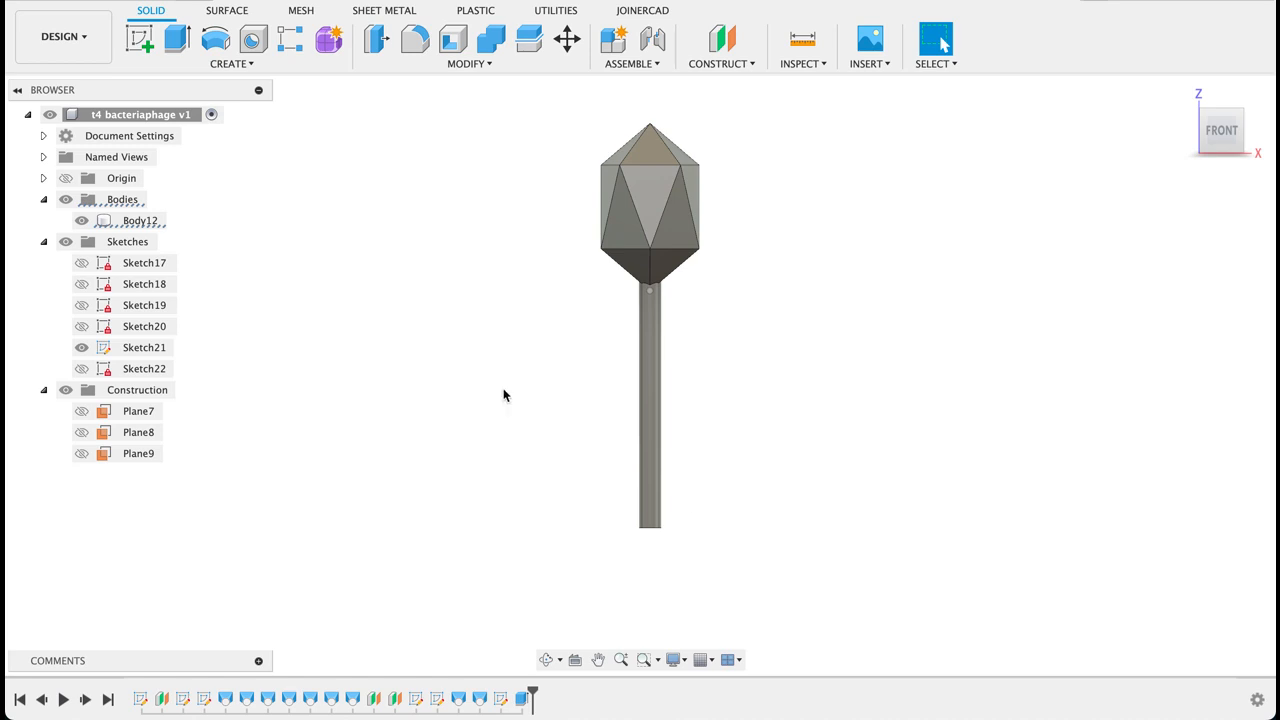
Start a coil on the tail shaft's bottom end face with a 10 mm diameter base circle centred on the shaft.
{"action": "left_click", "coordinate": [233, 63]}
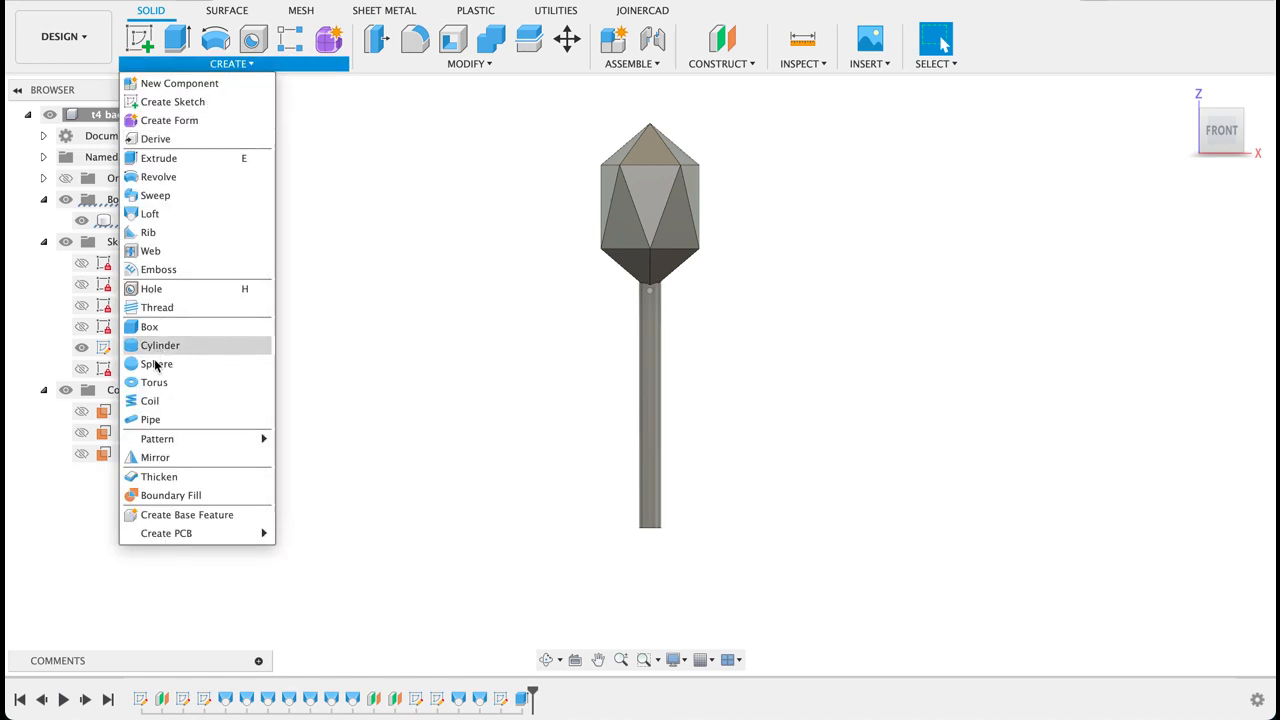
{"action": "left_click", "coordinate": [149, 400]}
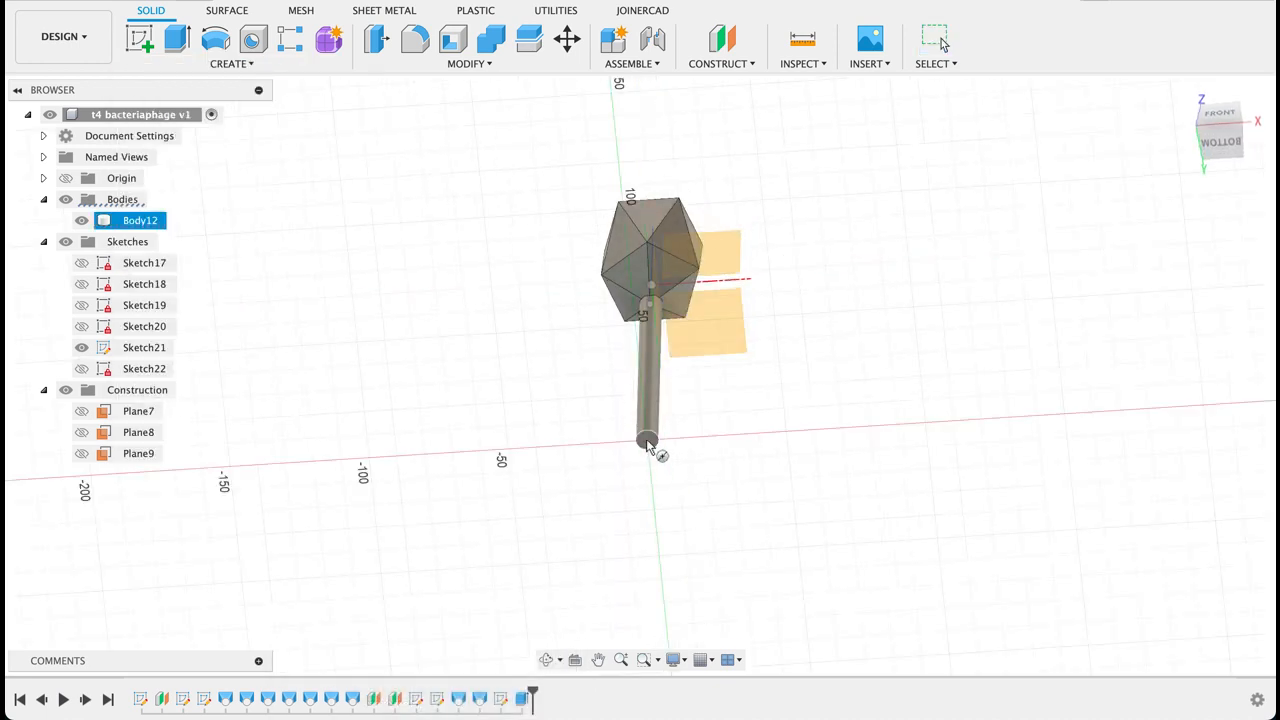
{"action": "left_click", "coordinate": [646, 440]}
{"action": "scroll", "coordinate": [650, 448], "scroll_direction": "up", "scroll_amount": 2}
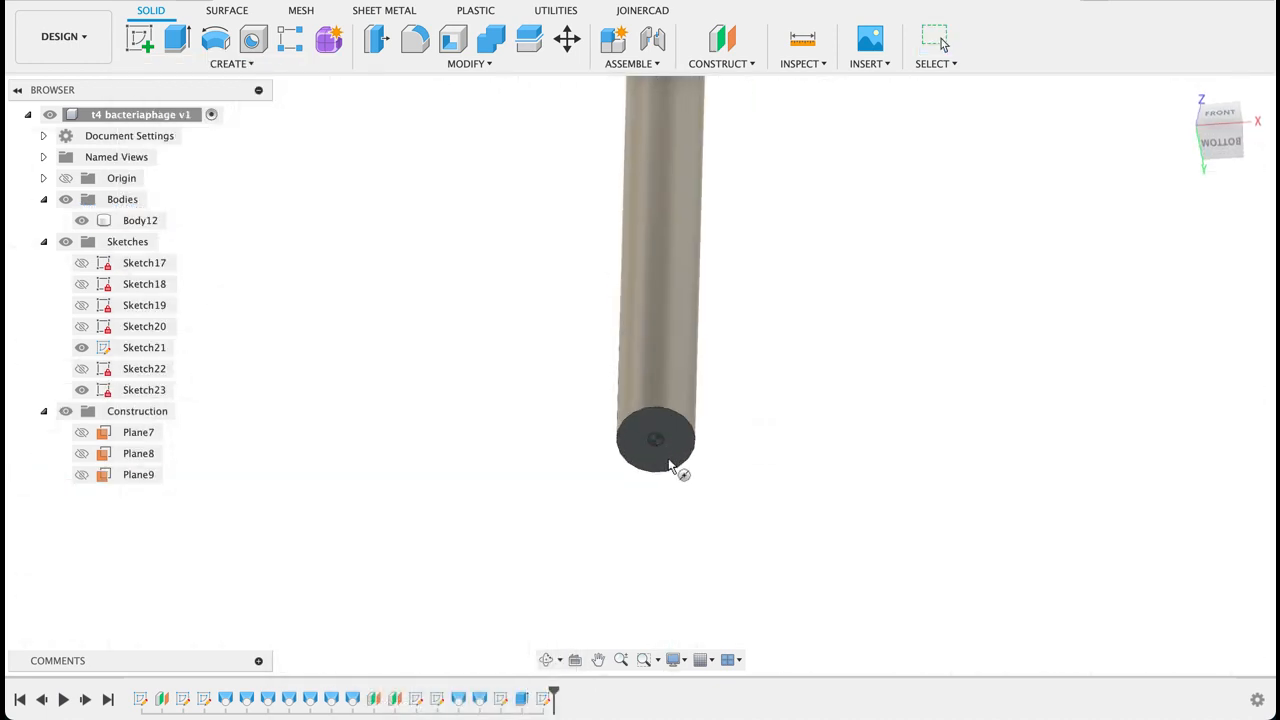
{"action": "left_click", "coordinate": [656, 442]}
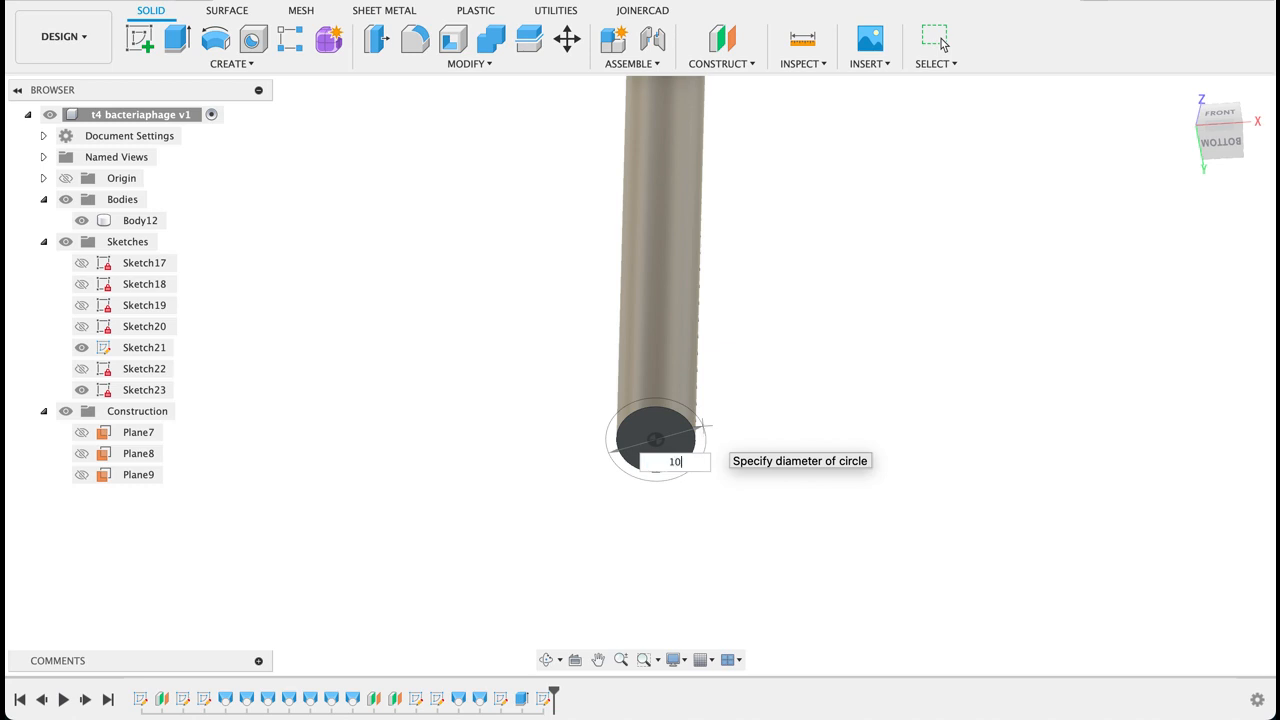
{"action": "type", "text": "10"}
{"action": "key", "text": "Return"}
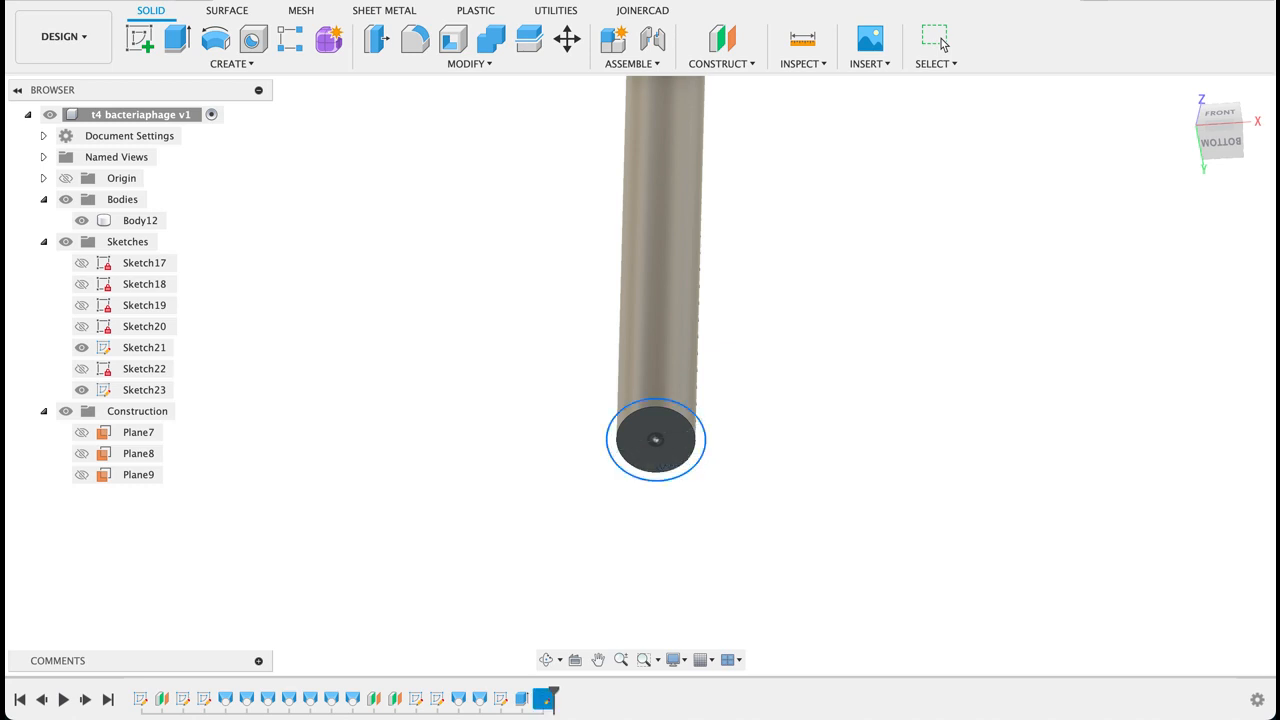
Direct the coil up around the tail shaft with a height of -100 mm and make it a New Body.
{"action": "scroll", "coordinate": [737, 366], "scroll_direction": "down", "scroll_amount": 5}
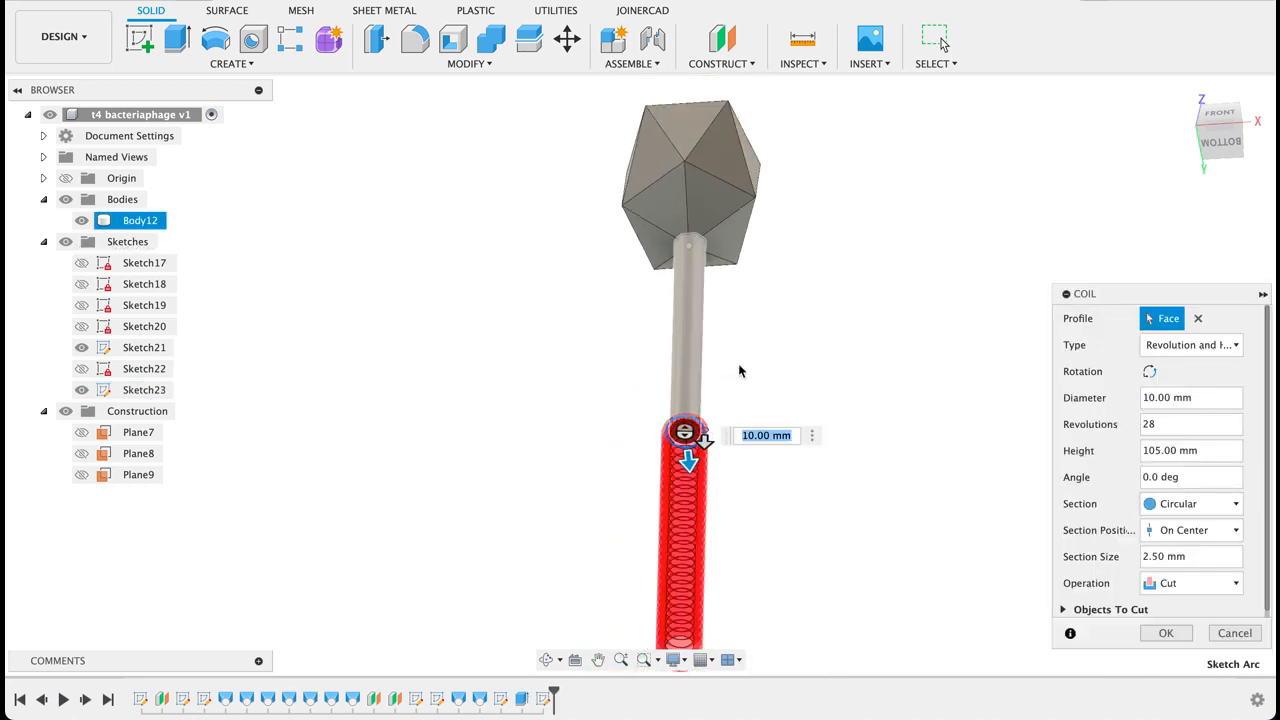
{"action": "middle_click_drag", "start_coordinate": [741, 395], "coordinate": [743, 403], "text": "shift"}
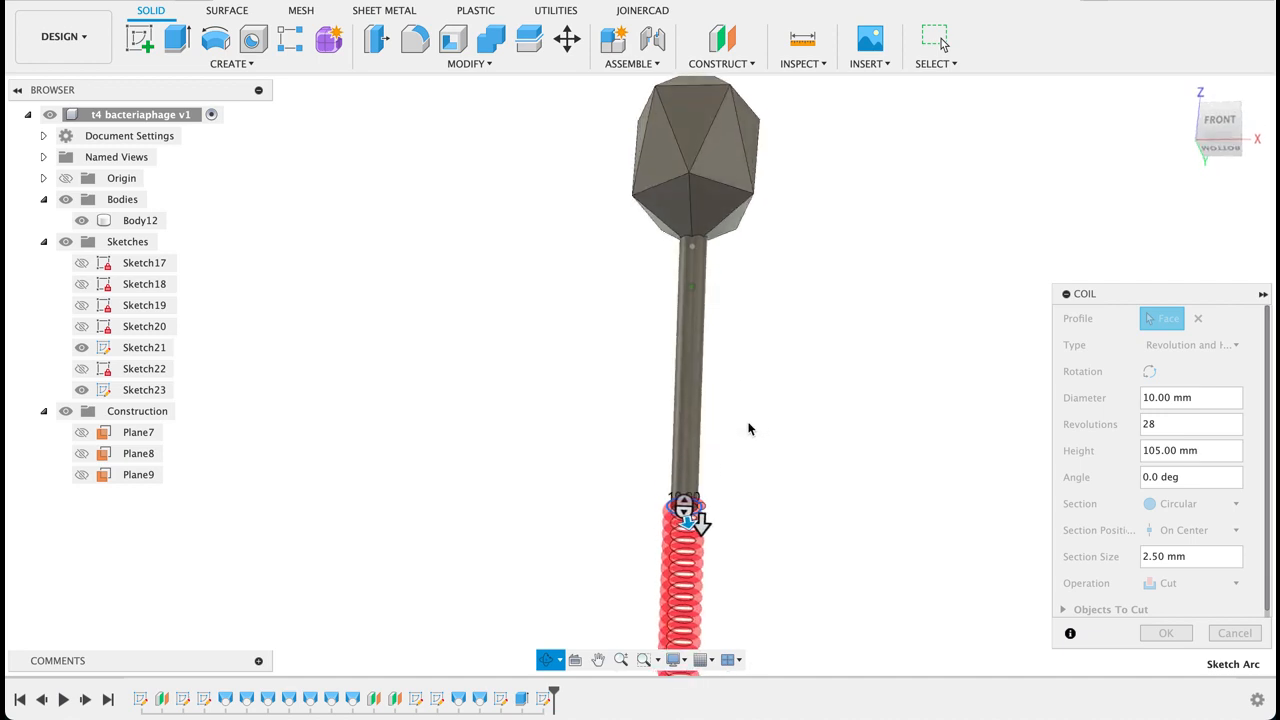
{"action": "scroll", "coordinate": [946, 443], "scroll_direction": "down", "scroll_amount": 3}
{"action": "scroll", "coordinate": [803, 487], "scroll_direction": "down", "scroll_amount": 1}
{"action": "middle_click_drag", "start_coordinate": [815, 455], "coordinate": [804, 413]}
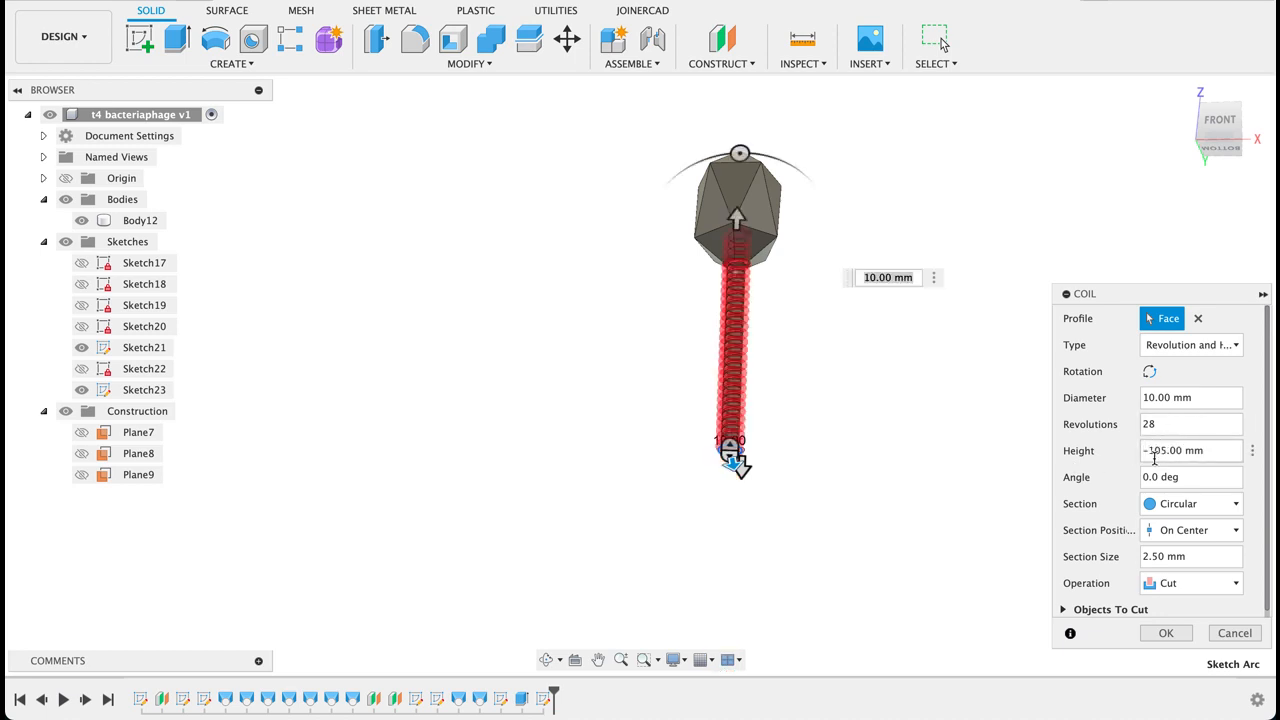
{"action": "middle_click_drag", "start_coordinate": [860, 203], "coordinate": [860, 240], "text": "shift"}
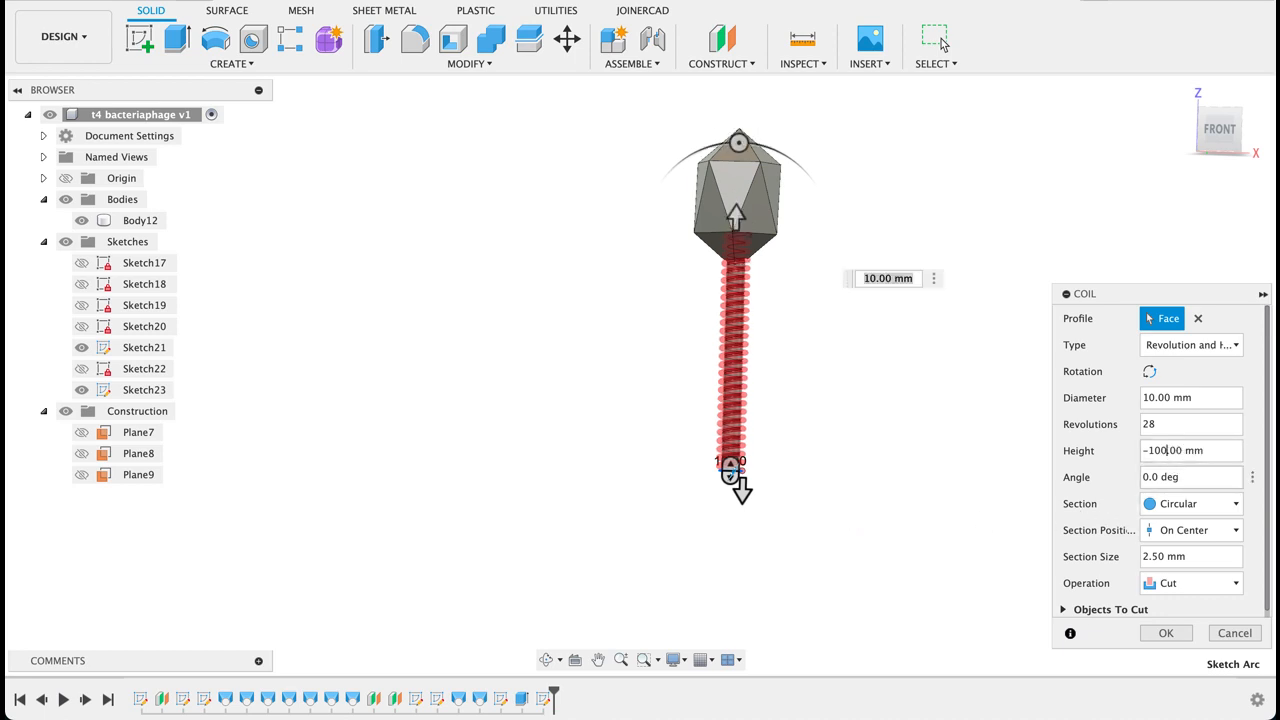
{"action": "left_click", "coordinate": [1186, 583]}
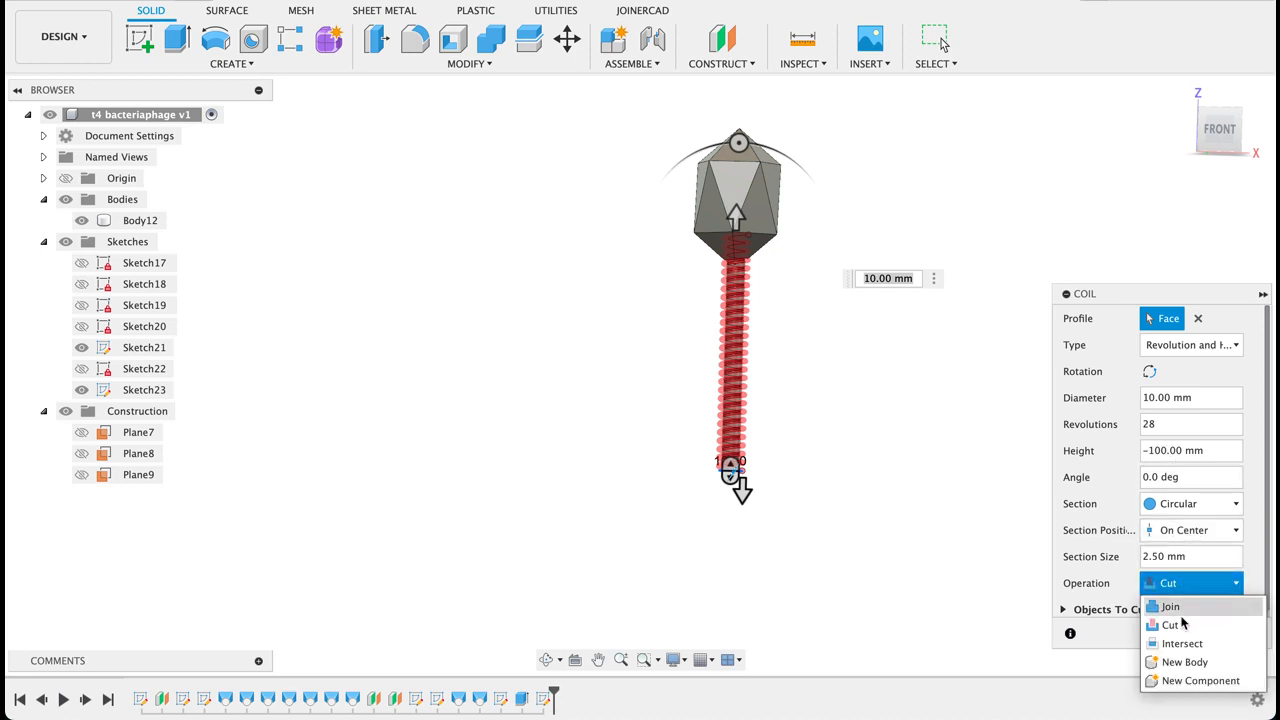
{"action": "left_click", "coordinate": [1180, 662]}
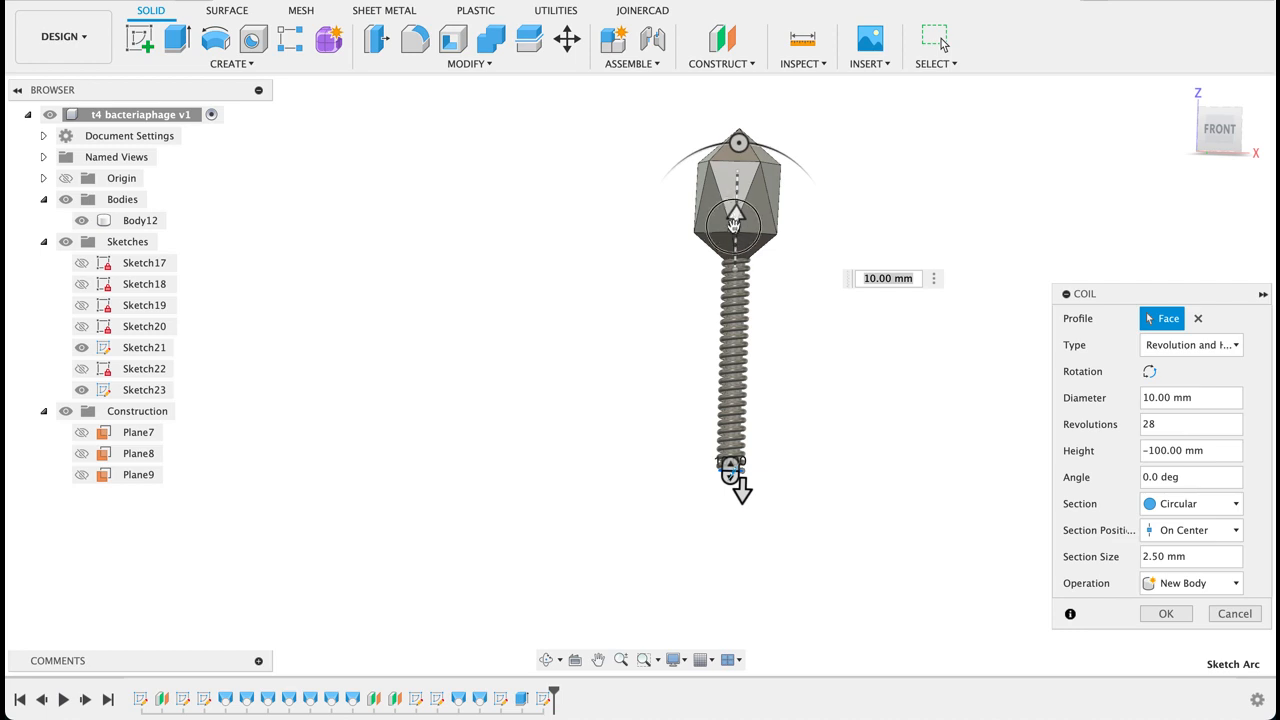
Set the coil's height to -95 mm and its revolutions to 30, and complete the coil.
{"action": "left_click_drag", "start_coordinate": [733, 222], "coordinate": [752, 199]}
{"action": "scroll", "coordinate": [718, 318], "scroll_direction": "up", "scroll_amount": 3}
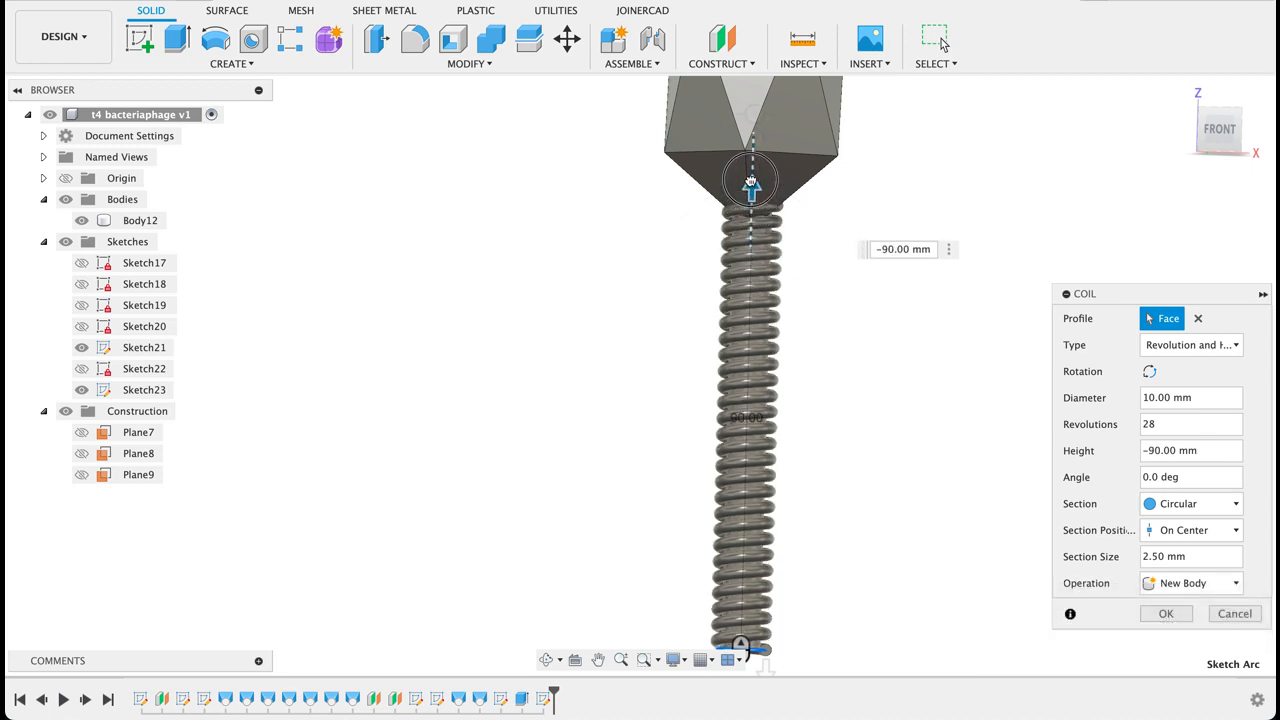
{"action": "left_click_drag", "start_coordinate": [750, 185], "coordinate": [750, 176]}
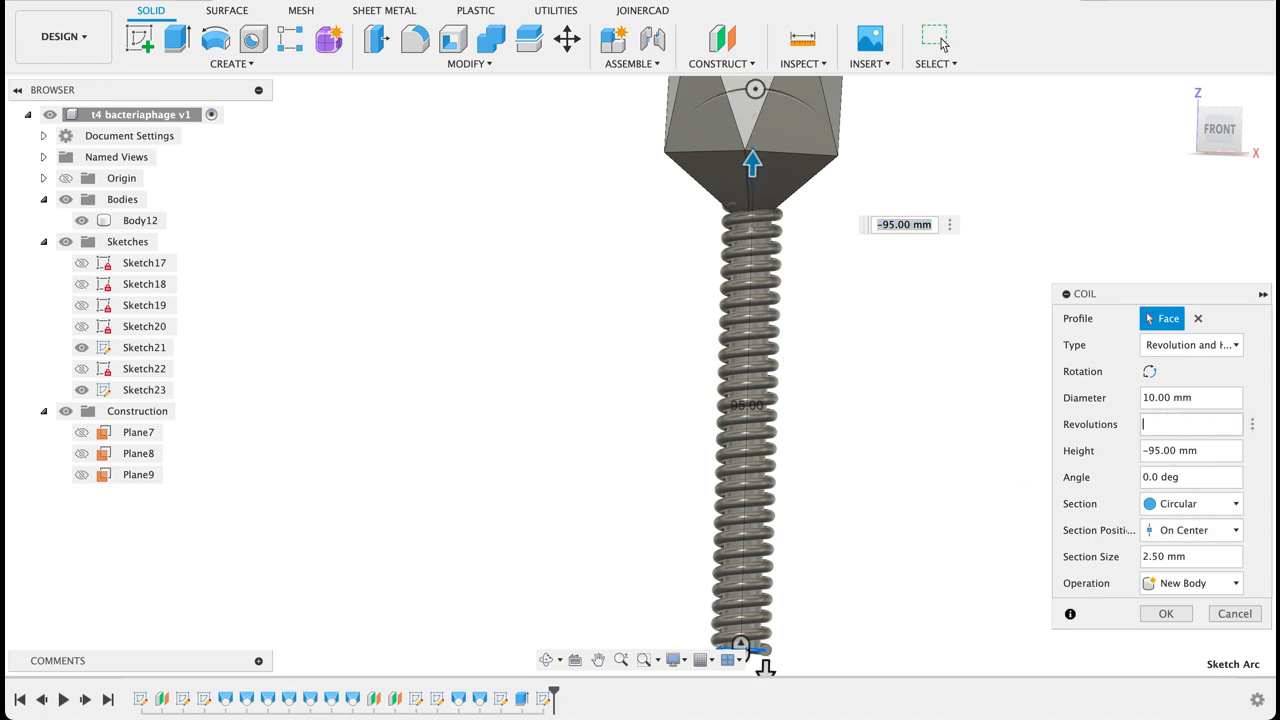
{"action": "key", "text": "Return"}
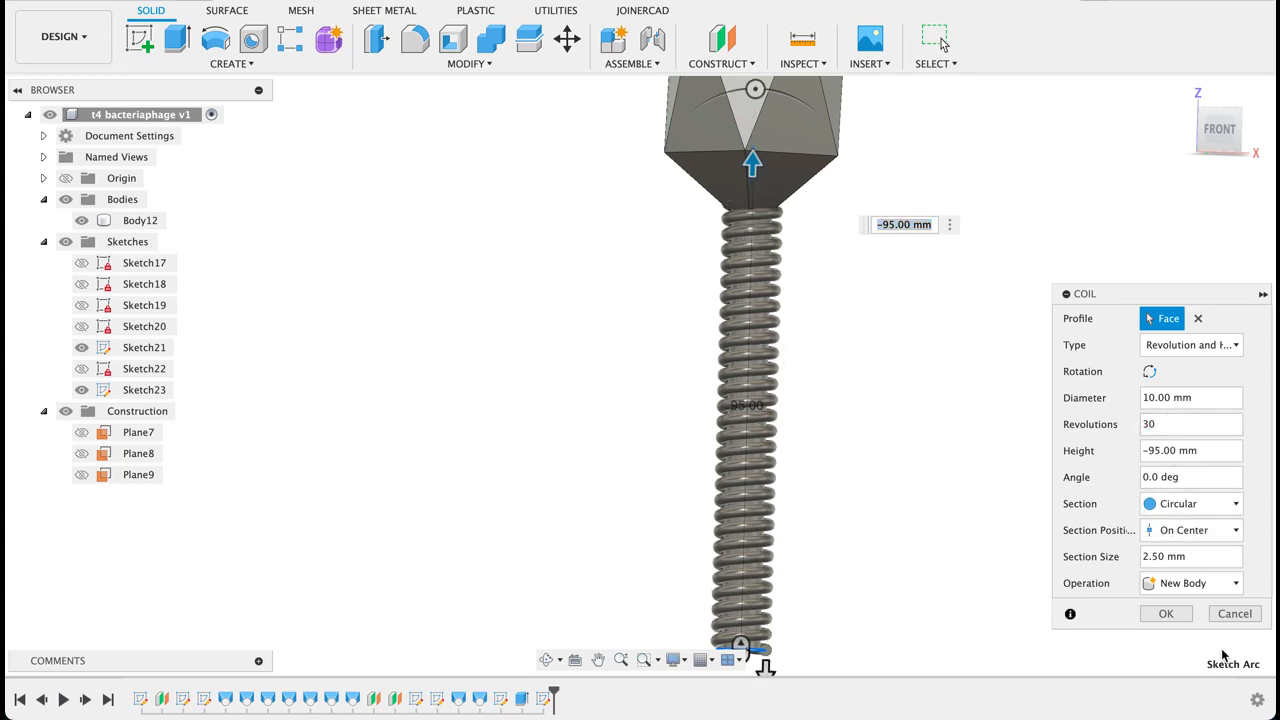
{"action": "left_click", "coordinate": [1167, 614]}
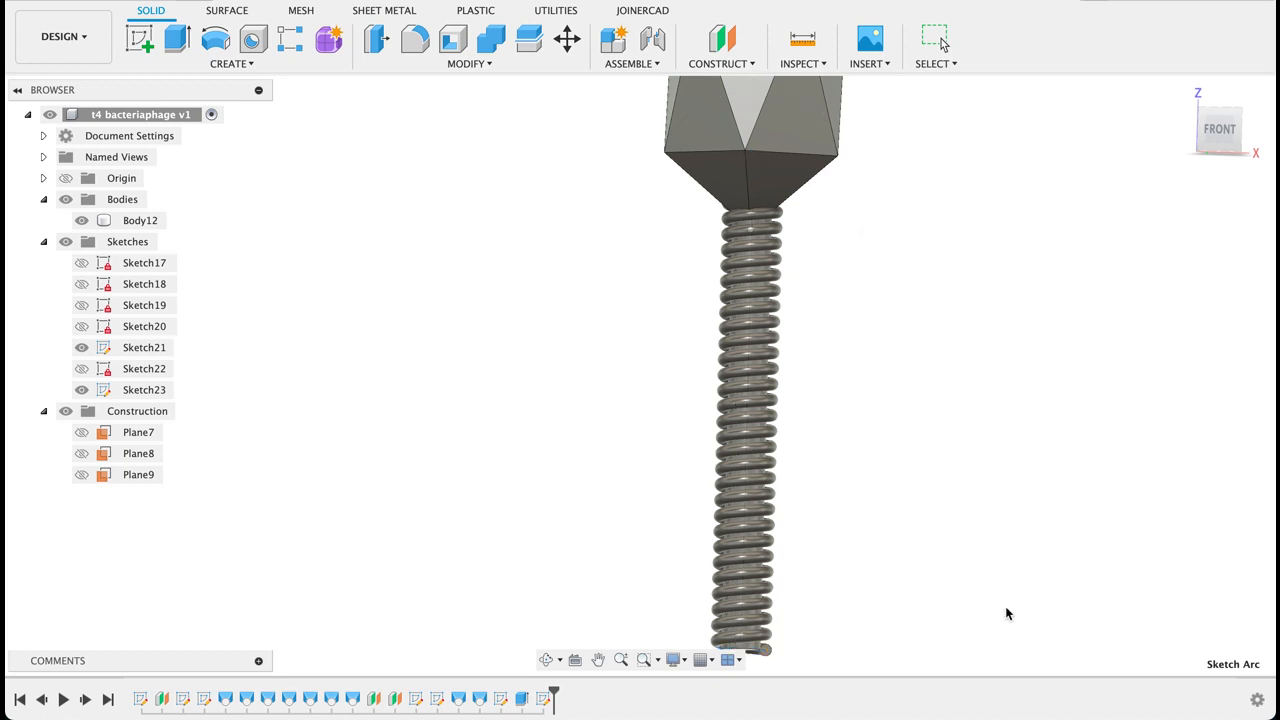
Sketch a 15 mm diameter circle centred on the tail shaft's bottom end face and finish the sketch.
{"action": "scroll", "coordinate": [994, 587], "scroll_direction": "down", "scroll_amount": 5}
{"action": "middle_click_drag", "start_coordinate": [1090, 428], "coordinate": [955, 375]}
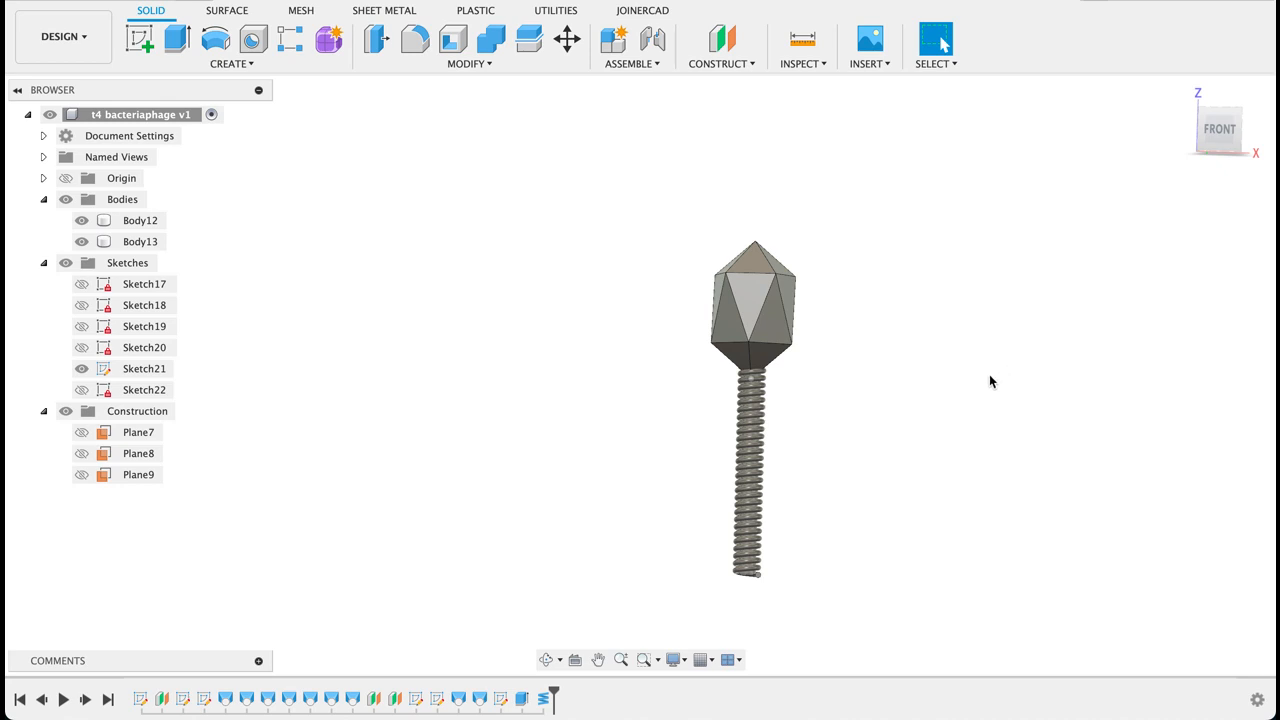
{"action": "mouse_move", "coordinate": [975, 410]}
{"action": "middle_mouse_down", "text": "shift"}
{"action": "mouse_move", "coordinate": [969, 294]}
{"action": "mouse_move", "coordinate": [963, 309]}
{"action": "middle_mouse_up", "text": "shift"}
{"action": "key", "text": "c"}
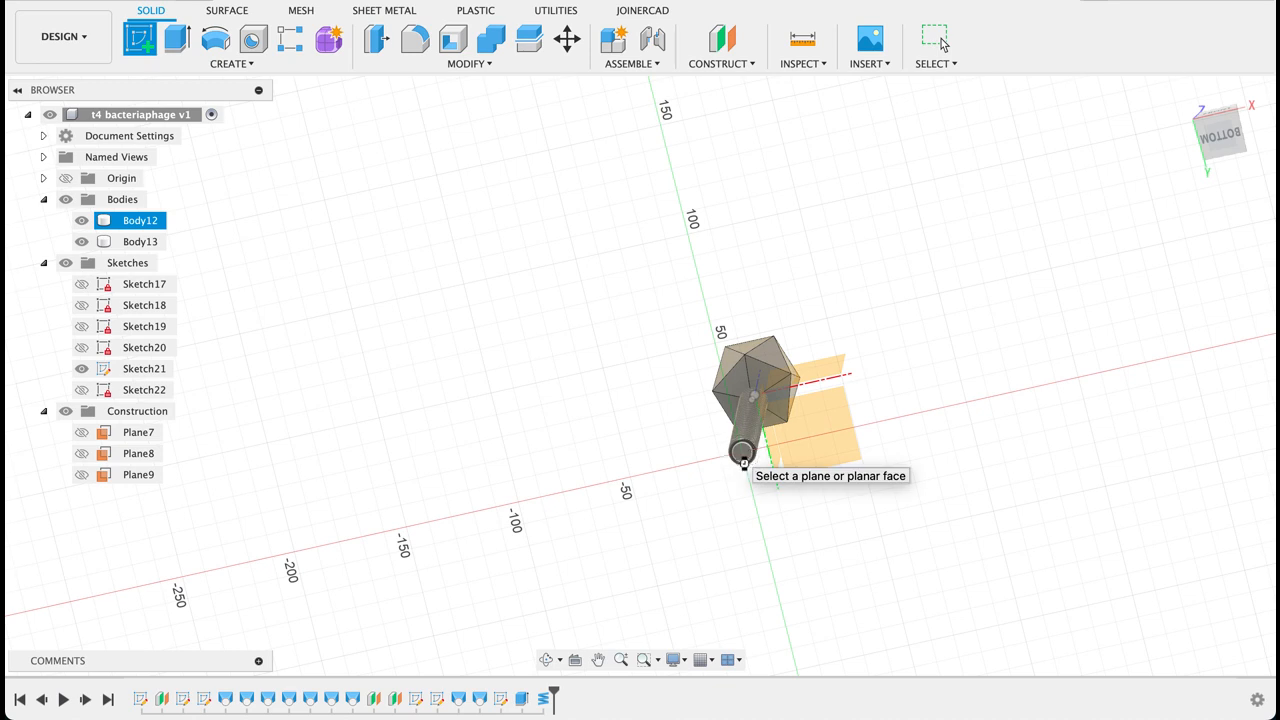
{"action": "left_click", "coordinate": [743, 462]}
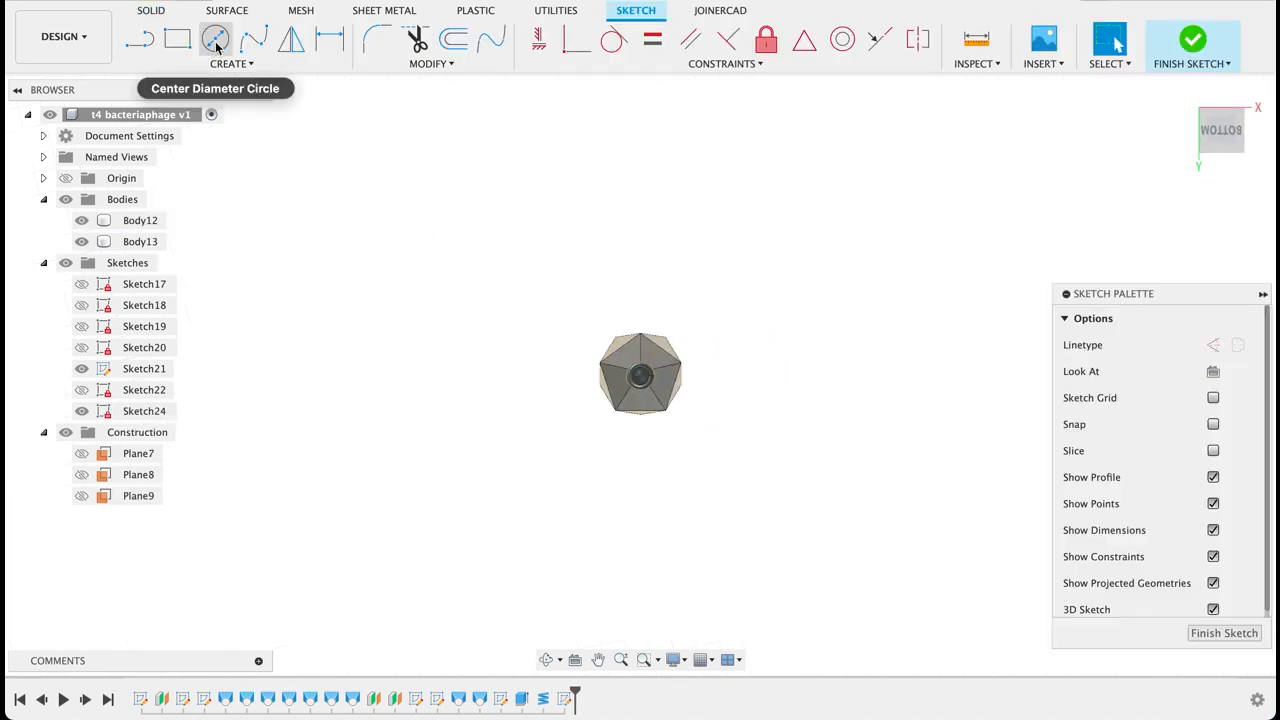
{"action": "left_click", "coordinate": [216, 40]}
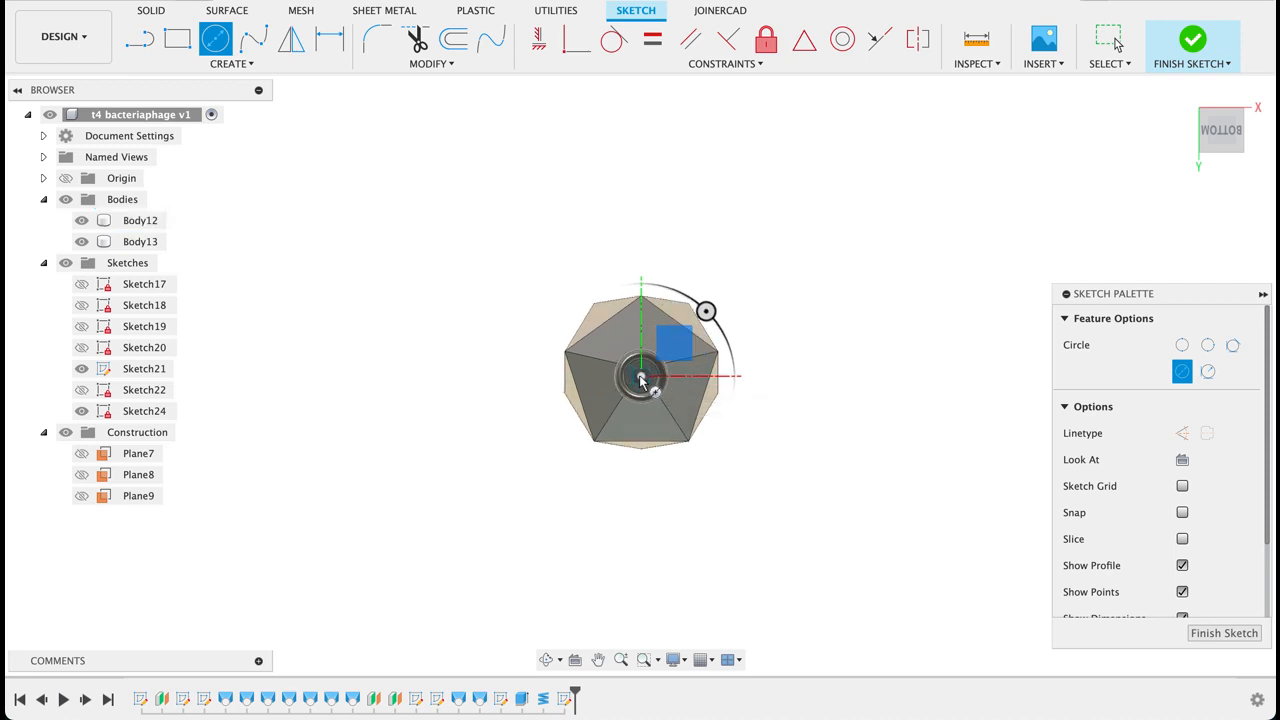
{"action": "left_click", "coordinate": [641, 378]}
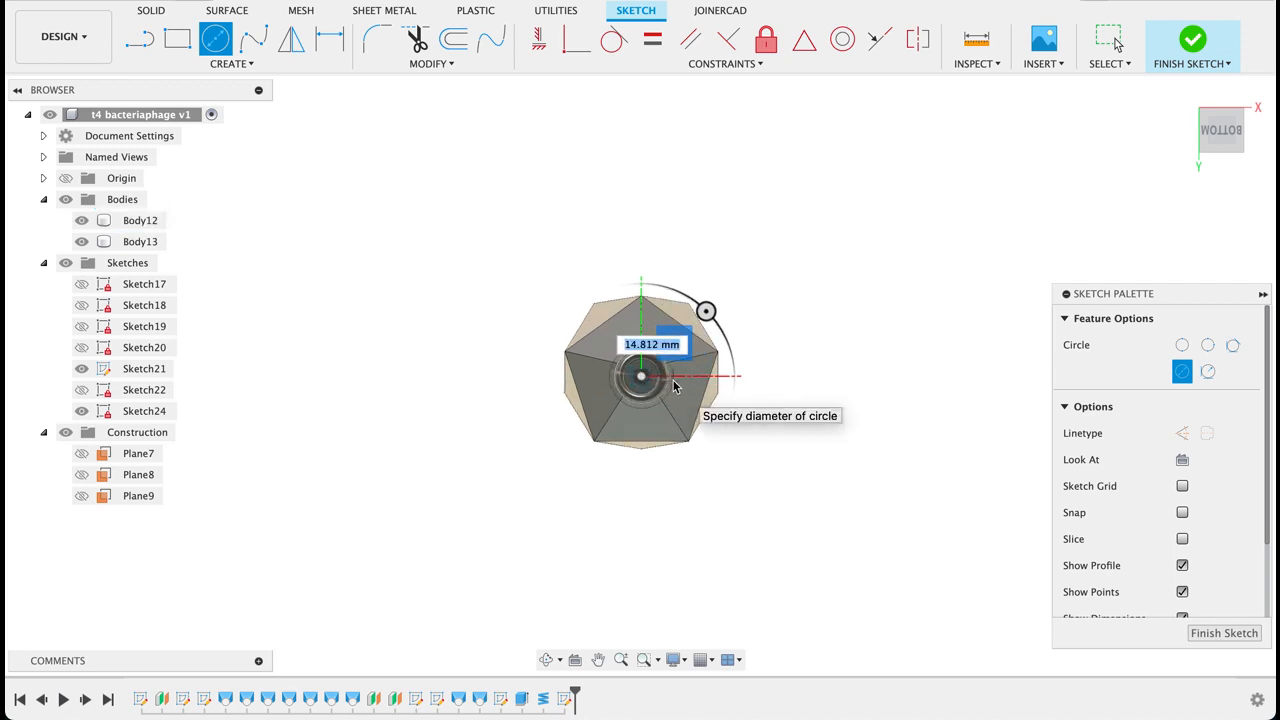
{"action": "key", "text": "Return"}
{"action": "left_click", "coordinate": [1110, 40]}
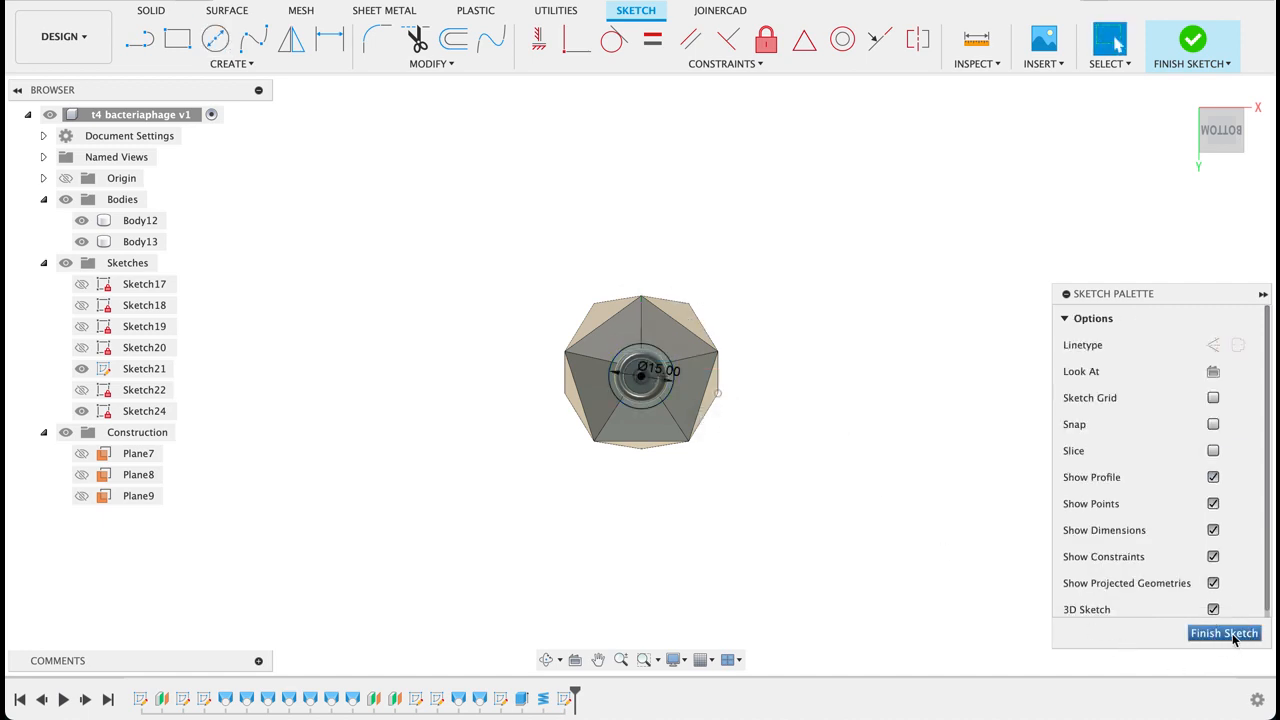
{"action": "left_click", "coordinate": [1233, 636]}
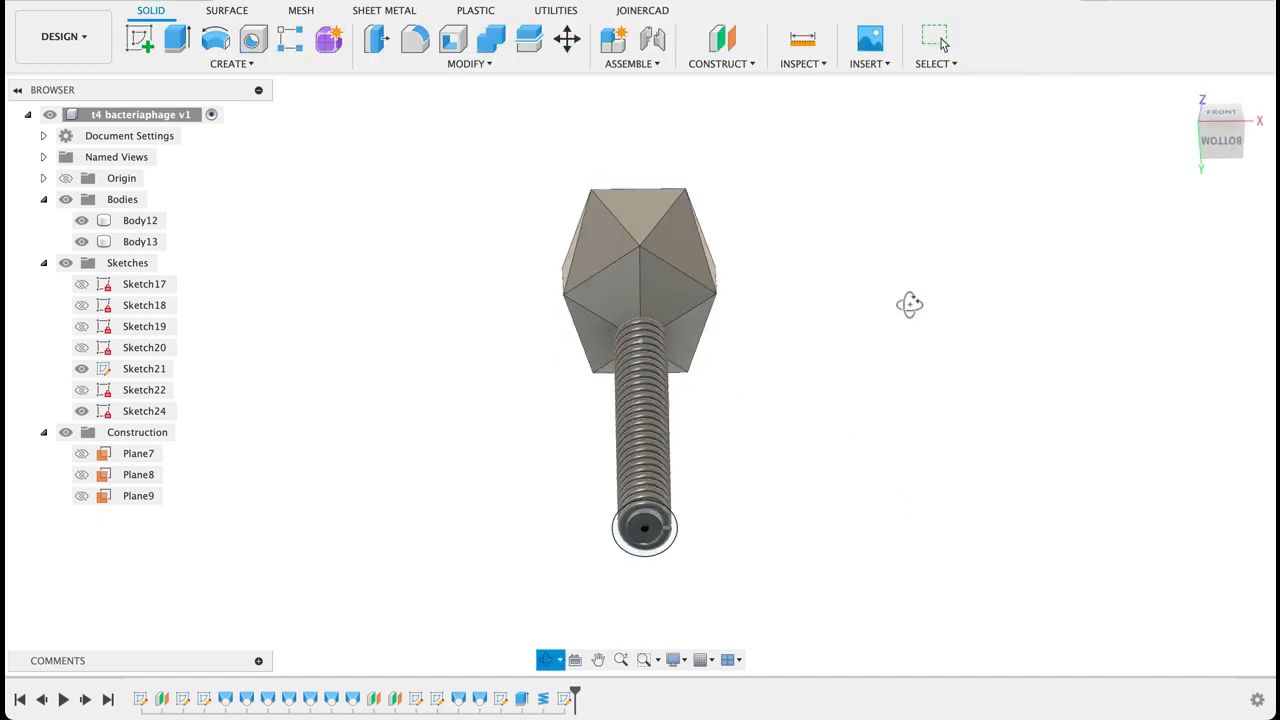
Extrude the two profiles inside the 15 mm circle 5 mm downward as a New Body to form the baseplate.
{"action": "left_click", "coordinate": [185, 40]}
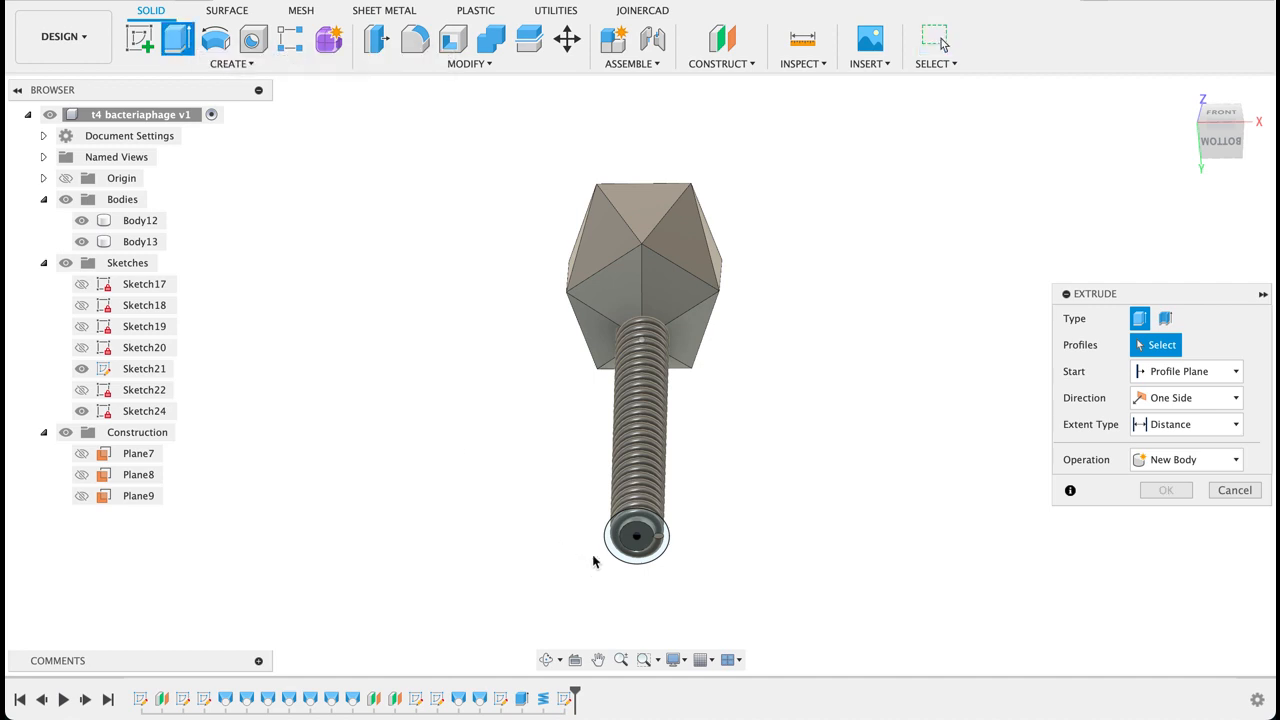
{"action": "left_click", "coordinate": [623, 543]}
{"action": "left_click", "coordinate": [625, 542]}
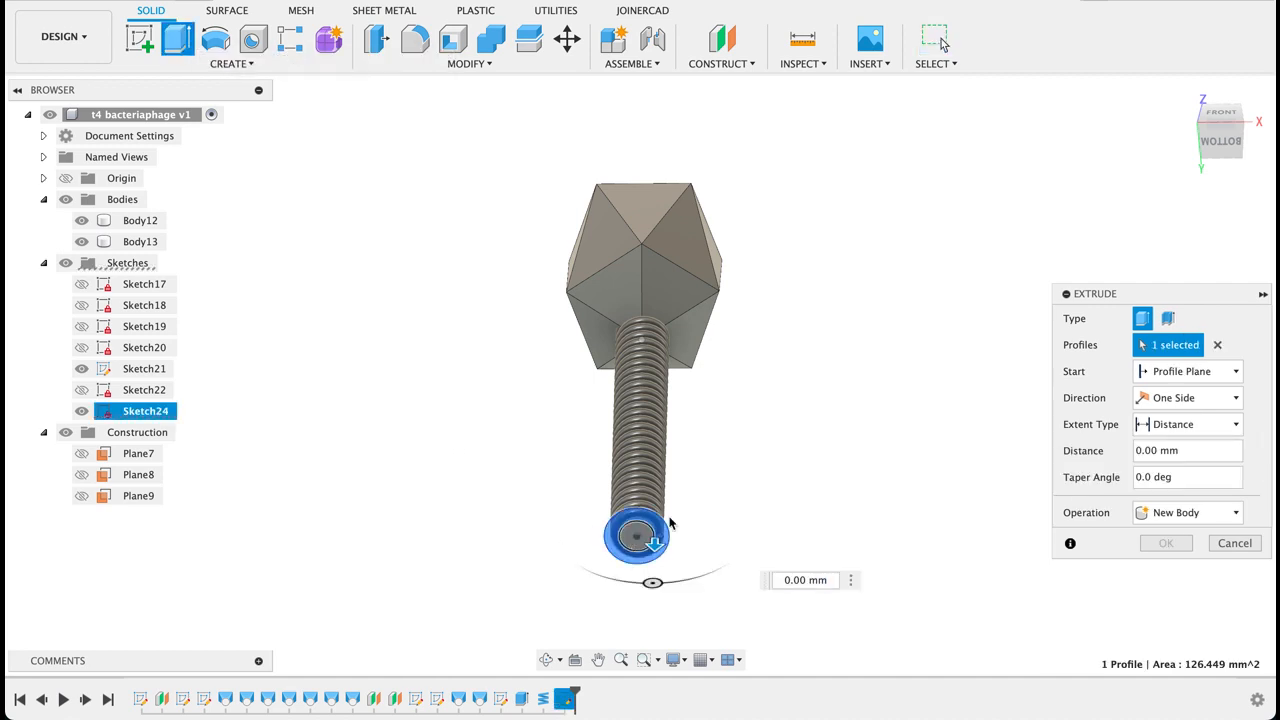
{"action": "middle_click_drag", "start_coordinate": [859, 348], "coordinate": [849, 432], "text": "shift"}
{"action": "middle_click_drag", "start_coordinate": [864, 268], "coordinate": [873, 243]}
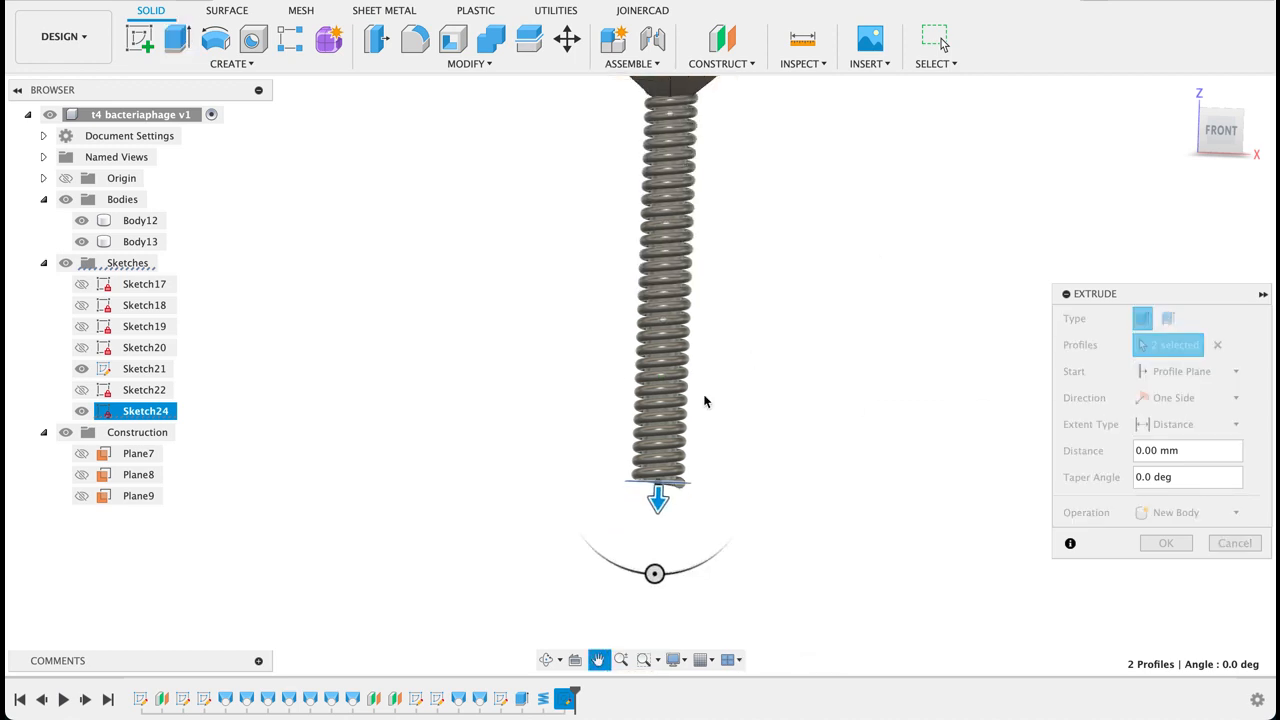
{"action": "mouse_move", "coordinate": [657, 510]}
{"action": "left_mouse_down"}
{"action": "mouse_move", "coordinate": [657, 545]}
{"action": "mouse_move", "coordinate": [656, 520]}
{"action": "left_mouse_up"}
{"action": "left_click", "coordinate": [1201, 520]}
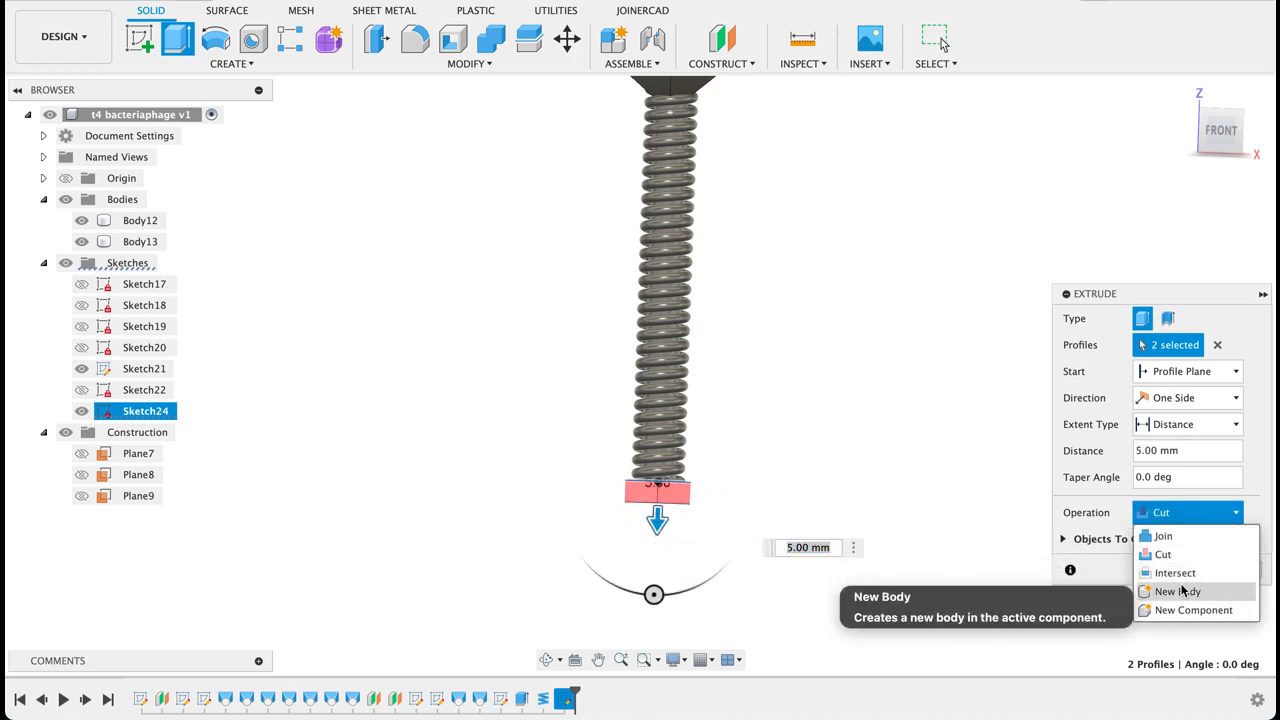
{"action": "left_click", "coordinate": [1180, 589]}
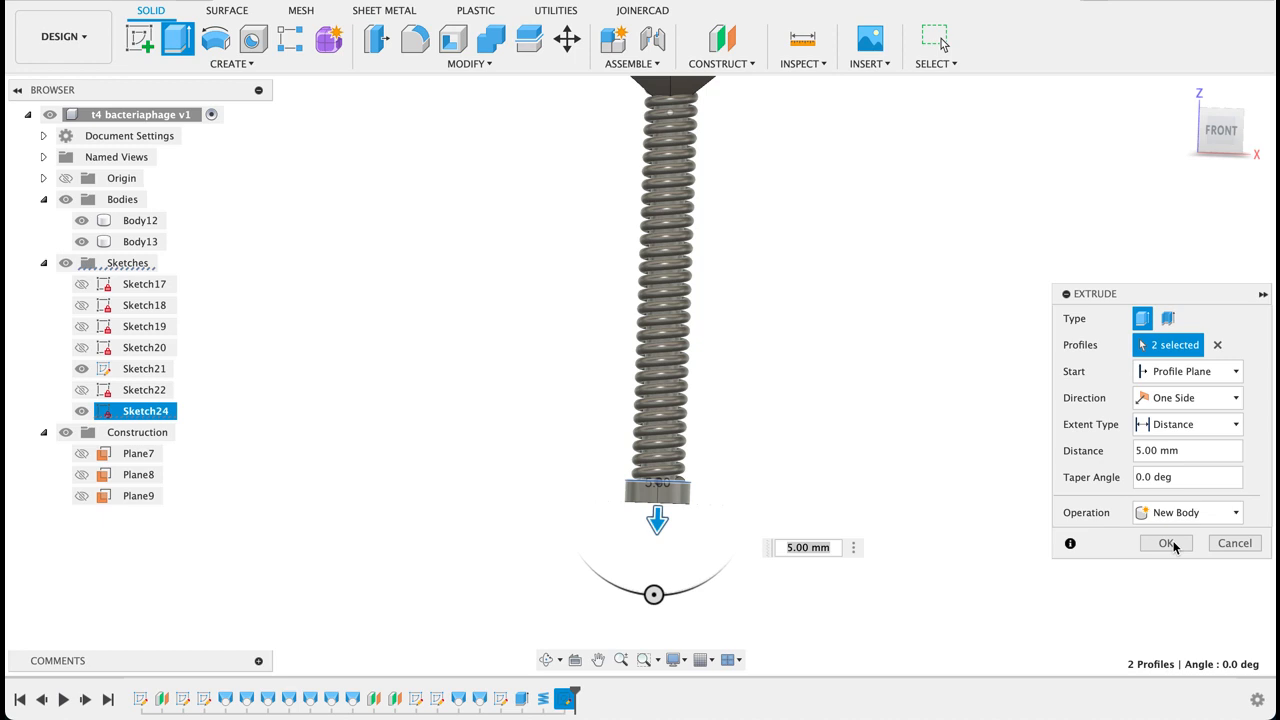
{"action": "left_click", "coordinate": [1170, 544]}
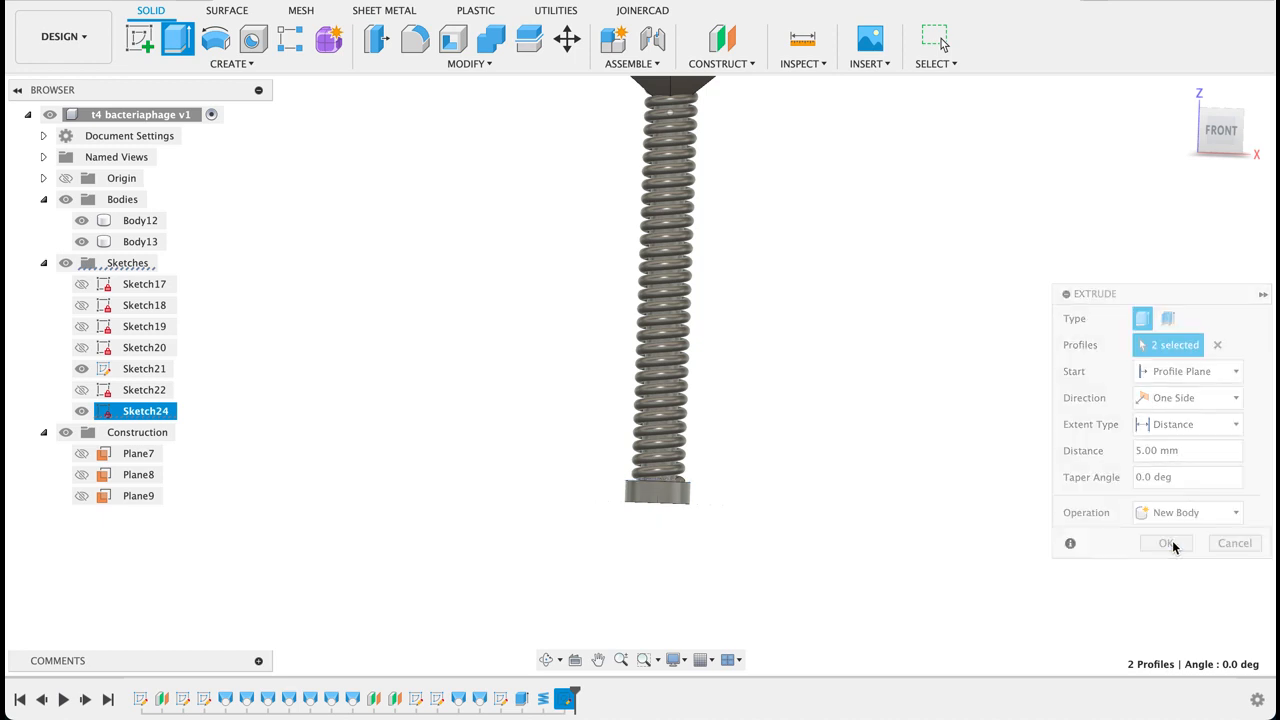
Start a sketch on the vertical front plane through the origin, turn off 3D Sketch, and turn on Slice to section the model.
{"action": "left_click", "coordinate": [1218, 128]}
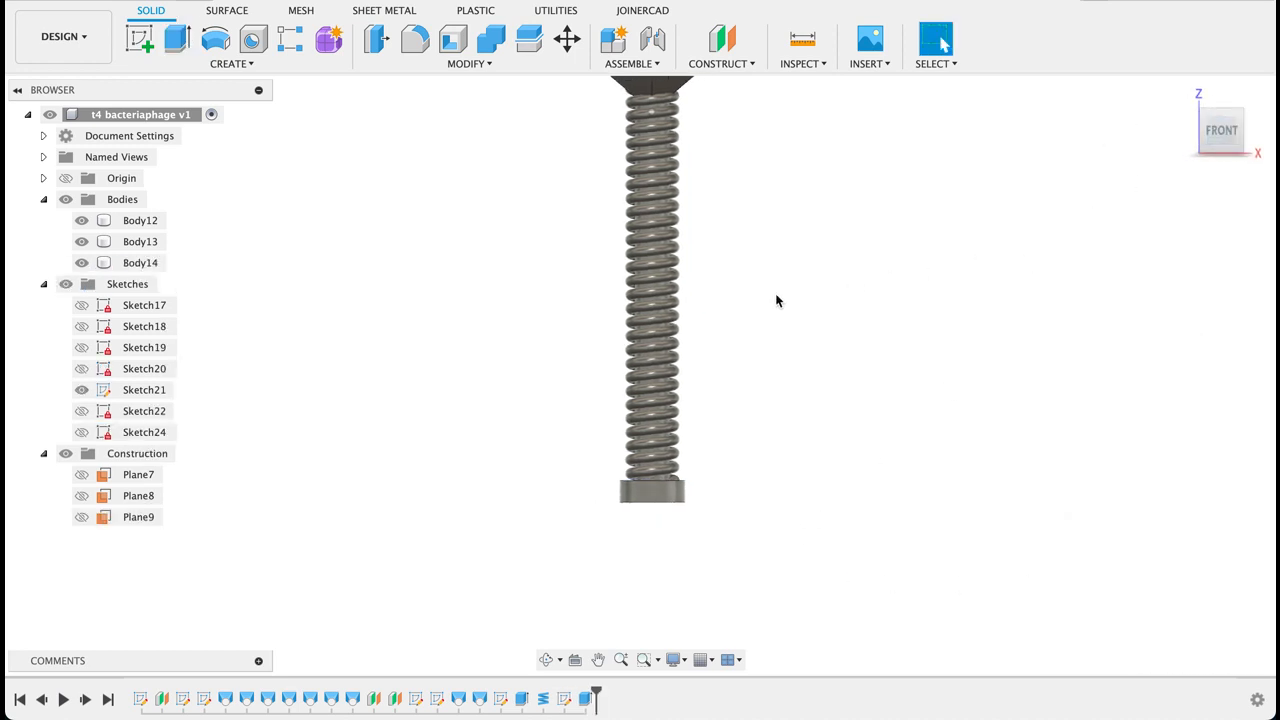
{"action": "left_click", "coordinate": [140, 38]}
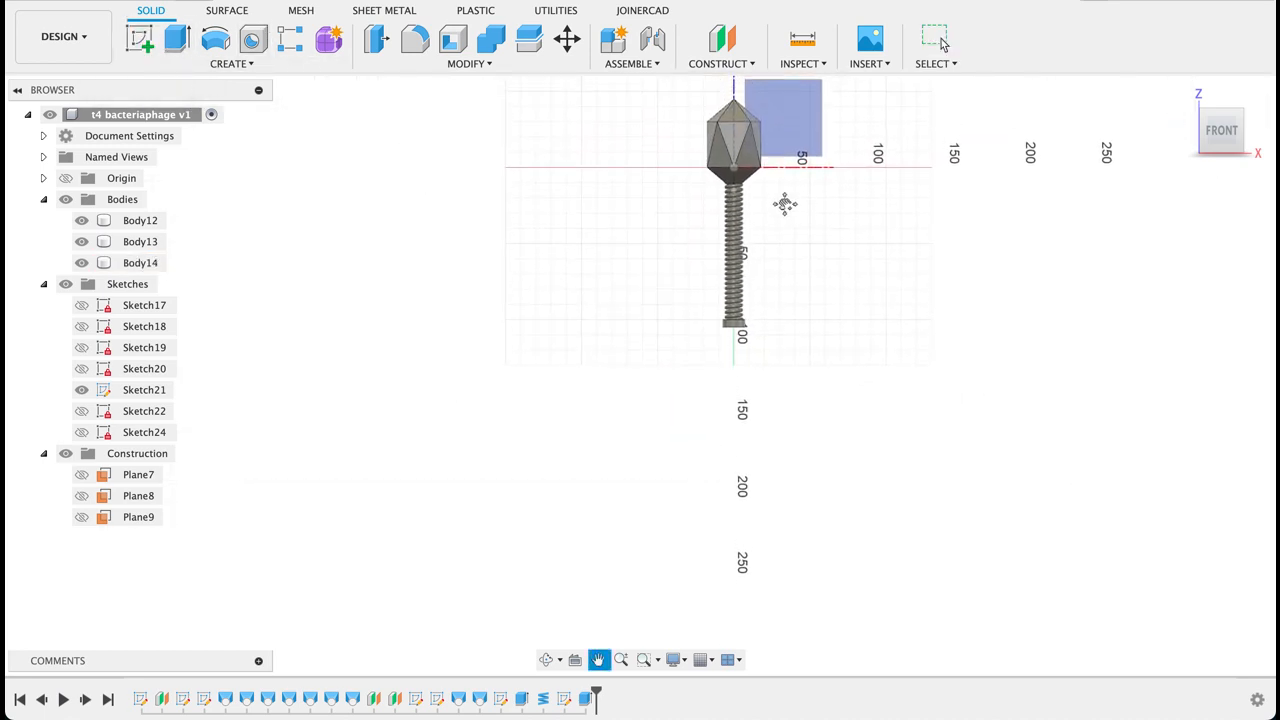
{"action": "left_click", "coordinate": [781, 128]}
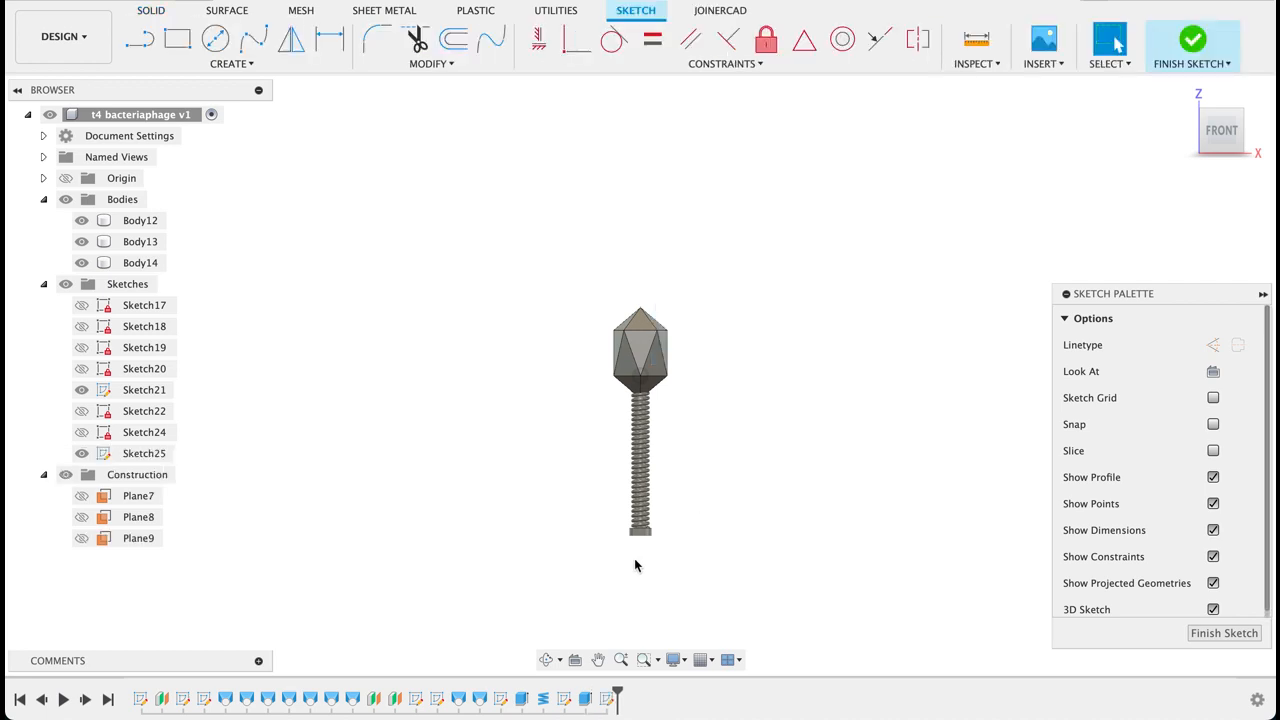
{"action": "scroll", "coordinate": [638, 545], "scroll_direction": "up", "scroll_amount": 6}
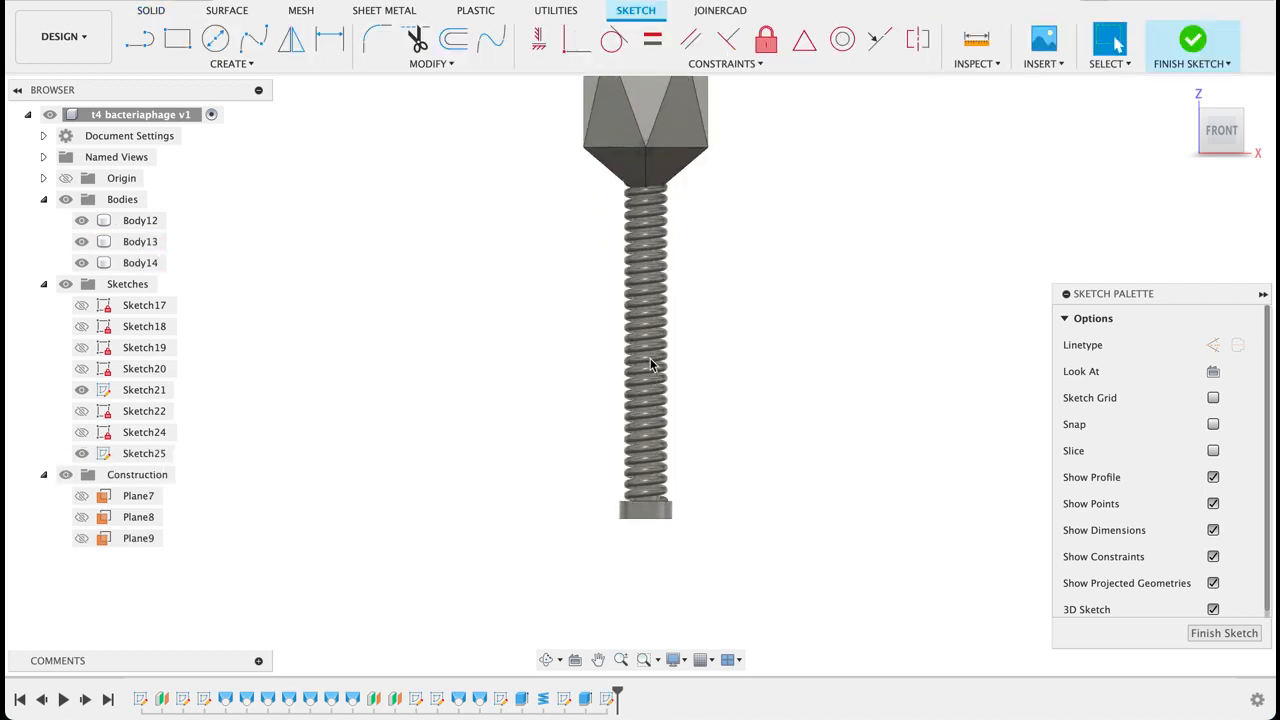
{"action": "scroll", "coordinate": [1190, 575], "scroll_direction": "down", "scroll_amount": 1}
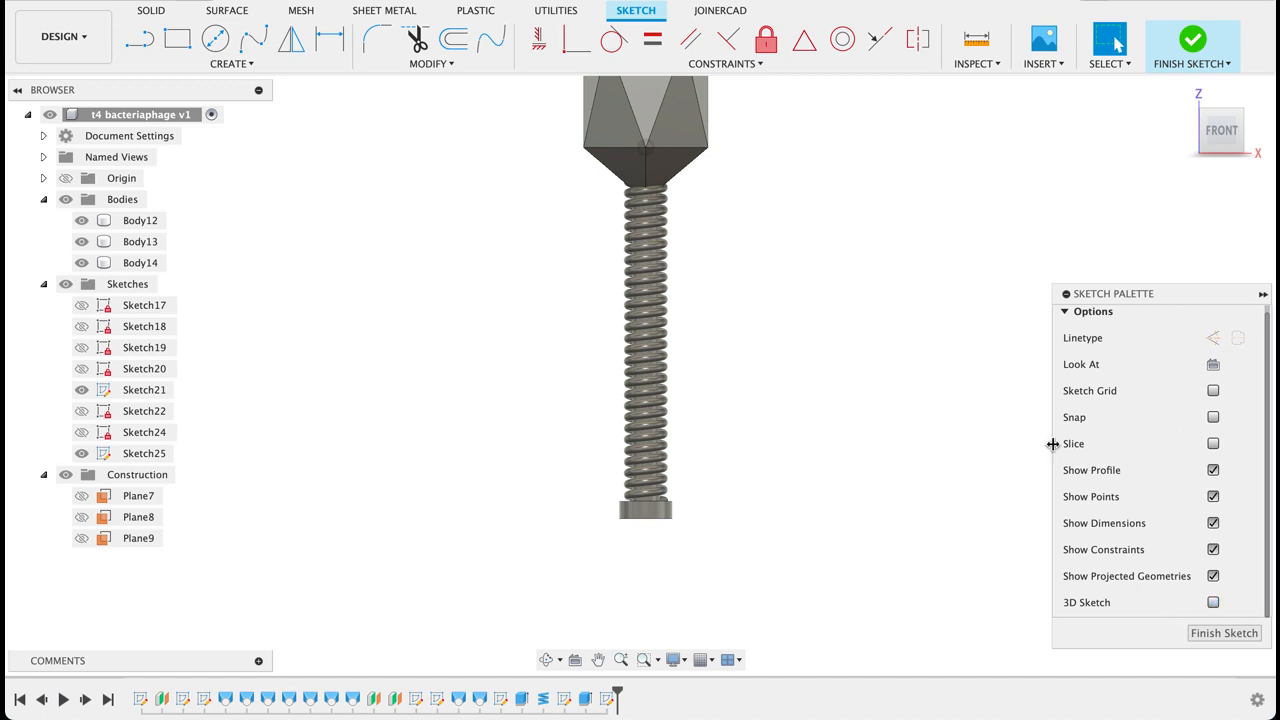
{"action": "left_click", "coordinate": [1213, 444]}
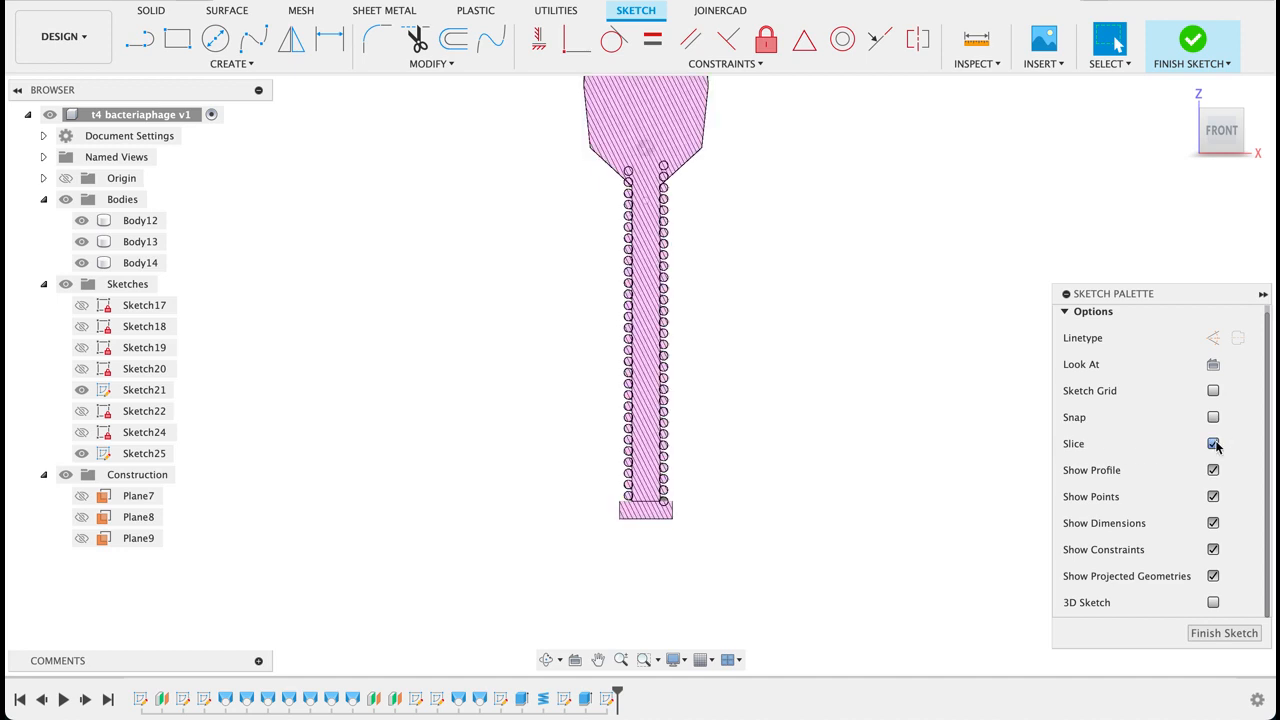
{"action": "mouse_move", "coordinate": [741, 295]}
{"action": "middle_mouse_down"}
{"action": "mouse_move", "coordinate": [740, 423]}
{"action": "mouse_move", "coordinate": [727, 317]}
{"action": "middle_mouse_up"}
{"action": "scroll", "coordinate": [678, 437], "scroll_direction": "up", "scroll_amount": 5}
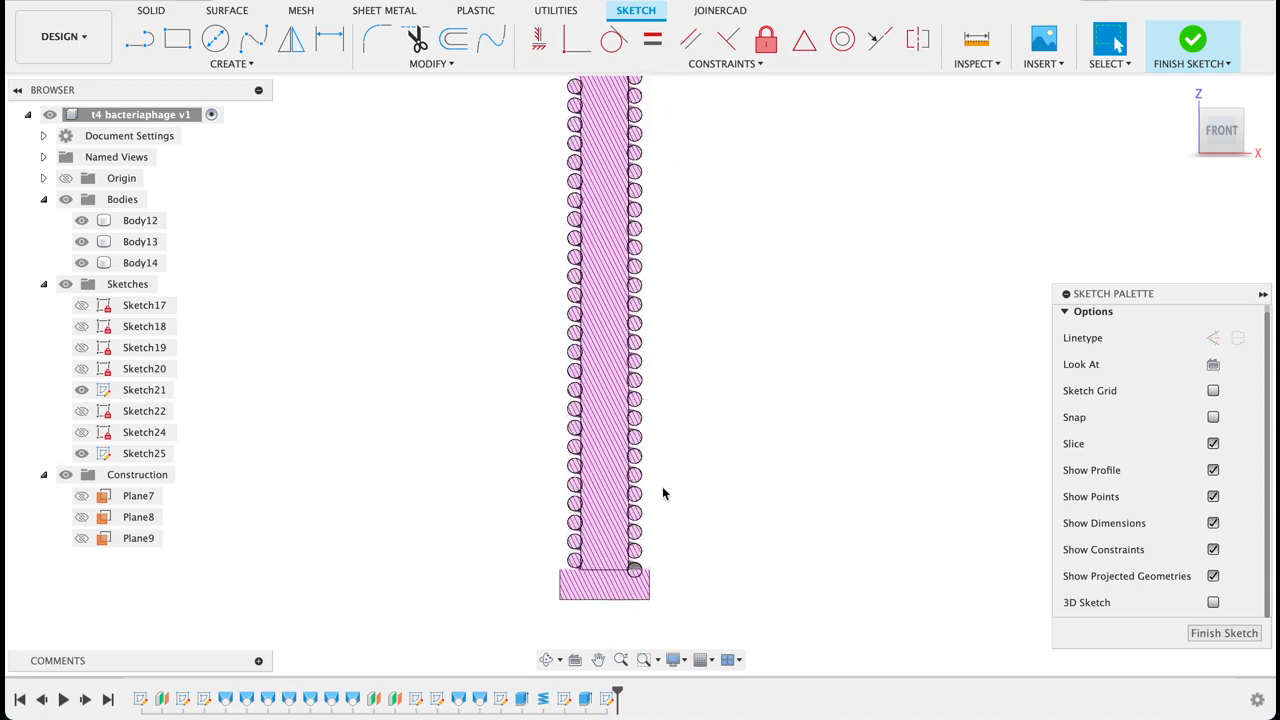
Project the baseplate's top circular edge and outer side into the sketch to get its corner points.
{"action": "scroll", "coordinate": [695, 400], "scroll_direction": "up", "scroll_amount": 5}
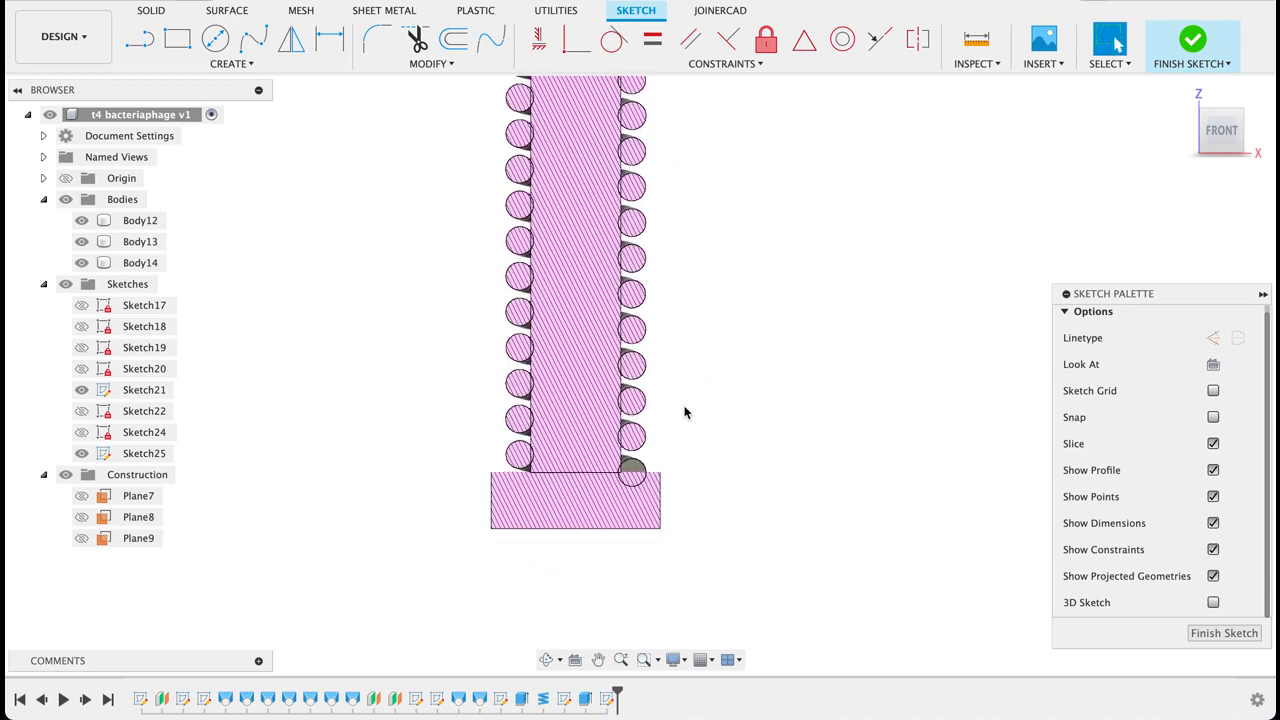
{"action": "left_click", "coordinate": [565, 545]}
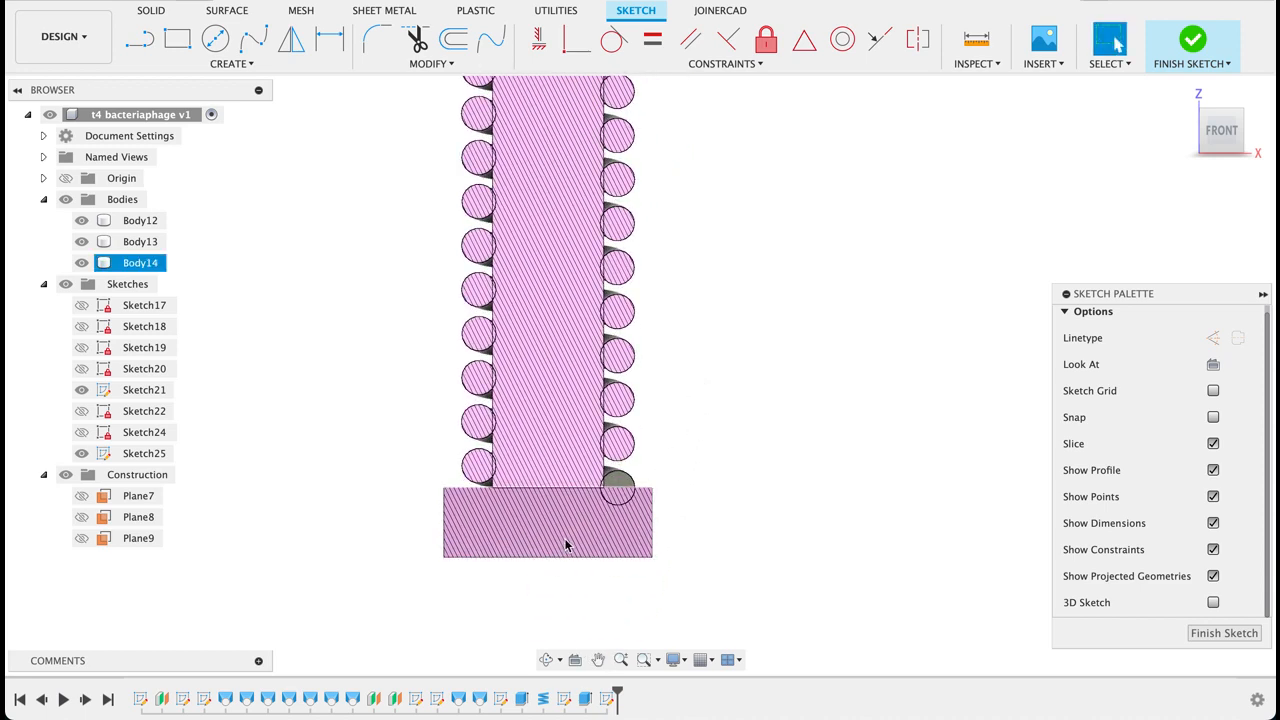
{"action": "left_click", "coordinate": [672, 479]}
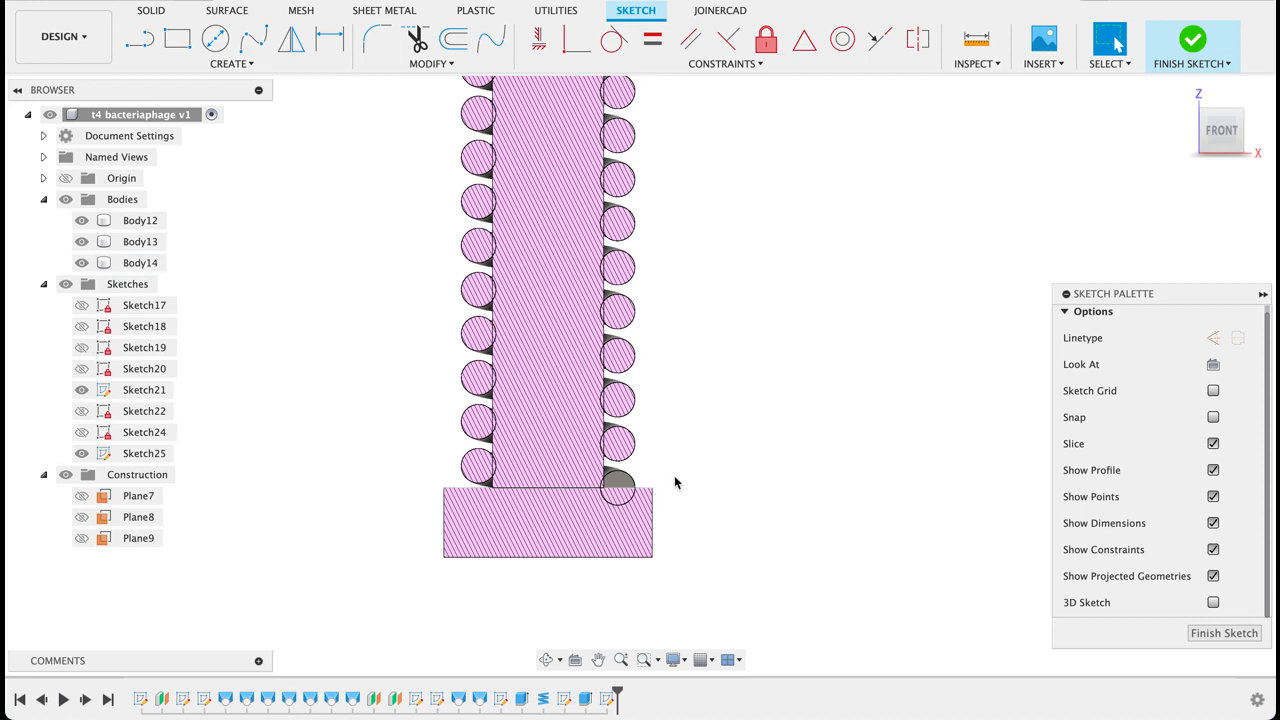
{"action": "key", "text": "p"}
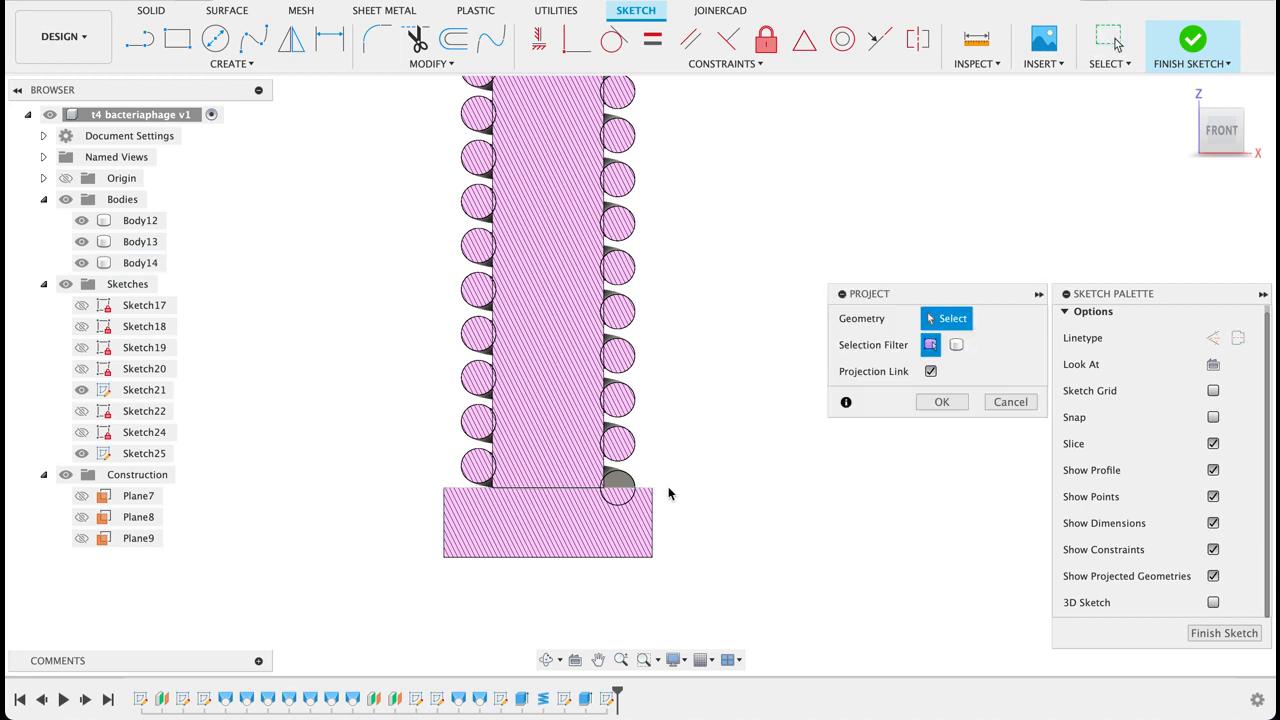
{"action": "left_click", "coordinate": [653, 496]}
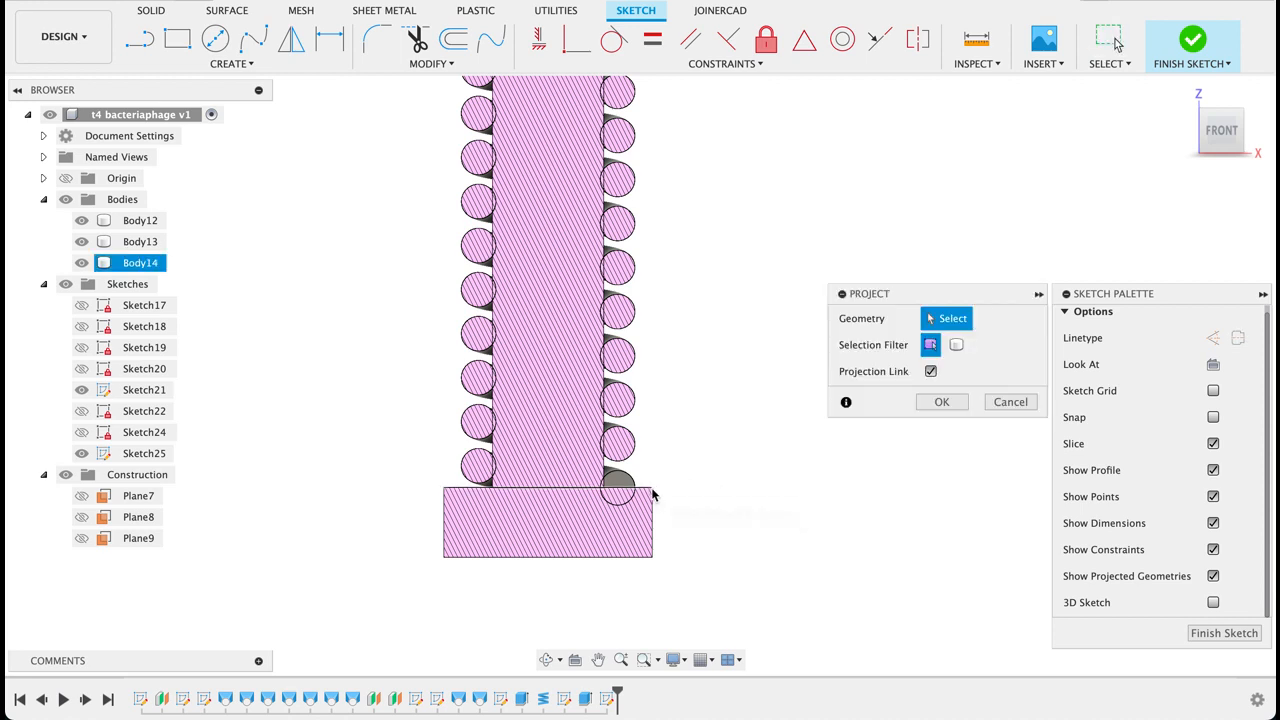
{"action": "scroll", "coordinate": [652, 492], "scroll_direction": "up", "scroll_amount": 6}
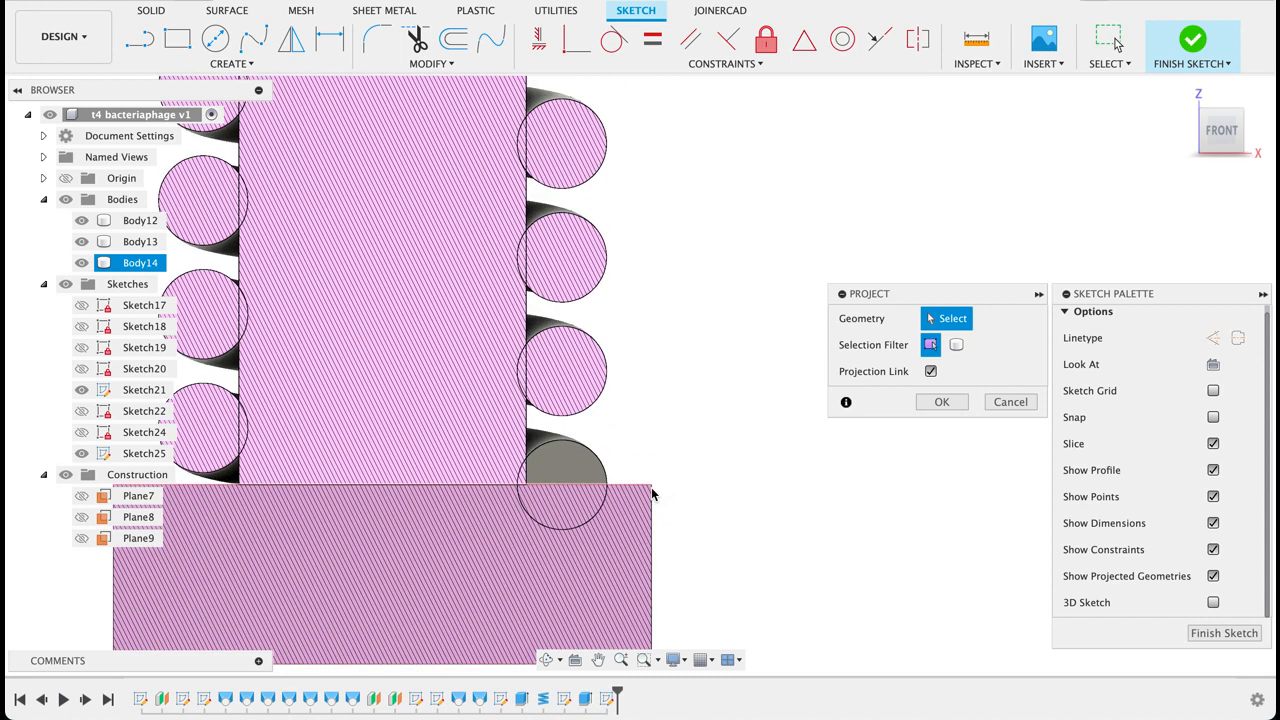
{"action": "left_click", "coordinate": [652, 490]}
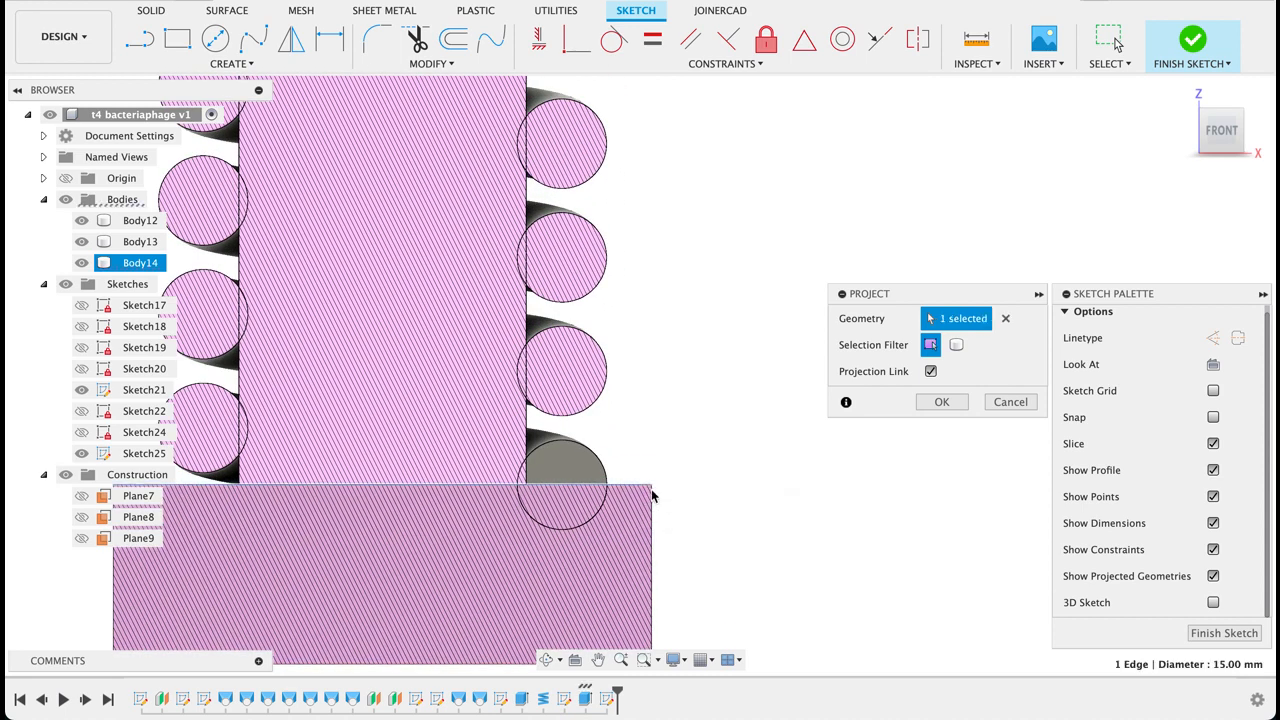
{"action": "left_click", "coordinate": [651, 495]}
{"action": "left_click", "coordinate": [944, 403]}
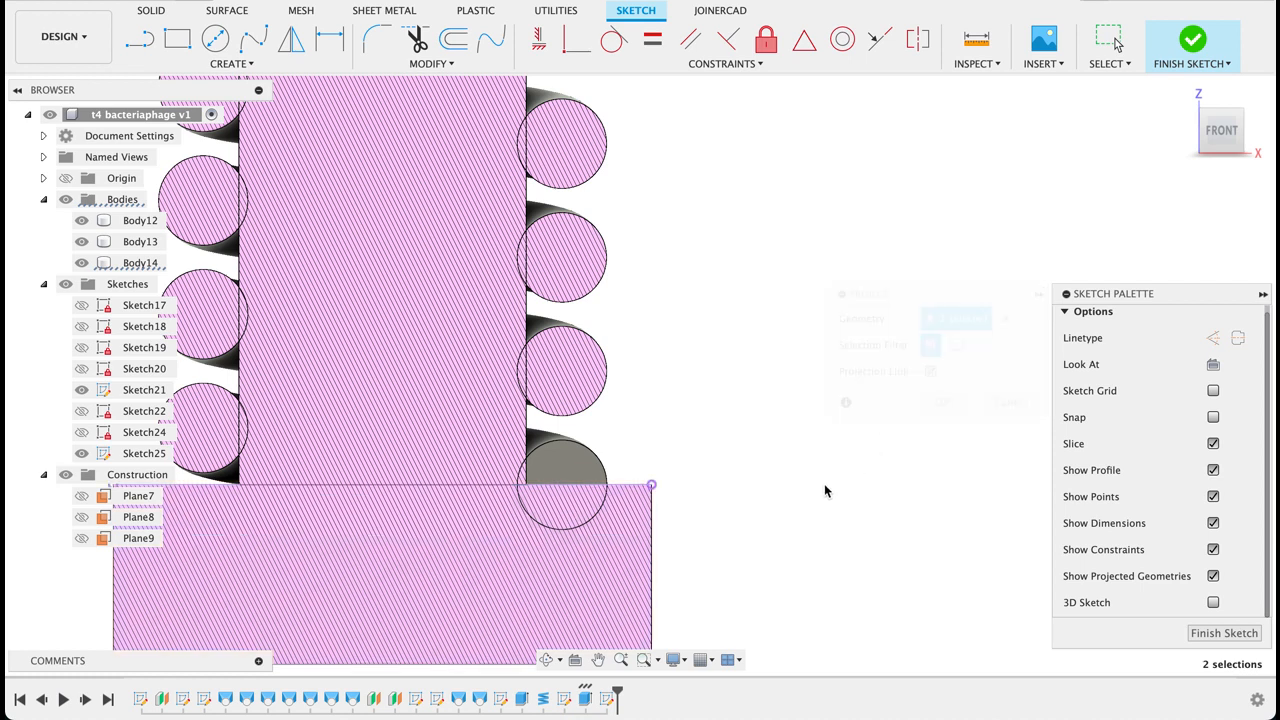
{"action": "scroll", "coordinate": [819, 477], "scroll_direction": "down", "scroll_amount": 3}
{"action": "middle_click_drag", "start_coordinate": [819, 477], "coordinate": [816, 450]}
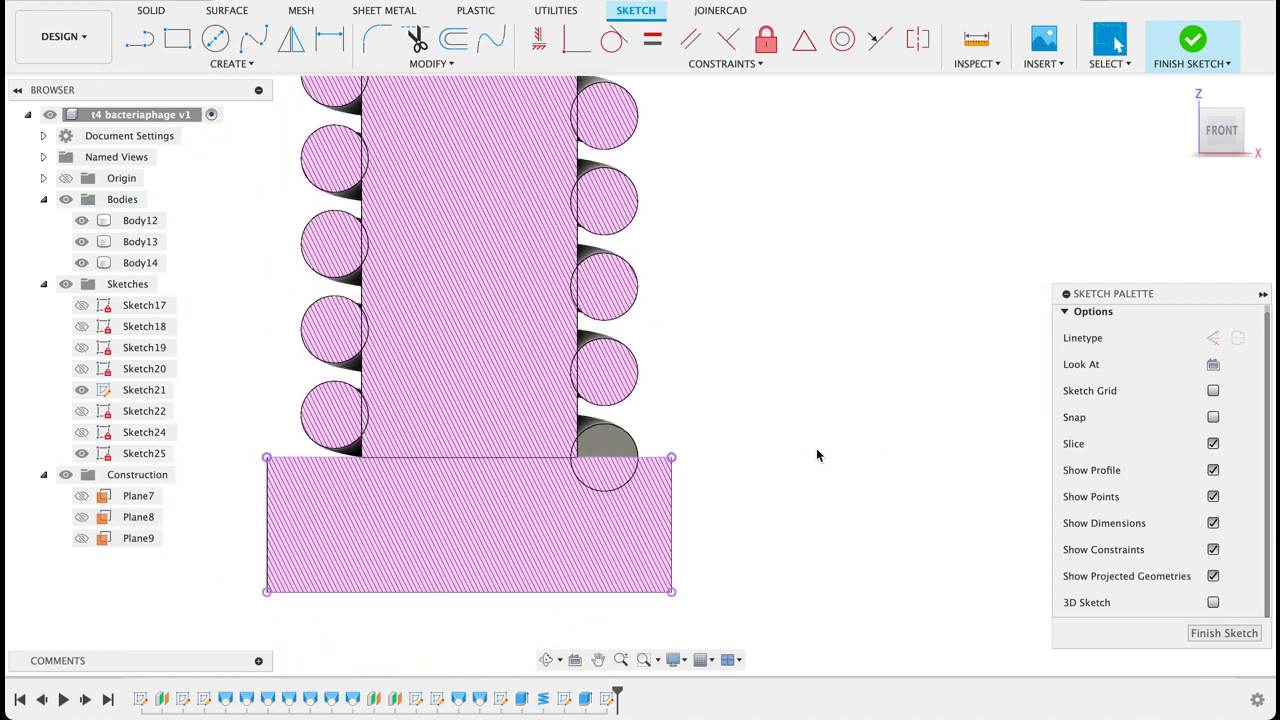
Draw a two-segment bent leg line from the baseplate's upper right corner up to a knee and down below the baseplate, and finish the sketch.
{"action": "key", "text": "l"}
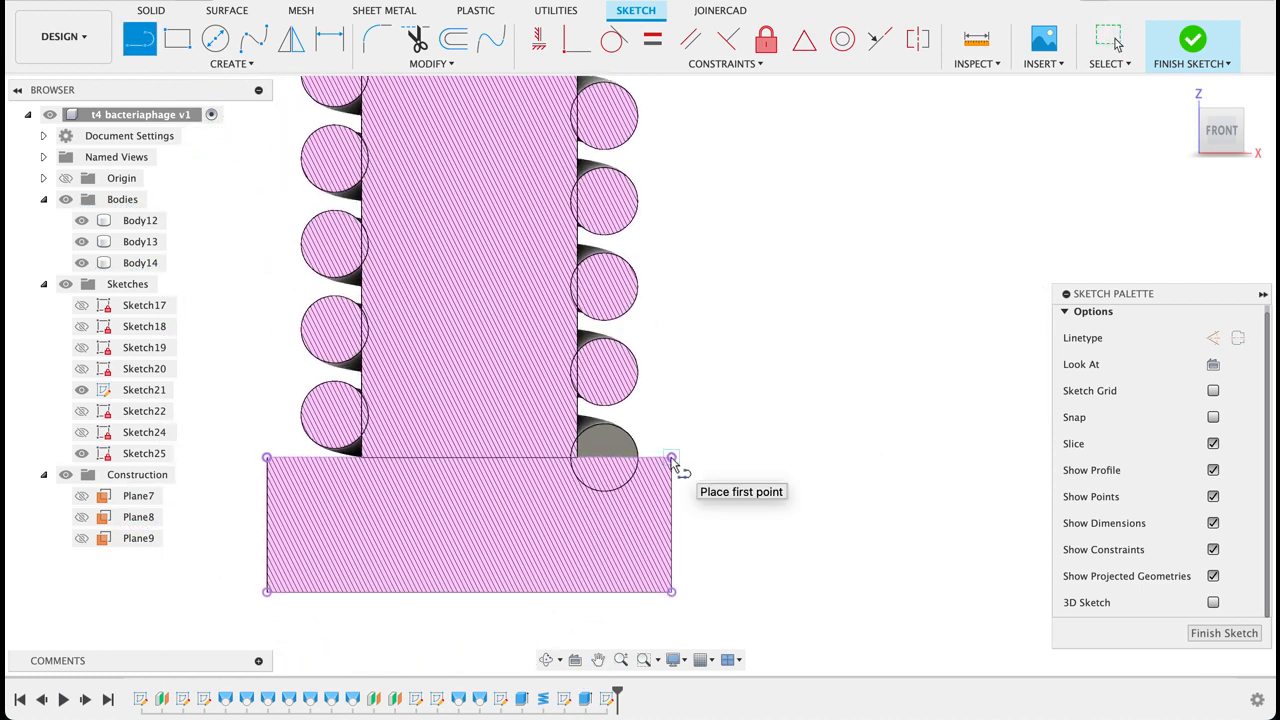
{"action": "scroll", "coordinate": [672, 462], "scroll_direction": "down", "scroll_amount": 5}
{"action": "scroll", "coordinate": [672, 462], "scroll_direction": "down", "scroll_amount": 3}
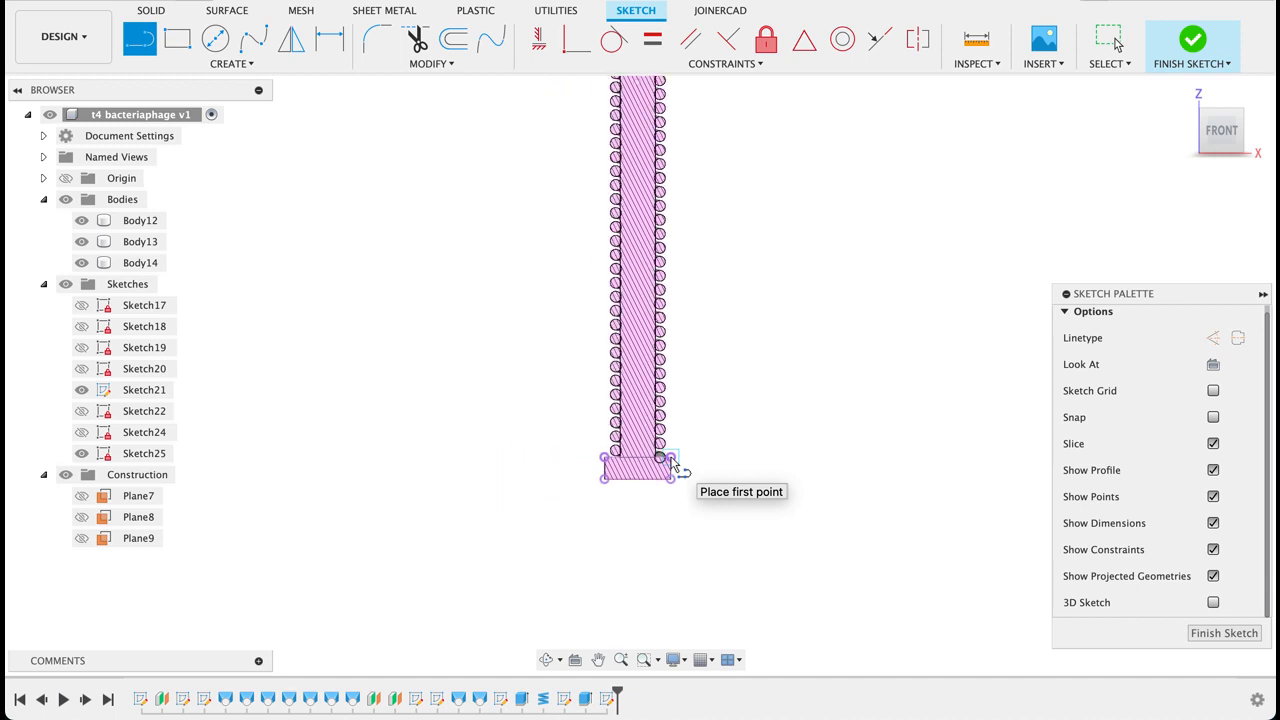
{"action": "left_click", "coordinate": [661, 457]}
{"action": "scroll", "coordinate": [785, 350], "scroll_direction": "down", "scroll_amount": 4}
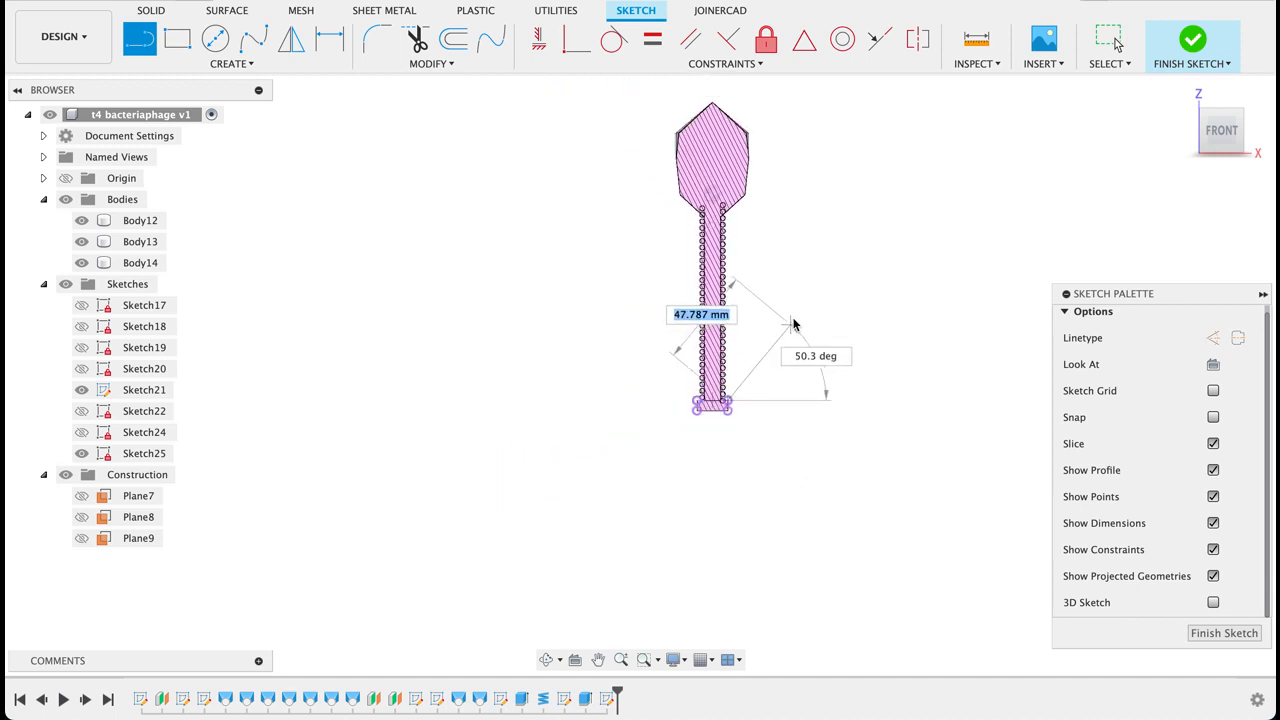
{"action": "left_click", "coordinate": [793, 313]}
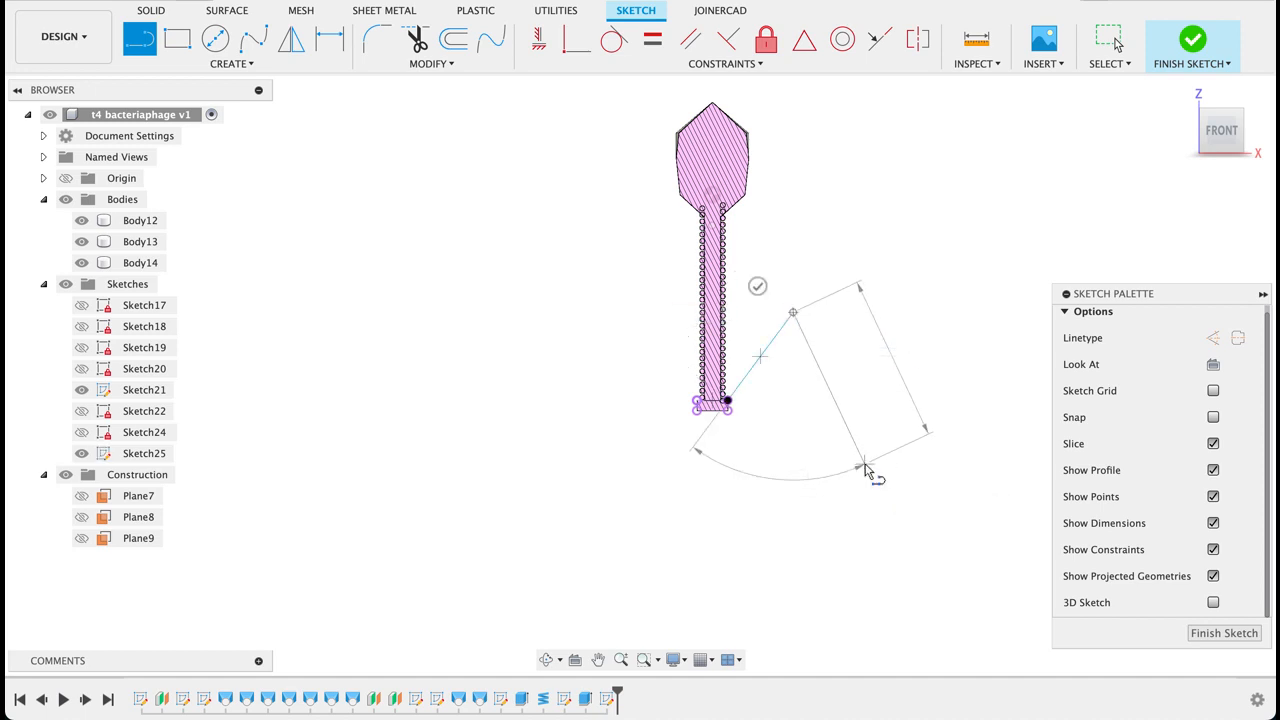
{"action": "left_click", "coordinate": [865, 466]}
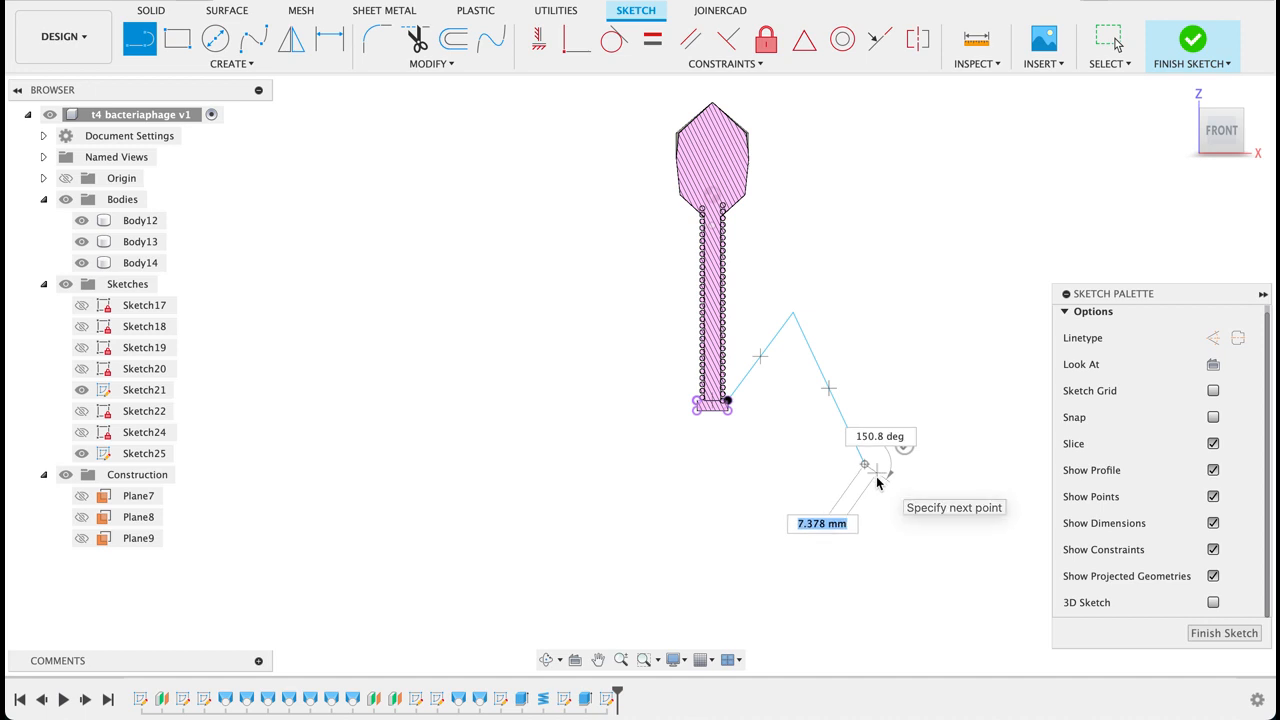
{"action": "key", "text": "Escape"}
{"action": "scroll", "coordinate": [718, 436], "scroll_direction": "up", "scroll_amount": 1}
{"action": "scroll", "coordinate": [718, 436], "scroll_direction": "up", "scroll_amount": 6}
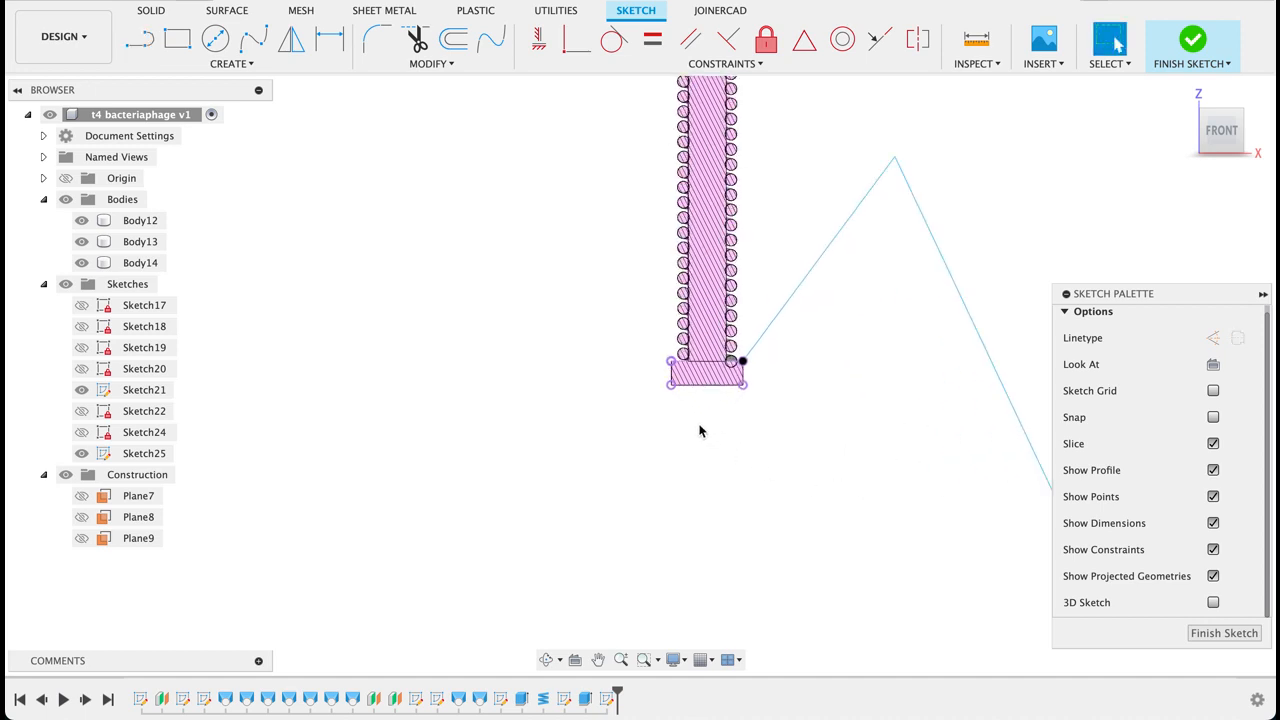
{"action": "left_click", "coordinate": [768, 328]}
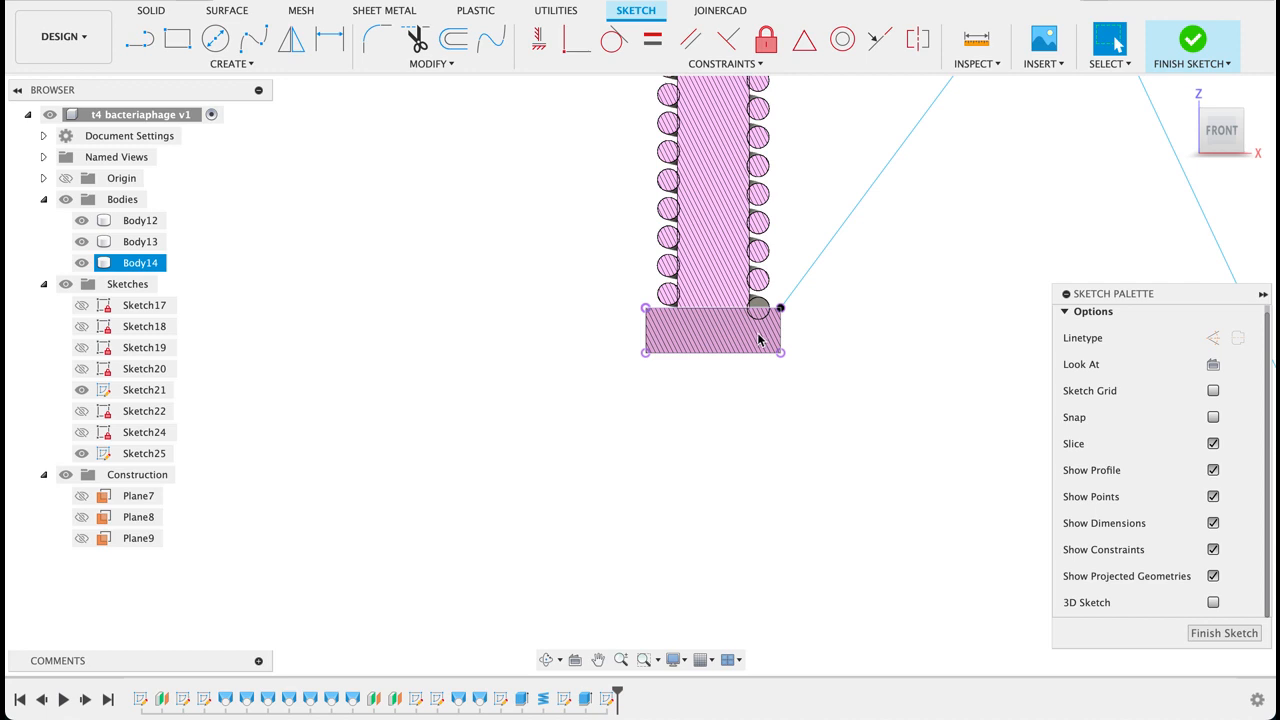
{"action": "key", "text": "Escape"}
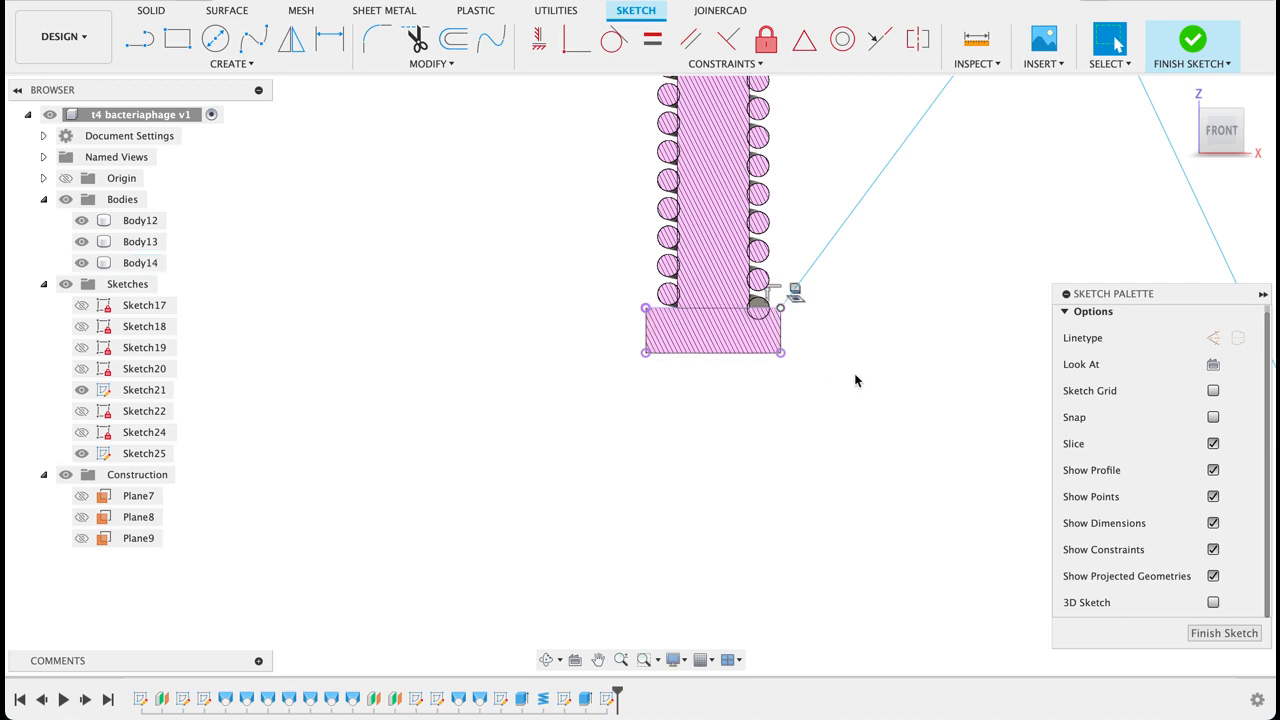
{"action": "scroll", "coordinate": [852, 400], "scroll_direction": "down", "scroll_amount": 5}
{"action": "middle_click_drag", "start_coordinate": [891, 397], "coordinate": [699, 385]}
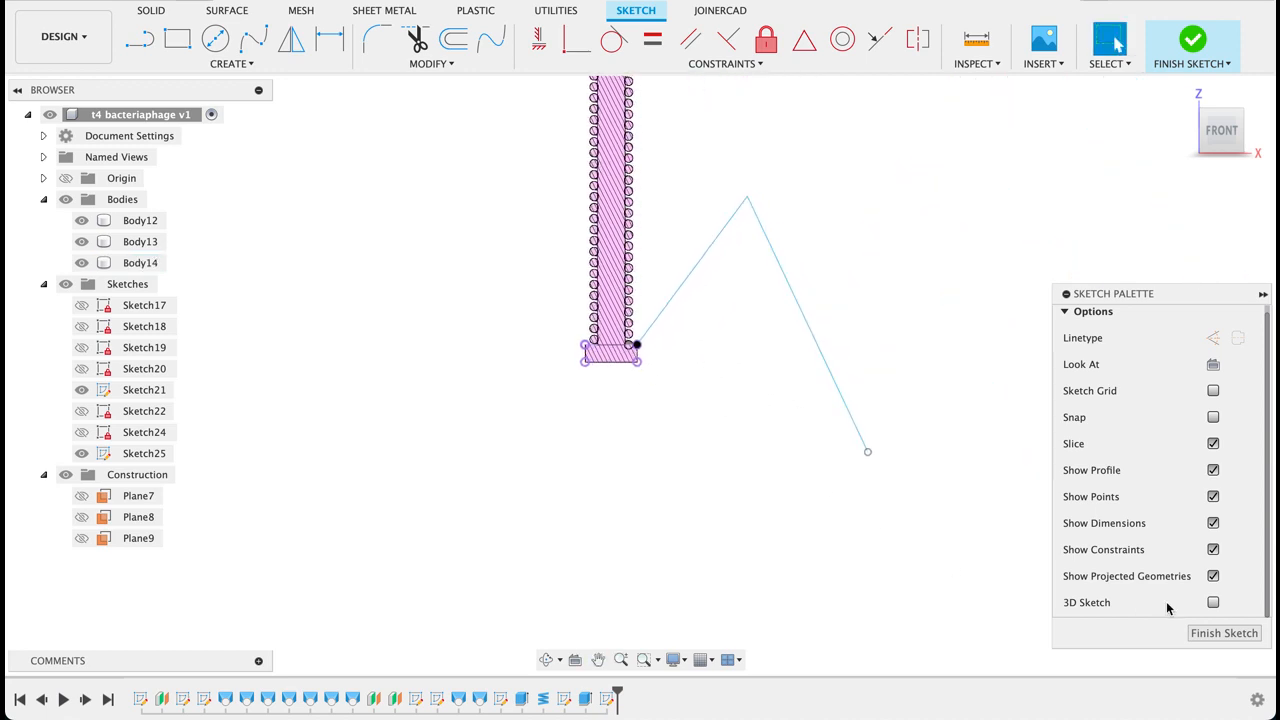
{"action": "left_click", "coordinate": [1220, 633]}
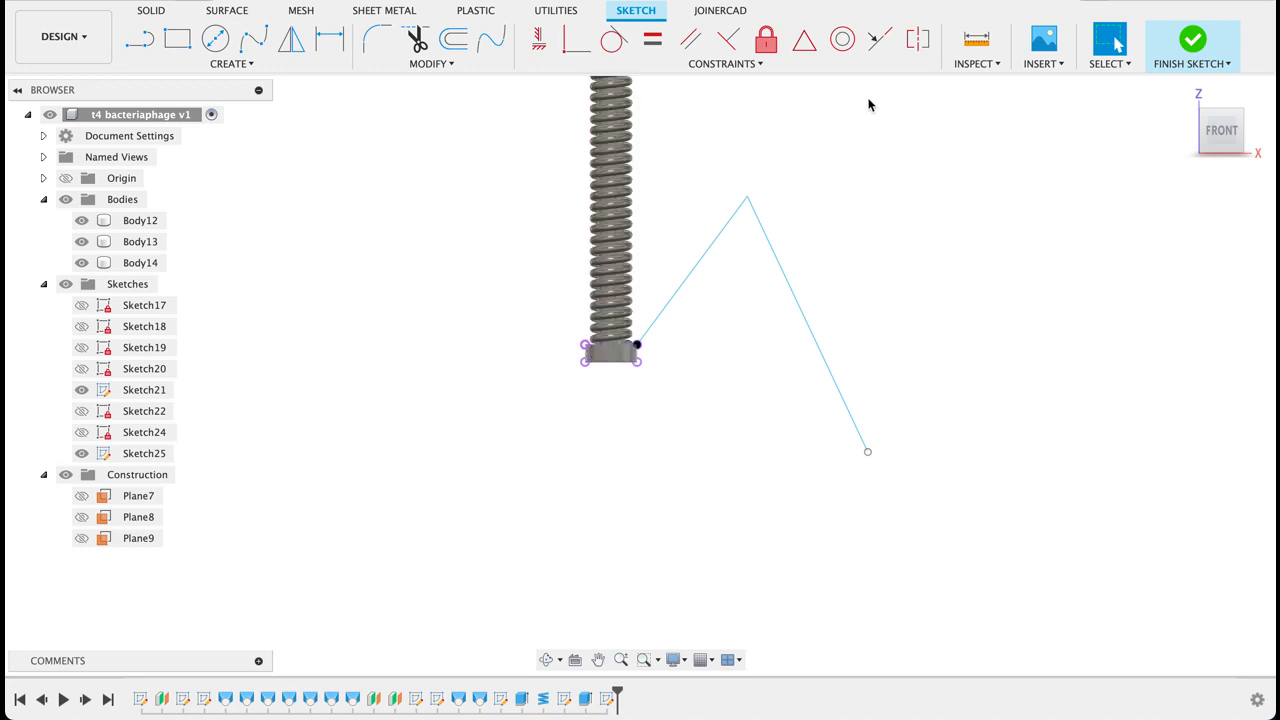
Create a Plane Along Path on the leg line at proportional distance 1.00, at its free lower end.
{"action": "left_click", "coordinate": [753, 64]}
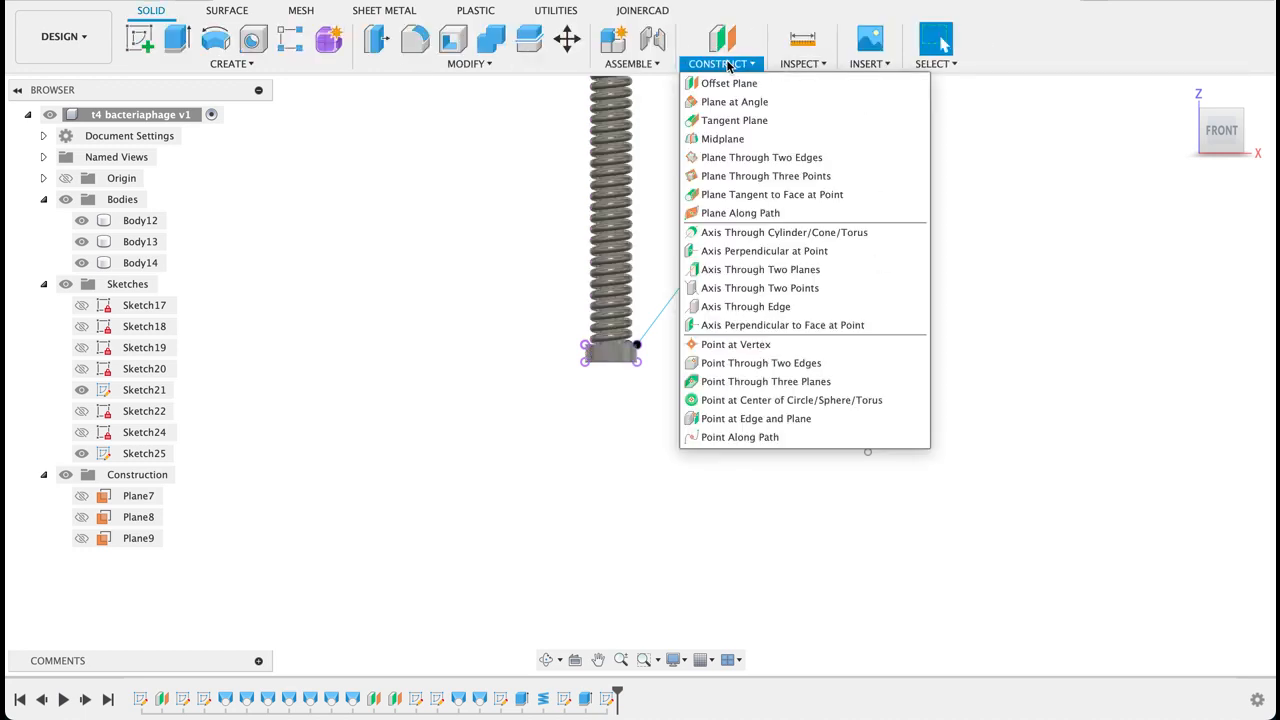
{"action": "left_click", "coordinate": [752, 214]}
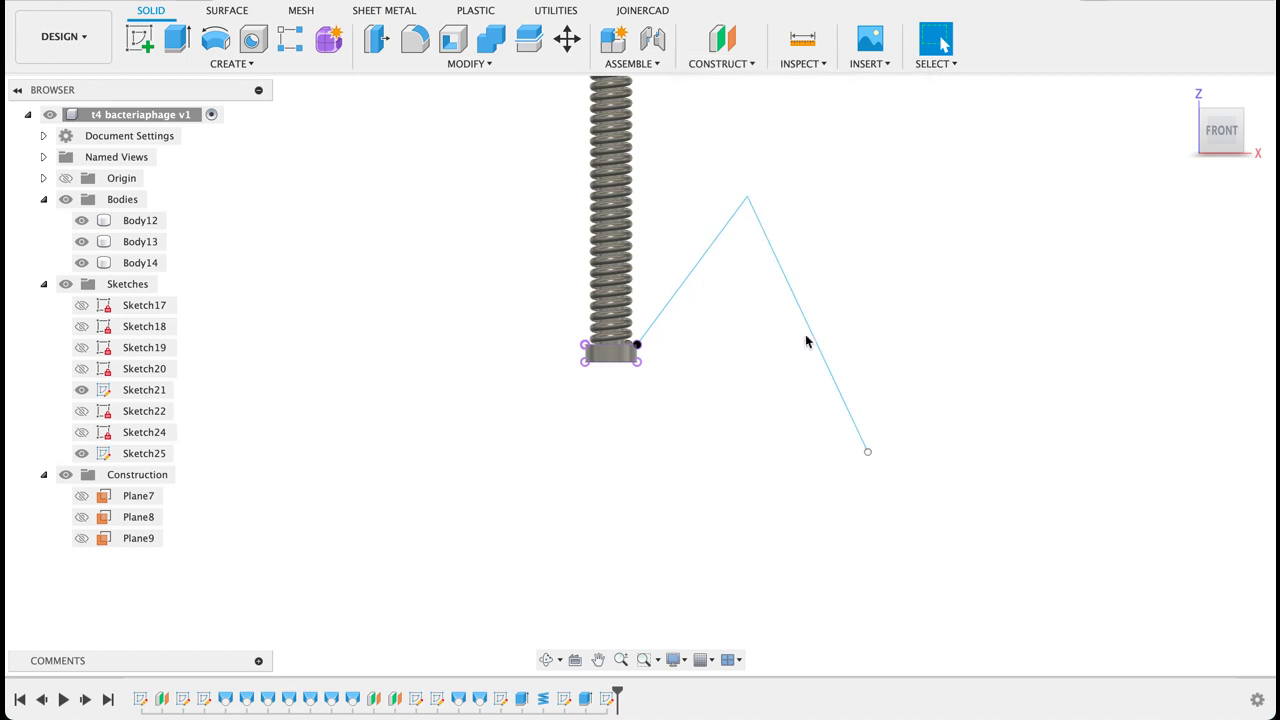
{"action": "left_click", "coordinate": [814, 342]}
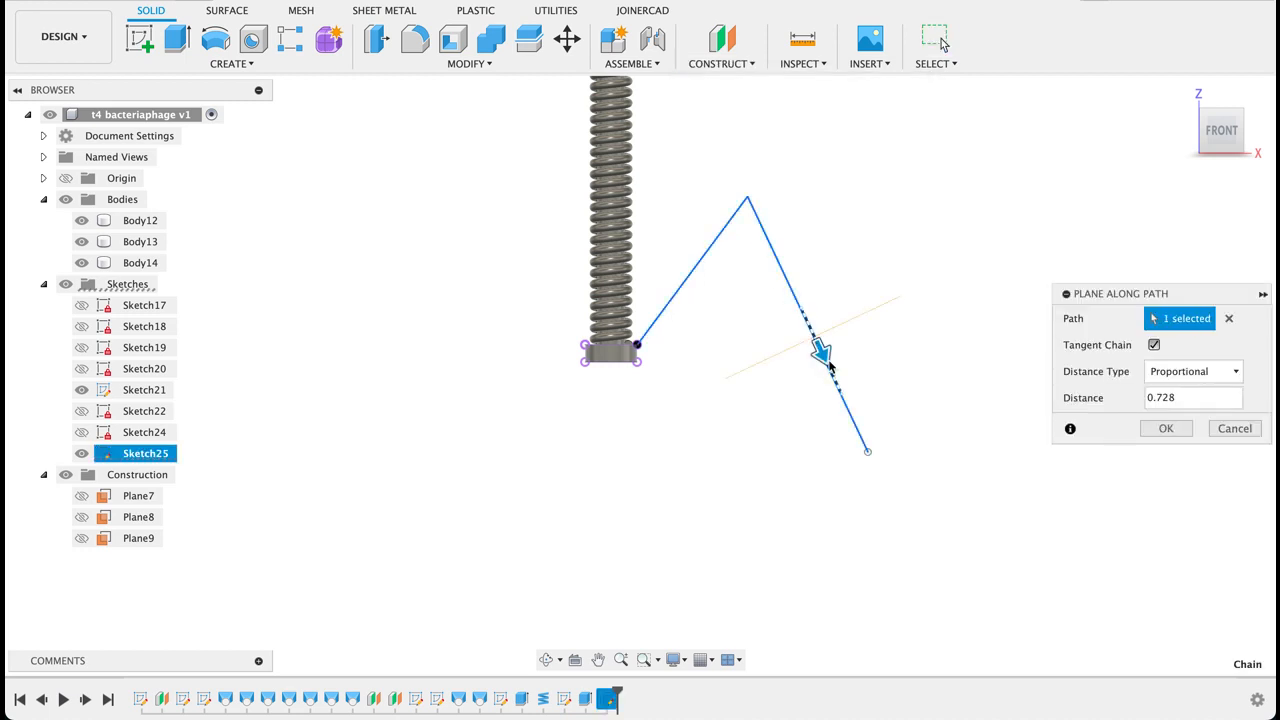
{"action": "left_click", "coordinate": [830, 366]}
{"action": "left_click", "coordinate": [814, 346]}
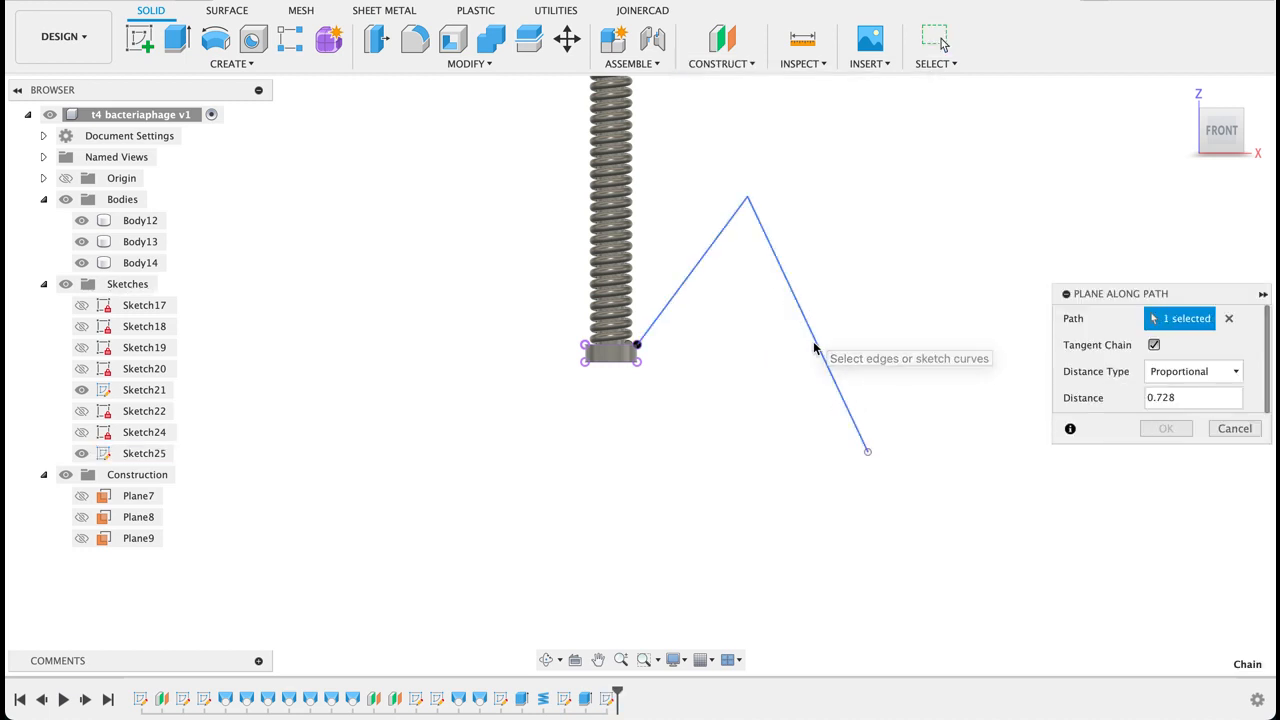
{"action": "left_click_drag", "start_coordinate": [818, 349], "coordinate": [903, 498]}
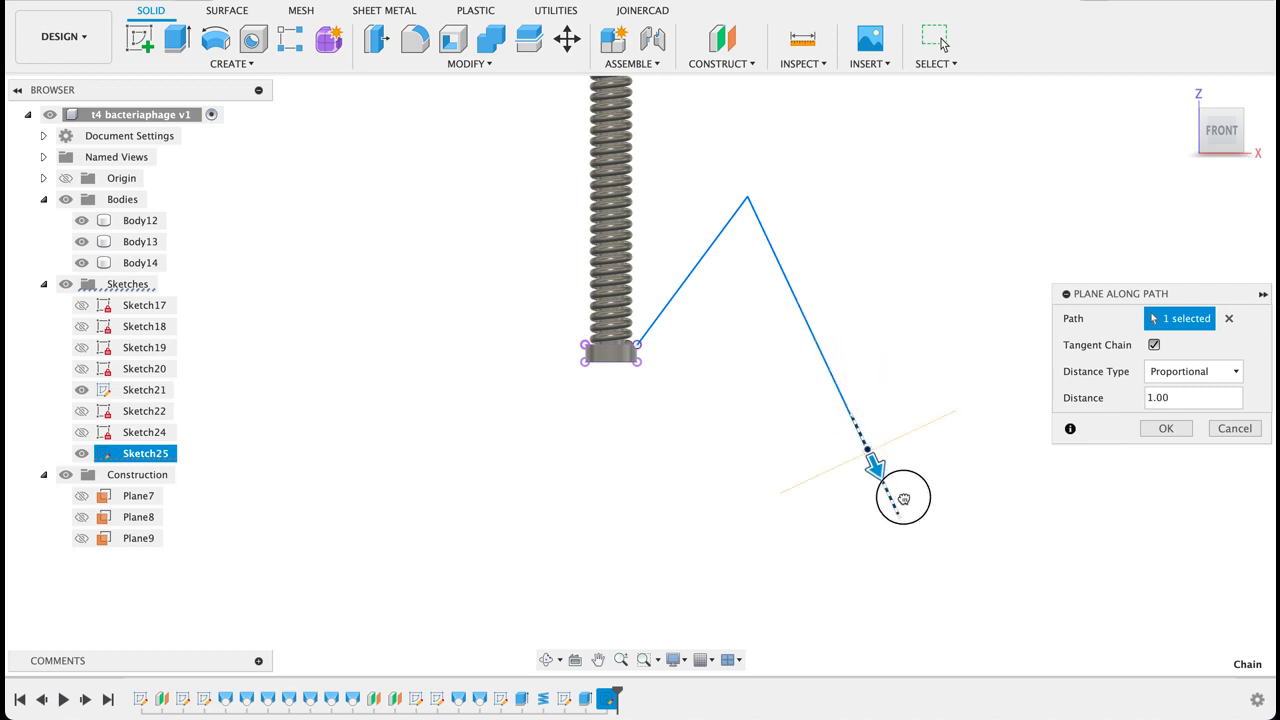
{"action": "left_click", "coordinate": [1163, 428]}
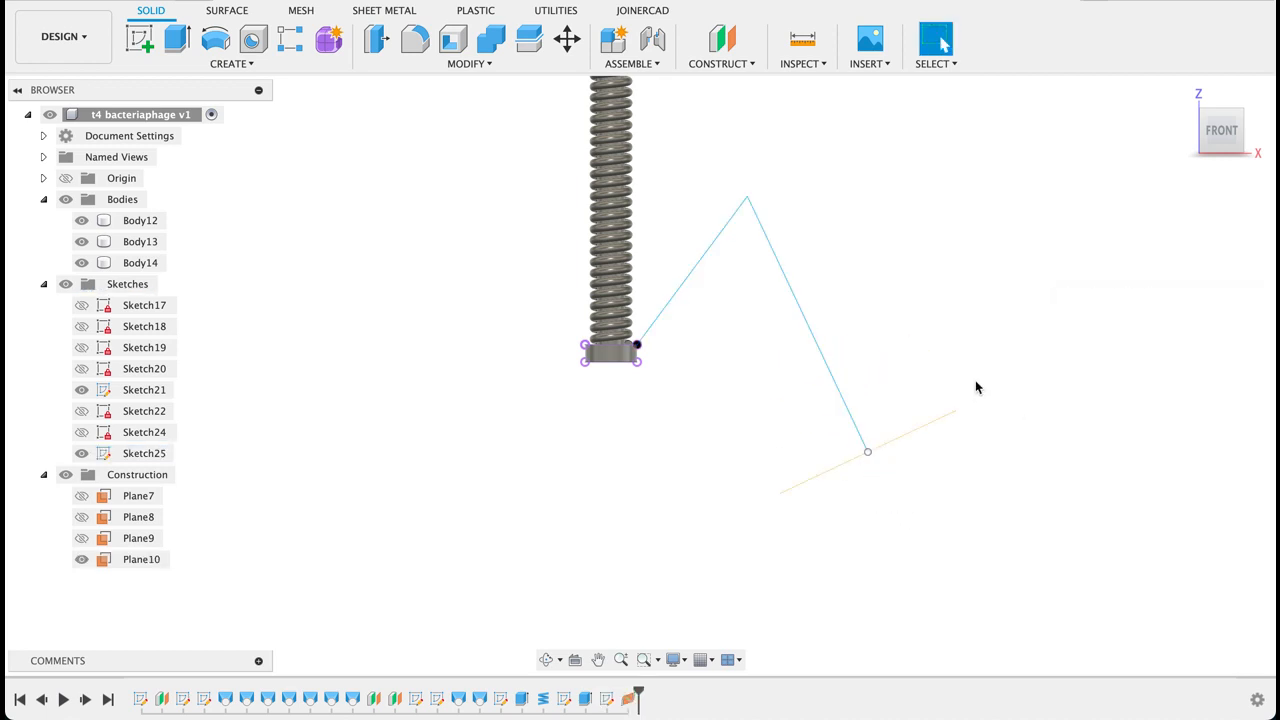
Sketch a 2.5 mm diameter circle centred on the leg line's free end on the new plane and finish the sketch.
{"action": "middle_click_drag", "start_coordinate": [975, 380], "coordinate": [874, 421], "text": "shift"}
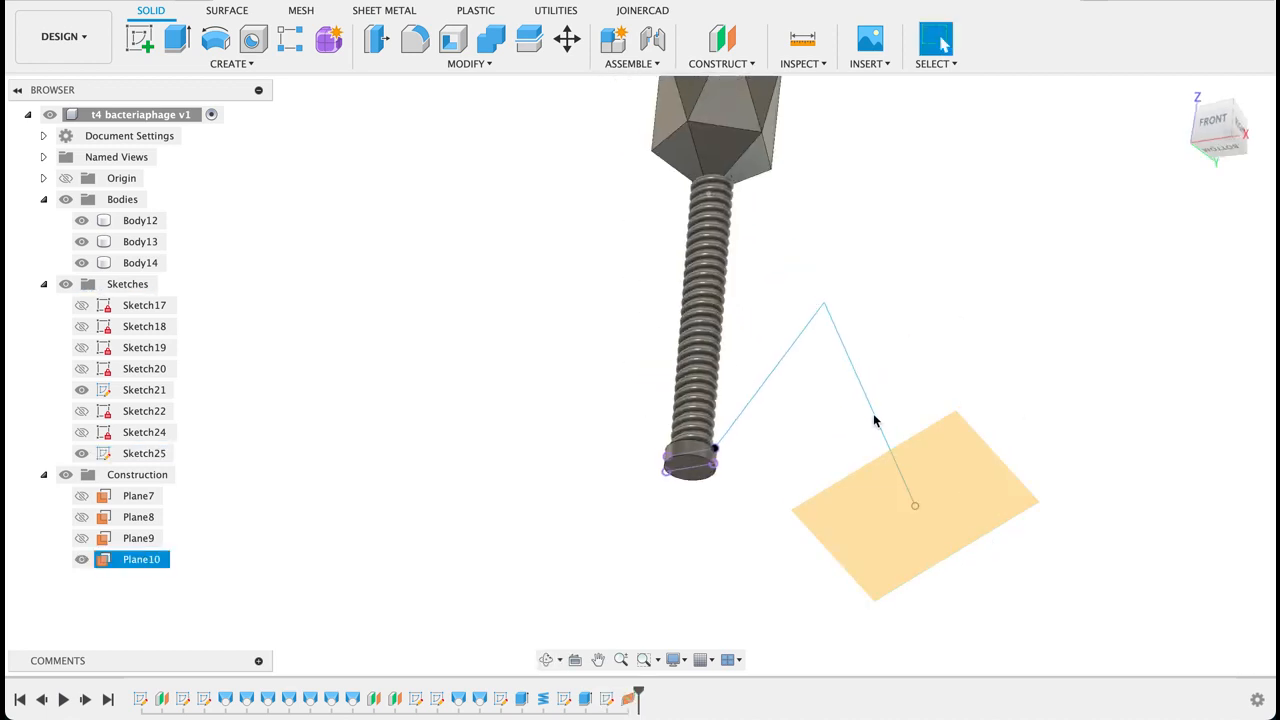
{"action": "left_click", "coordinate": [140, 38]}
{"action": "left_click", "coordinate": [962, 476]}
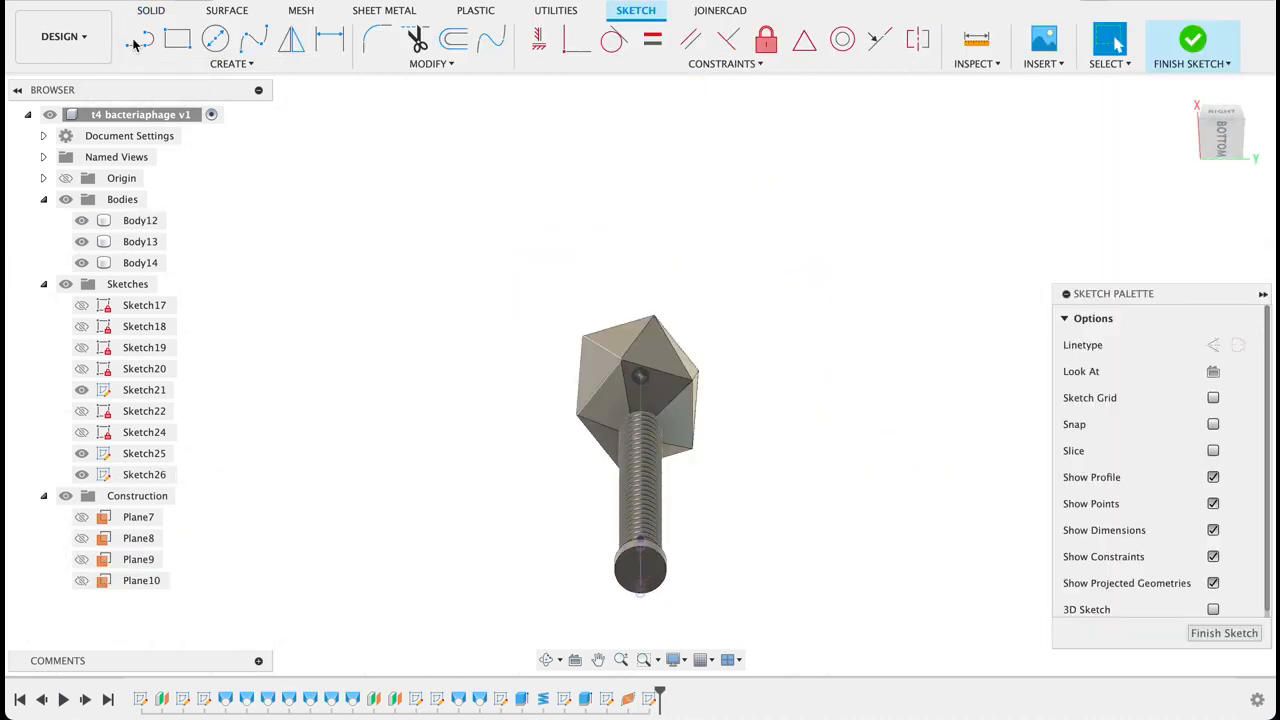
{"action": "left_click", "coordinate": [214, 38]}
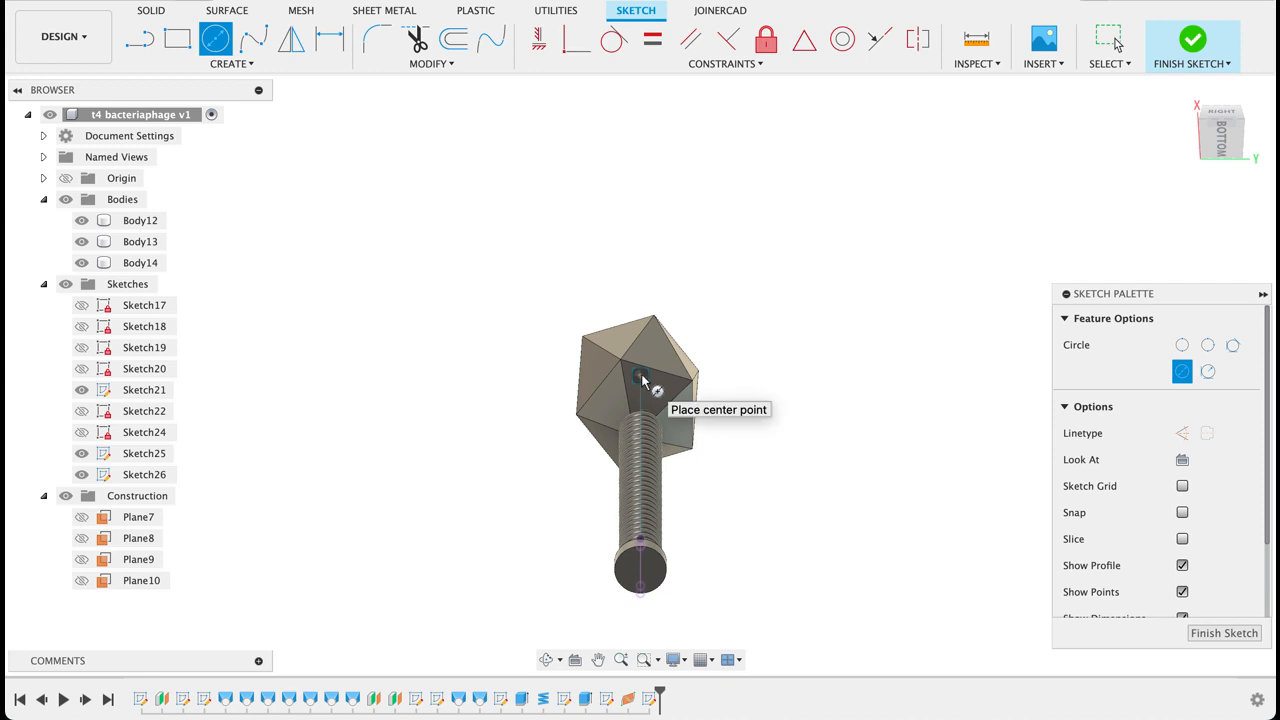
{"action": "left_click", "coordinate": [641, 377]}
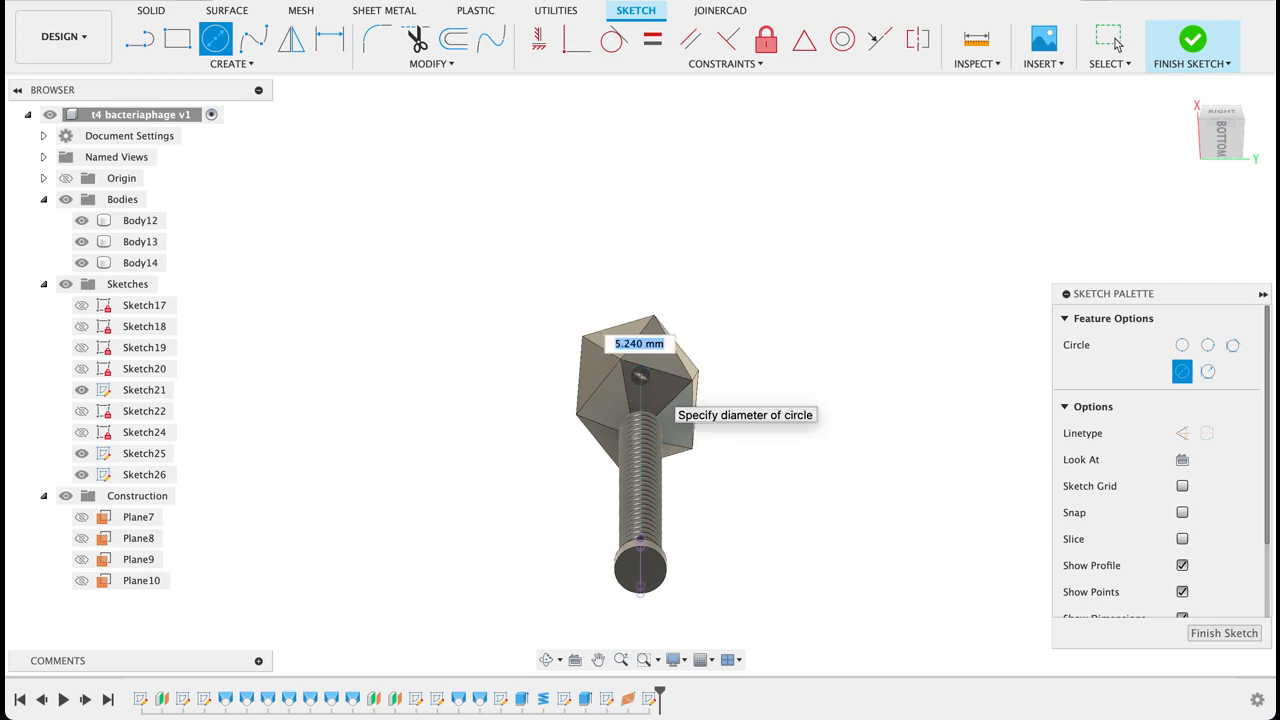
{"action": "type", "text": "2.5"}
{"action": "key", "text": "Return"}
{"action": "key", "text": "Escape"}
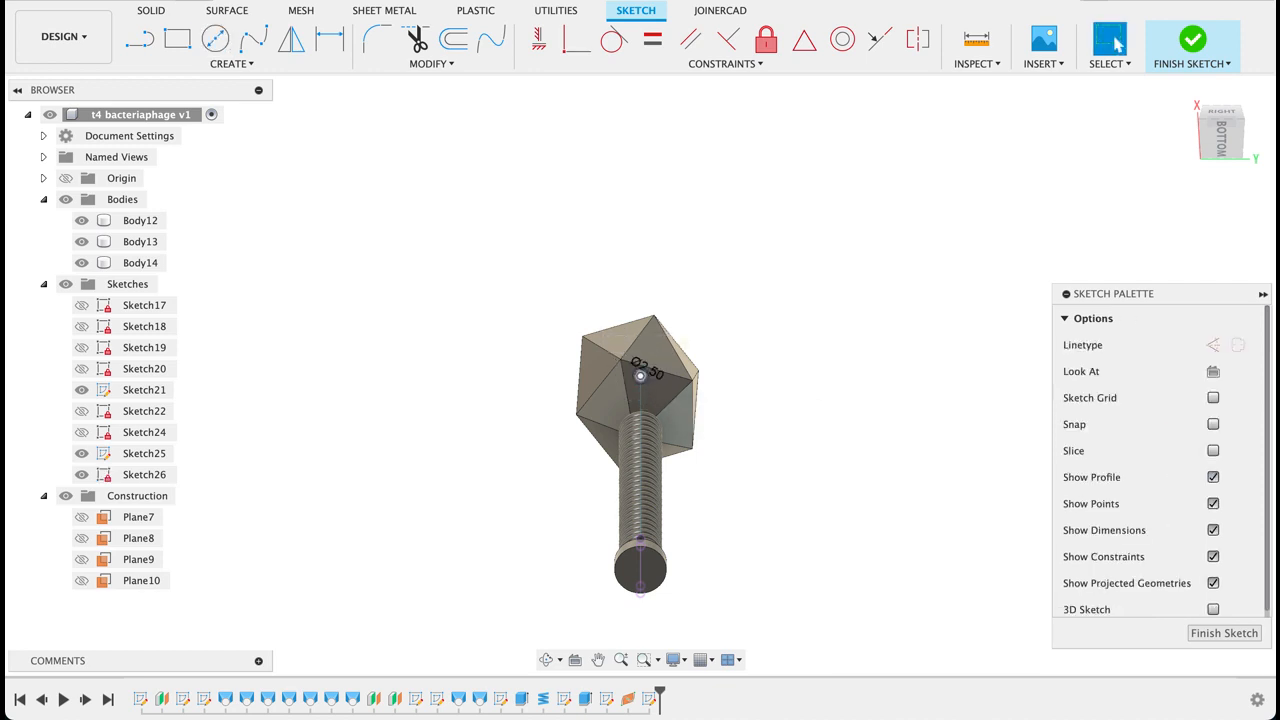
{"action": "left_click", "coordinate": [1200, 632]}
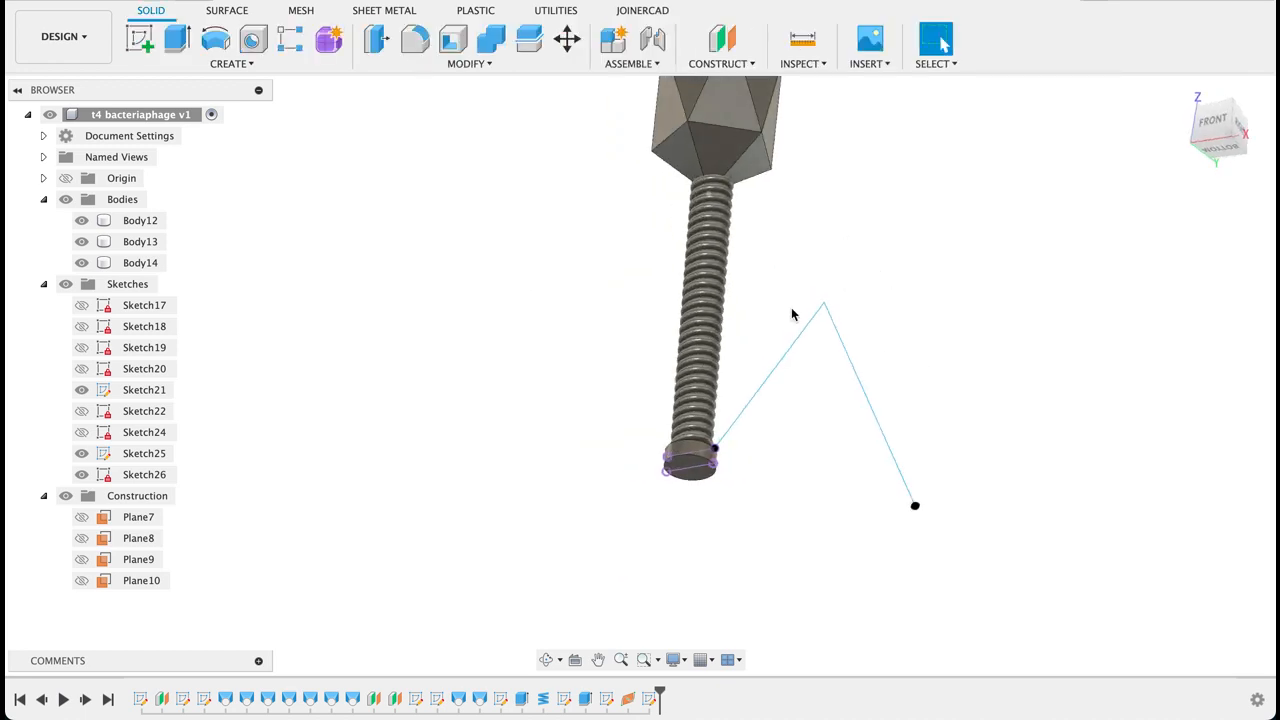
Sweep the 2.5 mm circle along the bent leg line as a single-path, perpendicular new body.
{"action": "left_click", "coordinate": [213, 63]}
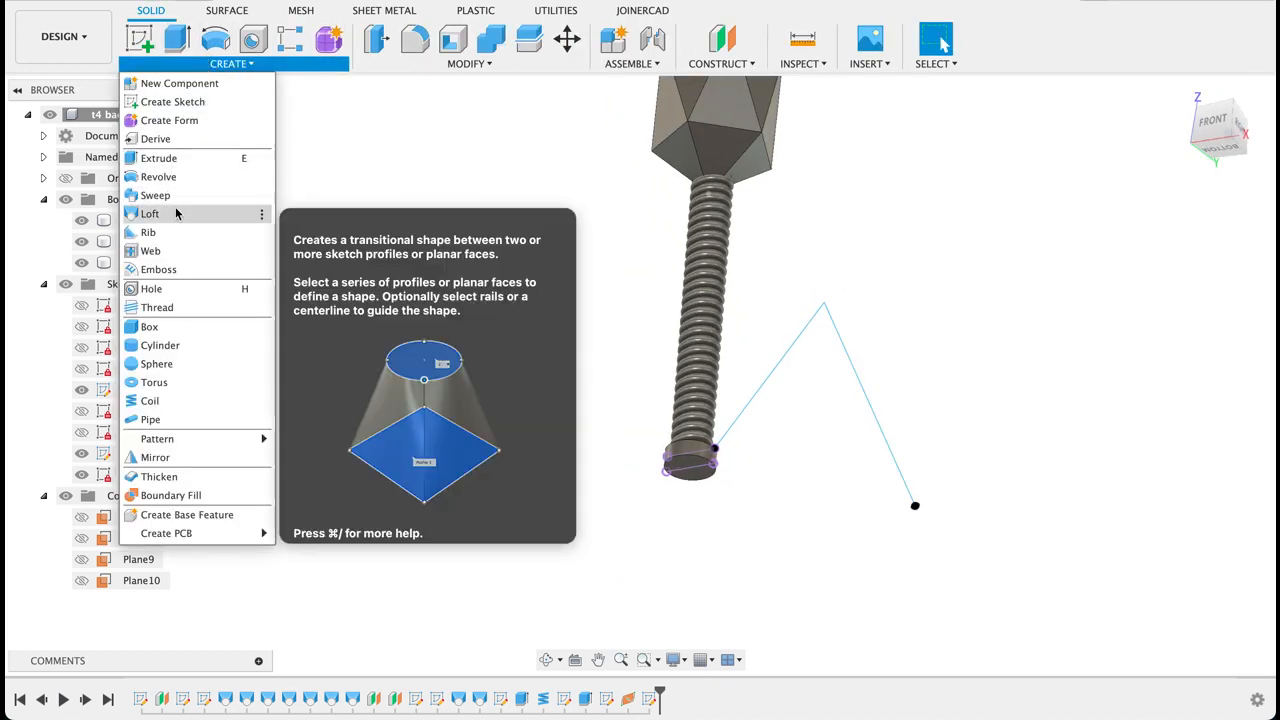
{"action": "left_click", "coordinate": [164, 193]}
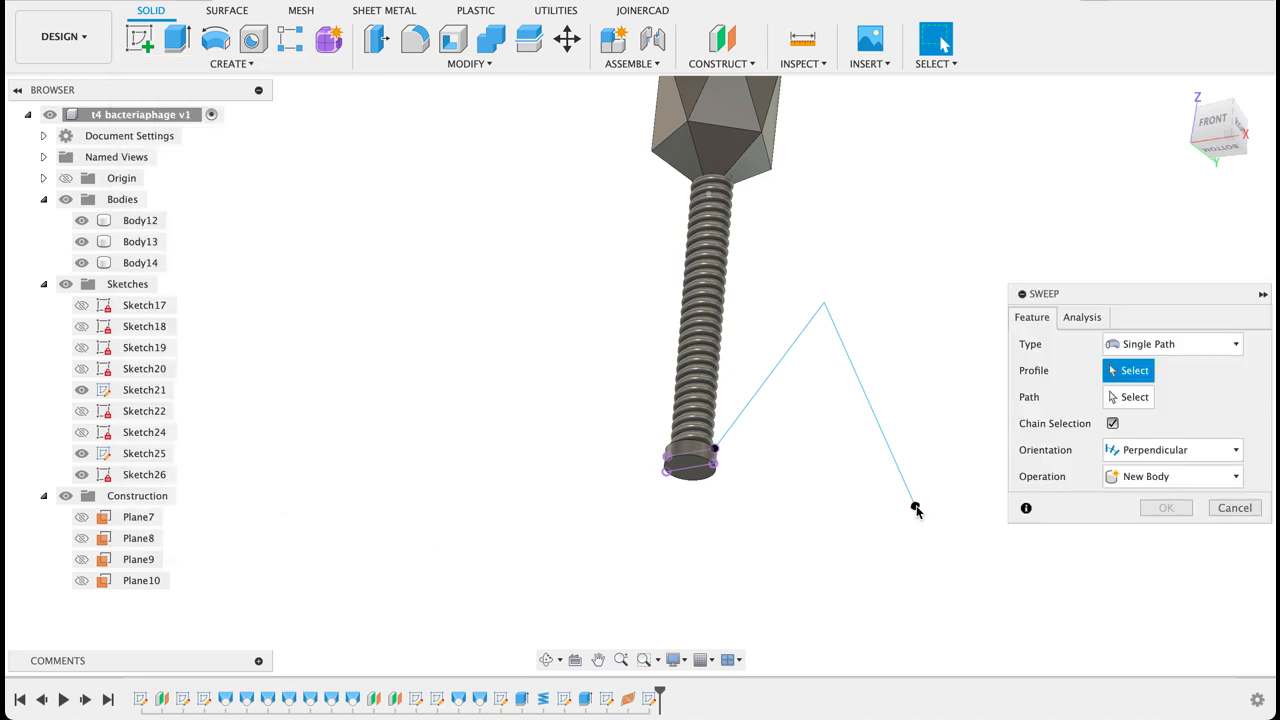
{"action": "left_click", "coordinate": [914, 508]}
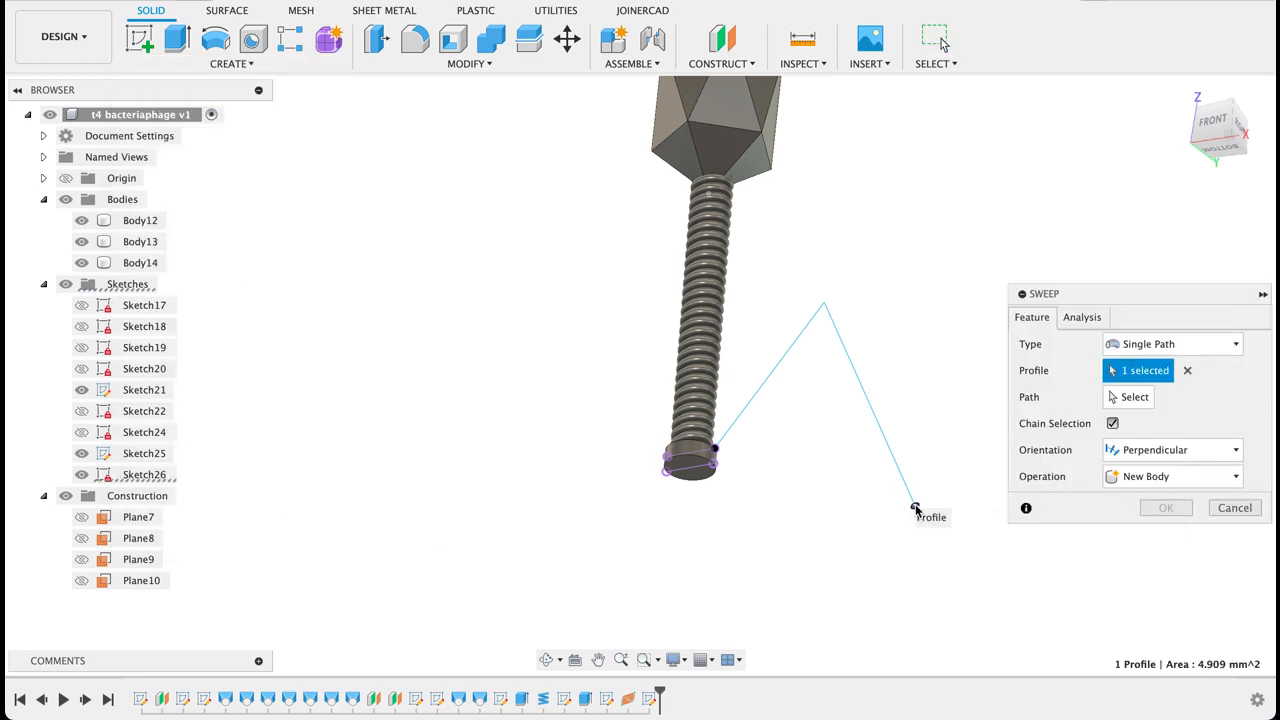
{"action": "left_click", "coordinate": [1110, 398]}
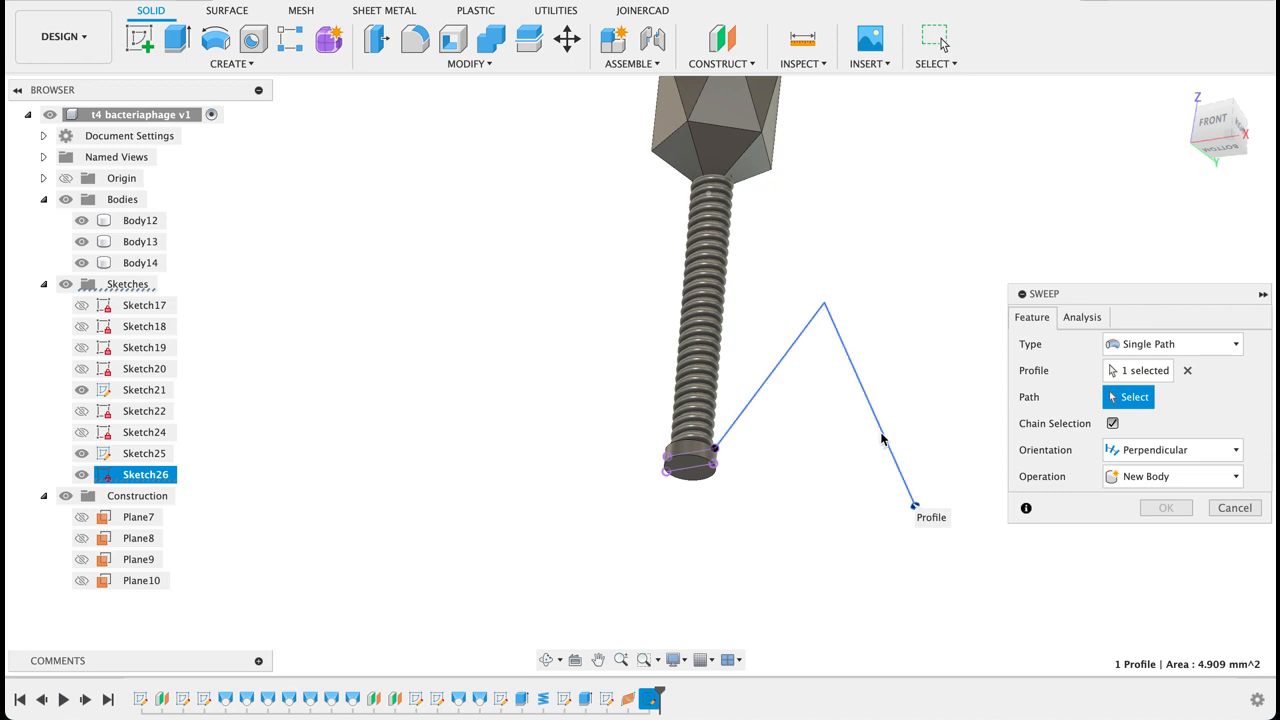
{"action": "left_click", "coordinate": [882, 438]}
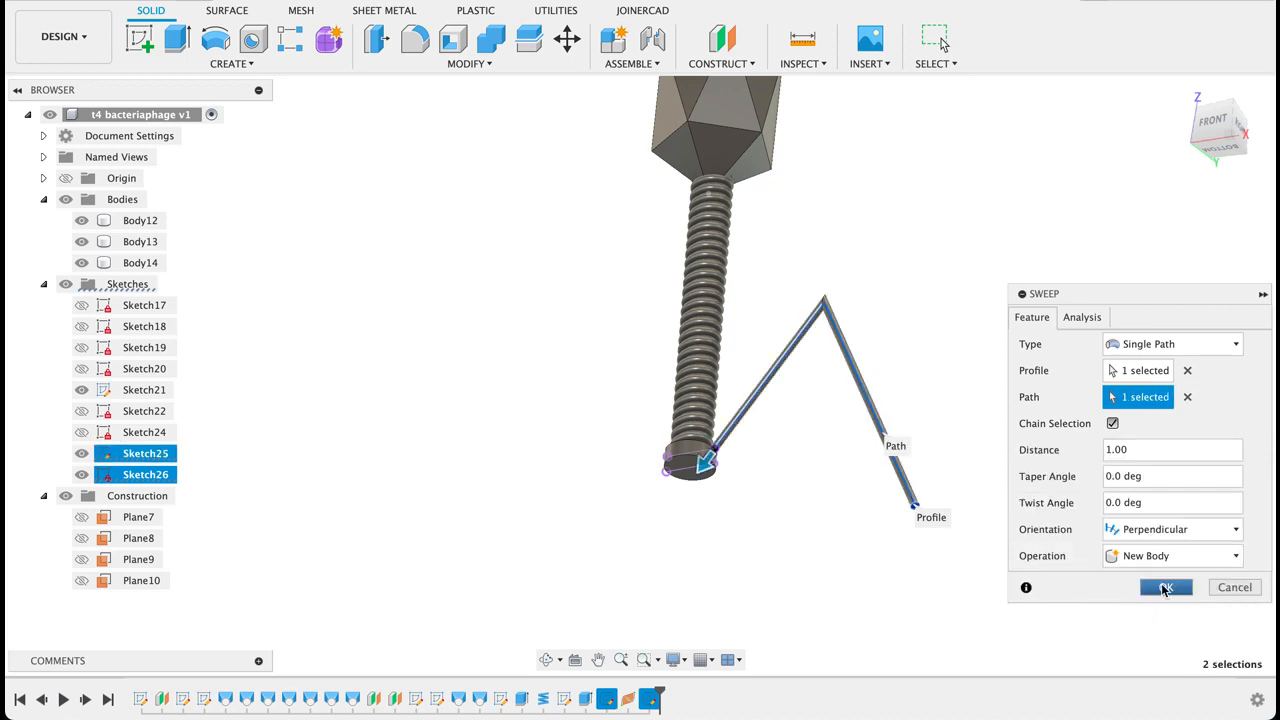
{"action": "left_click", "coordinate": [1165, 588]}
Reopen the leg line sketch for editing and turn on Slice to expose the baseplate's cross-section.
{"action": "scroll", "coordinate": [740, 480], "scroll_direction": "up", "scroll_amount": 2}
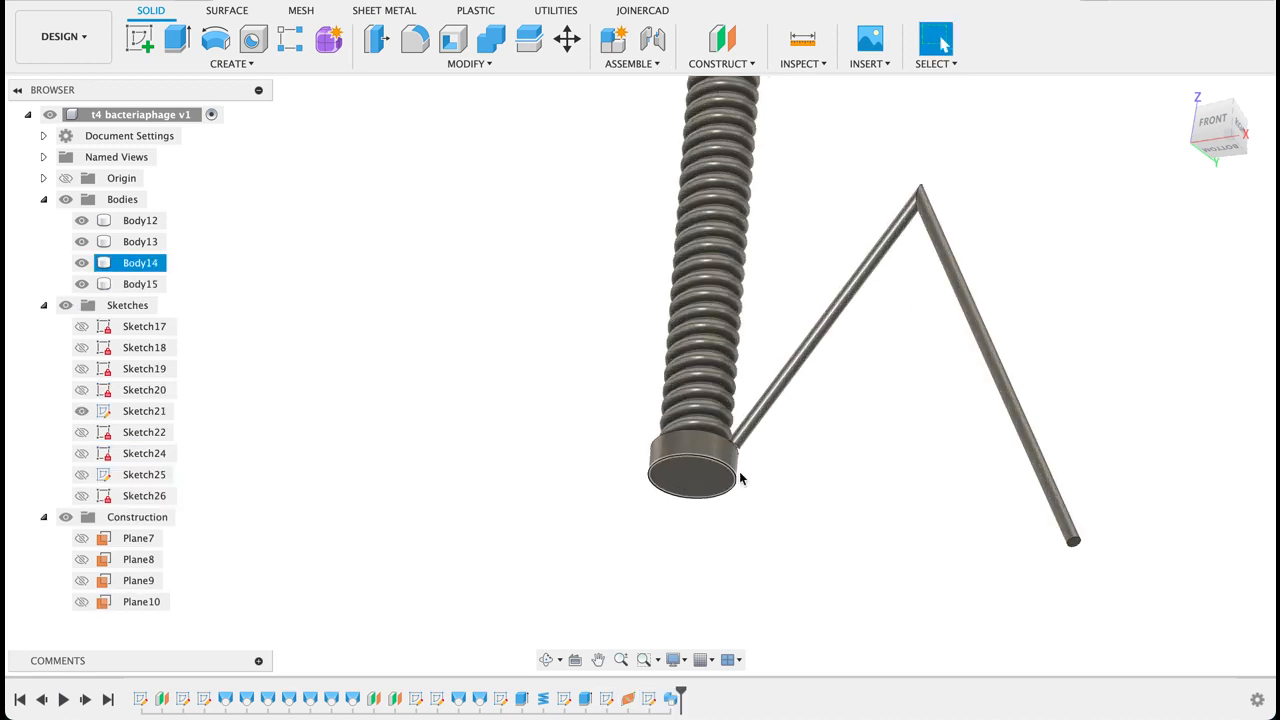
{"action": "scroll", "coordinate": [841, 449], "scroll_direction": "up", "scroll_amount": 4}
{"action": "middle_click_drag", "start_coordinate": [841, 449], "coordinate": [896, 501], "text": "shift"}
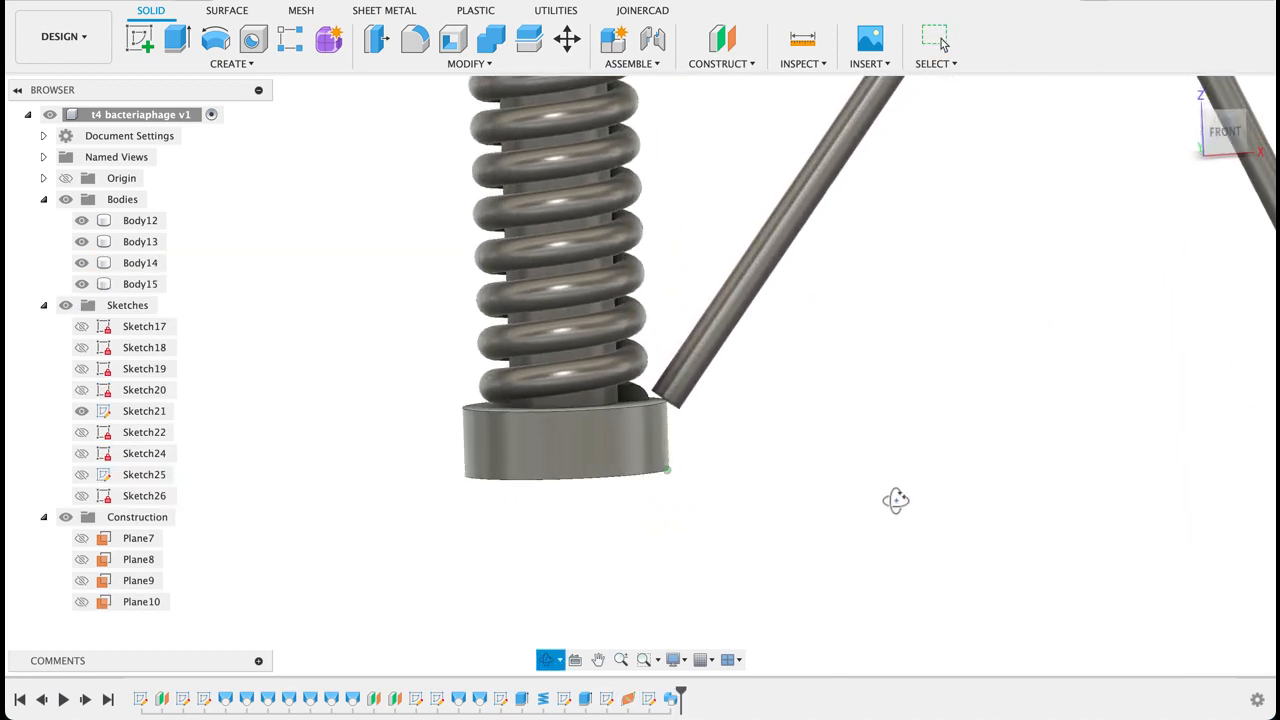
{"action": "scroll", "coordinate": [890, 495], "scroll_direction": "down", "scroll_amount": 6}
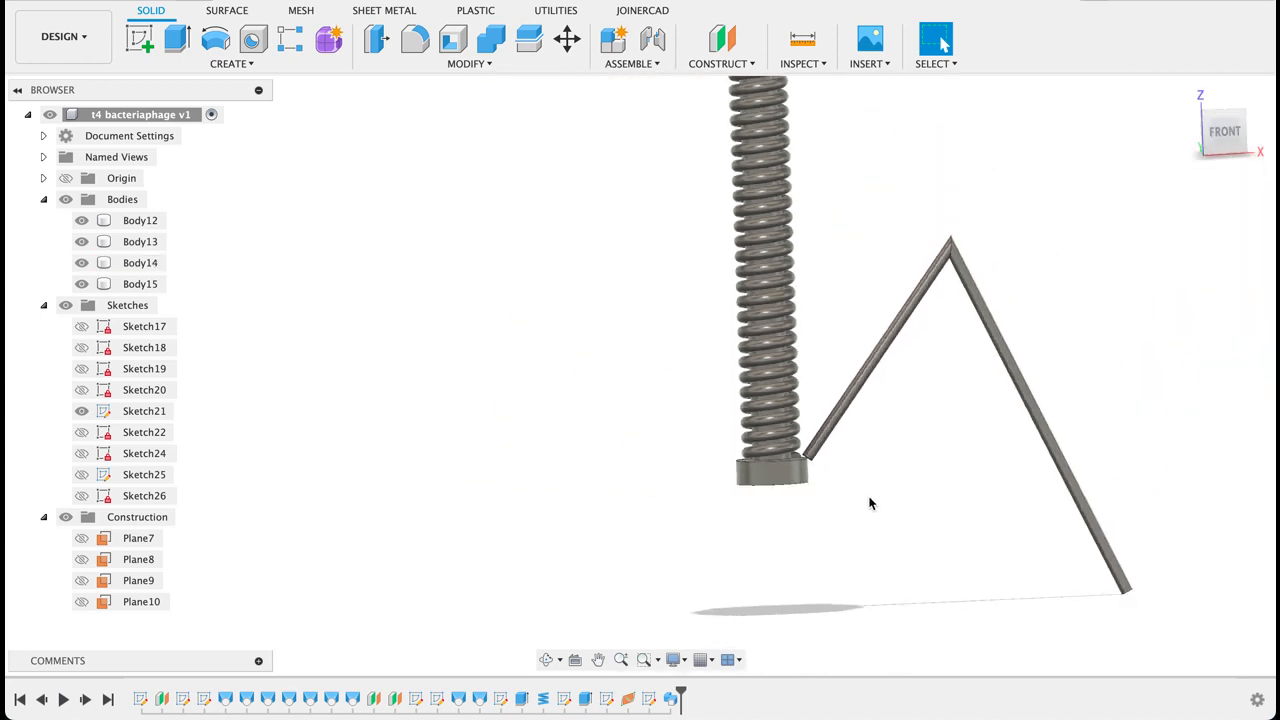
{"action": "left_click", "coordinate": [604, 702]}
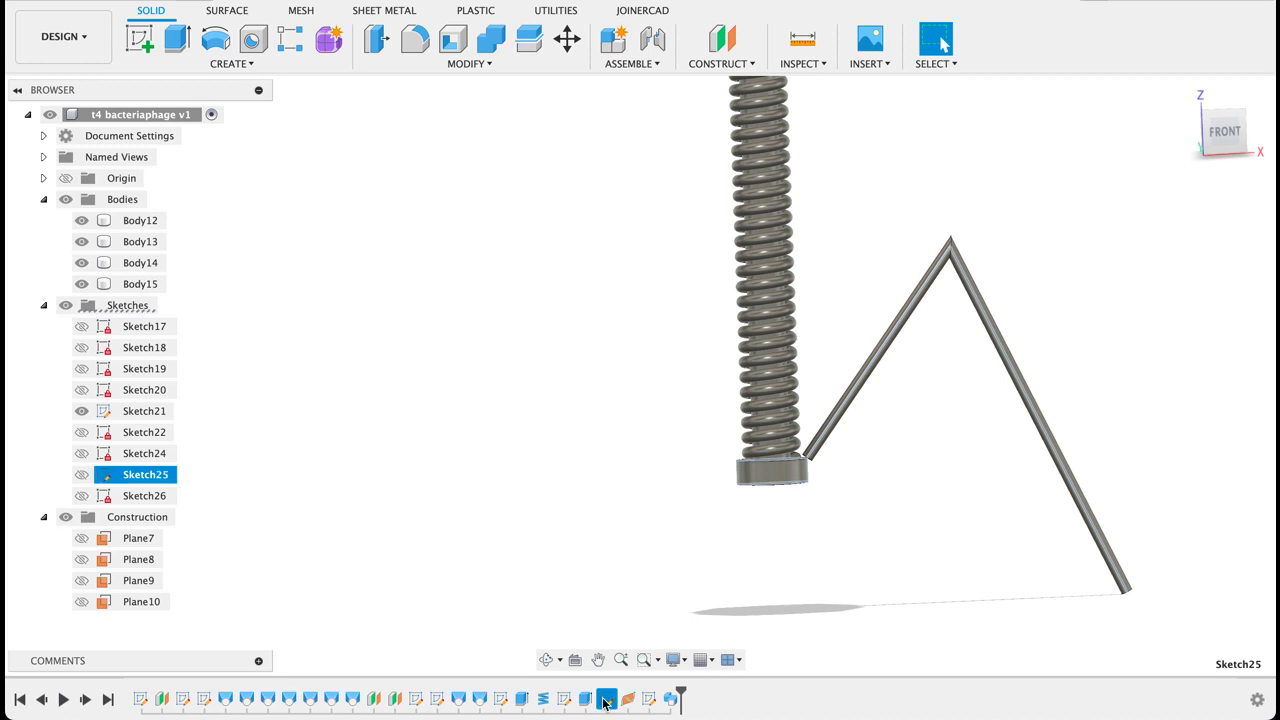
{"action": "double_click", "coordinate": [604, 702]}
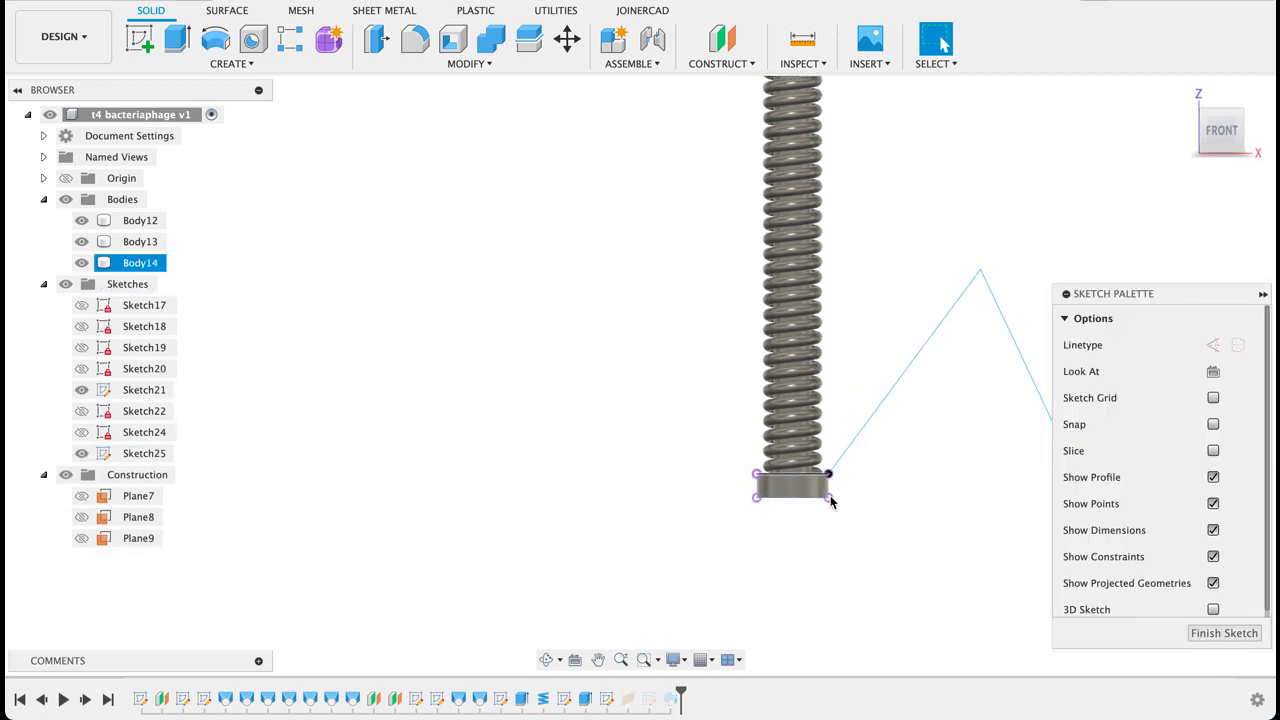
{"action": "scroll", "coordinate": [836, 493], "scroll_direction": "up", "scroll_amount": 3}
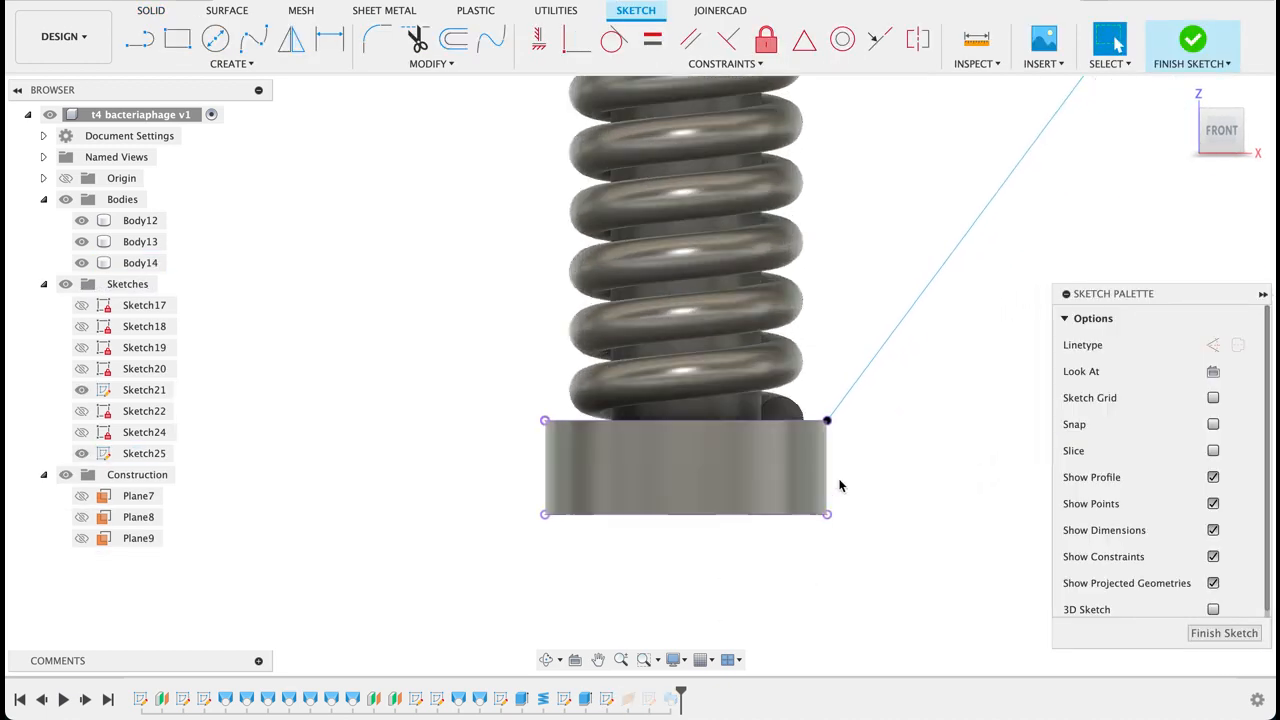
{"action": "left_click", "coordinate": [1213, 451]}
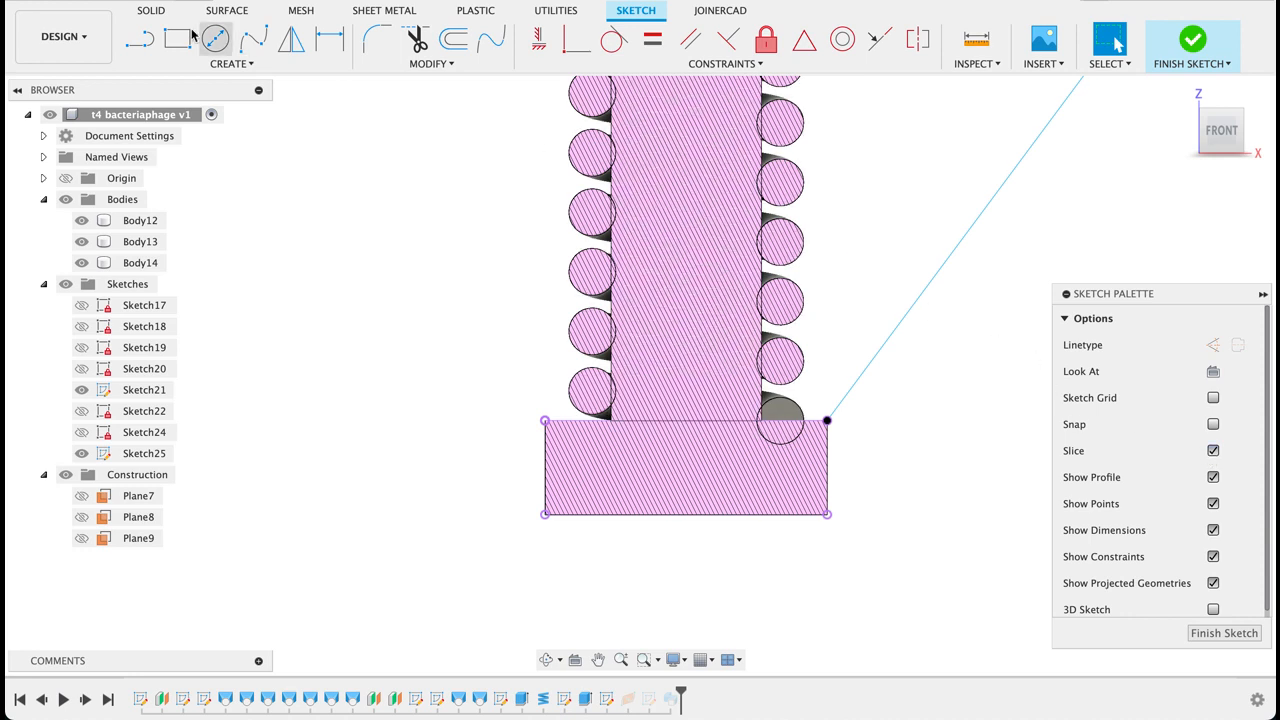
Draw a short line from the leg's attachment point at the baseplate's upper right corner diagonally down into the baseplate.
{"action": "left_click", "coordinate": [140, 38]}
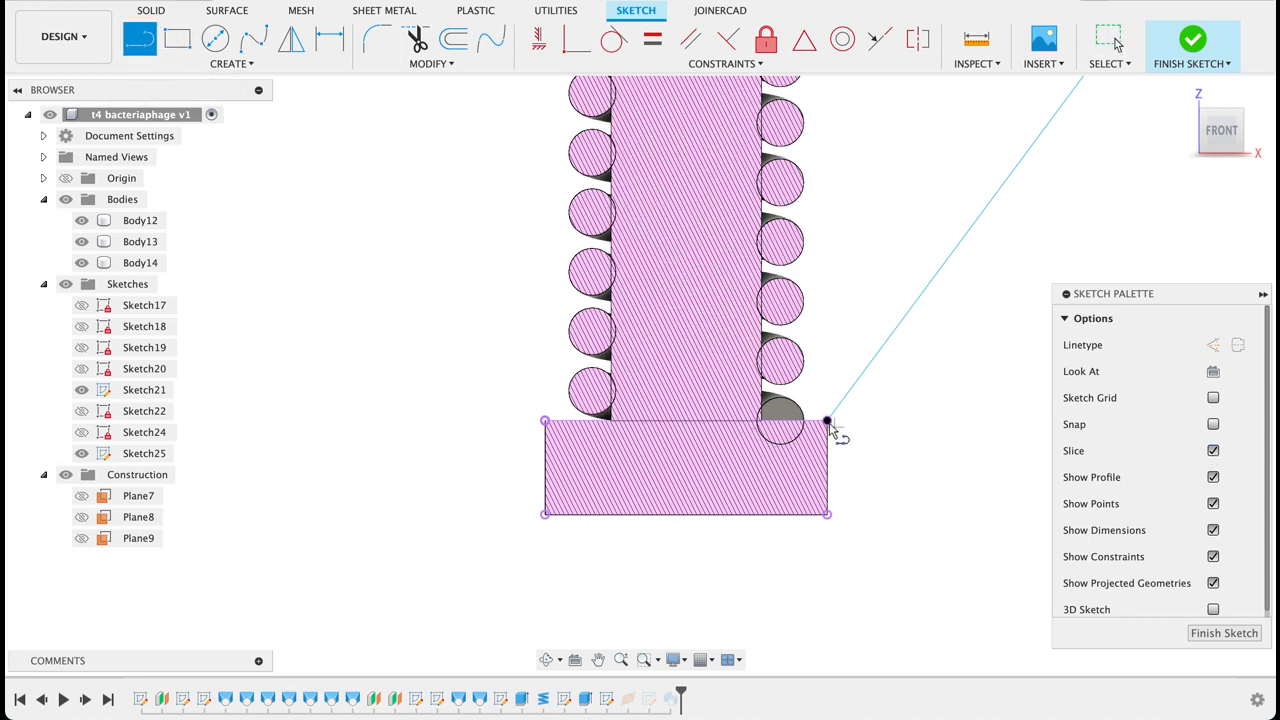
{"action": "left_click", "coordinate": [827, 421]}
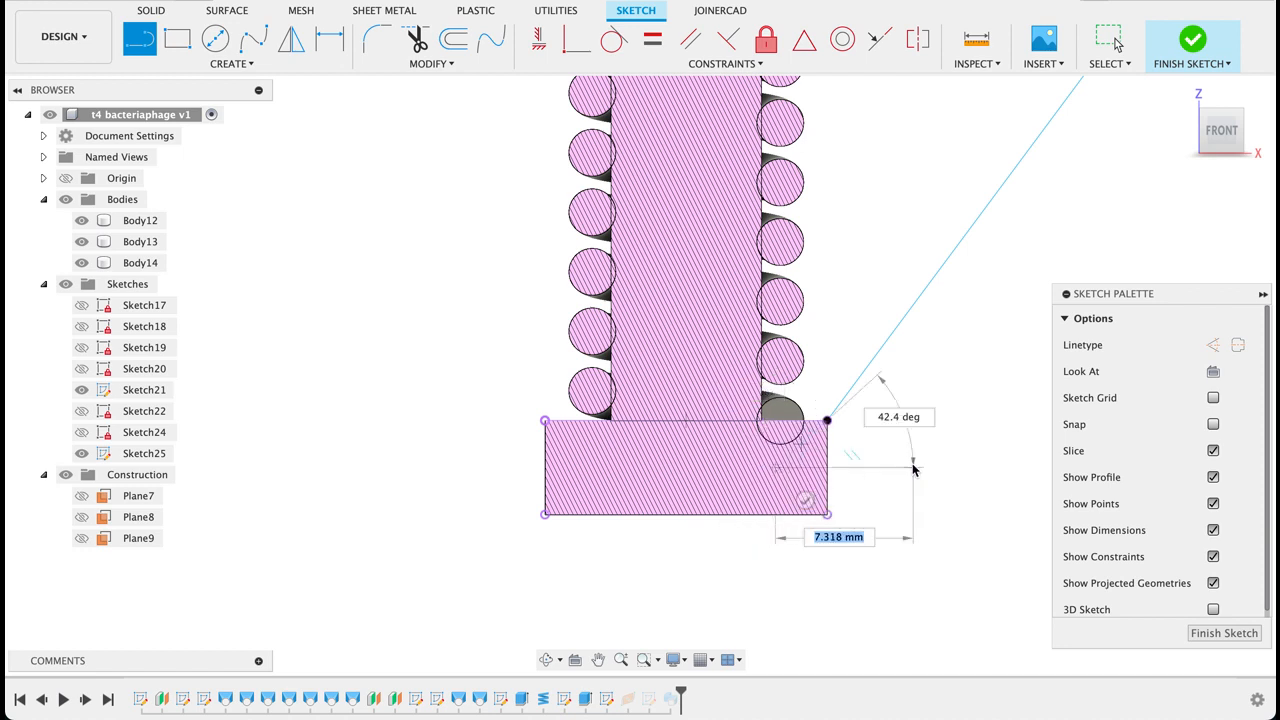
{"action": "key", "text": "Escape"}
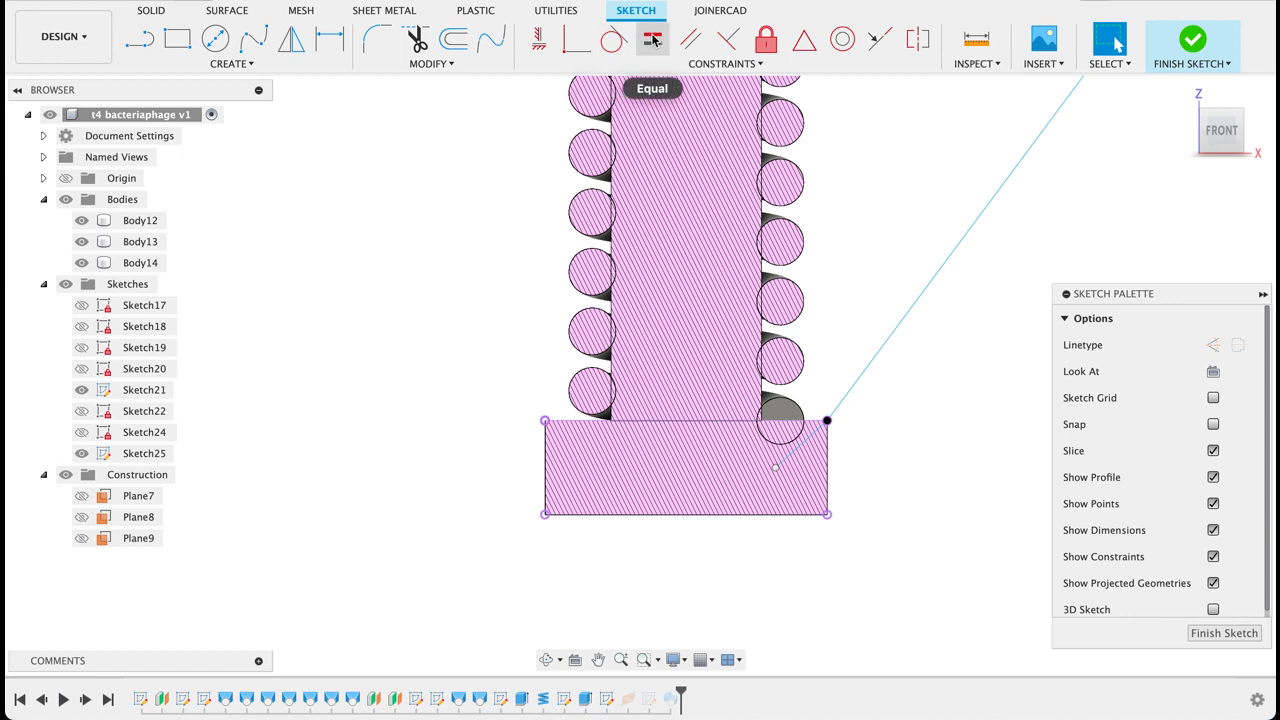
Constrain the short line inside the baseplate parallel to the leg's upper segment and finish the sketch.
{"action": "left_click", "coordinate": [693, 38]}
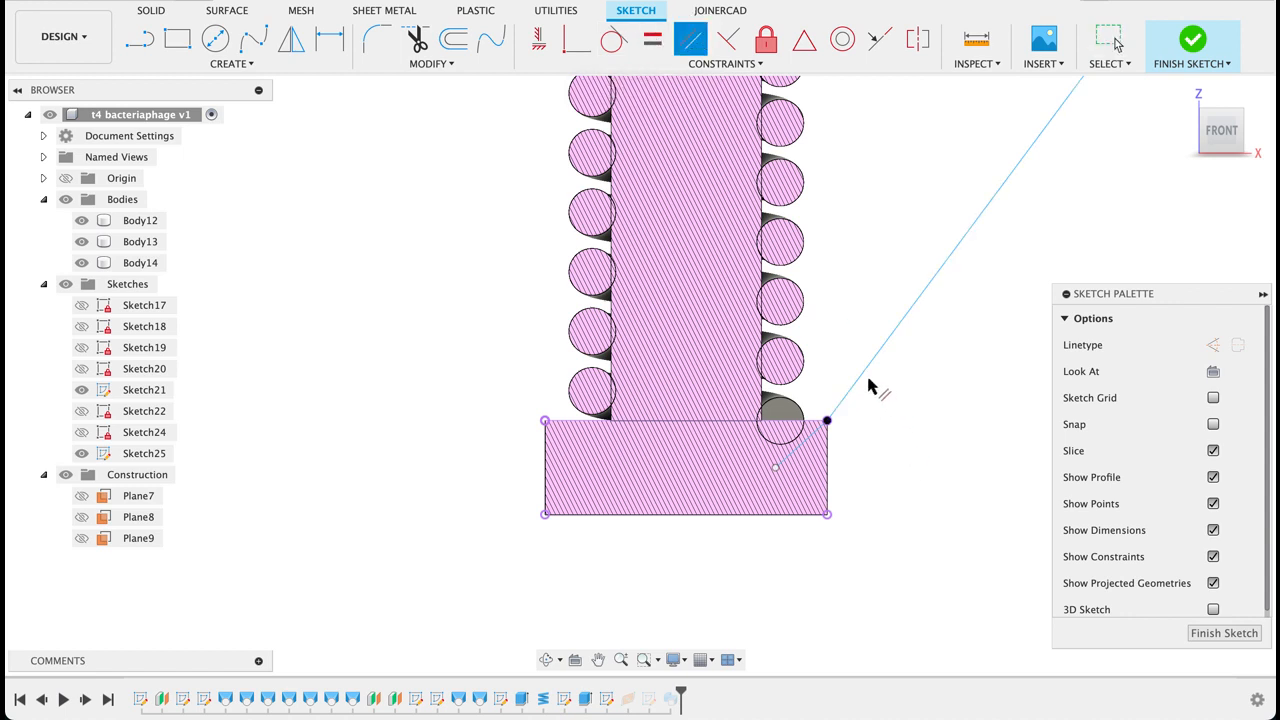
{"action": "left_click", "coordinate": [862, 376]}
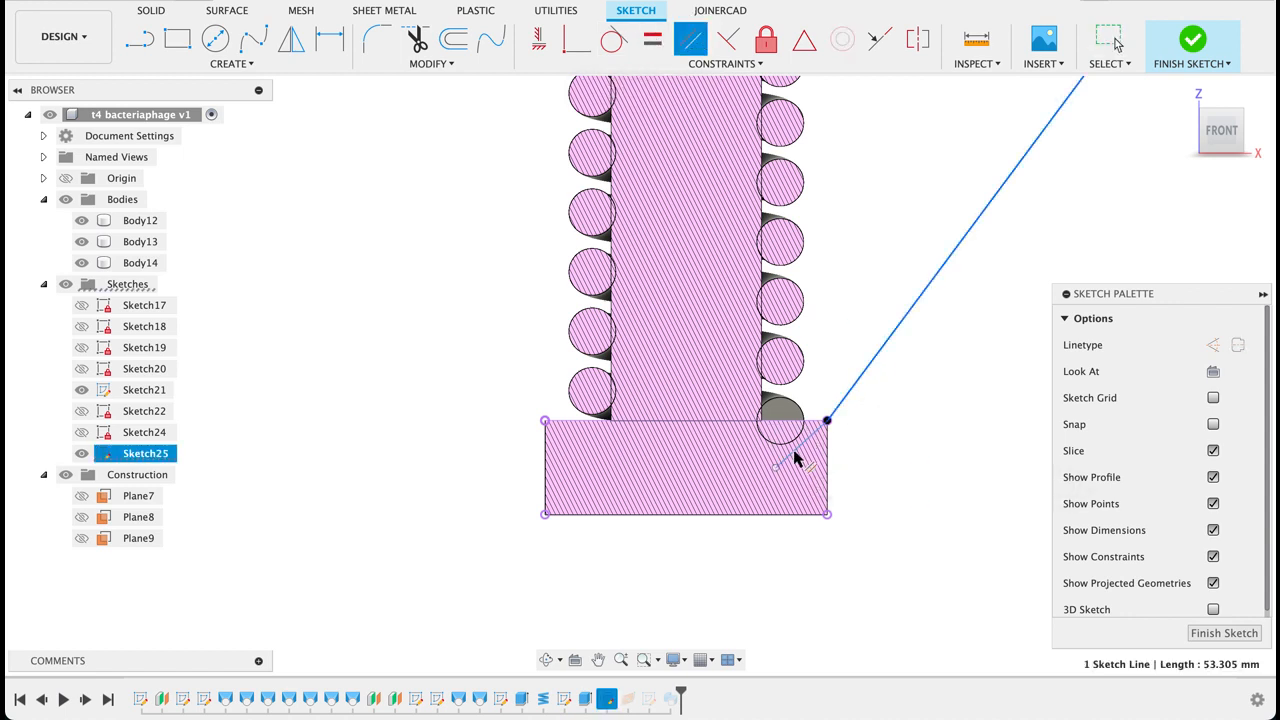
{"action": "left_click", "coordinate": [795, 458]}
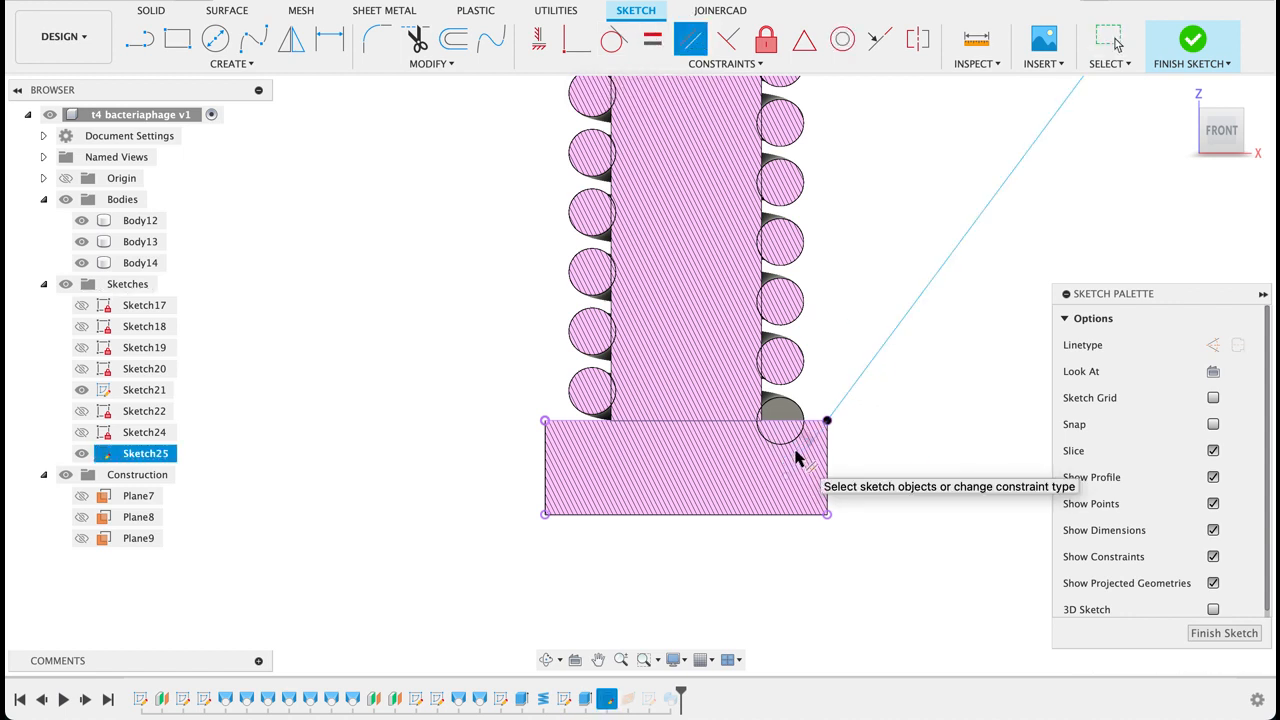
{"action": "left_click", "coordinate": [1222, 634]}
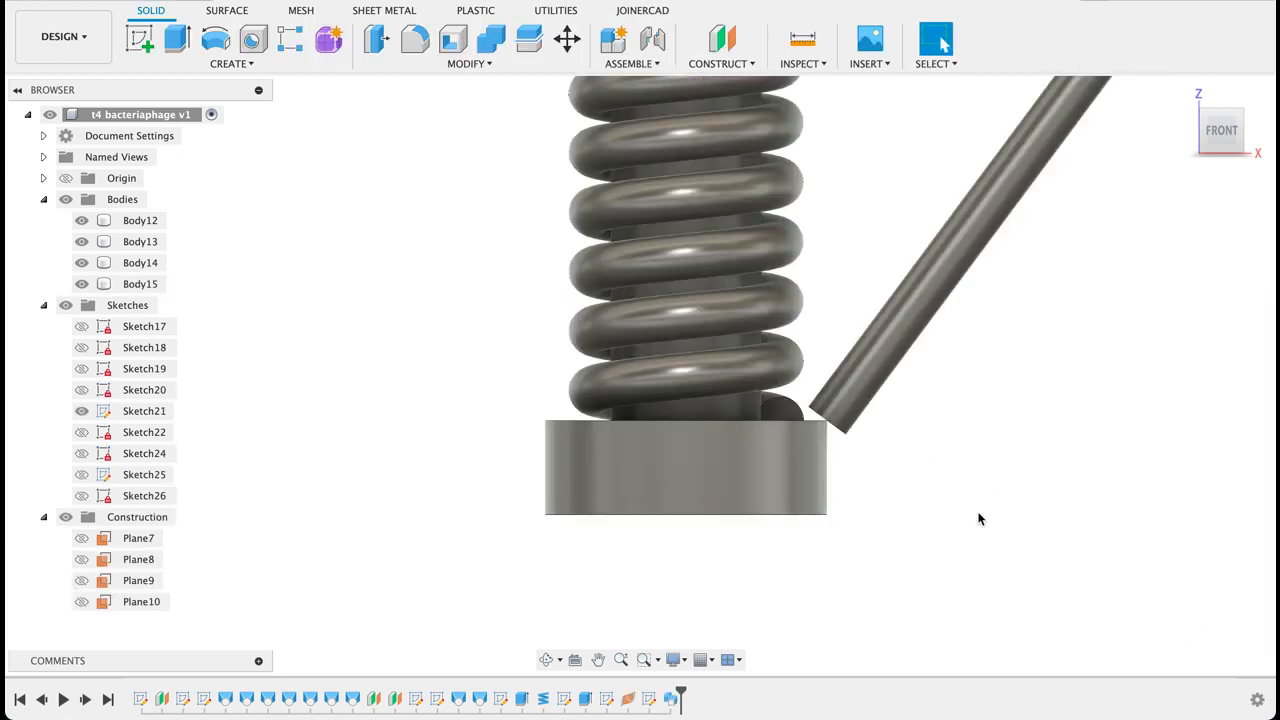
Edit the leg sweep and reselect its path to include the extension line running into the baseplate.
{"action": "left_click", "coordinate": [670, 699]}
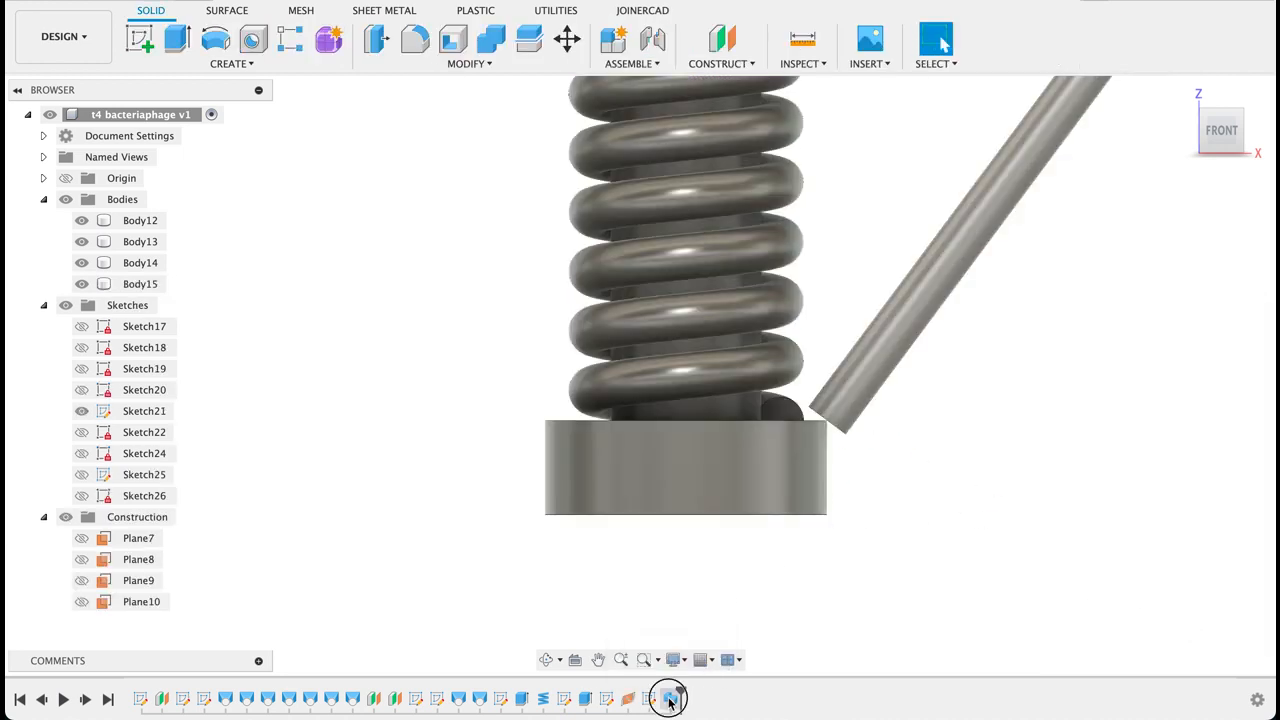
{"action": "left_click", "coordinate": [1130, 397]}
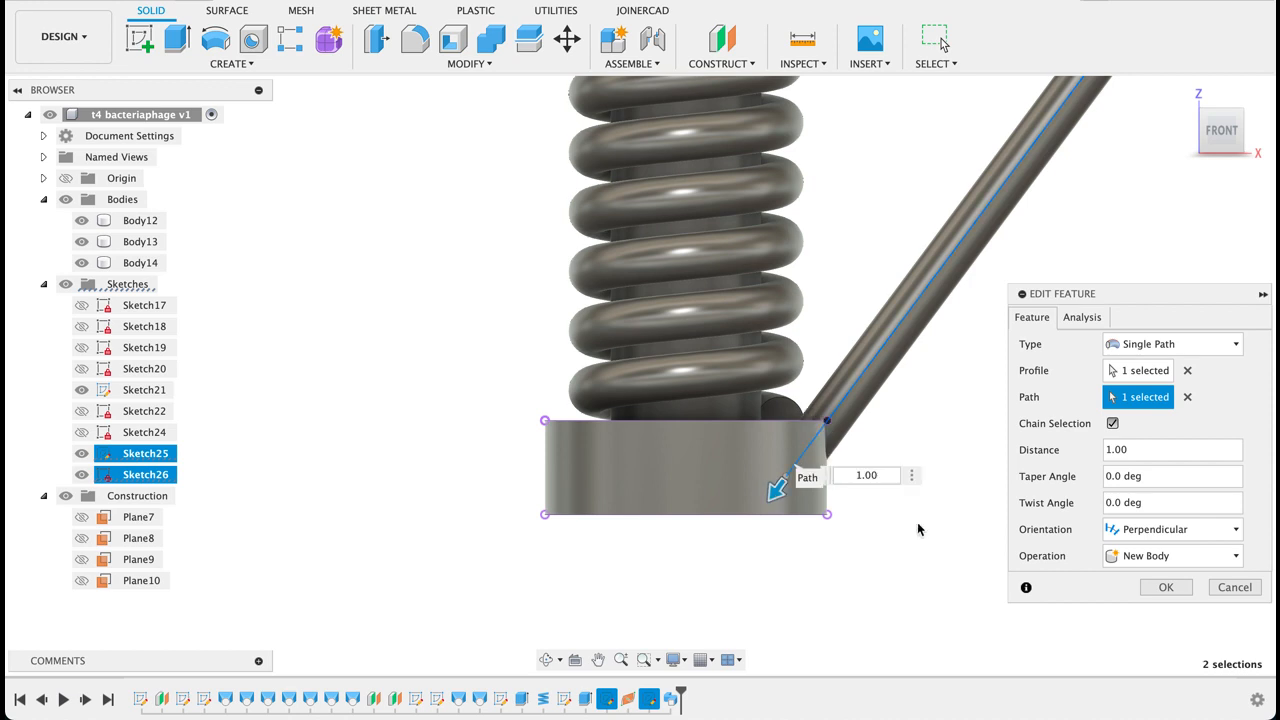
{"action": "left_click", "coordinate": [1165, 588]}
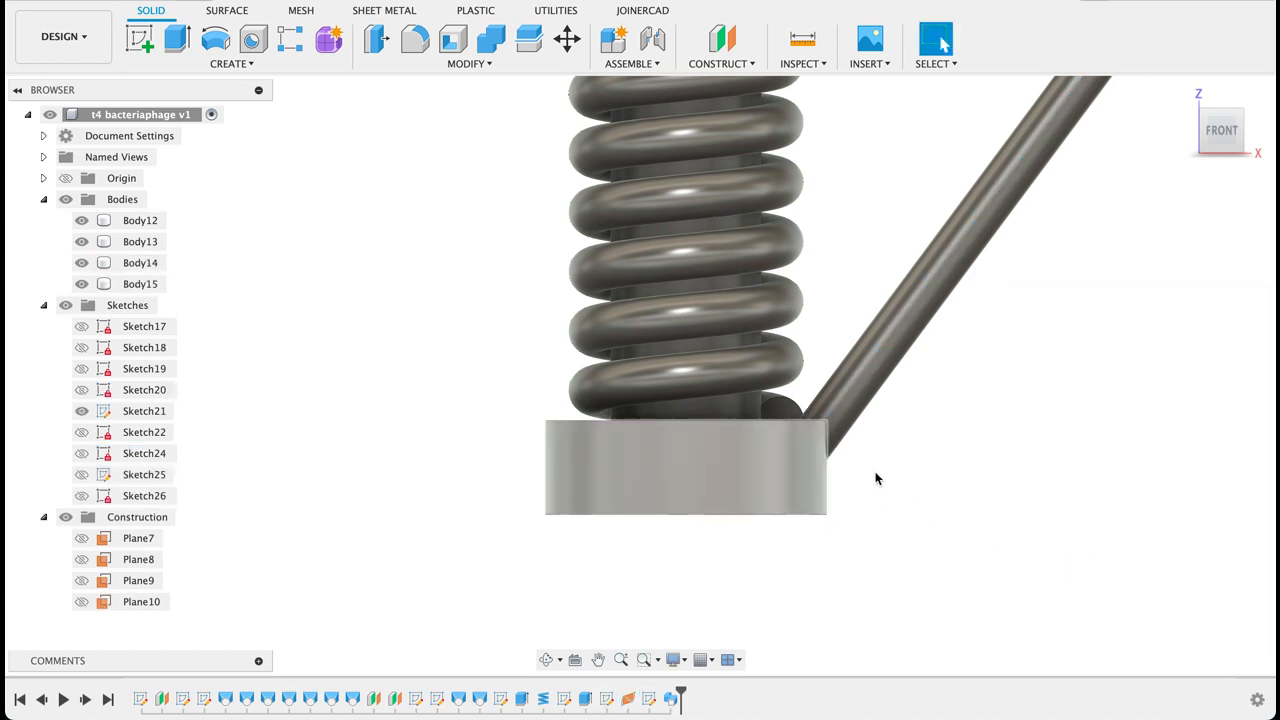
Start a circular pattern of the leg body, using the tail shaft's lower circular edge at the baseplate as the axis.
{"action": "middle_click_drag", "start_coordinate": [949, 463], "coordinate": [906, 472], "text": "shift"}
{"action": "scroll", "coordinate": [906, 472], "scroll_direction": "down", "scroll_amount": 5}
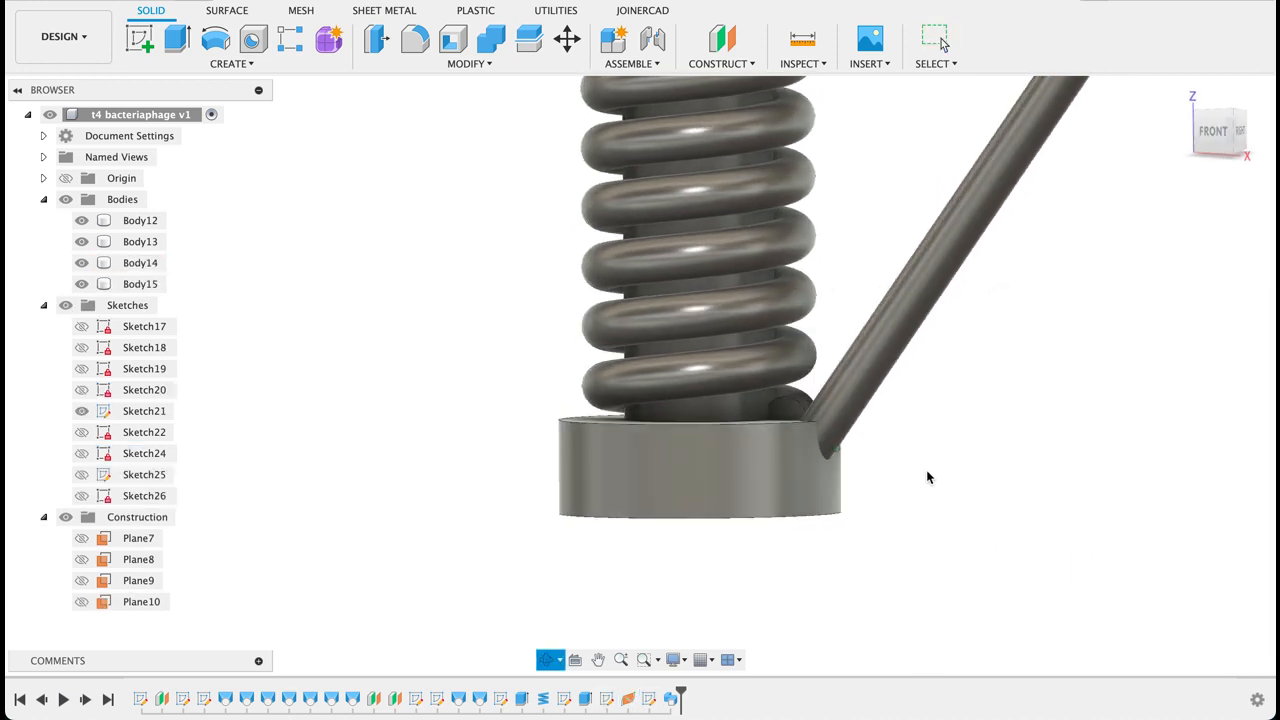
{"action": "scroll", "coordinate": [937, 460], "scroll_direction": "down", "scroll_amount": 10}
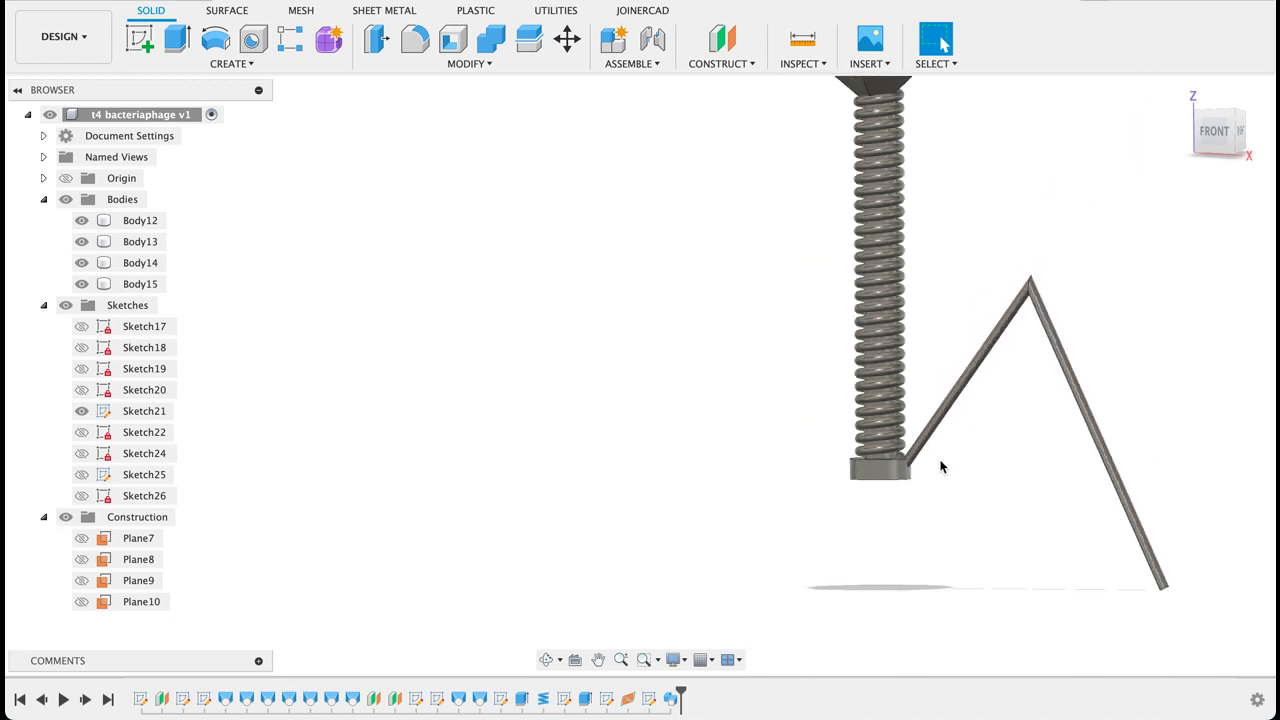
{"action": "middle_click_drag", "start_coordinate": [851, 517], "coordinate": [755, 480]}
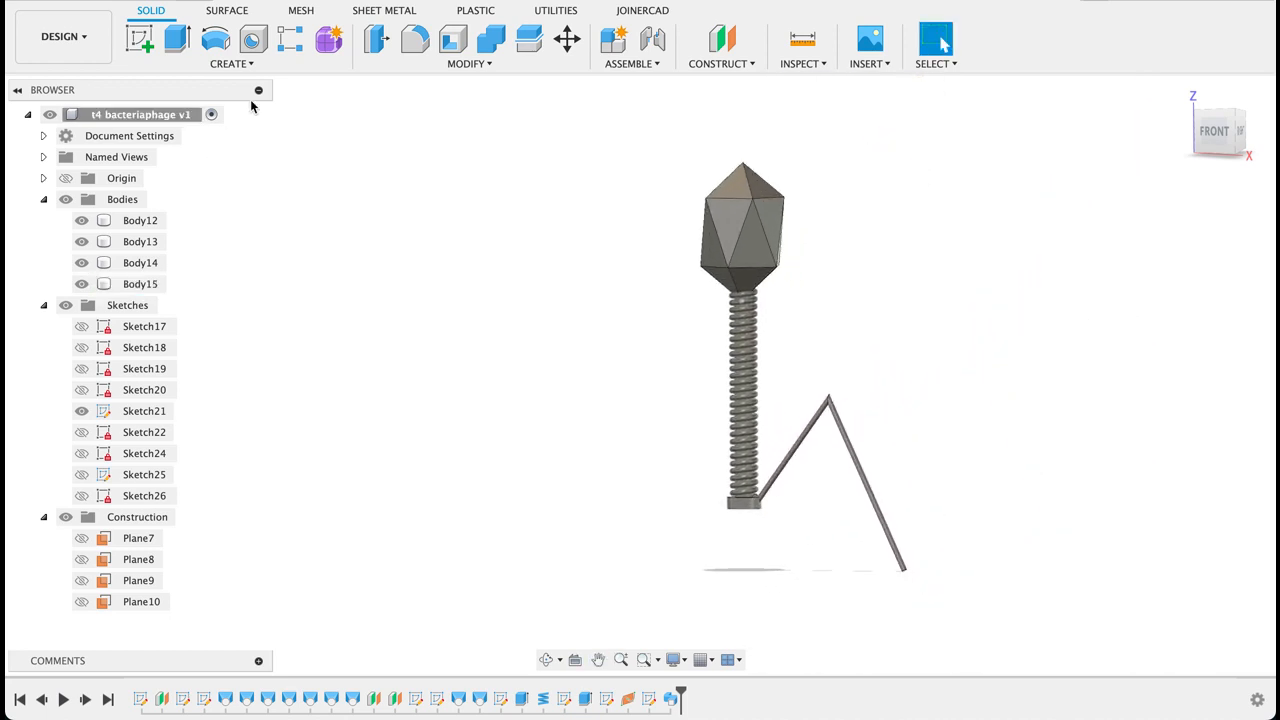
{"action": "left_click", "coordinate": [236, 62]}
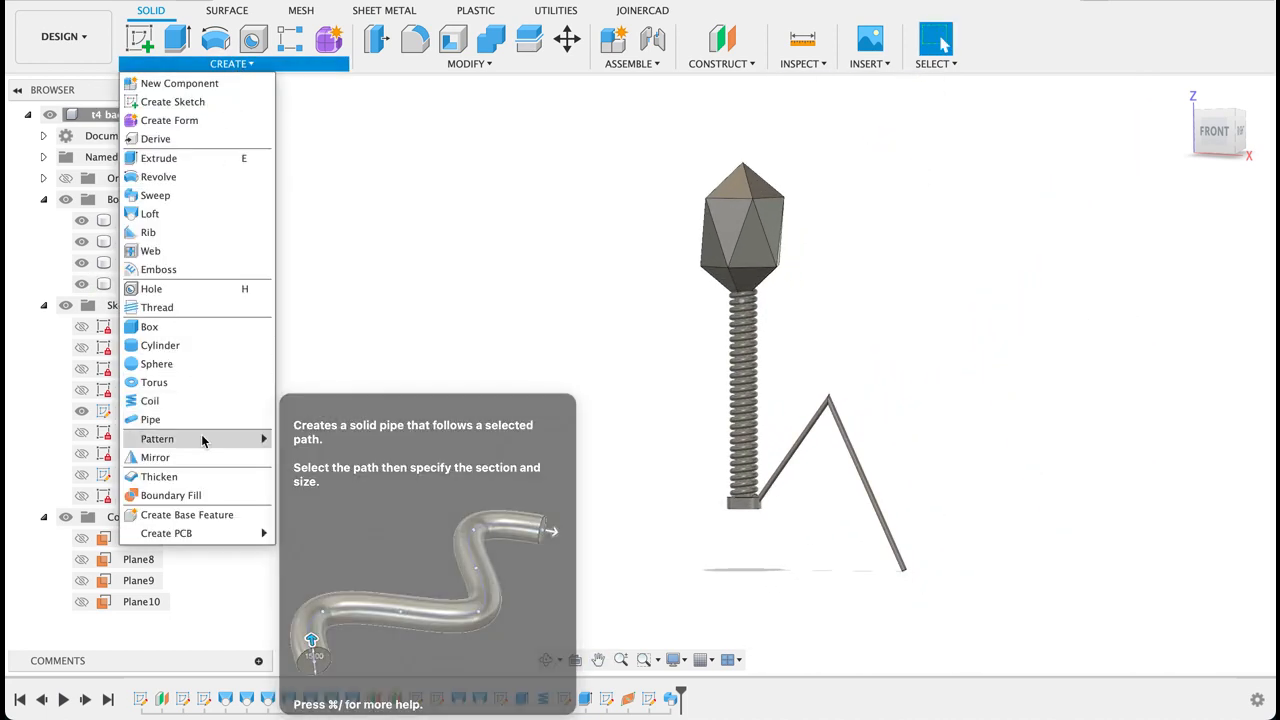
{"action": "mouse_move", "coordinate": [210, 440]}
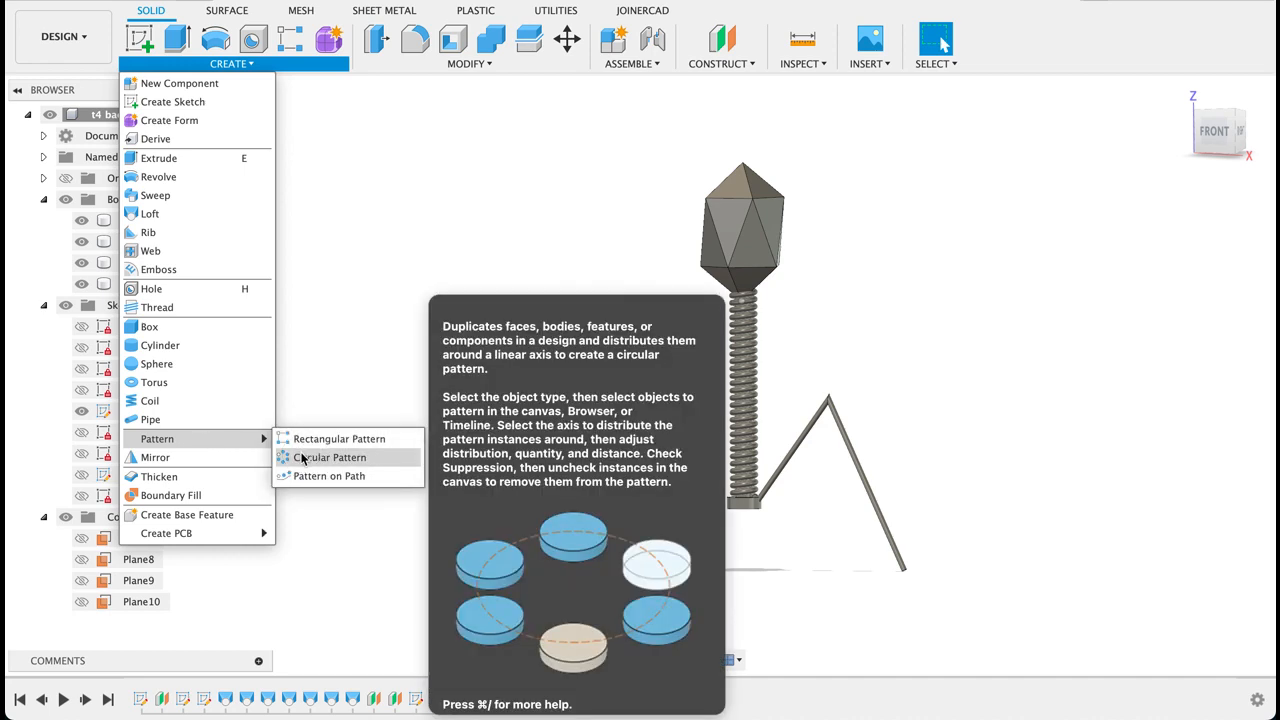
{"action": "left_click", "coordinate": [325, 457]}
{"action": "left_click", "coordinate": [818, 423]}
{"action": "left_click", "coordinate": [818, 423]}
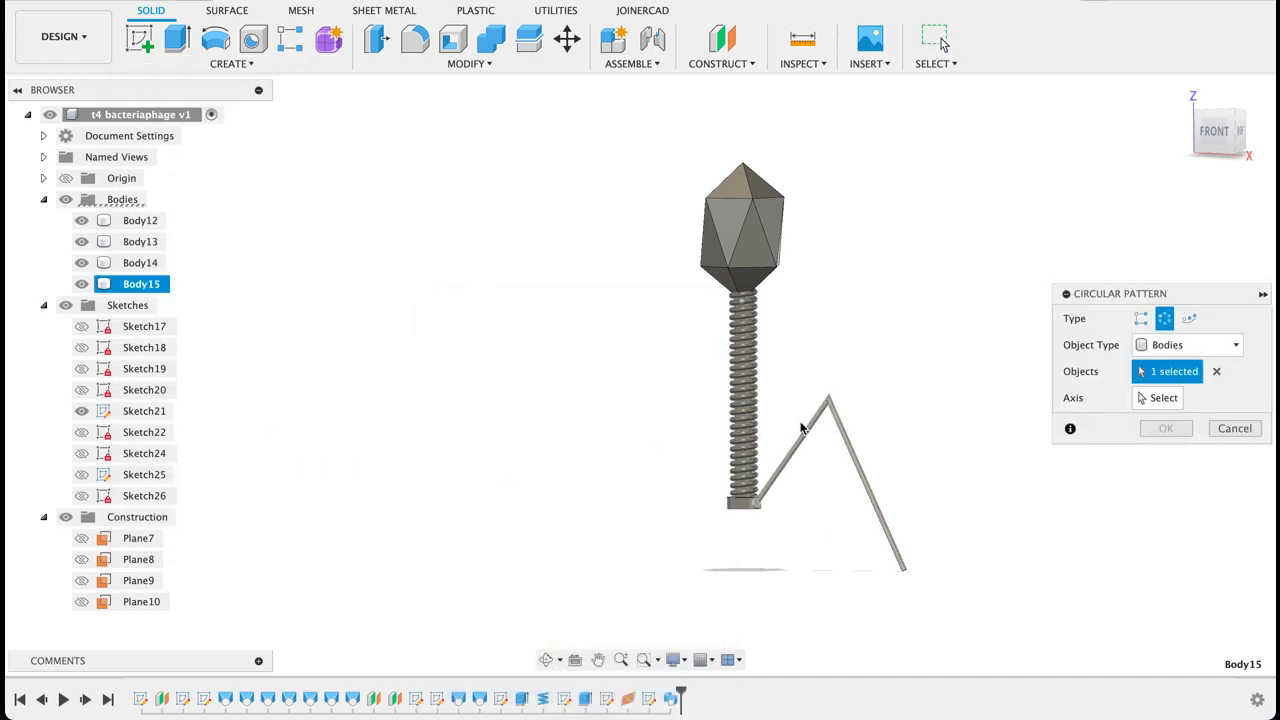
{"action": "left_click", "coordinate": [1172, 402]}
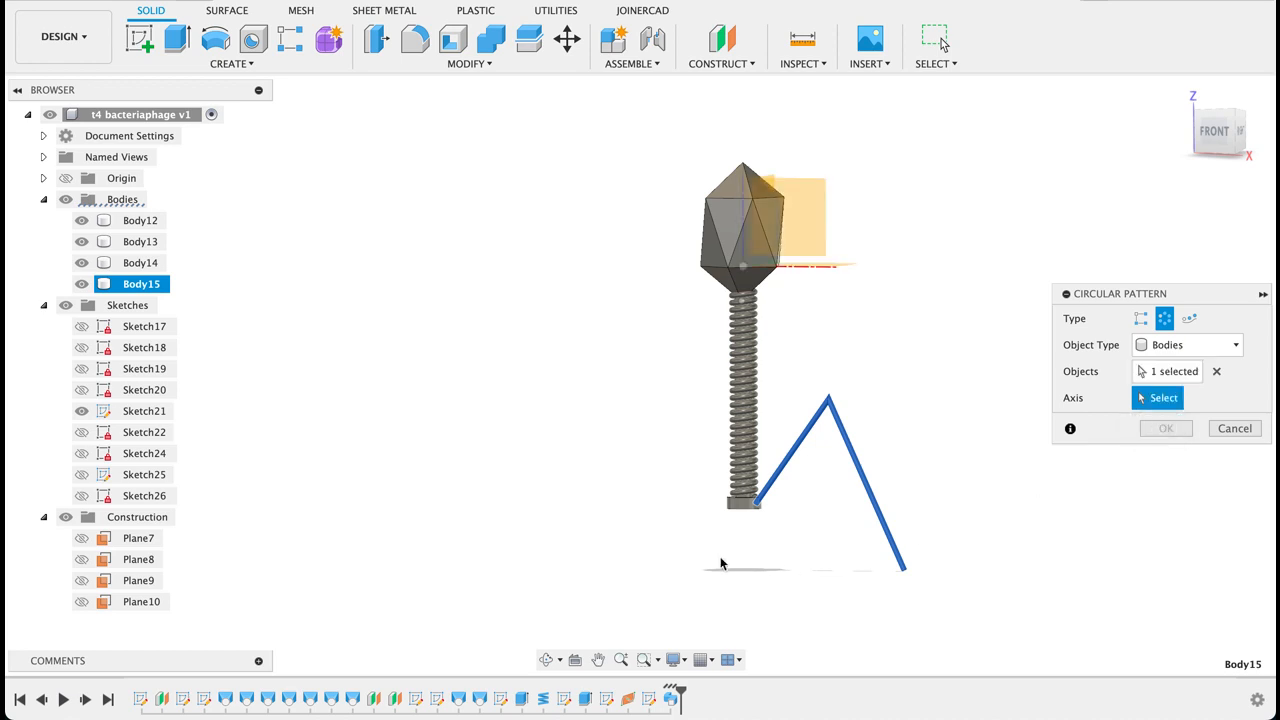
{"action": "scroll", "coordinate": [720, 561], "scroll_direction": "up", "scroll_amount": 5}
{"action": "middle_click_drag", "start_coordinate": [768, 500], "coordinate": [770, 447], "text": "shift"}
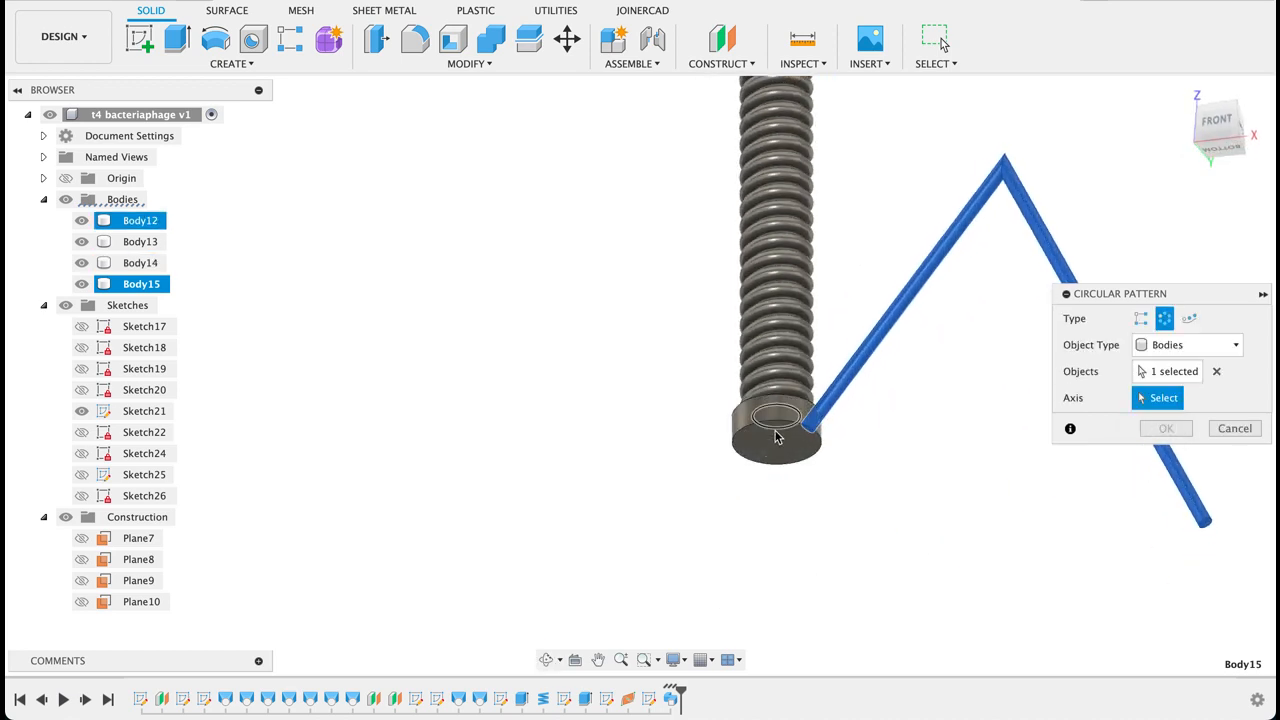
{"action": "left_click", "coordinate": [775, 442]}
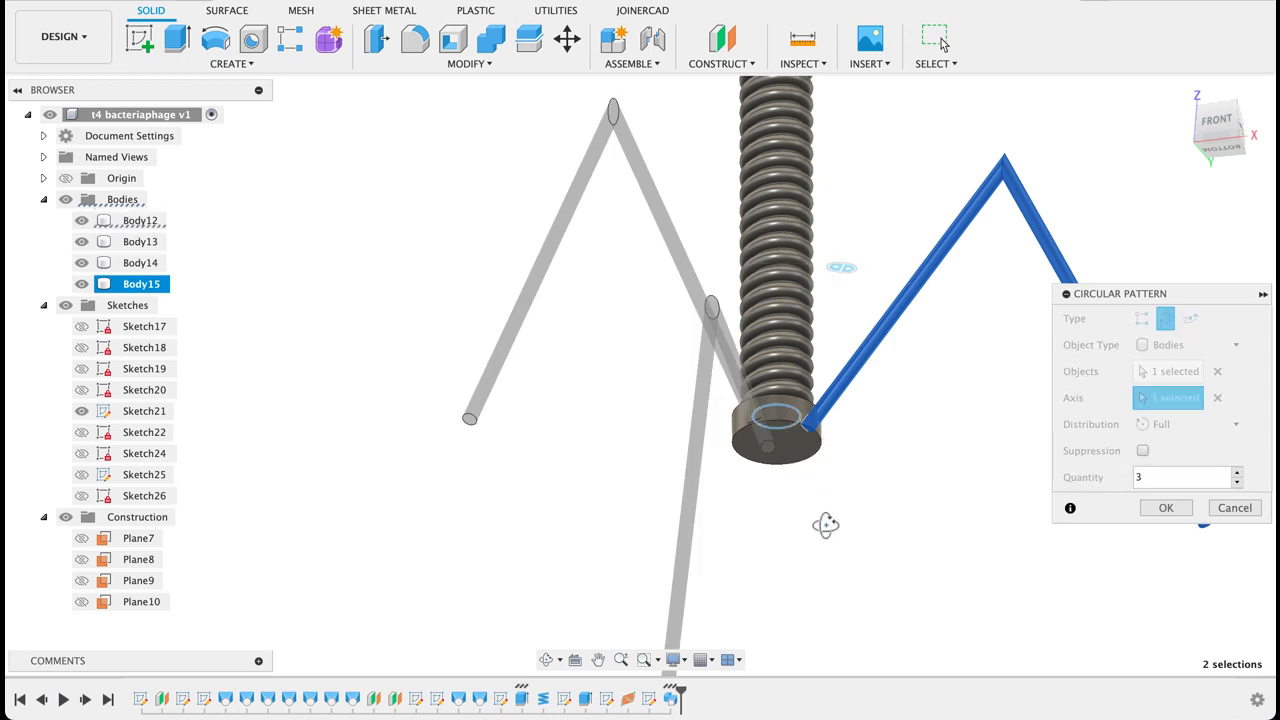
Set the circular pattern's quantity to 6 with full distribution and create the leg copies.
{"action": "middle_click_drag", "start_coordinate": [823, 523], "coordinate": [828, 566], "text": "shift"}
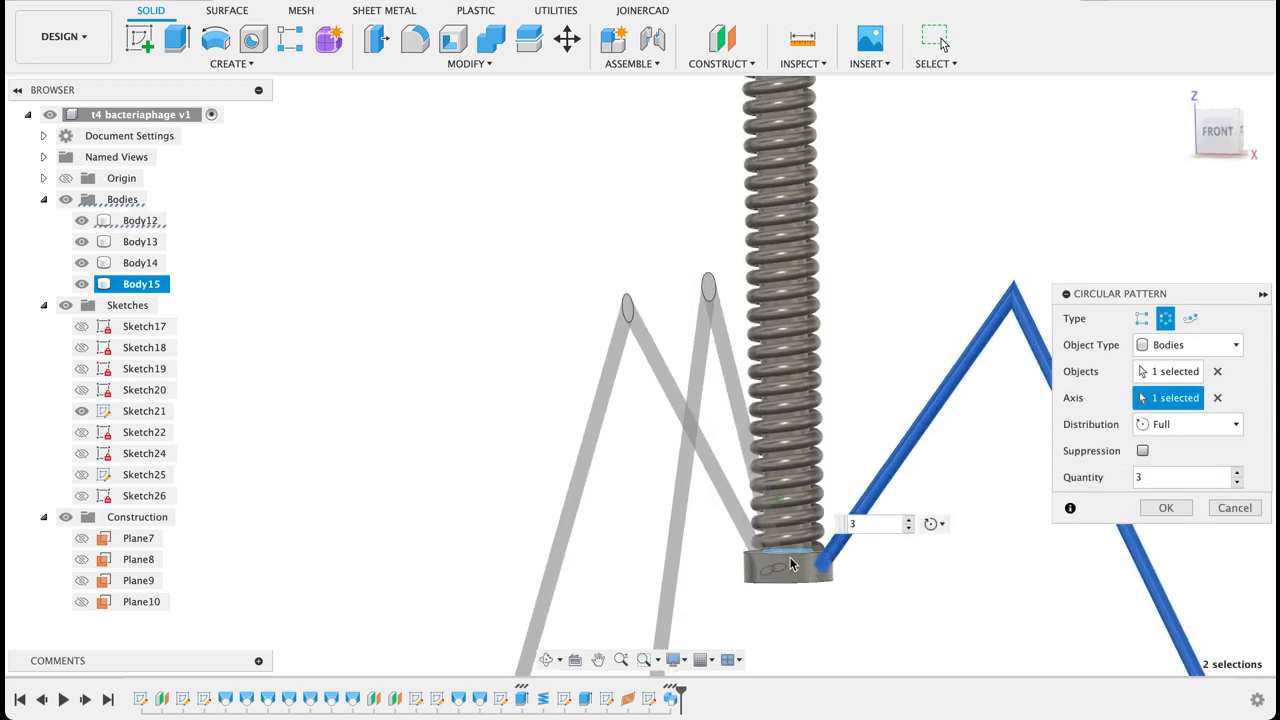
{"action": "scroll", "coordinate": [914, 523], "scroll_direction": "down", "scroll_amount": 5}
{"action": "left_click", "coordinate": [909, 520]}
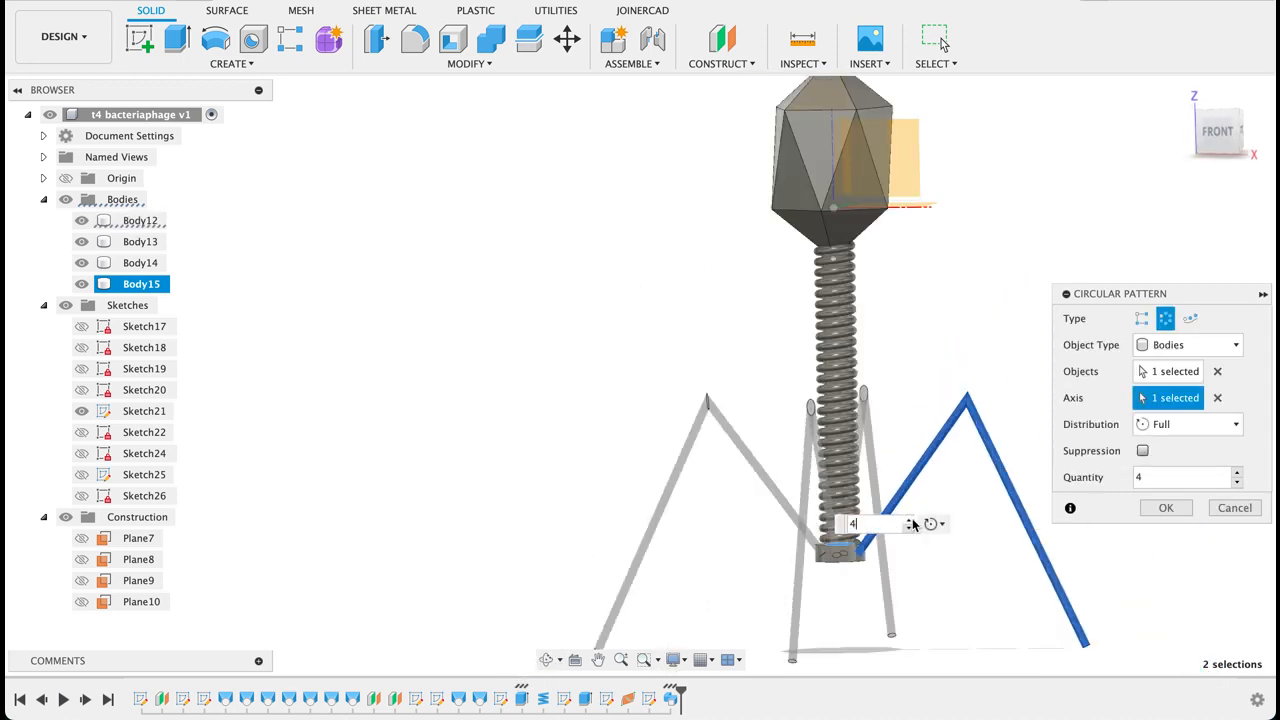
{"action": "left_click", "coordinate": [910, 521]}
{"action": "left_click", "coordinate": [910, 520]}
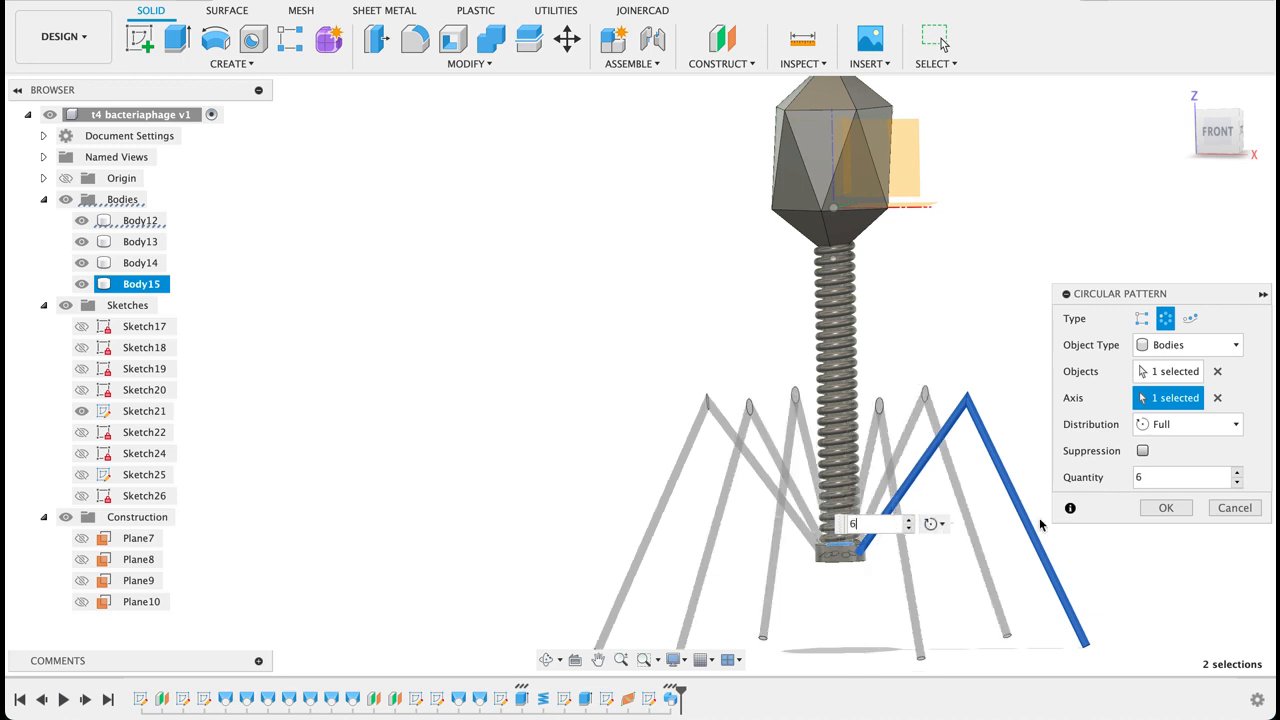
{"action": "left_click", "coordinate": [1167, 508]}
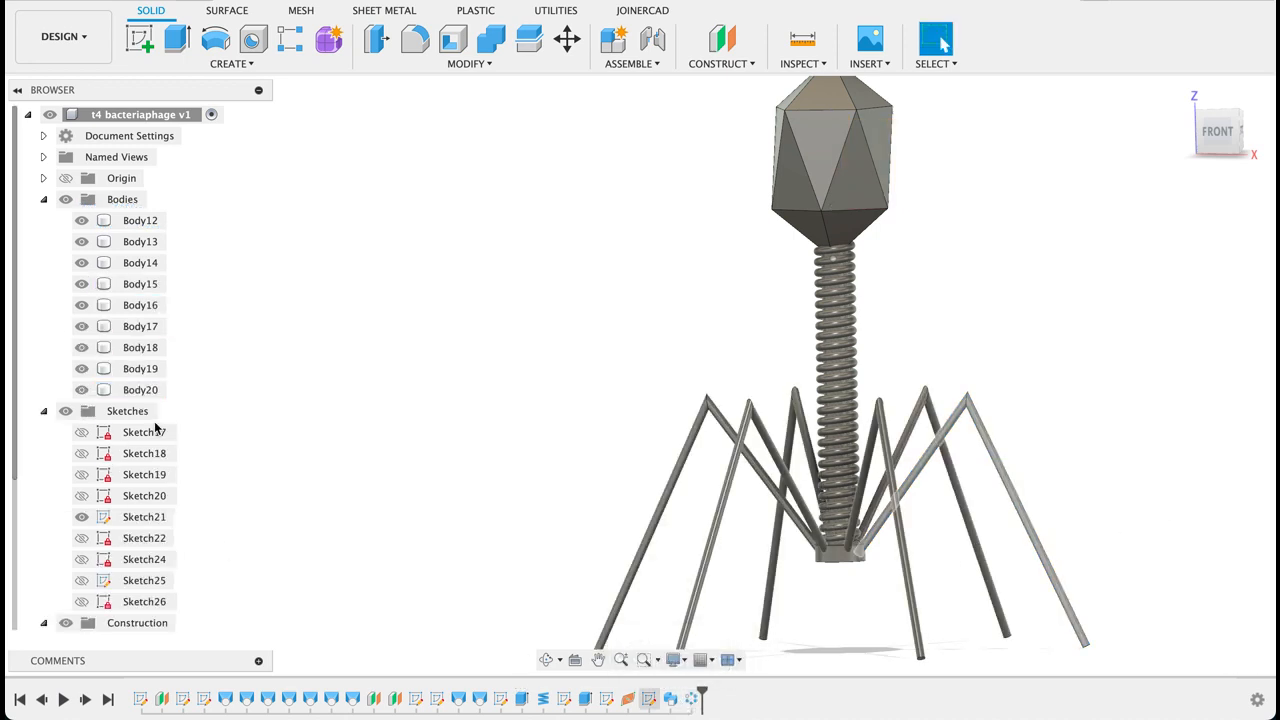
Apply the green appearance already used in this design to the whole faceted head body.
{"action": "middle_click_drag", "start_coordinate": [1133, 303], "coordinate": [1025, 283]}
{"action": "scroll", "coordinate": [1000, 297], "scroll_direction": "down", "scroll_amount": 3}
{"action": "key", "text": "Escape"}
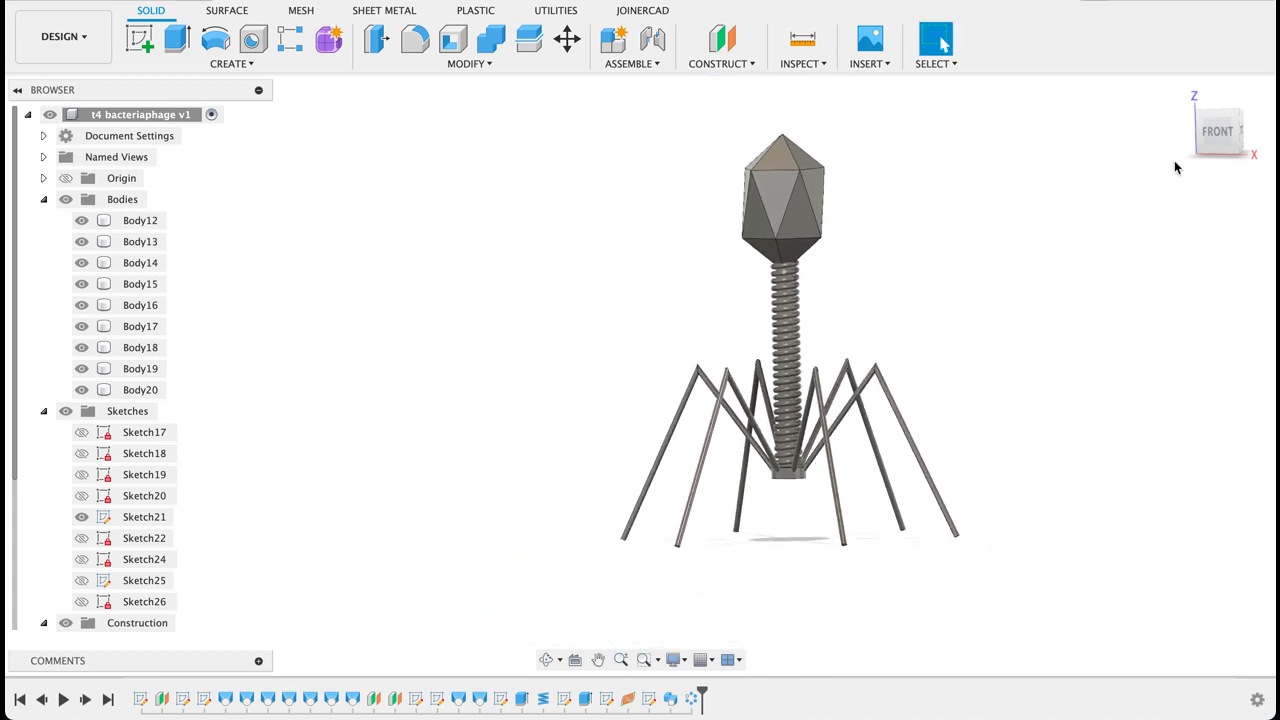
{"action": "left_click", "coordinate": [1216, 130]}
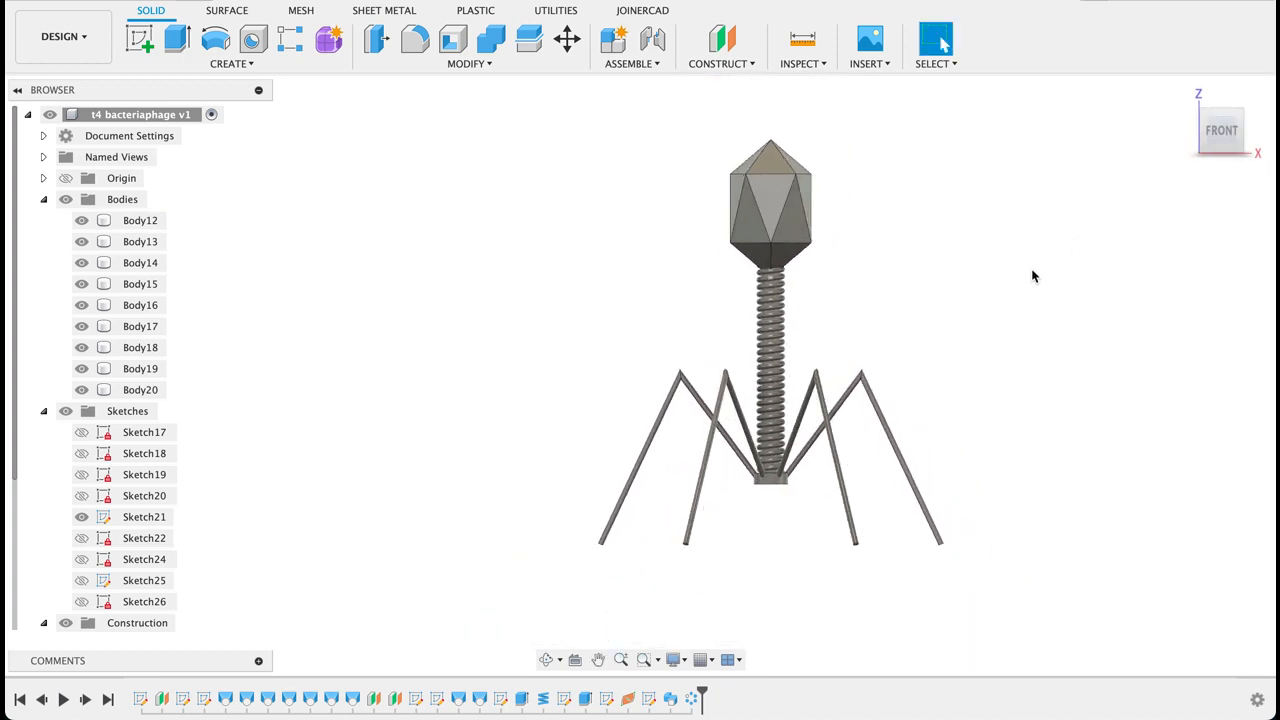
{"action": "middle_click_drag", "start_coordinate": [1033, 267], "coordinate": [878, 256], "text": "shift"}
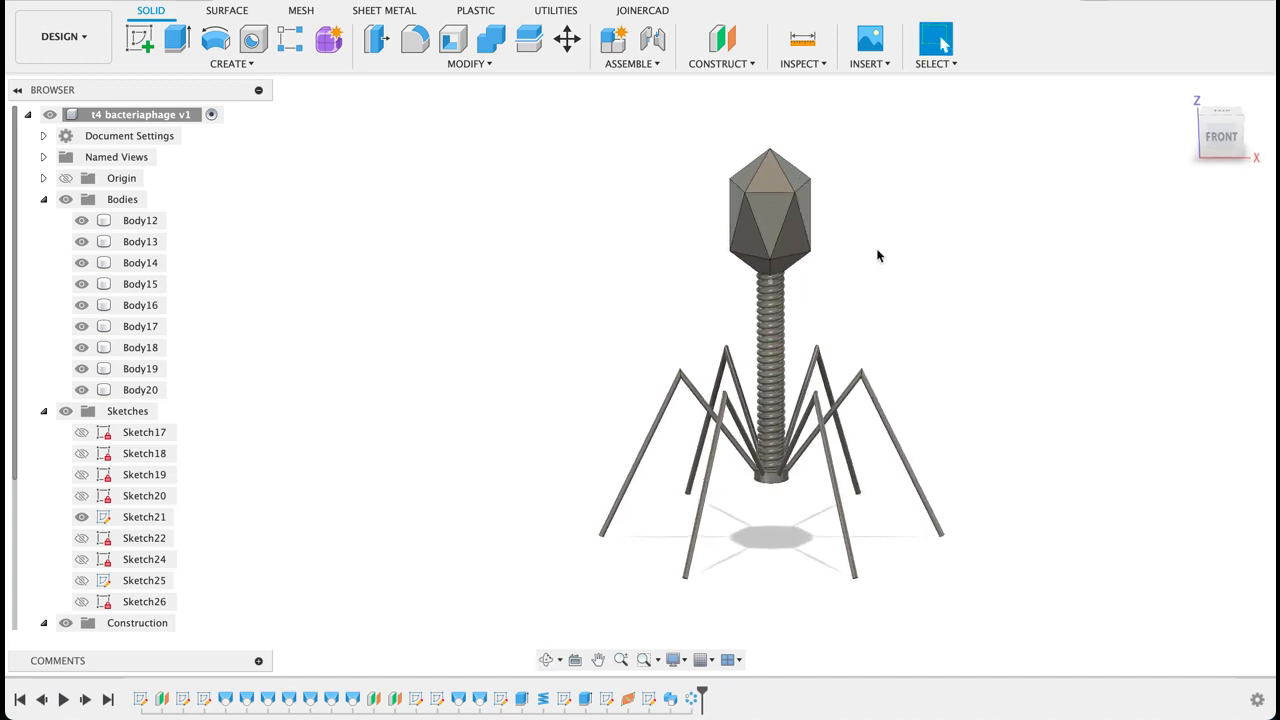
{"action": "right_click", "coordinate": [775, 218]}
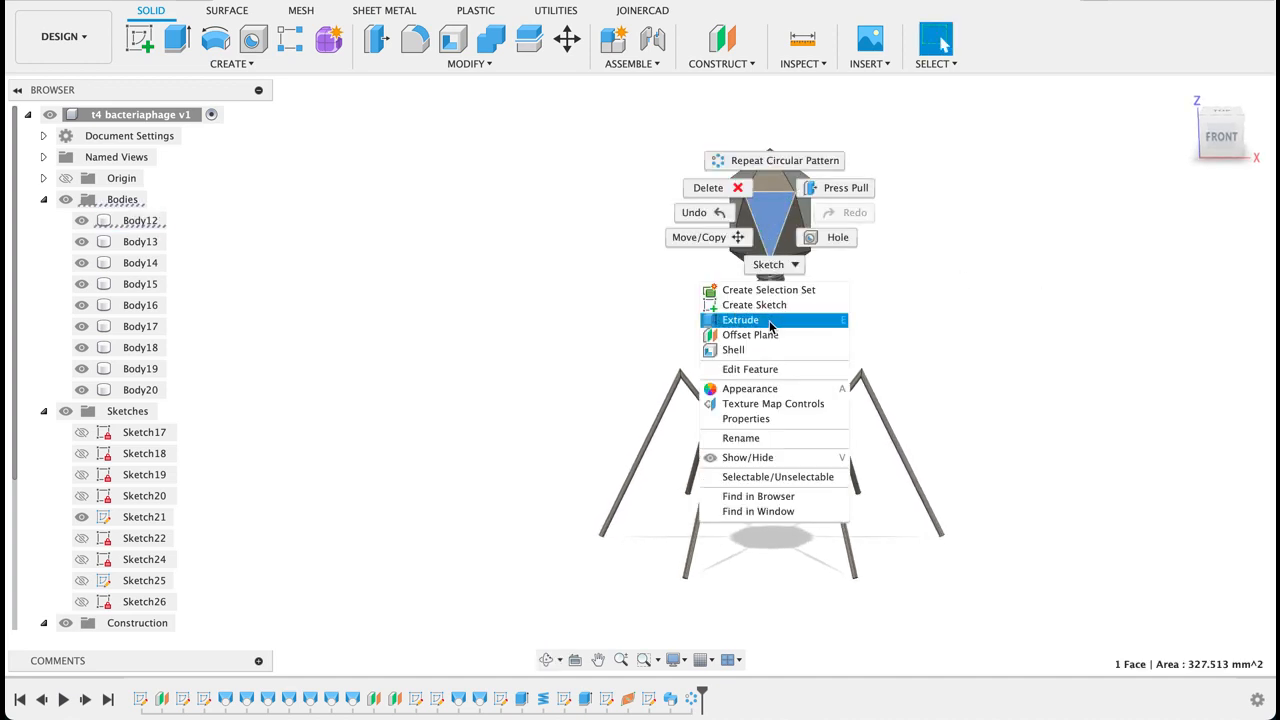
{"action": "left_click", "coordinate": [755, 389]}
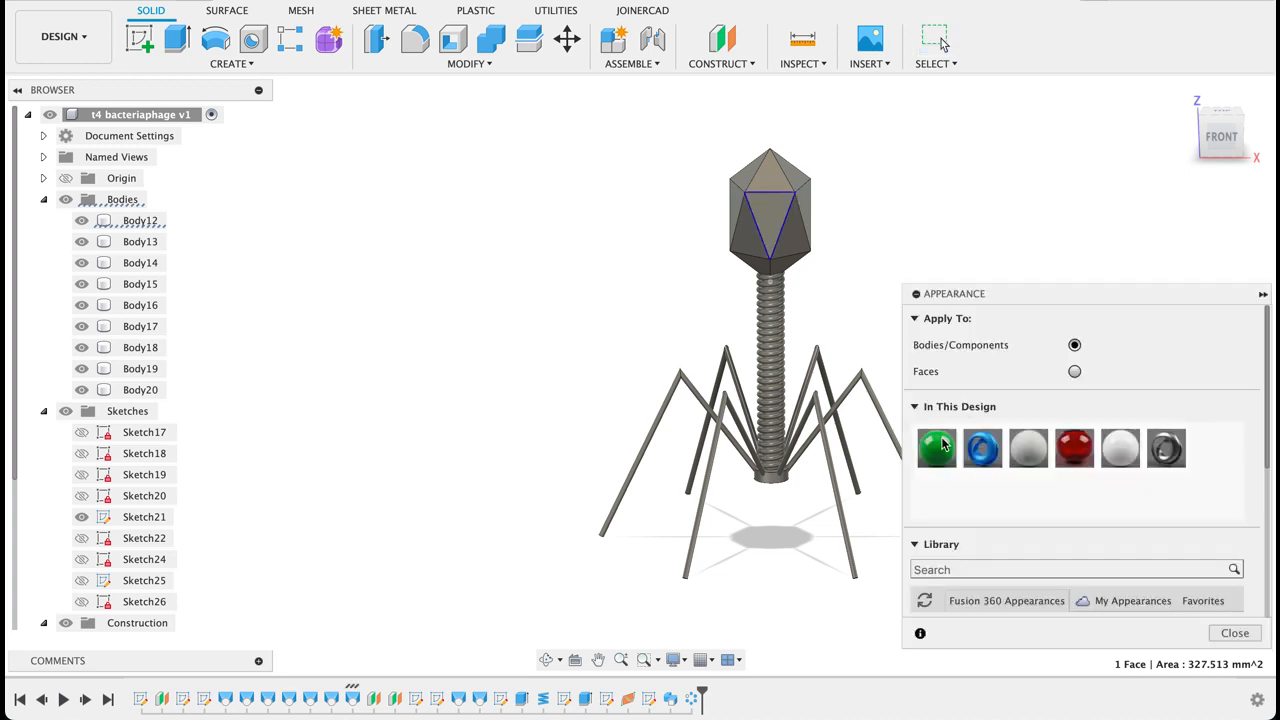
{"action": "left_click_drag", "start_coordinate": [941, 446], "coordinate": [782, 229]}
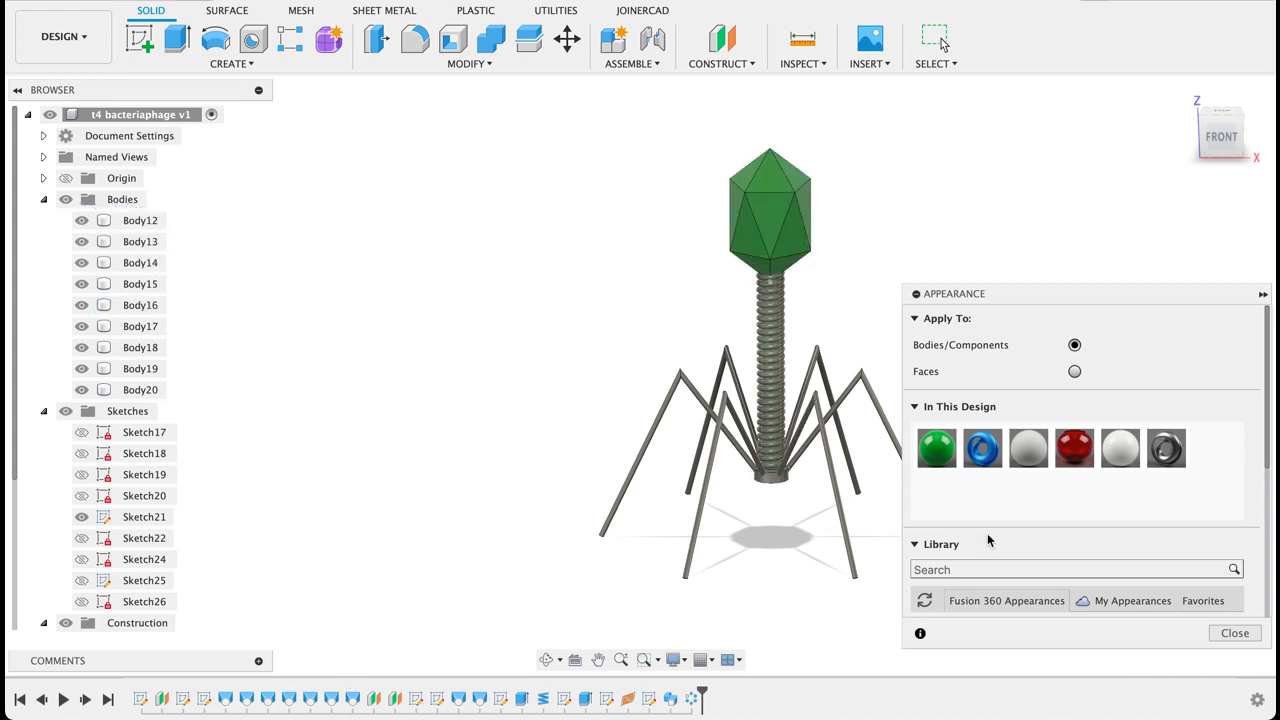
Apply Aluminum - Anodized Rough (Blue) to the coil around the tail shaft and Paint - Enamel Glossy (White) to the baseplate.
{"action": "left_click_drag", "start_coordinate": [982, 448], "coordinate": [786, 440]}
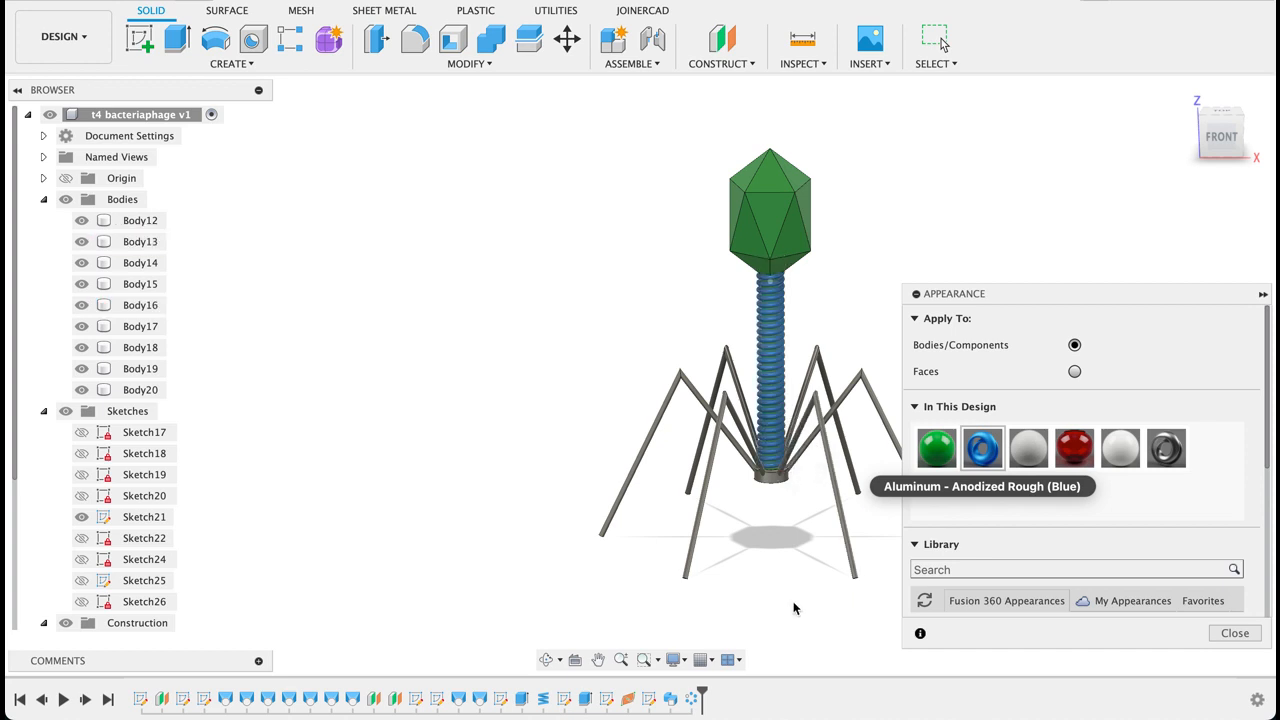
{"action": "left_click_drag", "start_coordinate": [1120, 455], "coordinate": [778, 480]}
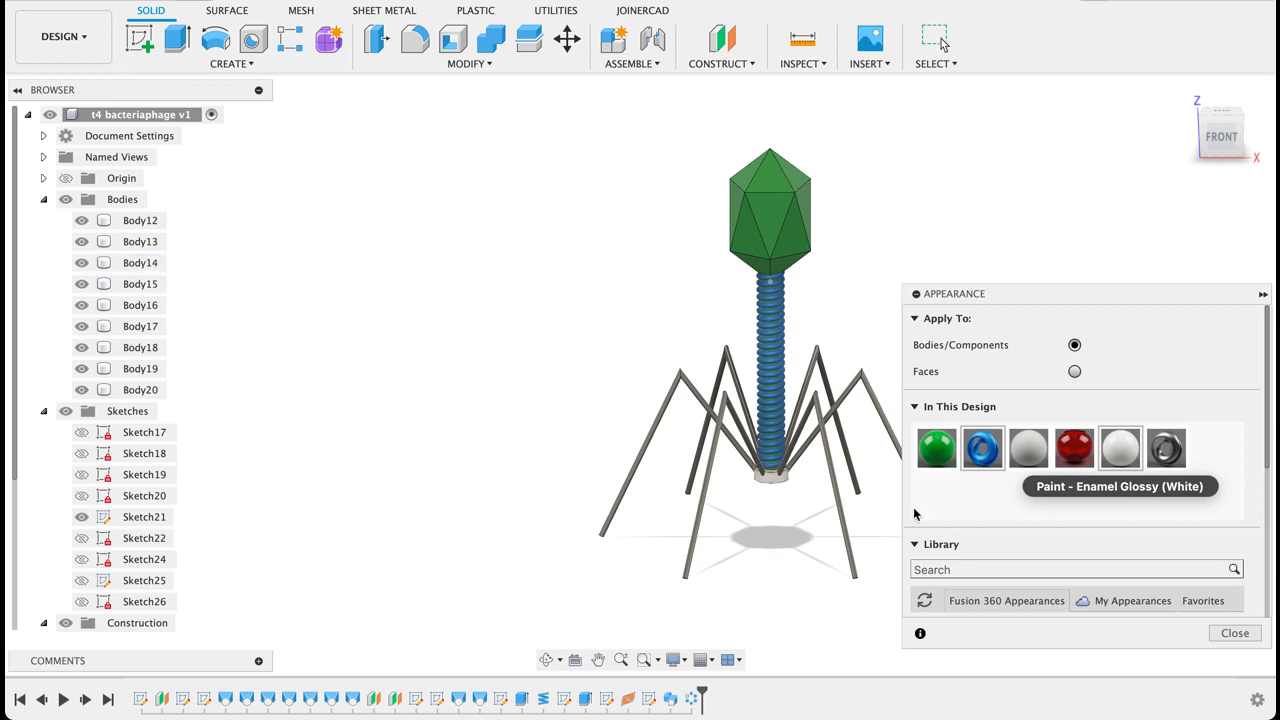
Apply the Glass (Red) appearance to all six leg bodies and finish the appearance settings.
{"action": "left_click_drag", "start_coordinate": [1072, 448], "coordinate": [838, 428]}
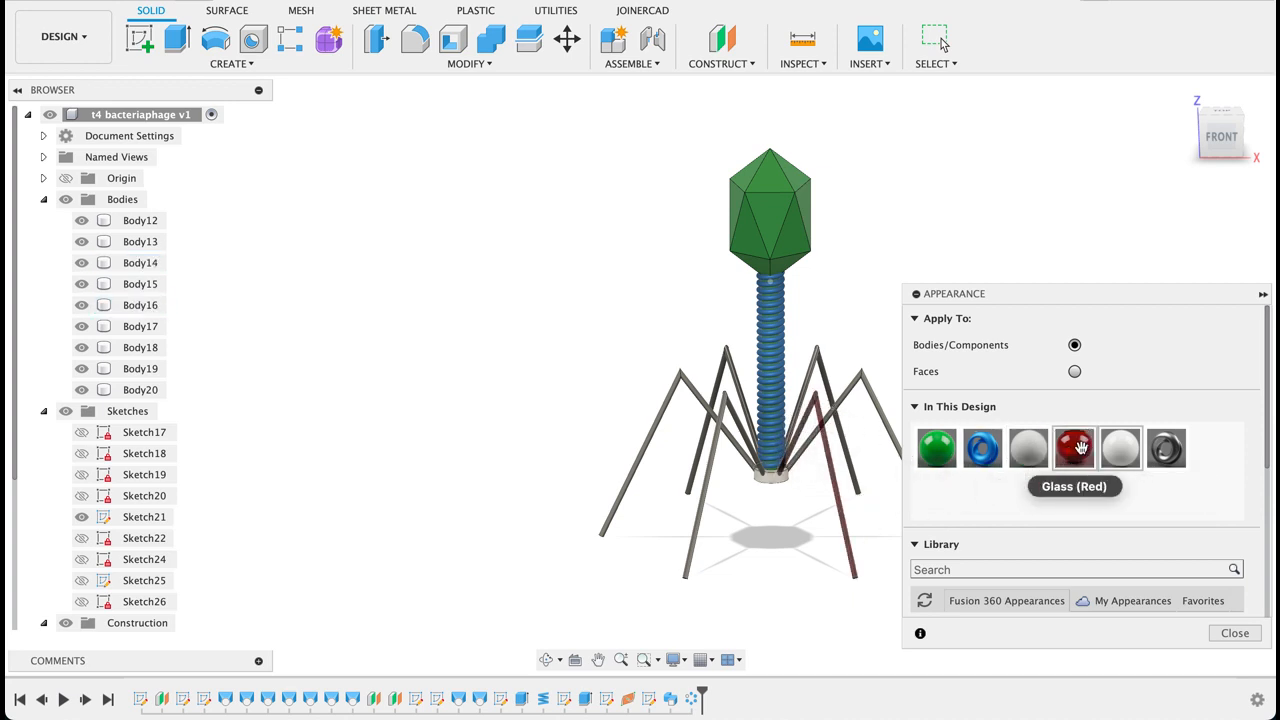
{"action": "left_click_drag", "start_coordinate": [1072, 450], "coordinate": [812, 385]}
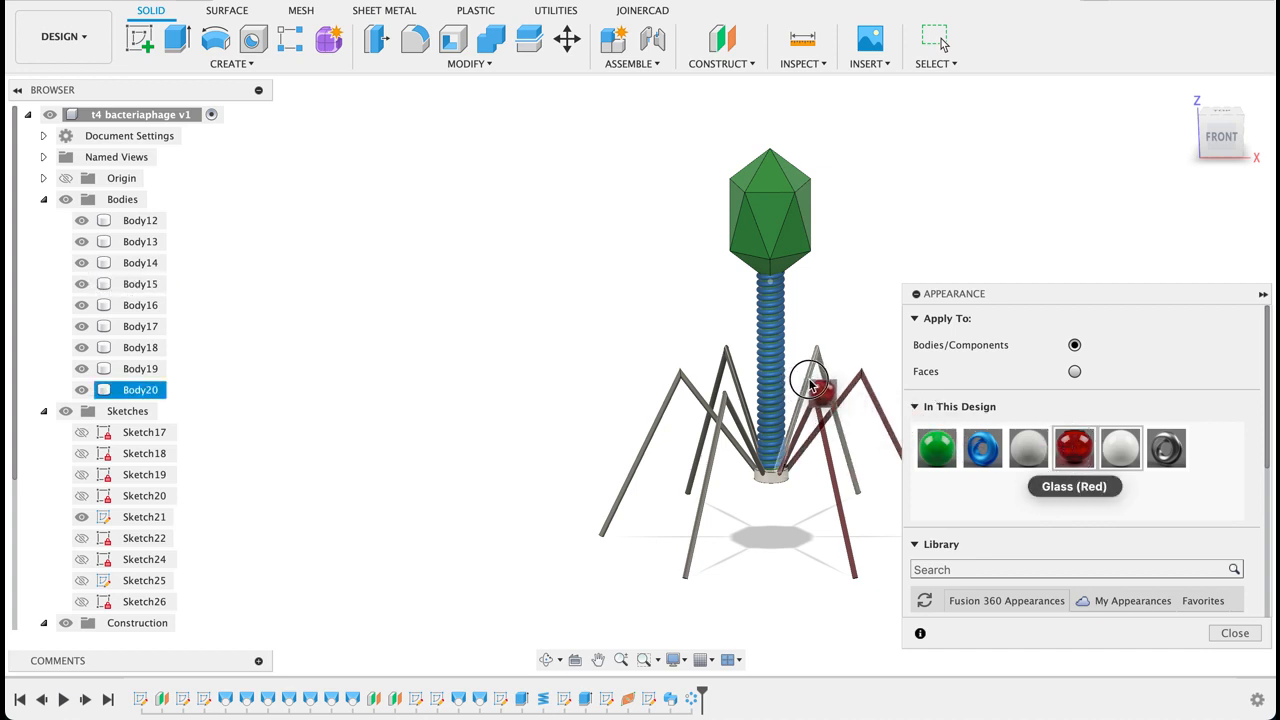
{"action": "left_click_drag", "start_coordinate": [1074, 448], "coordinate": [690, 386]}
{"action": "left_click_drag", "start_coordinate": [1074, 448], "coordinate": [722, 384]}
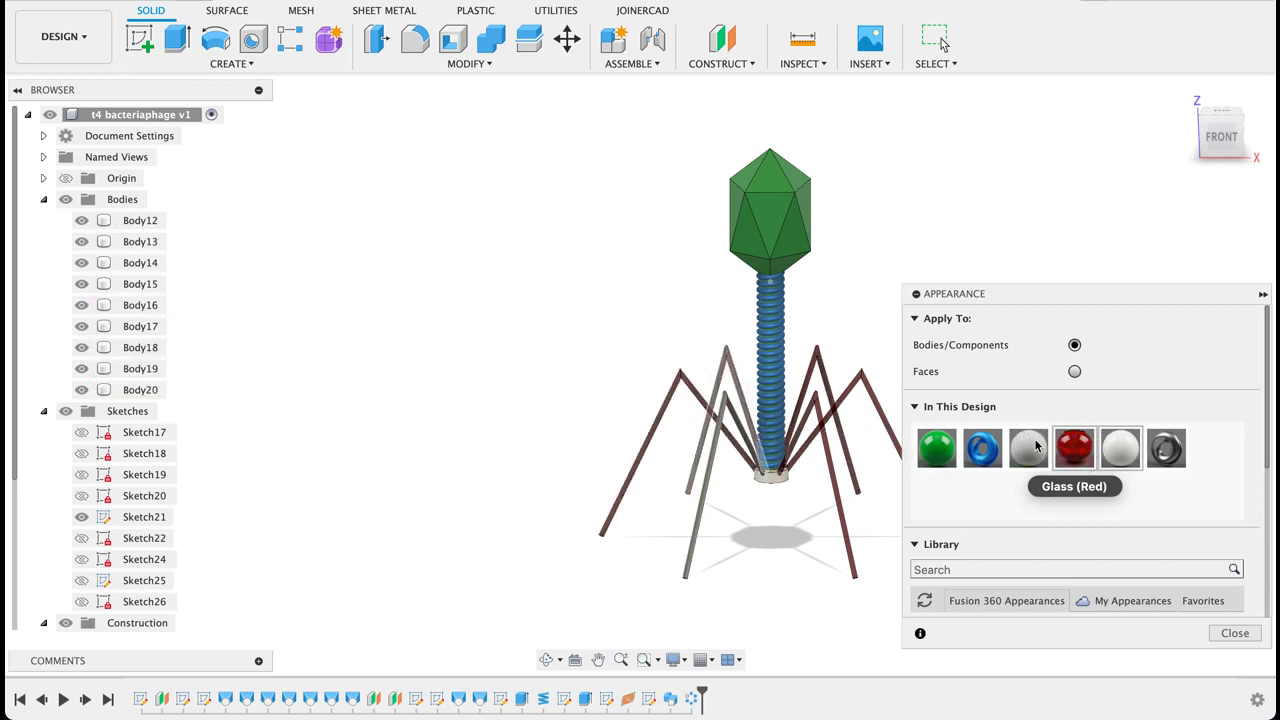
{"action": "left_click_drag", "start_coordinate": [1074, 448], "coordinate": [708, 493]}
{"action": "left_click", "coordinate": [1232, 633]}
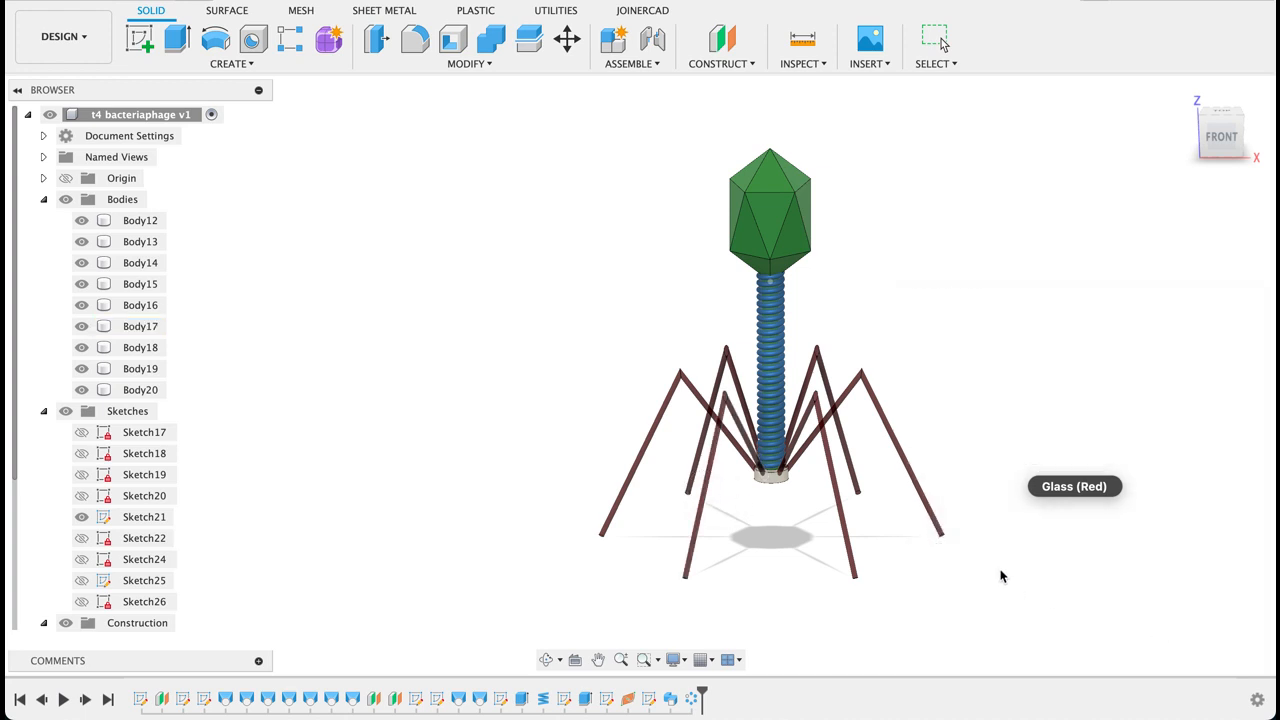
{"action": "left_click", "coordinate": [928, 525]}
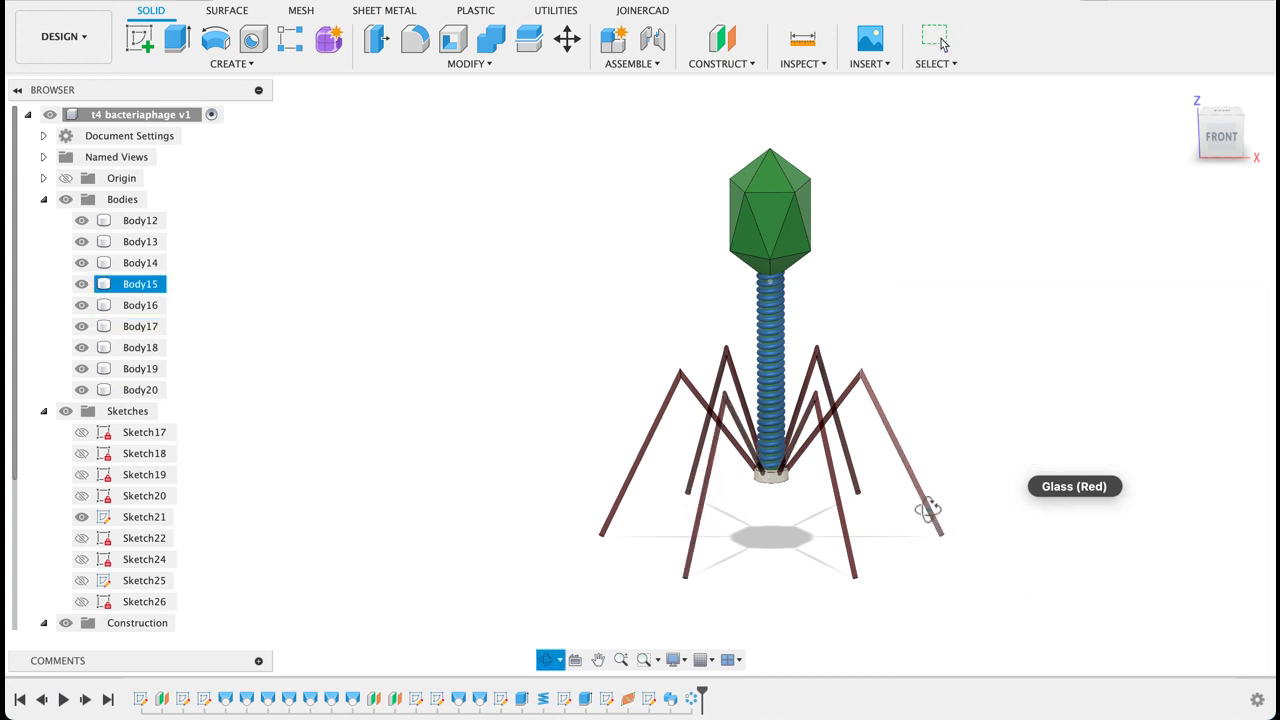
{"action": "middle_click_drag", "start_coordinate": [926, 509], "coordinate": [834, 552], "text": "shift"}
{"action": "middle_click_drag", "start_coordinate": [1098, 404], "coordinate": [1236, 565], "text": "shift"}
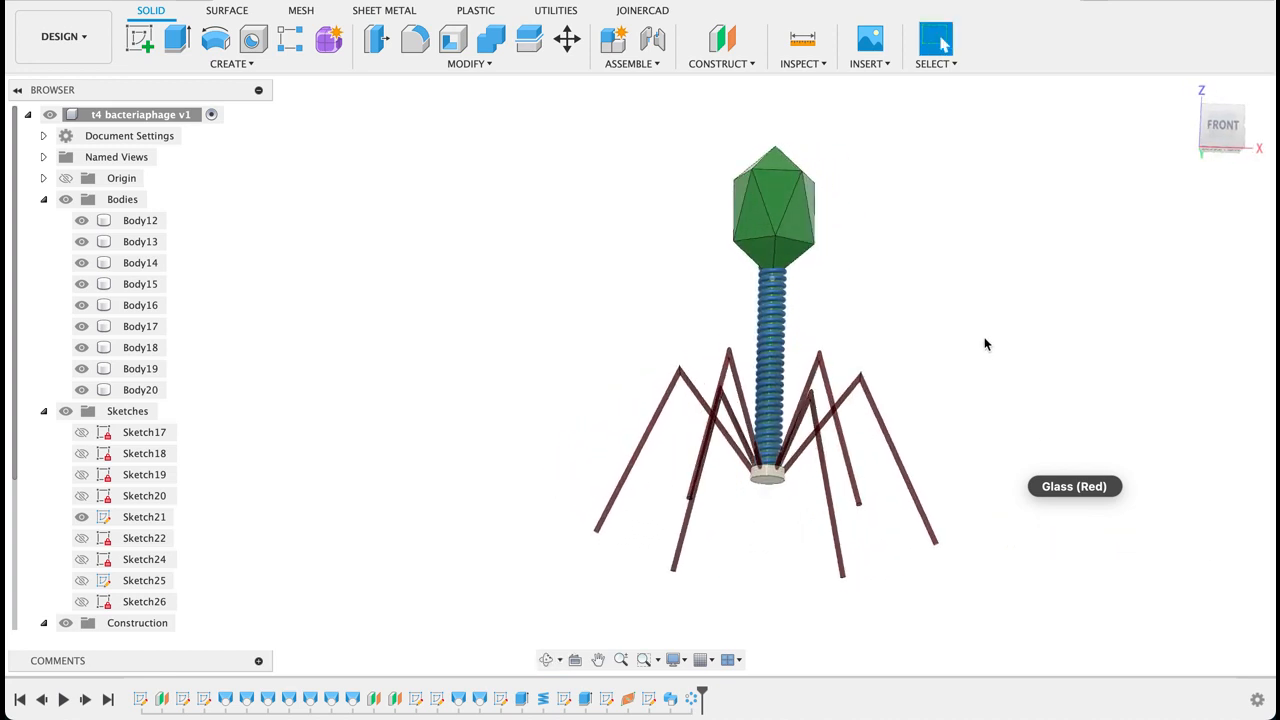